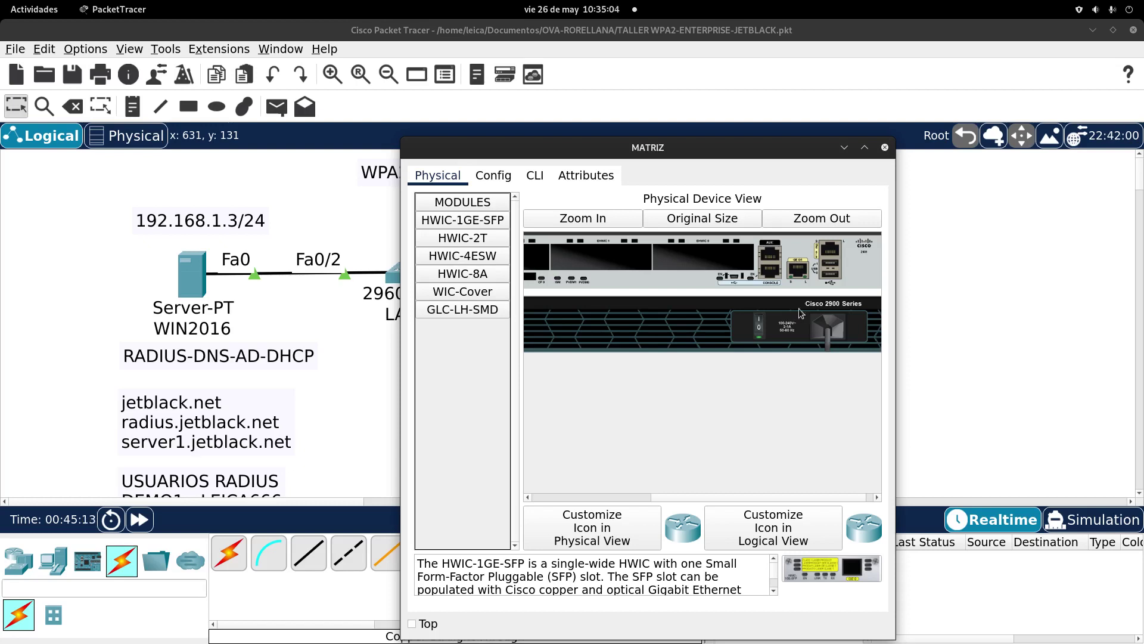
# Step: Move the MATRIZ device window aside and shift the COPIAPO router to the right
pyautogui.moveTo(689, 143); pyautogui.dragTo(749, 414)
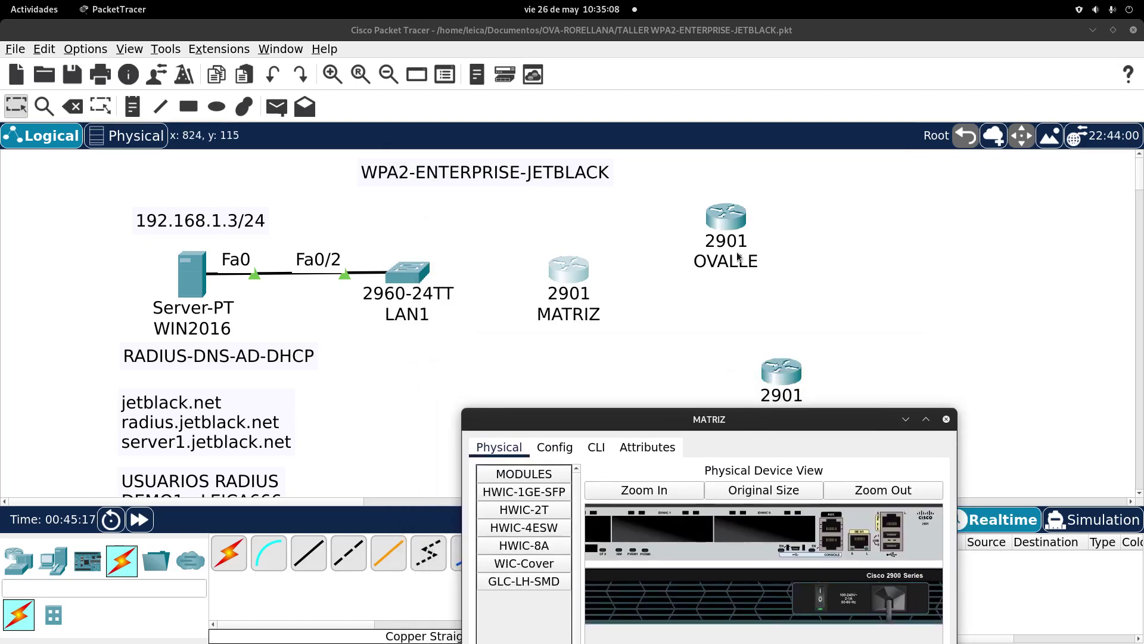
pyautogui.moveTo(709, 423); pyautogui.dragTo(455, 388)
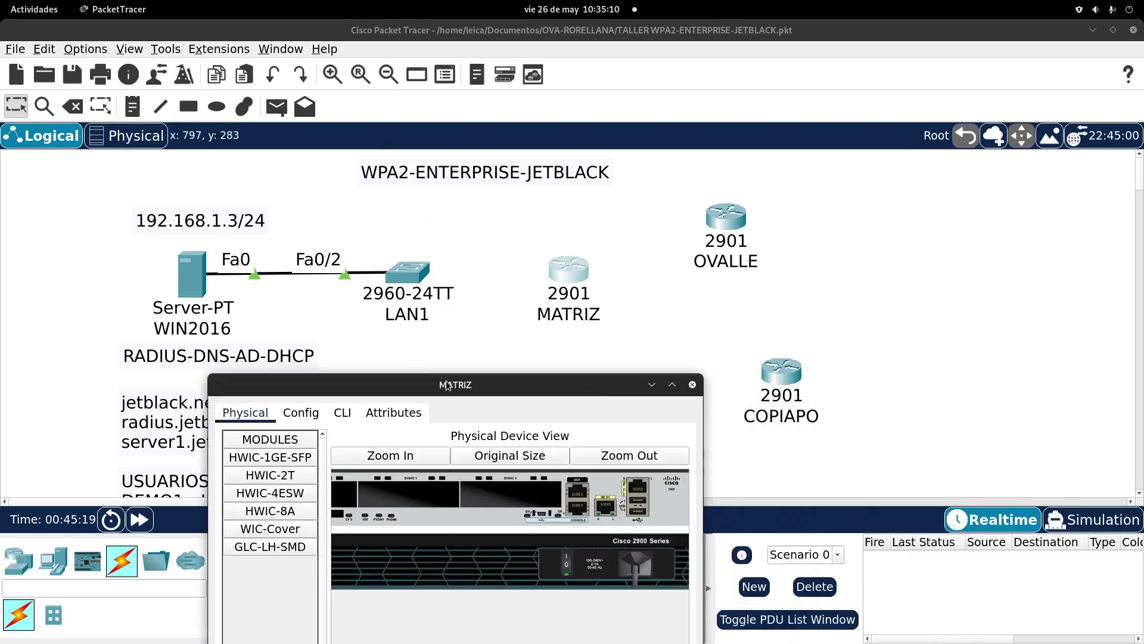
pyautogui.moveTo(771, 378); pyautogui.dragTo(895, 280)
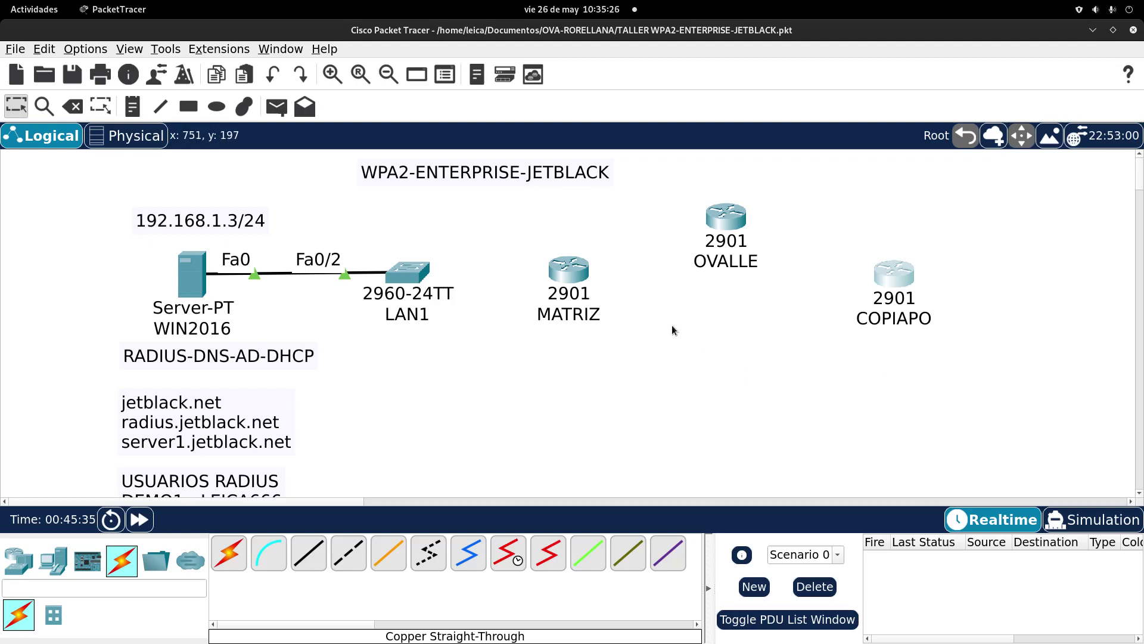
# Step: Lower OVALLE, nudge MATRIZ left and COPIAPO up, then open MATRIZ's physical device view
pyautogui.moveTo(722, 227); pyautogui.dragTo(719, 352)
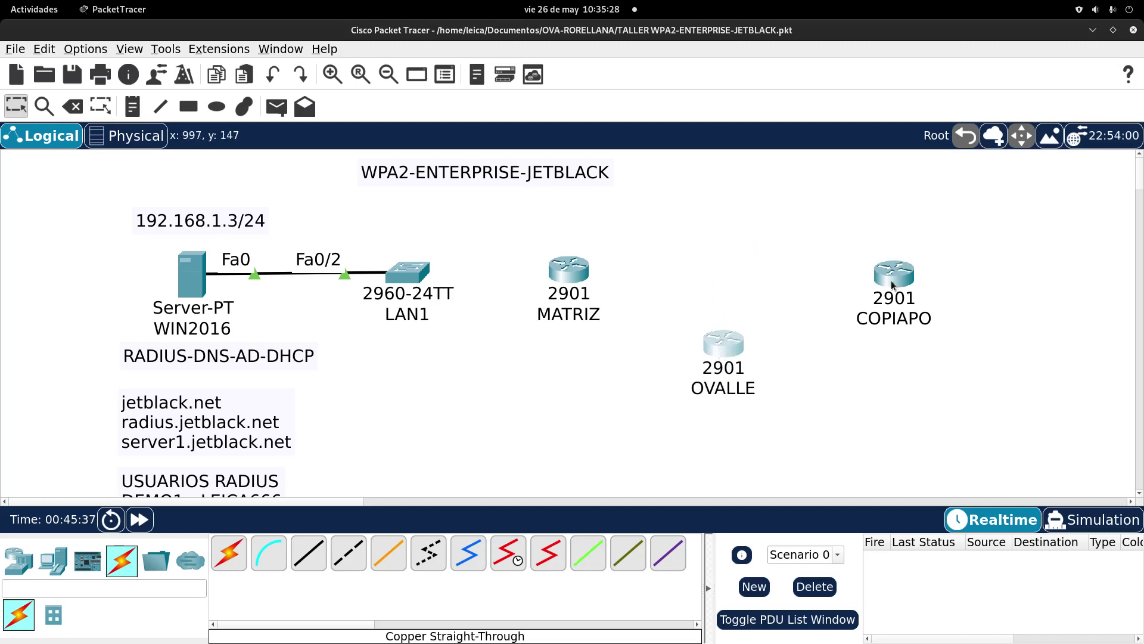
pyautogui.moveTo(892, 281); pyautogui.dragTo(877, 257)
pyautogui.click(584, 273)
pyautogui.moveTo(584, 273); pyautogui.dragTo(565, 279)
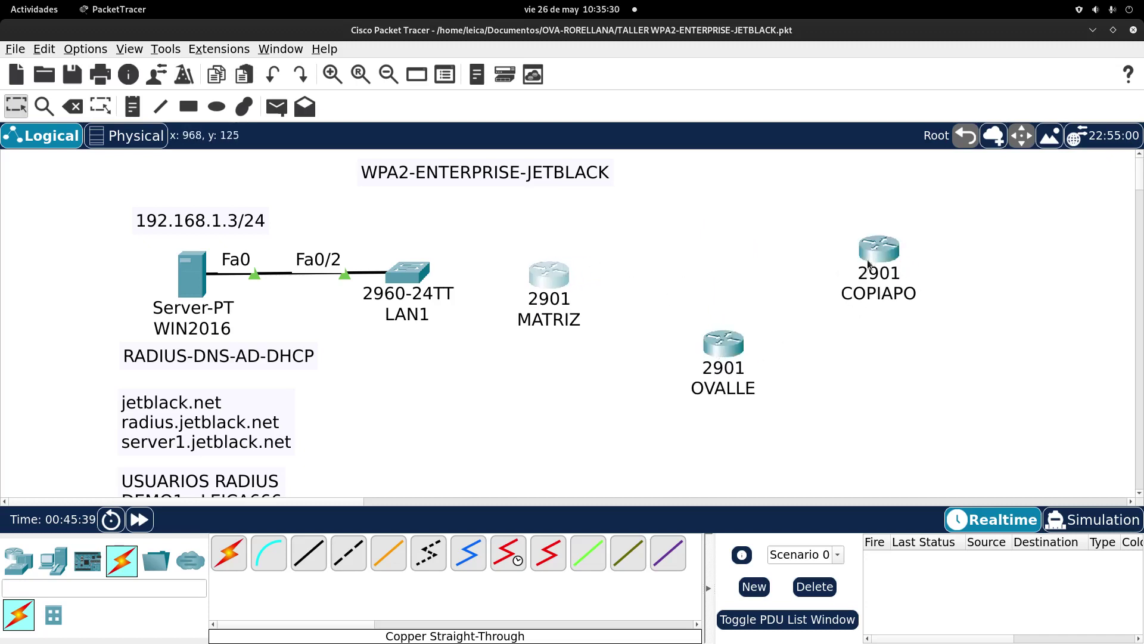
pyautogui.moveTo(876, 251); pyautogui.dragTo(862, 245)
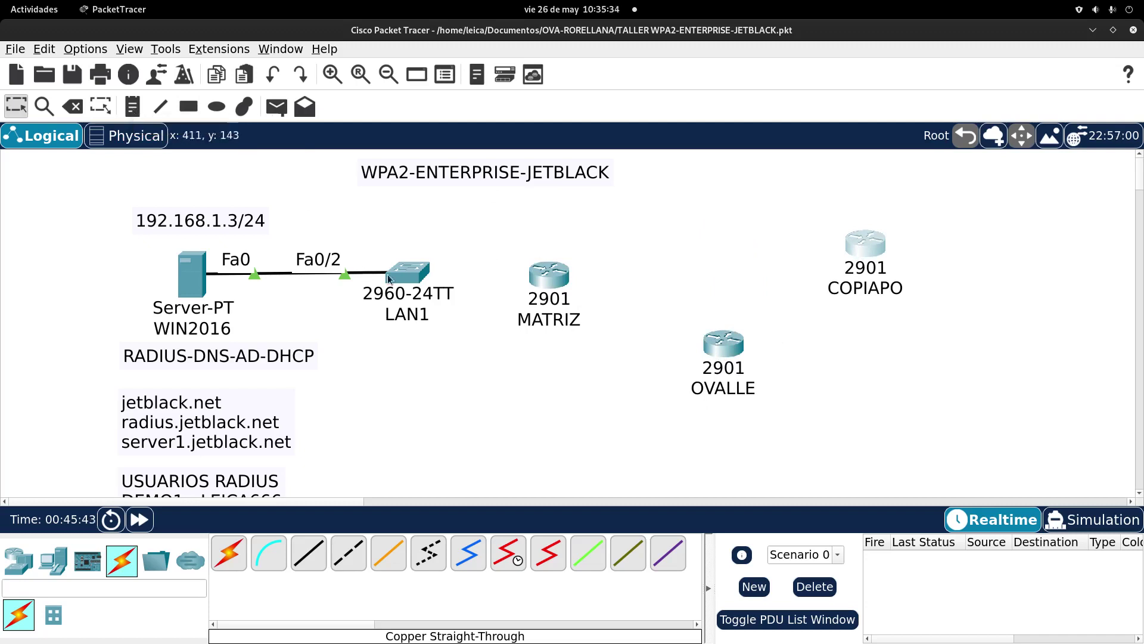
pyautogui.click(547, 275)
pyautogui.moveTo(477, 391); pyautogui.dragTo(544, 178)
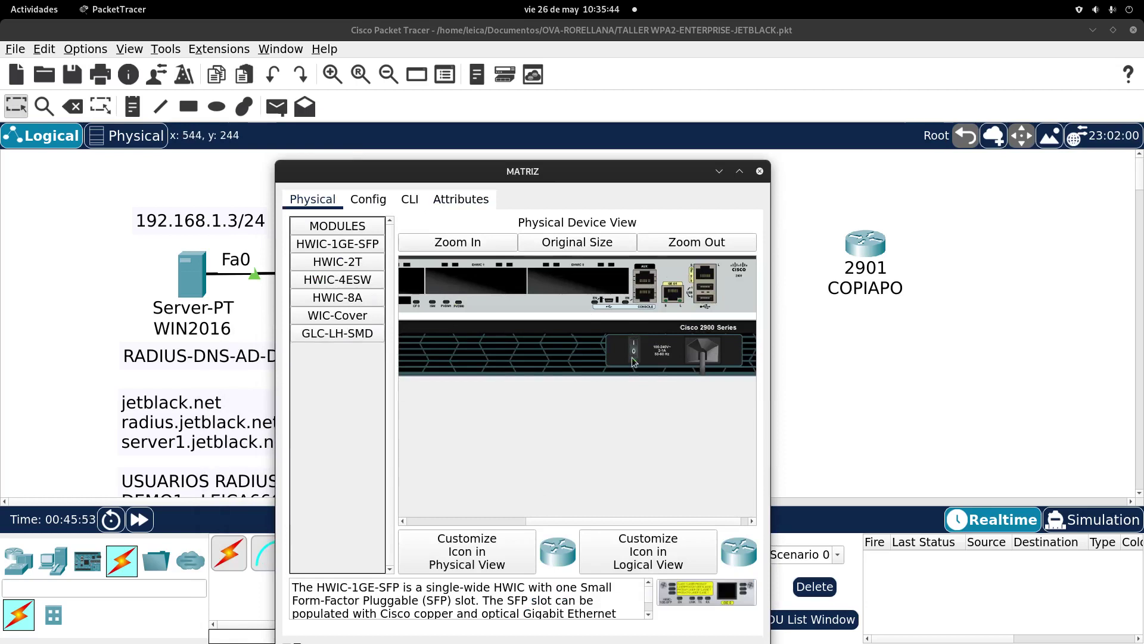
# Step: Install an HWIC-2T serial card and WIC cover plates in MATRIZ's empty slots
pyautogui.moveTo(337, 262); pyautogui.dragTo(587, 284)
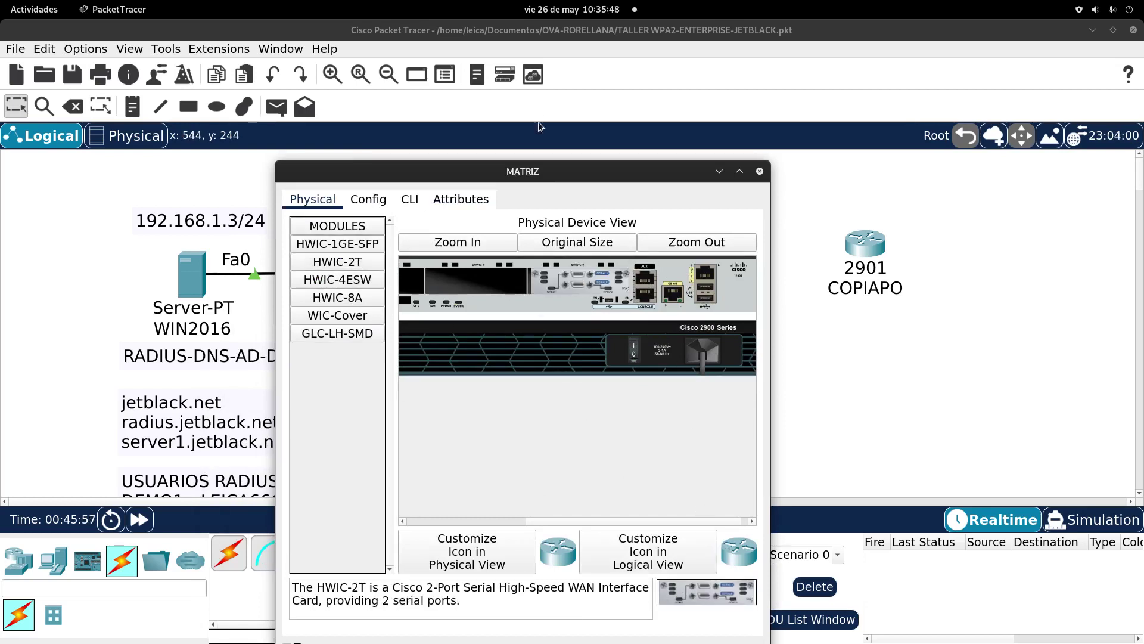
pyautogui.click(527, 521)
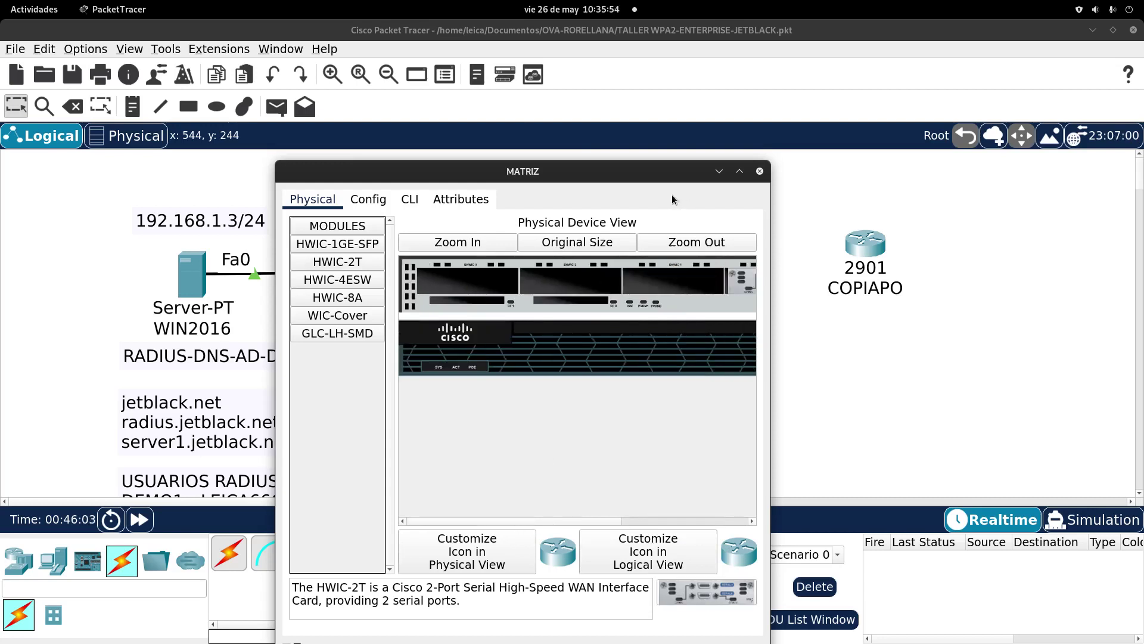
pyautogui.click(357, 316)
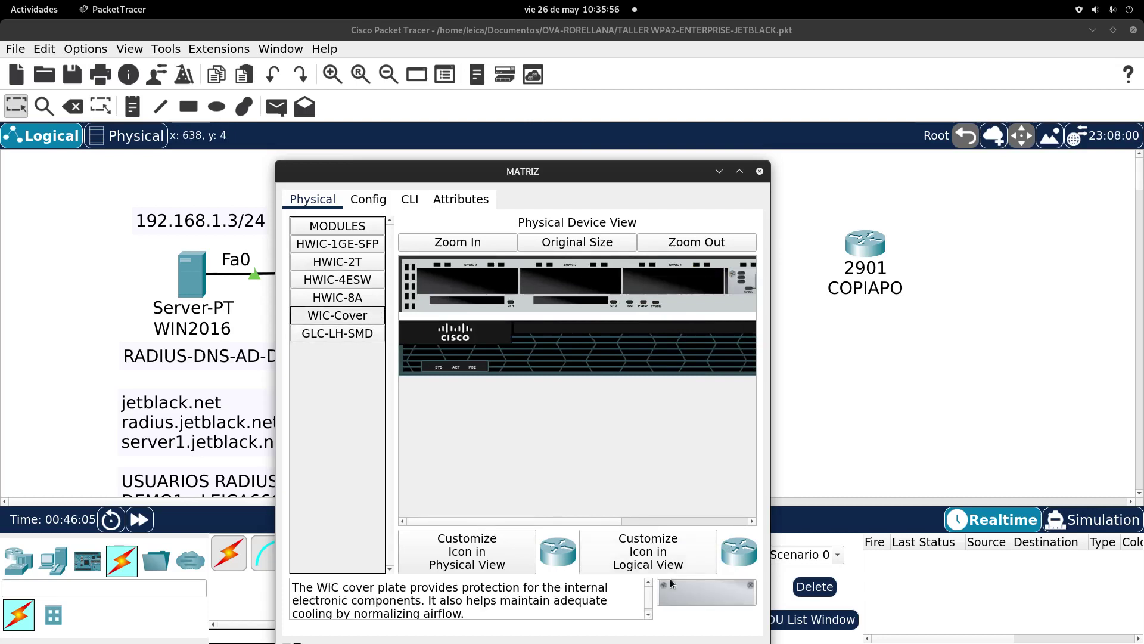
pyautogui.moveTo(669, 581); pyautogui.dragTo(676, 280)
pyautogui.moveTo(728, 588); pyautogui.dragTo(471, 280)
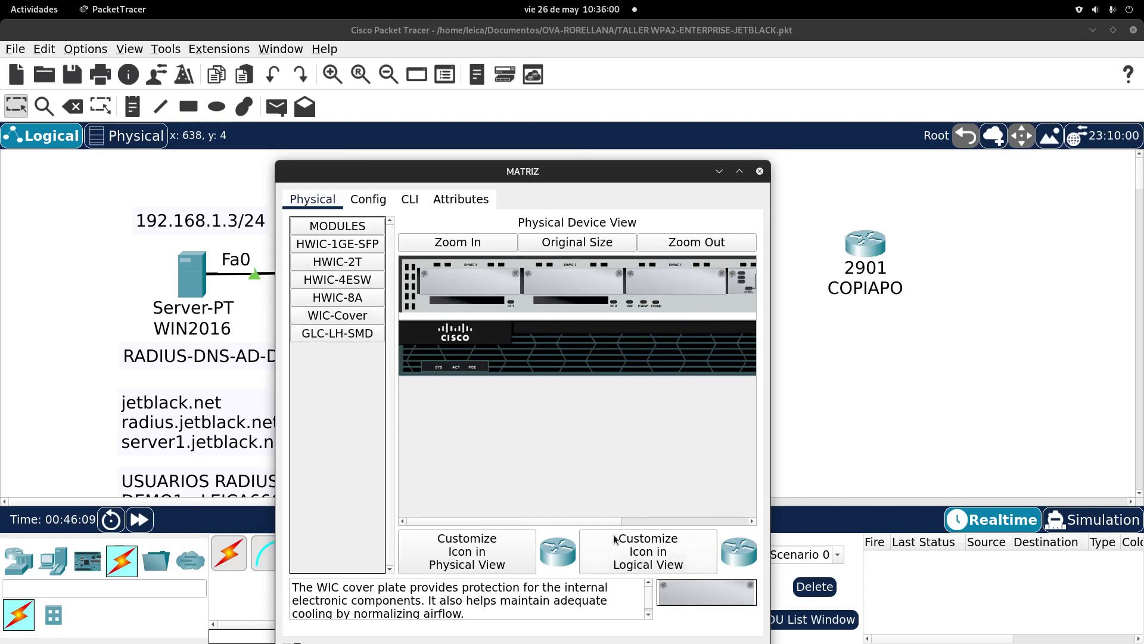
# Step: Power the MATRIZ router back on and bring up its CLI
pyautogui.moveTo(605, 521); pyautogui.dragTo(745, 522)
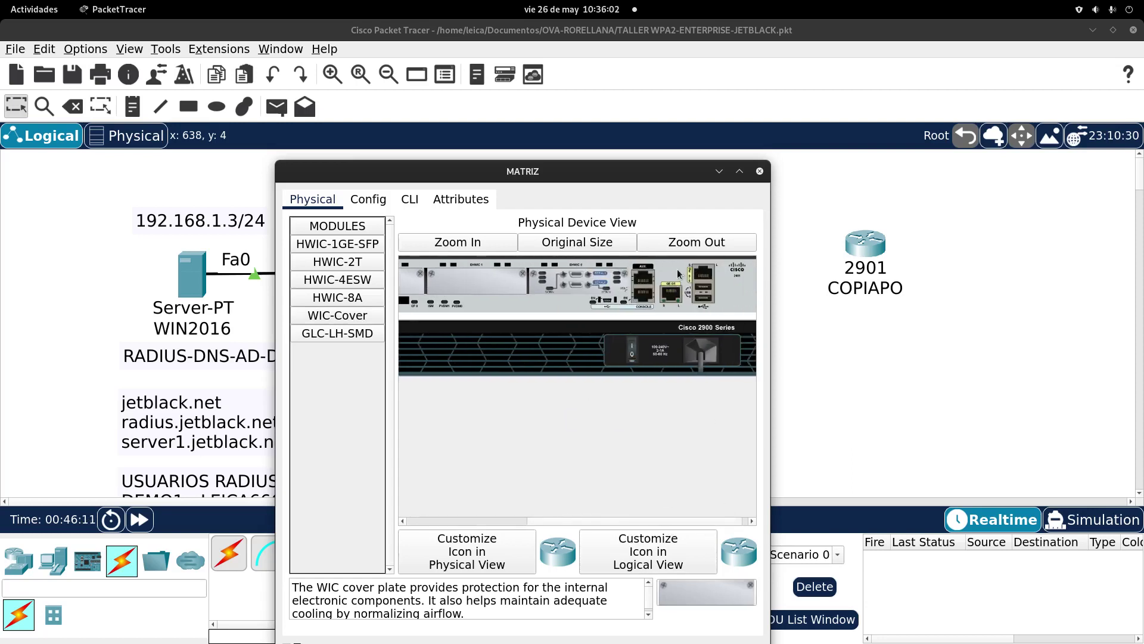
pyautogui.click(633, 355)
pyautogui.click(409, 199)
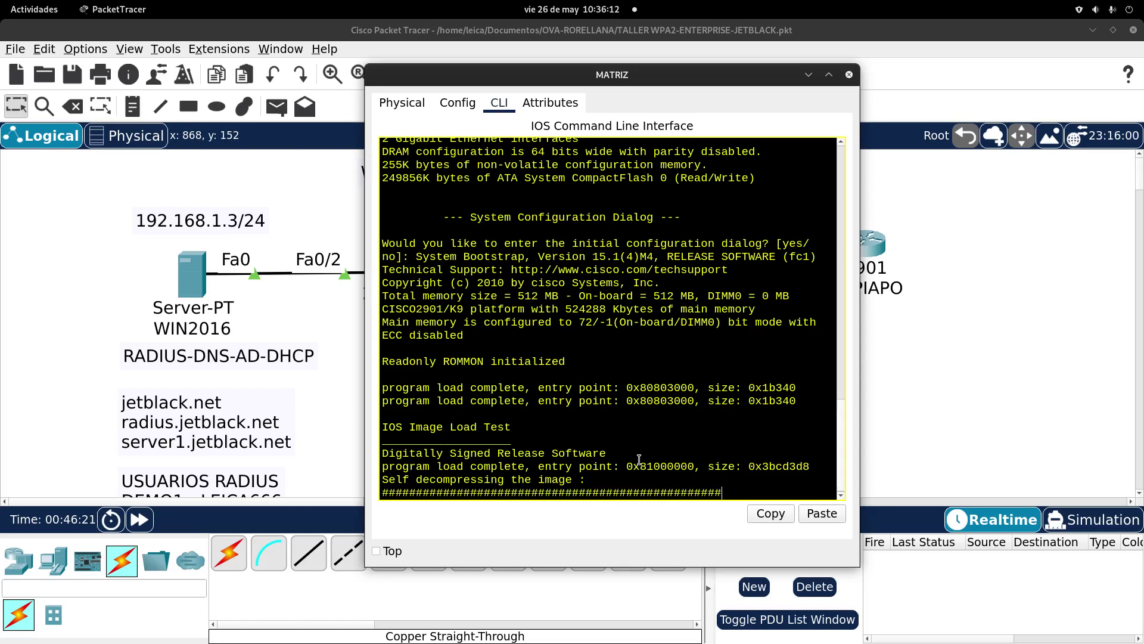
# Step: Decline the initial configuration dialog and enter privileged EXEC mode with enable
pyautogui.write('no')
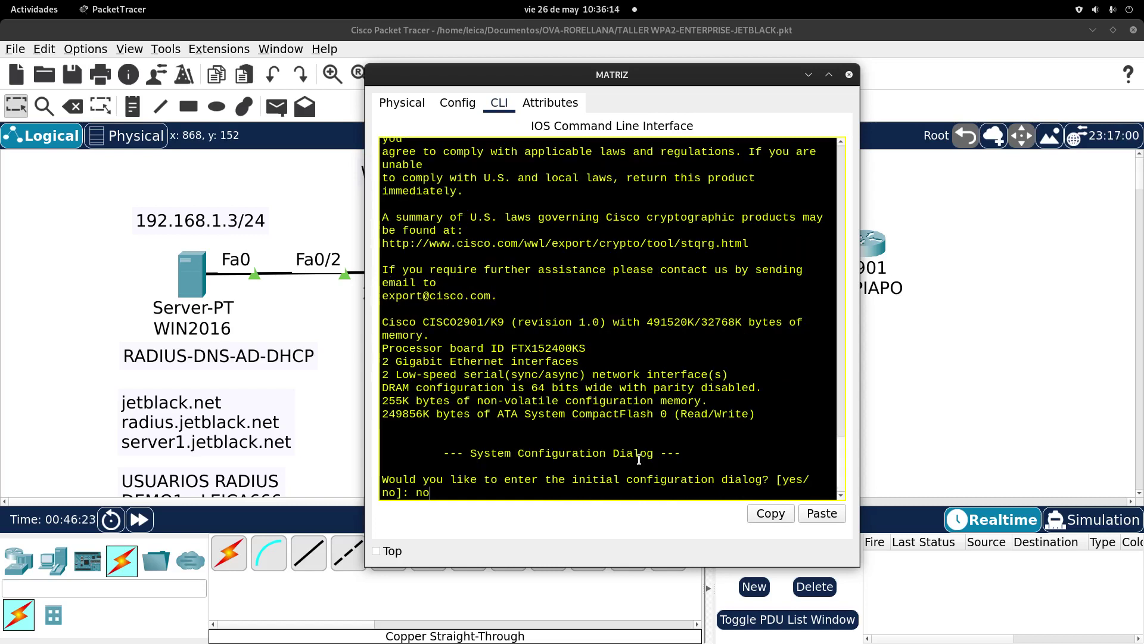
pyautogui.press('Return')
pyautogui.press('Return')
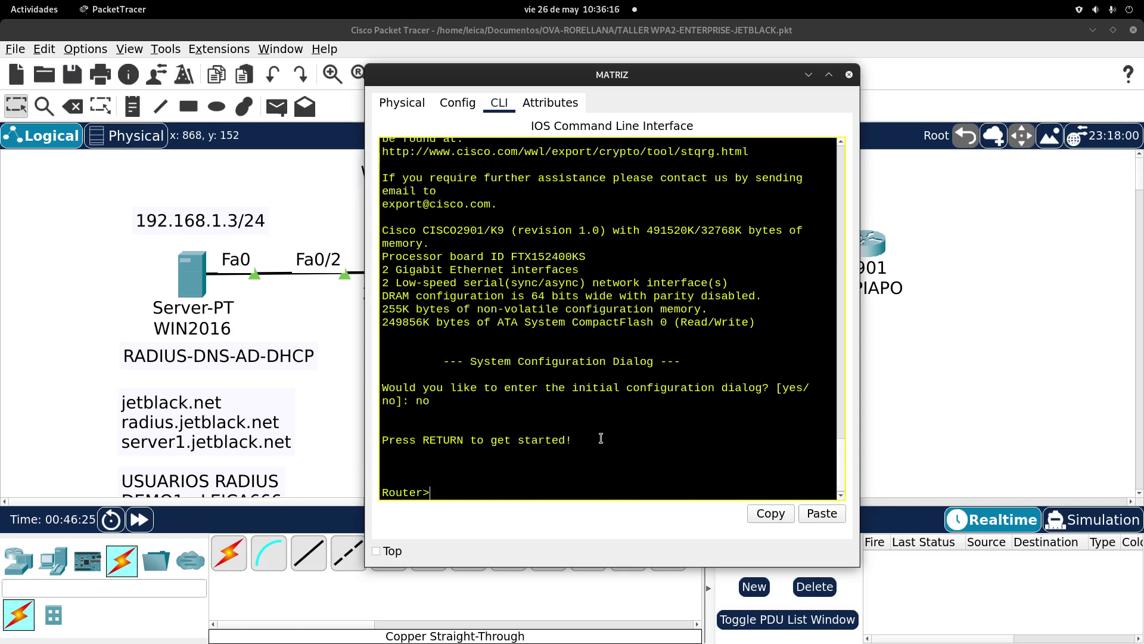
pyautogui.write('EN')
pyautogui.press('Tab')
pyautogui.press('Return')
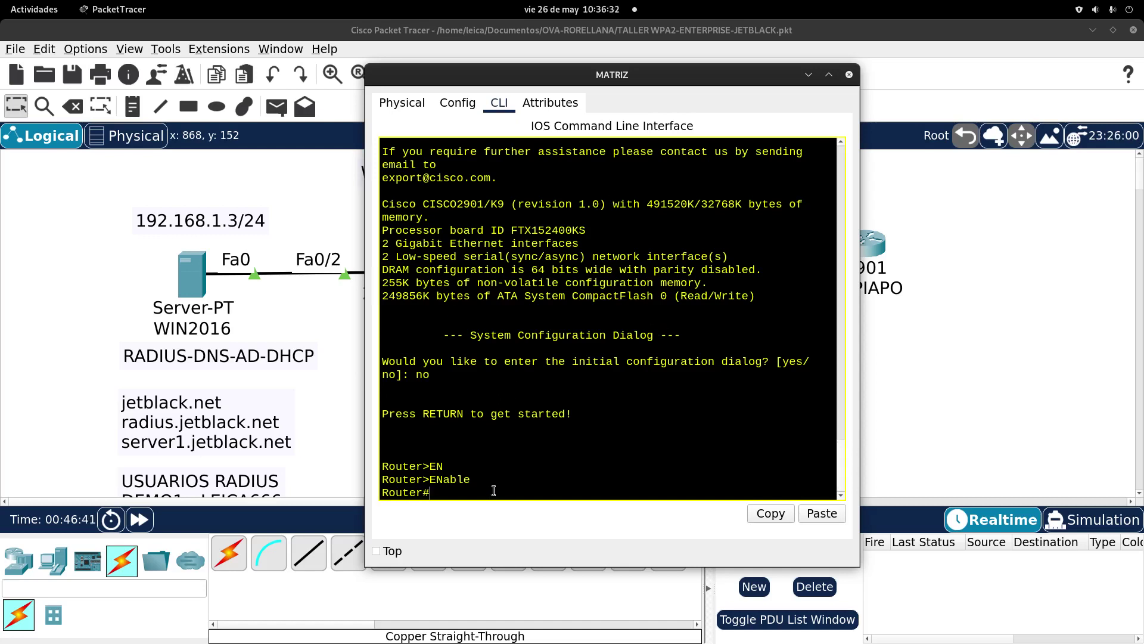
# Step: Enter global configuration mode with configure terminal
pyautogui.write('nb')
pyautogui.press('Tab')
pyautogui.write('f')
pyautogui.press('Tab')
pyautogui.press('BackSpace')
pyautogui.press('BackSpace')
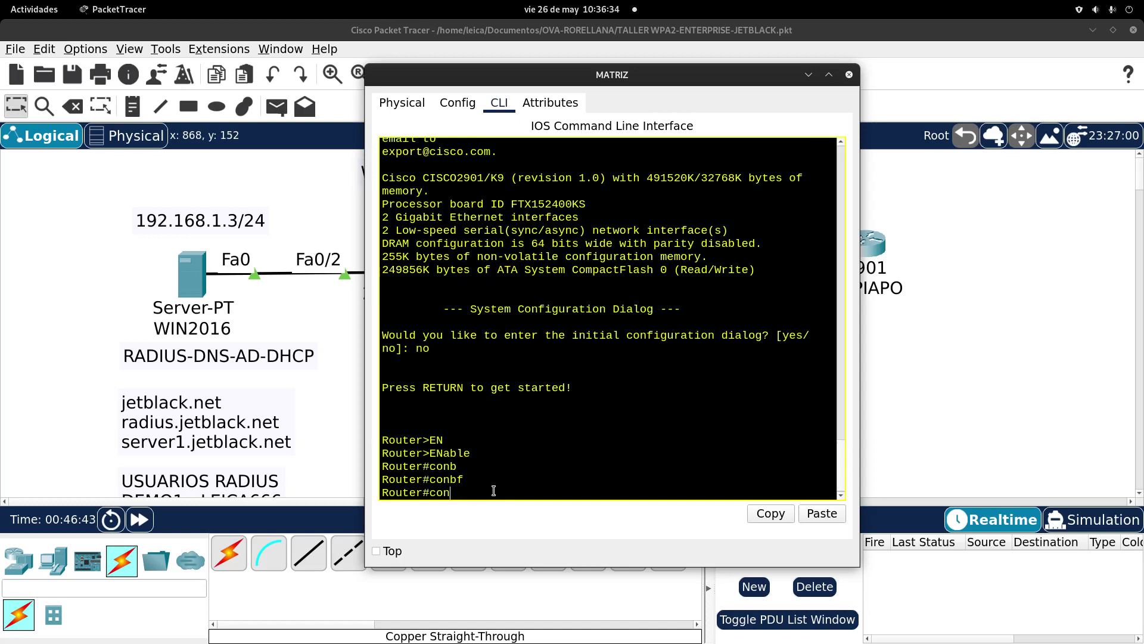
pyautogui.write('f')
pyautogui.press('Tab')
pyautogui.write('t')
pyautogui.press('Tab')
pyautogui.press('Return')
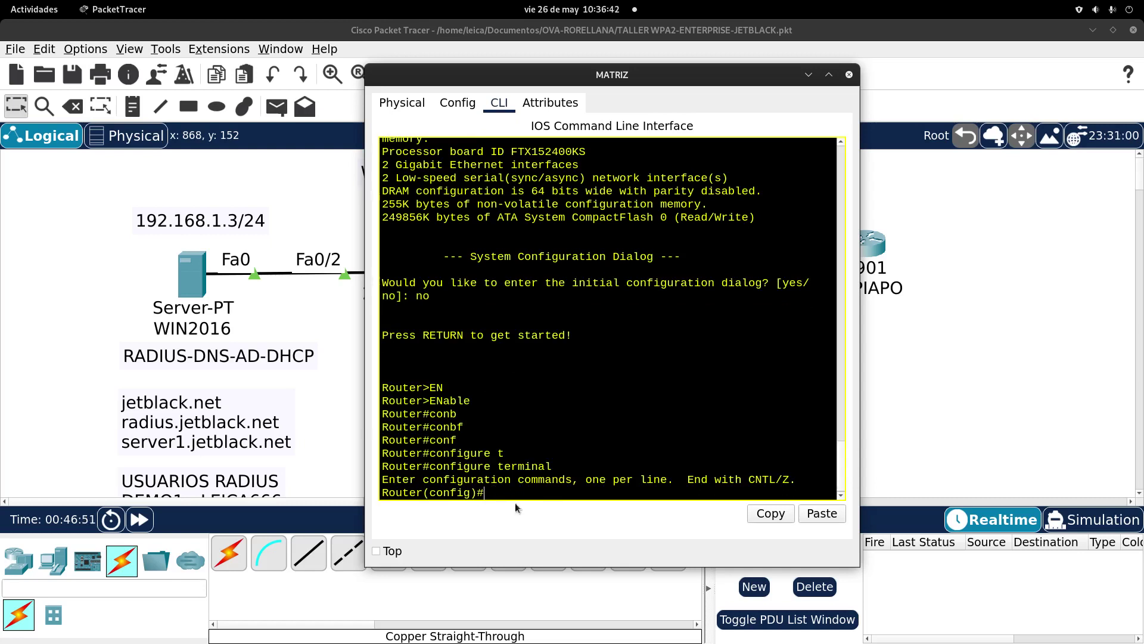
# Step: Set the router's hostname to MATRIZ
pyautogui.write('i')
pyautogui.press('BackSpace')
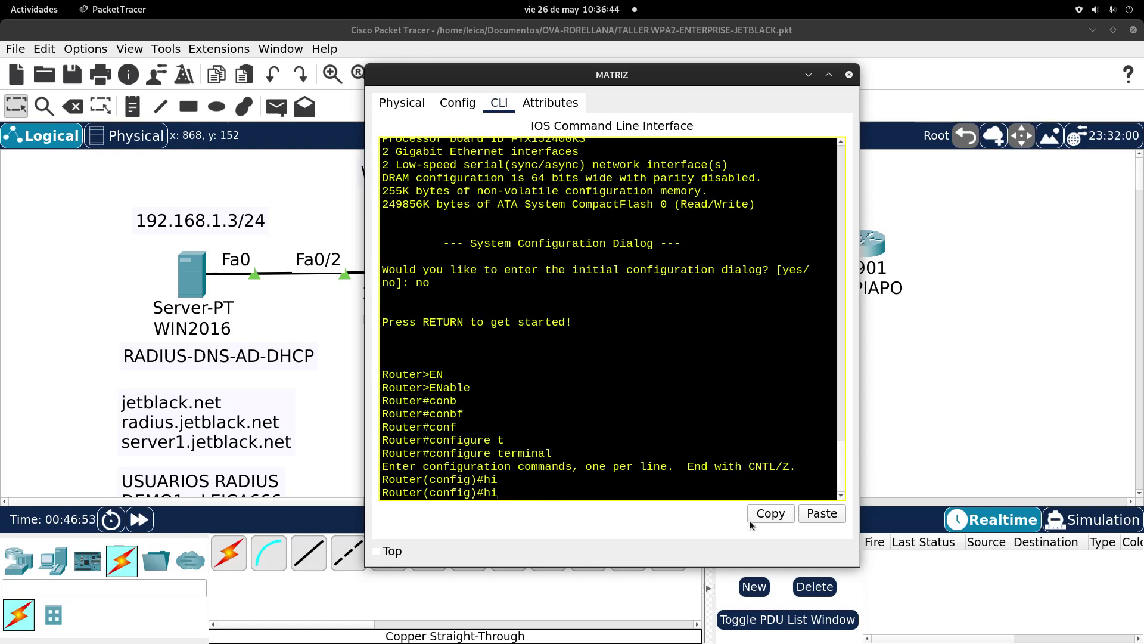
pyautogui.write('o')
pyautogui.press('Tab')
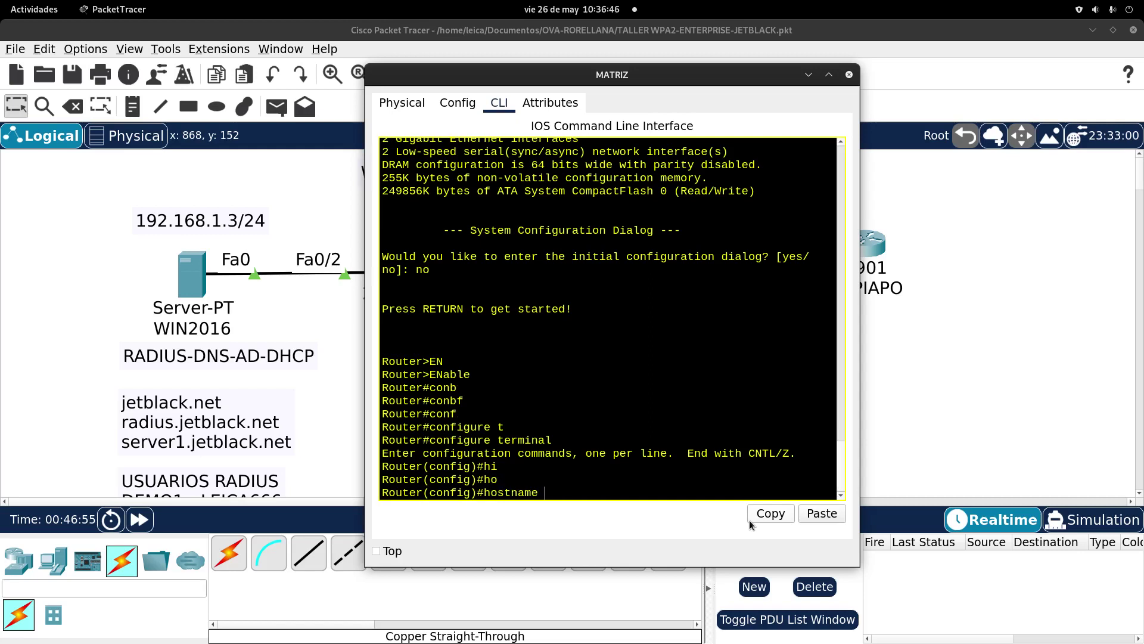
pyautogui.write('MATRIZ')
pyautogui.press('Return')
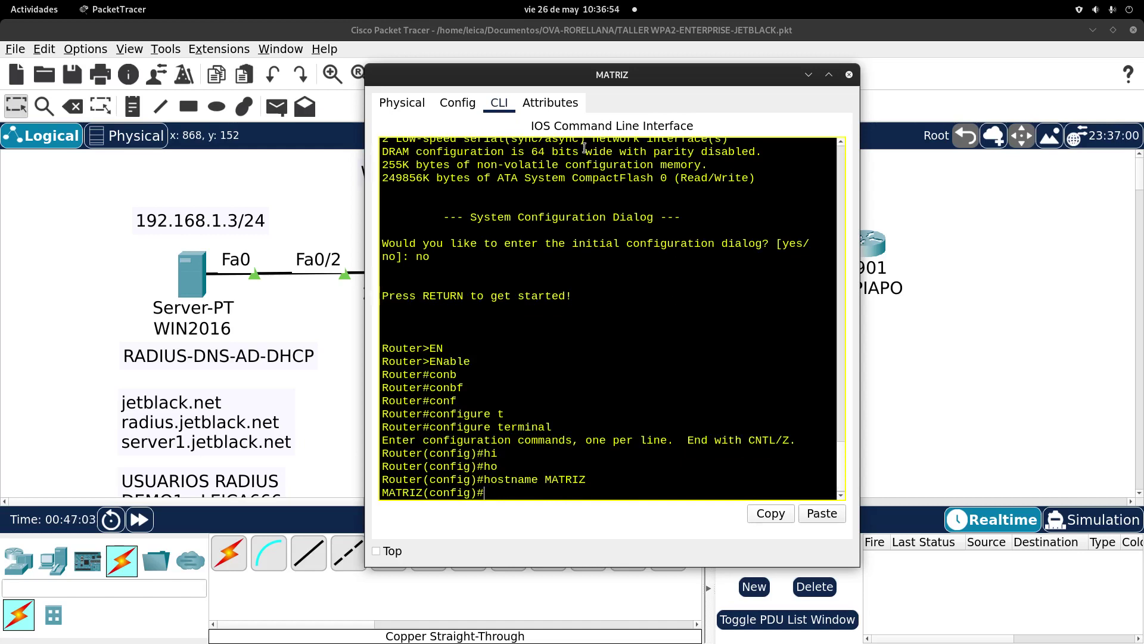
pyautogui.moveTo(370, 74); pyautogui.dragTo(653, 347)
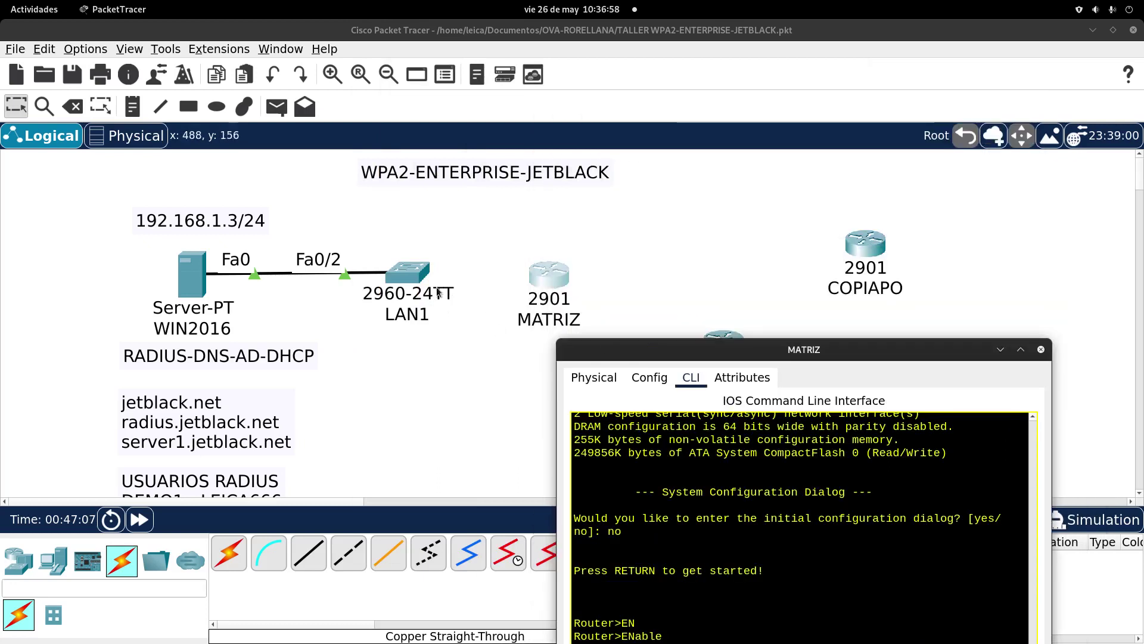
# Step: Cable MATRIZ Gig0/1 to LAN1 Fa0/1 with copper straight-through, align them, and reopen MATRIZ's window
pyautogui.click(310, 554)
pyautogui.click(545, 277)
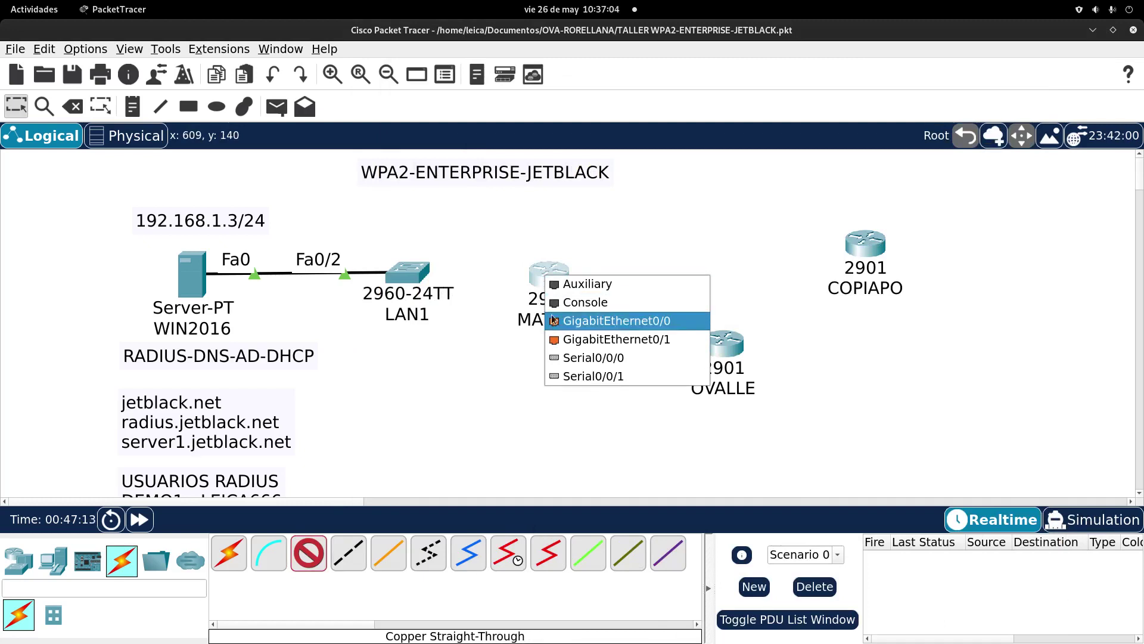
pyautogui.click(555, 338)
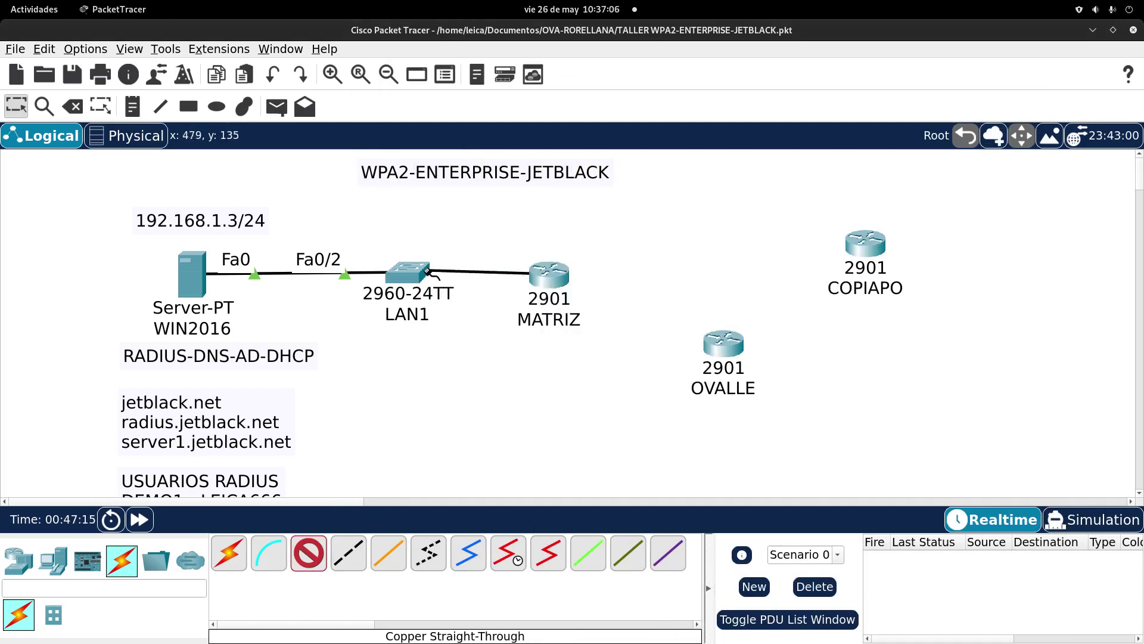
pyautogui.click(421, 274)
pyautogui.click(489, 28)
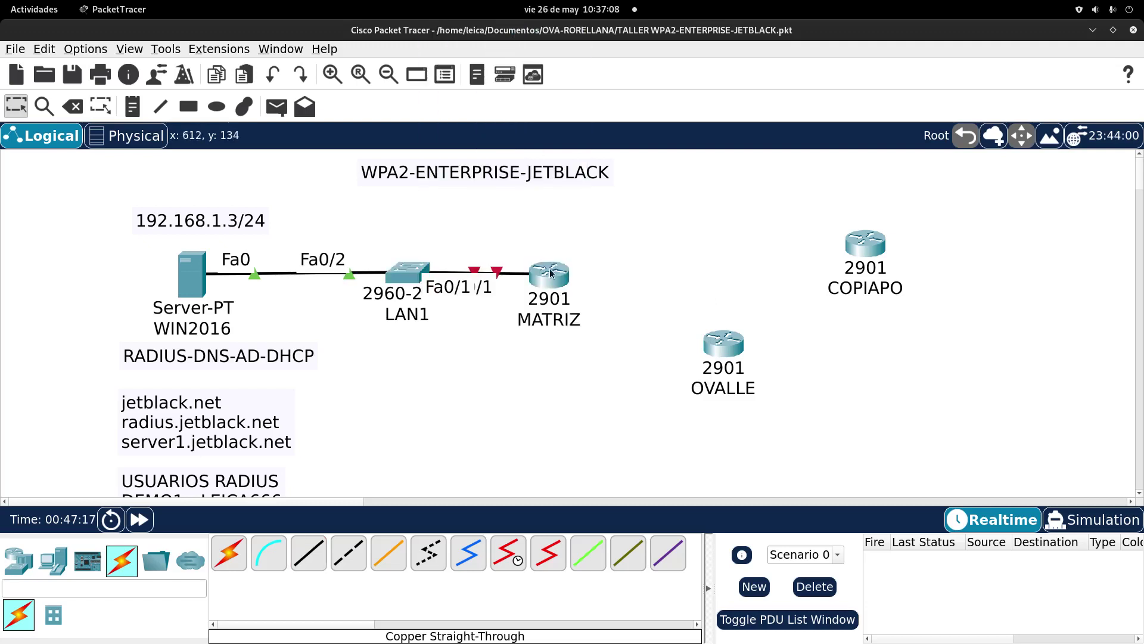
pyautogui.moveTo(550, 237); pyautogui.dragTo(575, 277)
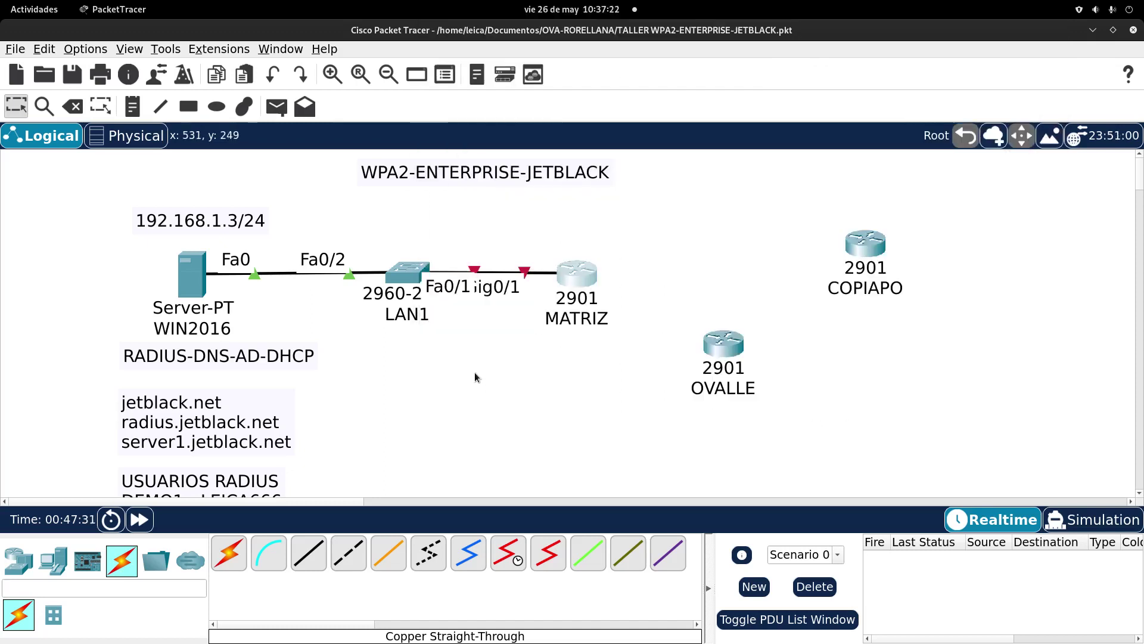
pyautogui.click(586, 290)
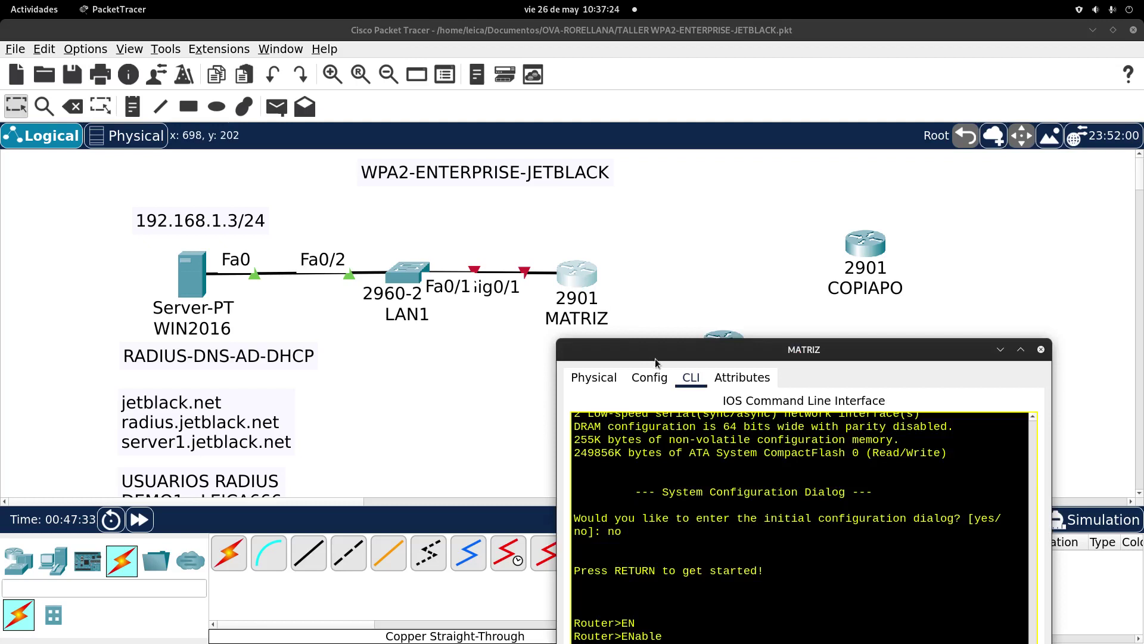
# Step: Enter interface gigabitEthernet 0/1 configuration, correcting the invalid 0/0/1 attempt
pyautogui.moveTo(655, 352); pyautogui.dragTo(592, 91)
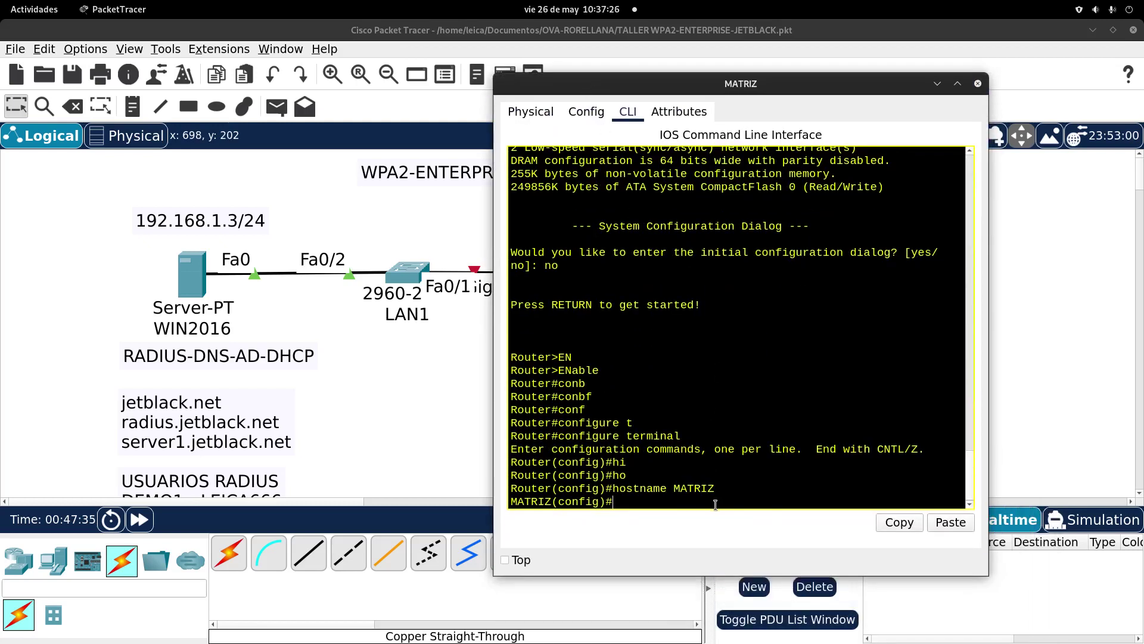
pyautogui.write('in')
pyautogui.press('Tab')
pyautogui.write('gi')
pyautogui.press('Tab')
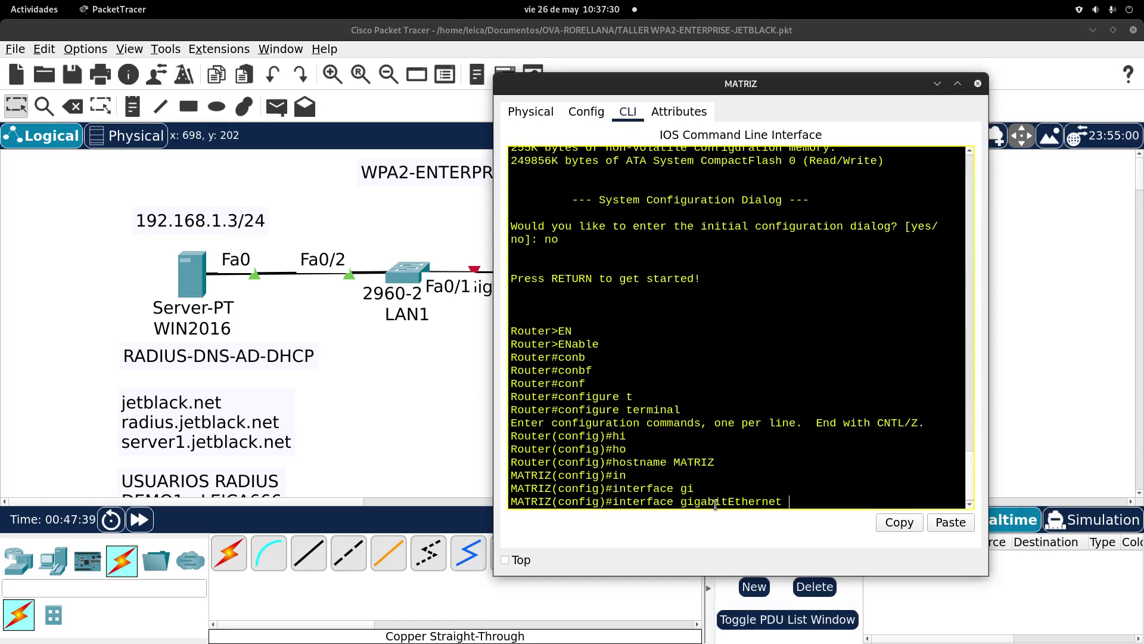
pyautogui.write('0/0/1')
pyautogui.press('Return')
pyautogui.press('Up')
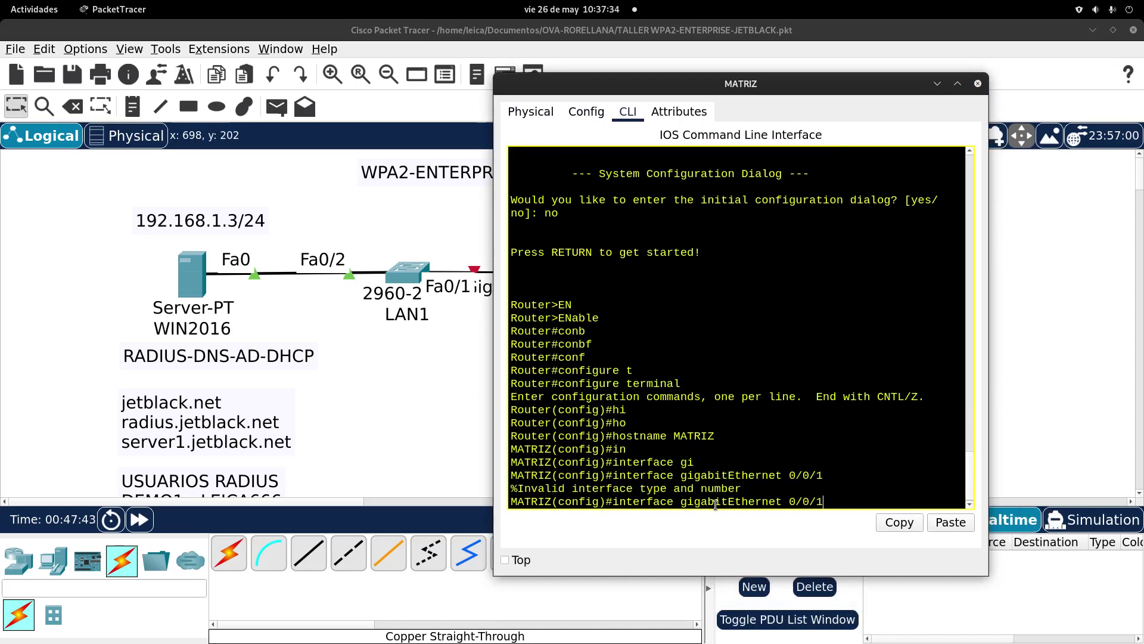
pyautogui.press('BackSpace')
pyautogui.press('BackSpace')
pyautogui.write('!')
pyautogui.press('Return')
pyautogui.press('Up')
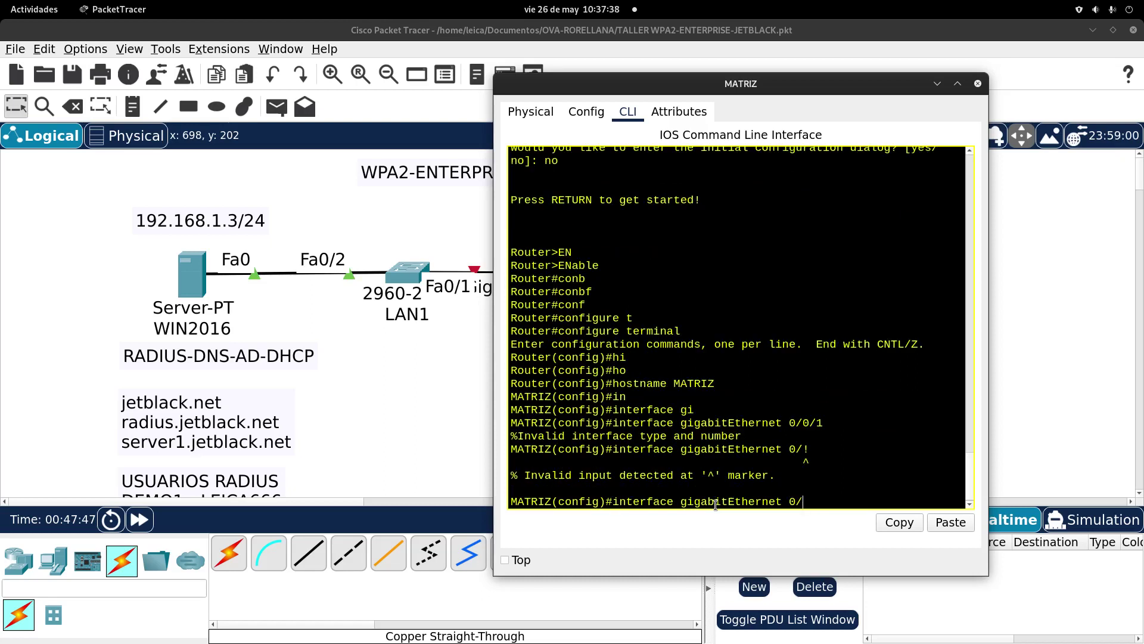
pyautogui.write('1')
pyautogui.press('Return')
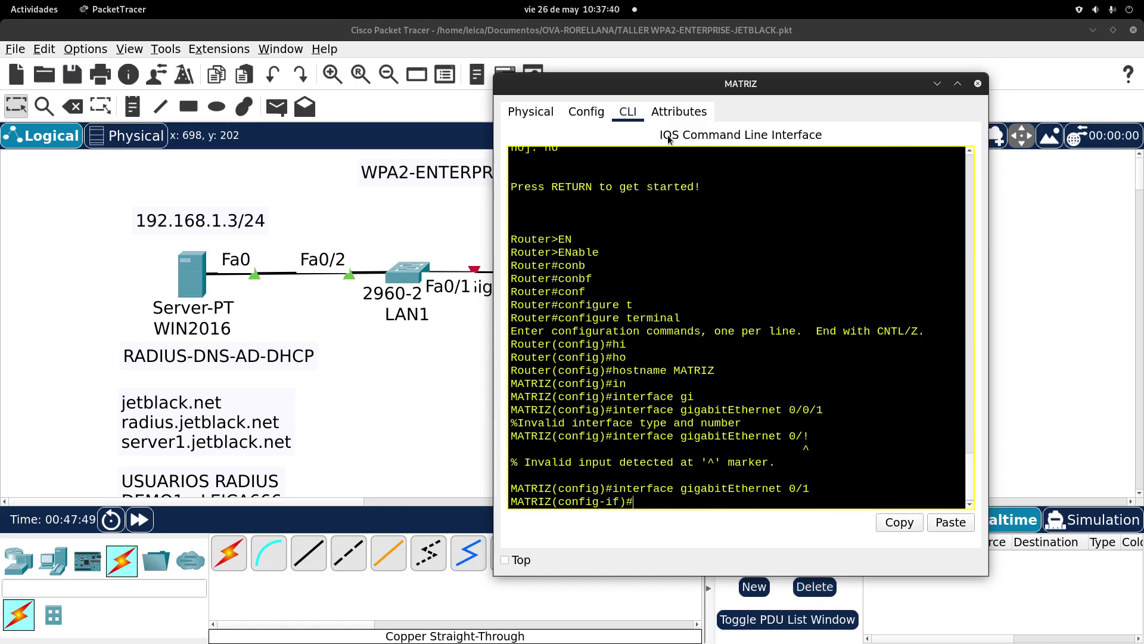
# Step: Enable GigabitEthernet0/1 with no shutdown
pyautogui.write('no sh')
pyautogui.press('Tab')
pyautogui.press('Return')
pyautogui.press('Return')
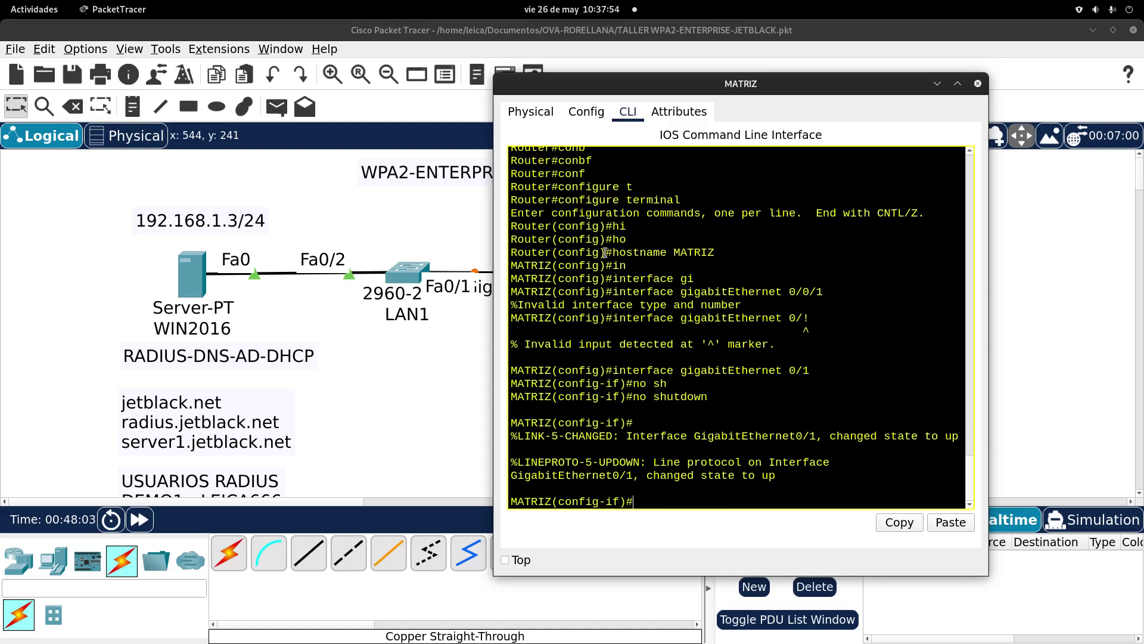
# Step: Assign 192.168.1.1 255.255.255.0 to MATRIZ's GigabitEthernet0/1
pyautogui.moveTo(618, 90); pyautogui.dragTo(519, 60)
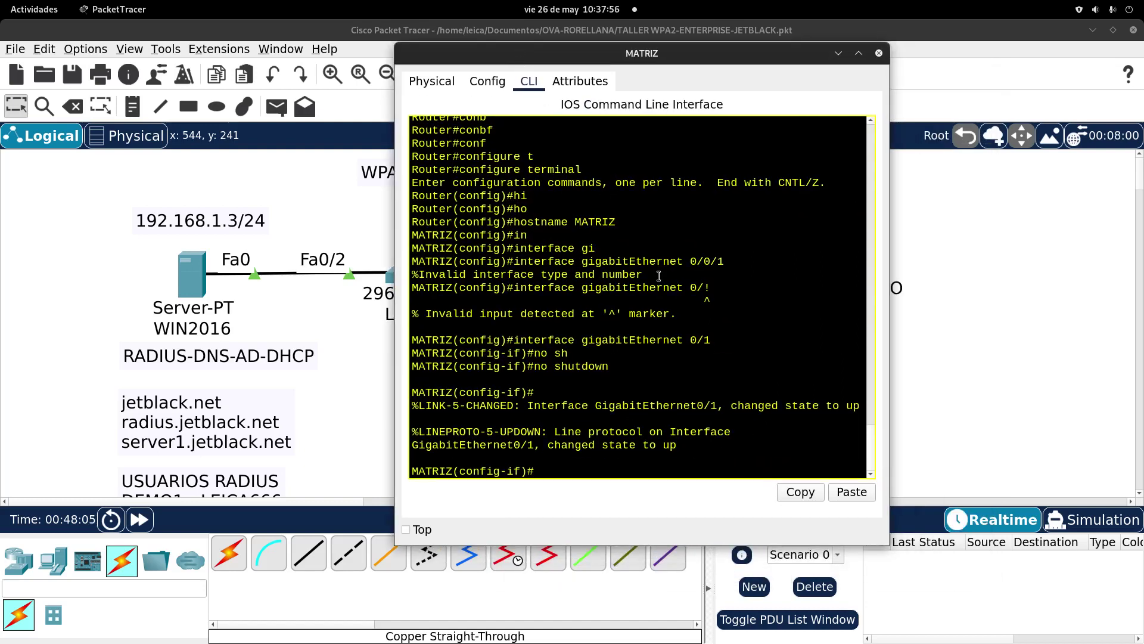
pyautogui.write('dd')
pyautogui.press('Tab')
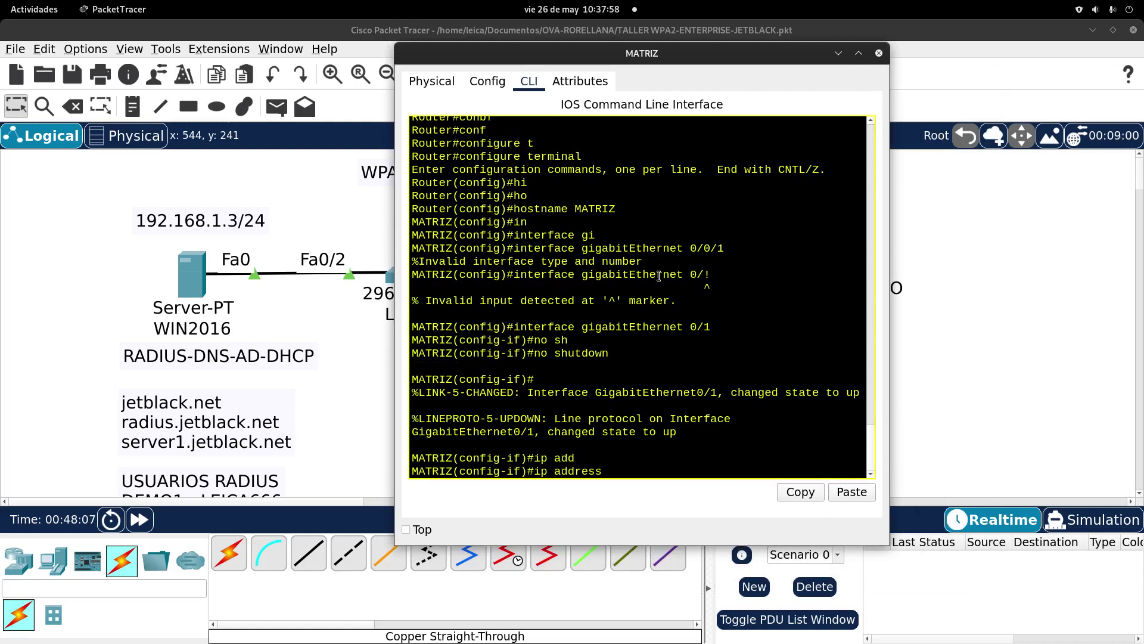
pyautogui.write('192.168.1.1 255.255.255.0')
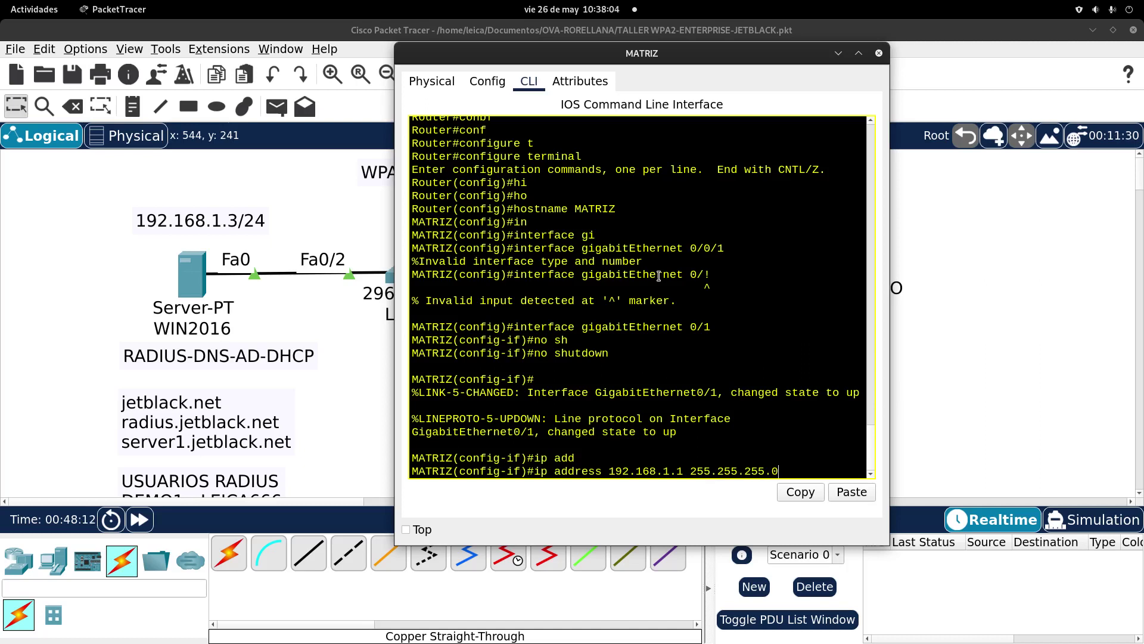
pyautogui.press('Return')
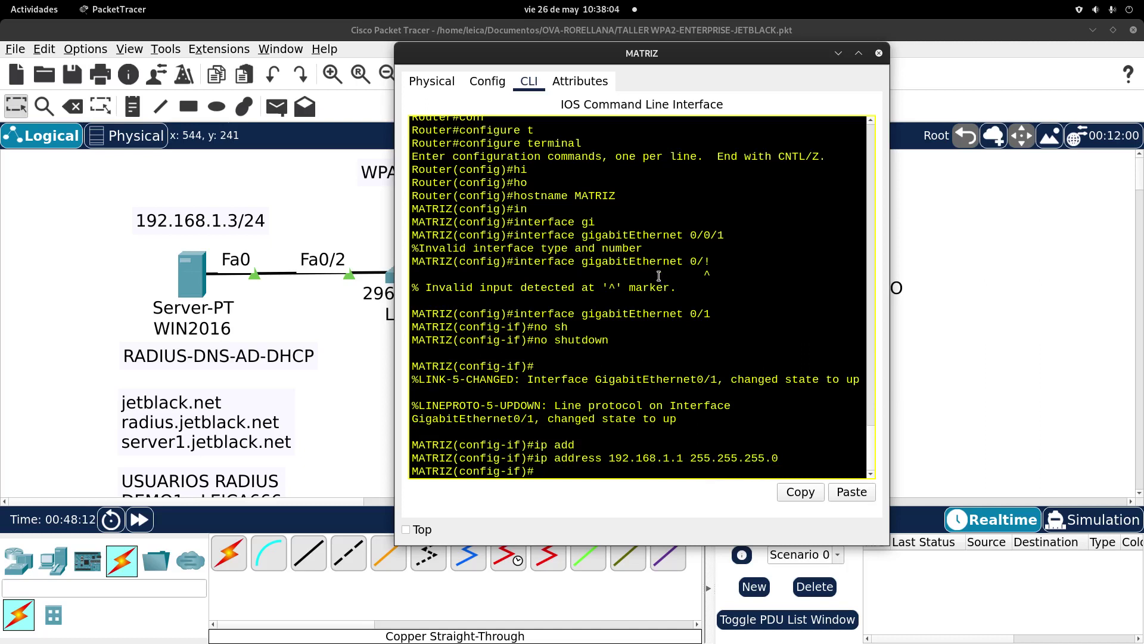
# Step: Save the running configuration with do write
pyautogui.click(34, 9)
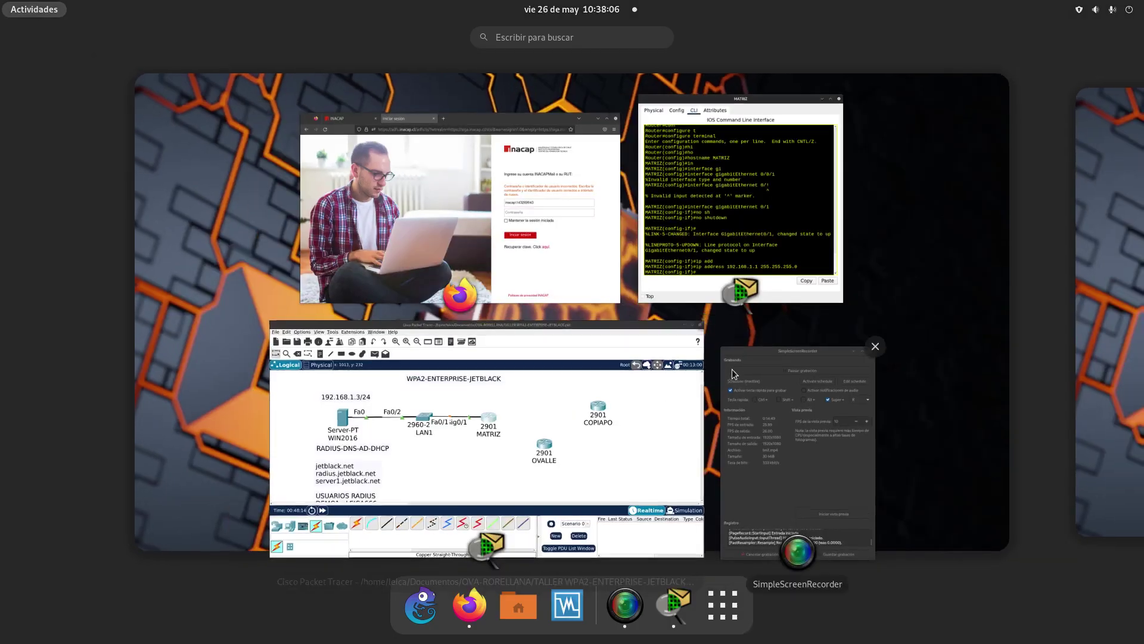
pyautogui.click(903, 478)
pyautogui.moveTo(962, 516); pyautogui.dragTo(1026, 613)
pyautogui.click(761, 474)
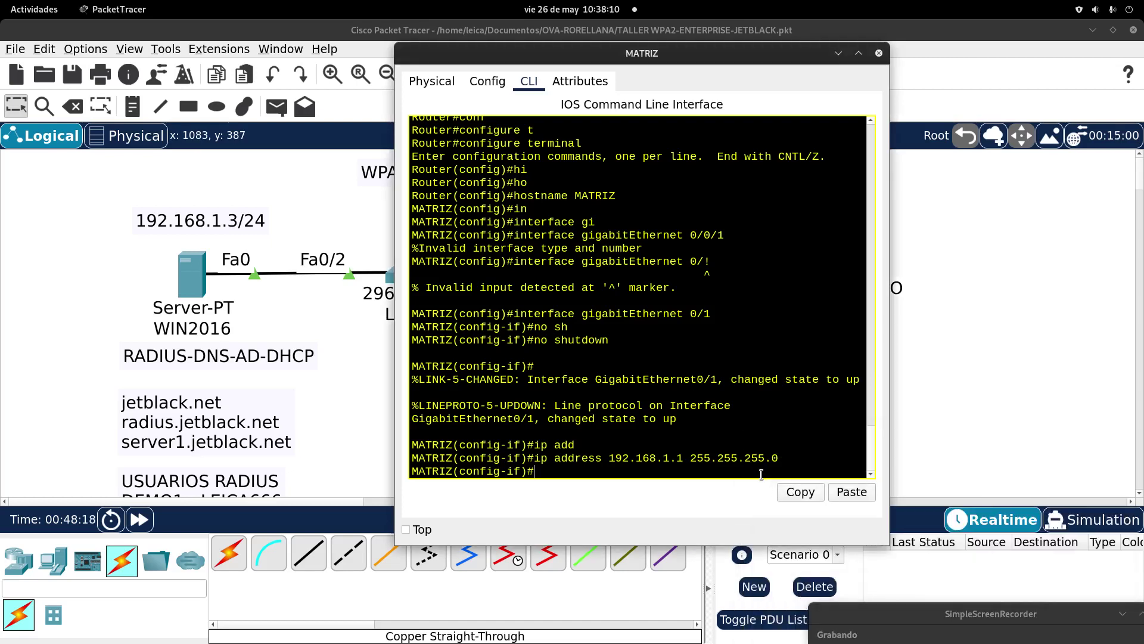
pyautogui.write('do')
pyautogui.press('BackSpace')
pyautogui.press('BackSpace')
pyautogui.write('write')
pyautogui.press('Return')
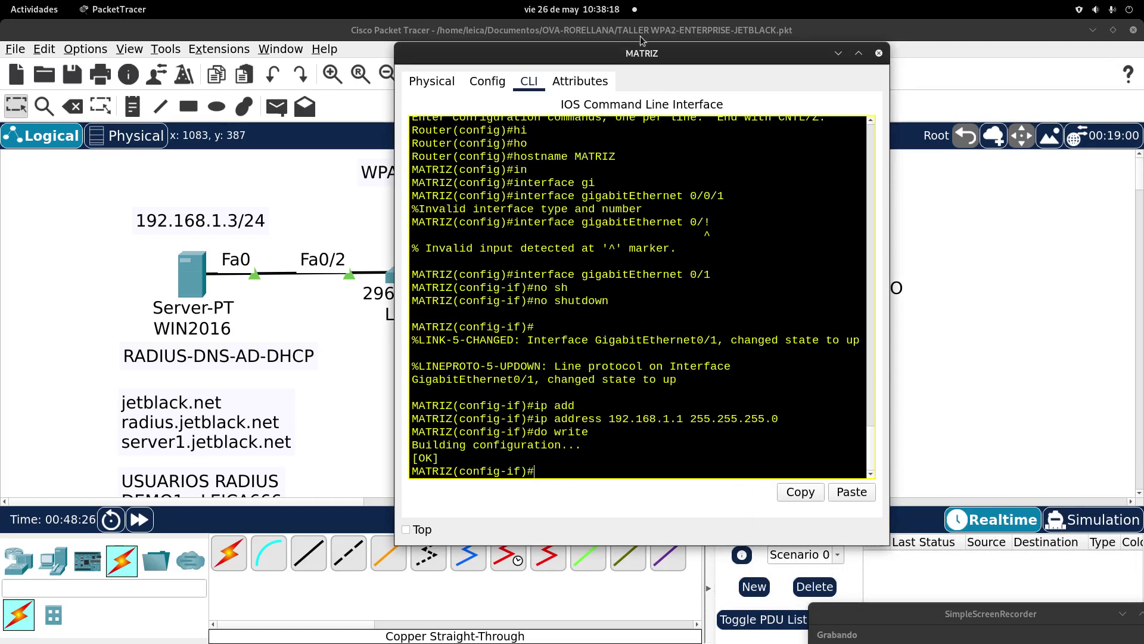
# Step: Leave interface configuration mode with EXIT and begin the ip domain command
pyautogui.moveTo(642, 54); pyautogui.dragTo(728, 312)
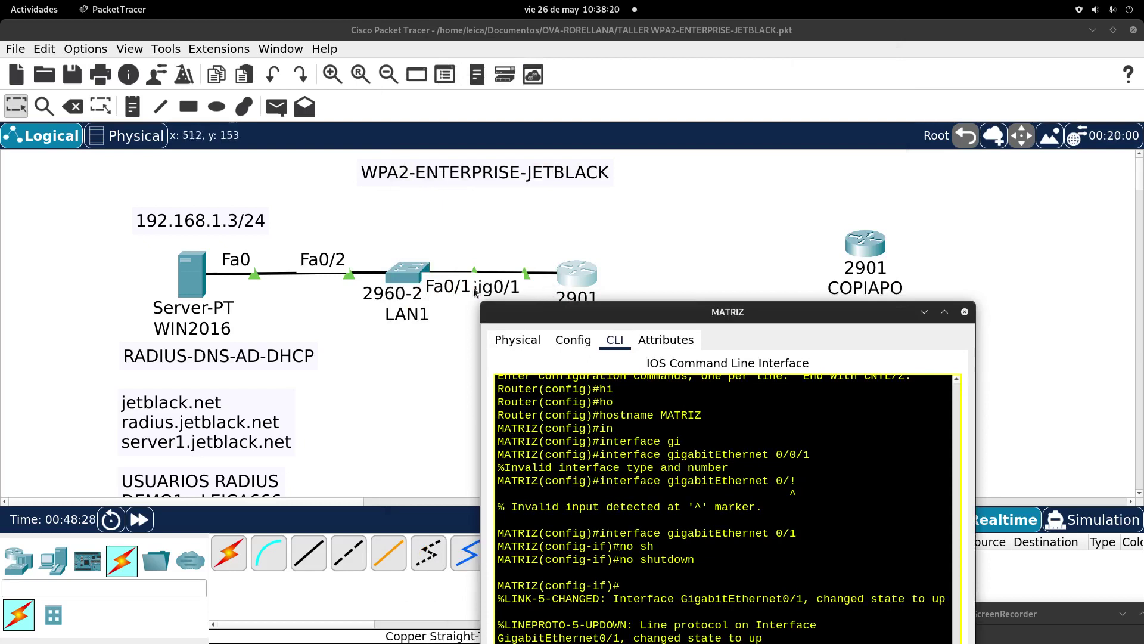
pyautogui.moveTo(585, 311); pyautogui.dragTo(472, 131)
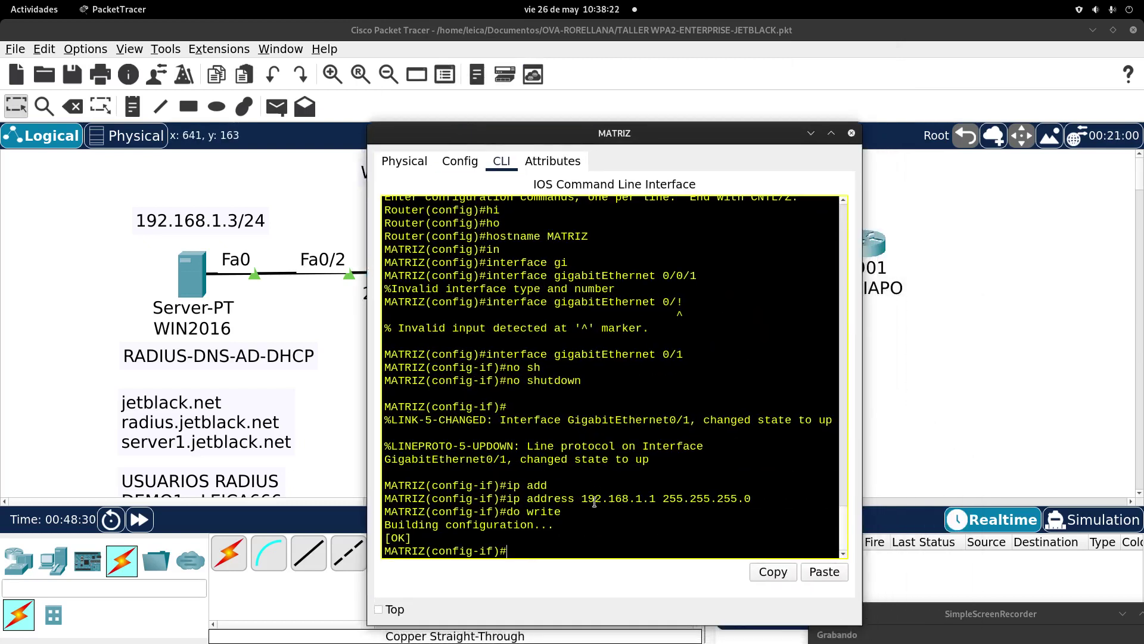
pyautogui.moveTo(546, 133); pyautogui.dragTo(535, 61)
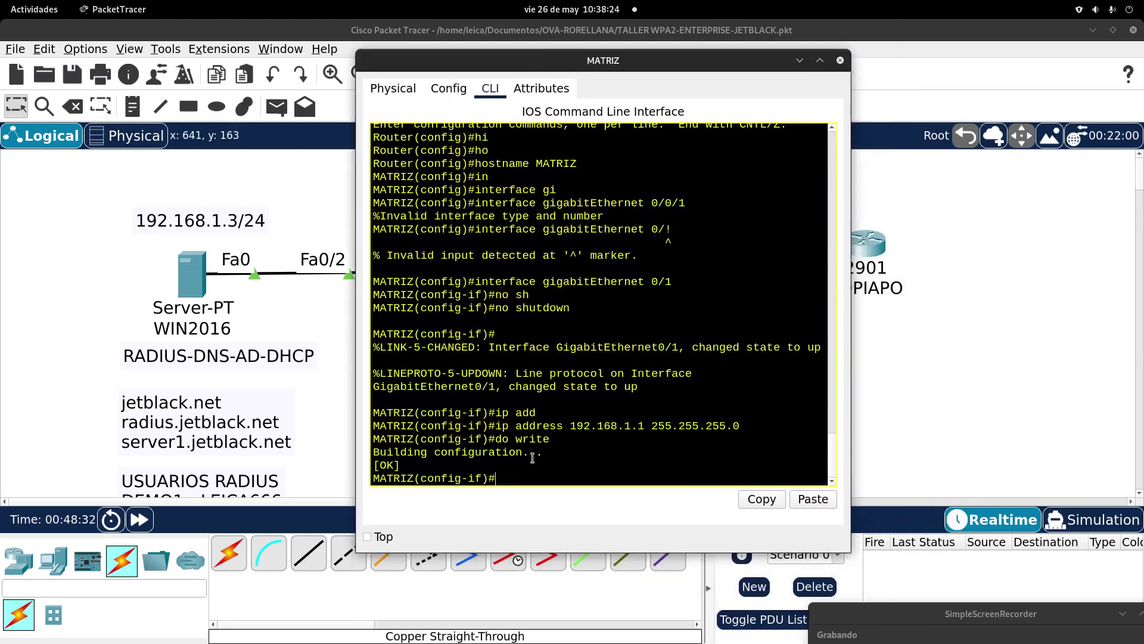
pyautogui.write('EXIT')
pyautogui.press('Return')
pyautogui.write('i')
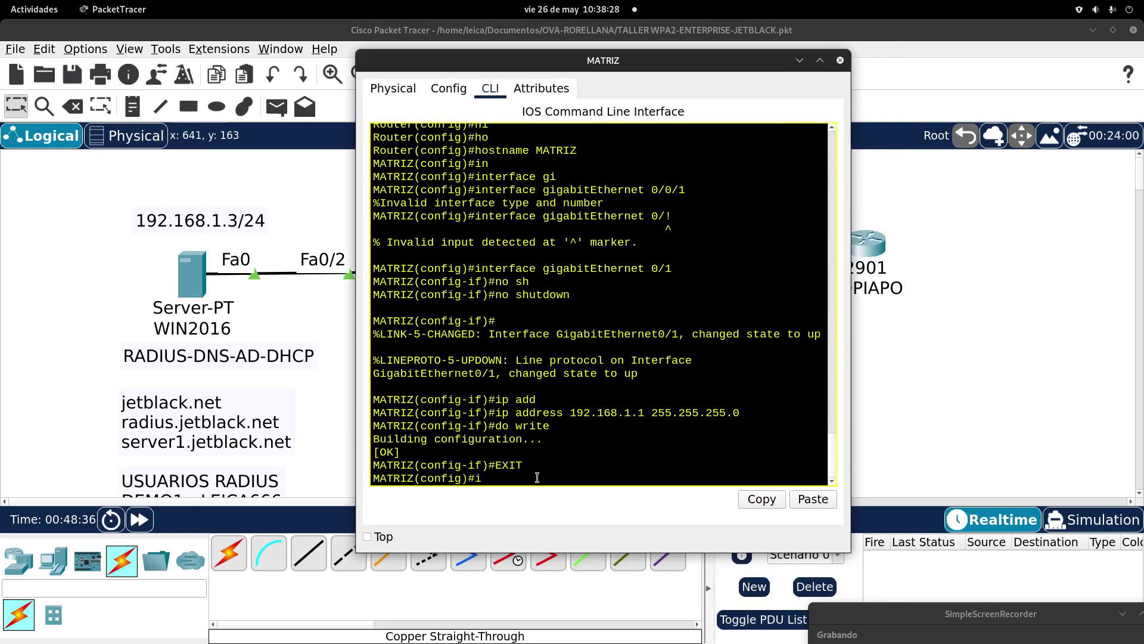
pyautogui.write('p doma')
pyautogui.press('Tab')
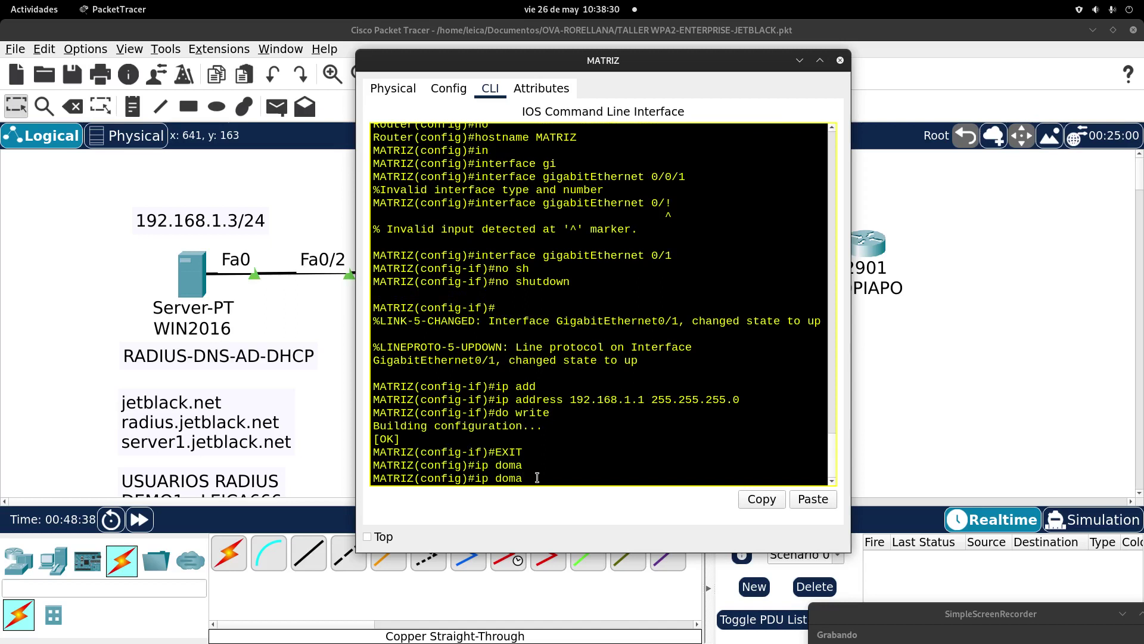
# Step: Enable DNS lookup with ip domain-lookup
pyautogui.write('in')
pyautogui.press('Tab')
pyautogui.write('-lo')
pyautogui.press('Tab')
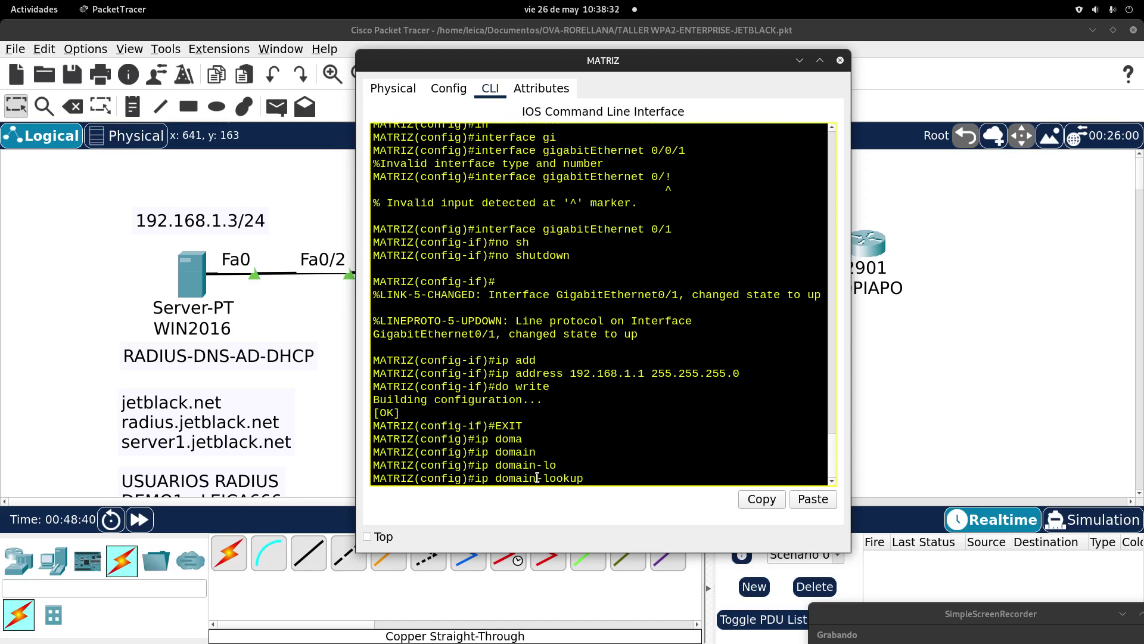
pyautogui.press('Return')
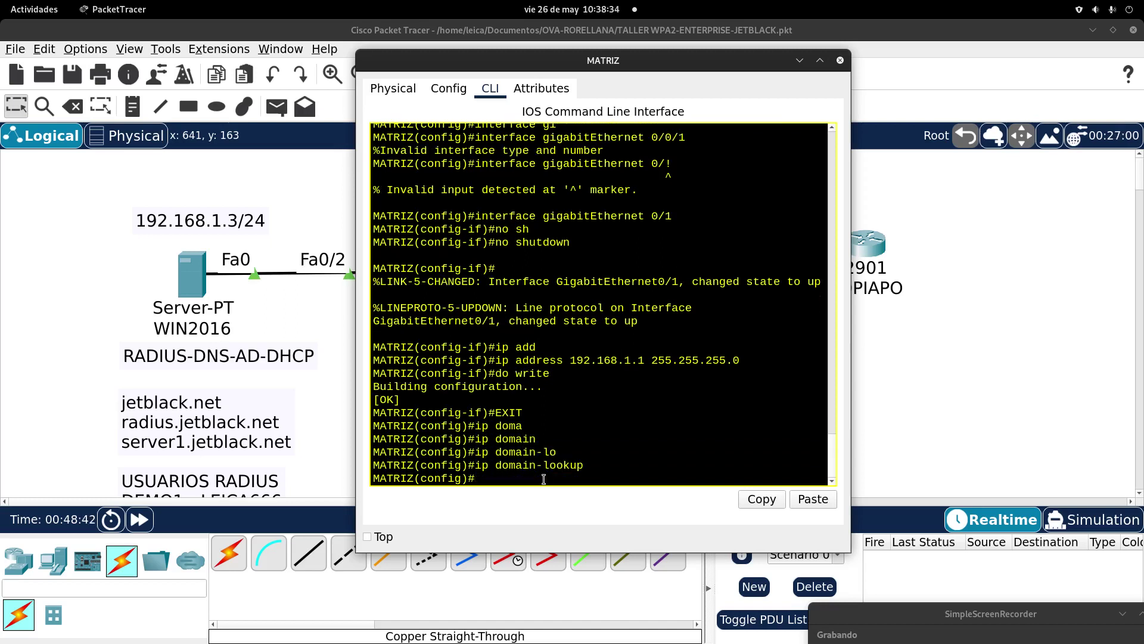
# Step: Set 192.168.1.3 as MATRIZ's DNS name server
pyautogui.write('ip na')
pyautogui.press('Tab')
pyautogui.write('m')
pyautogui.press('Tab')
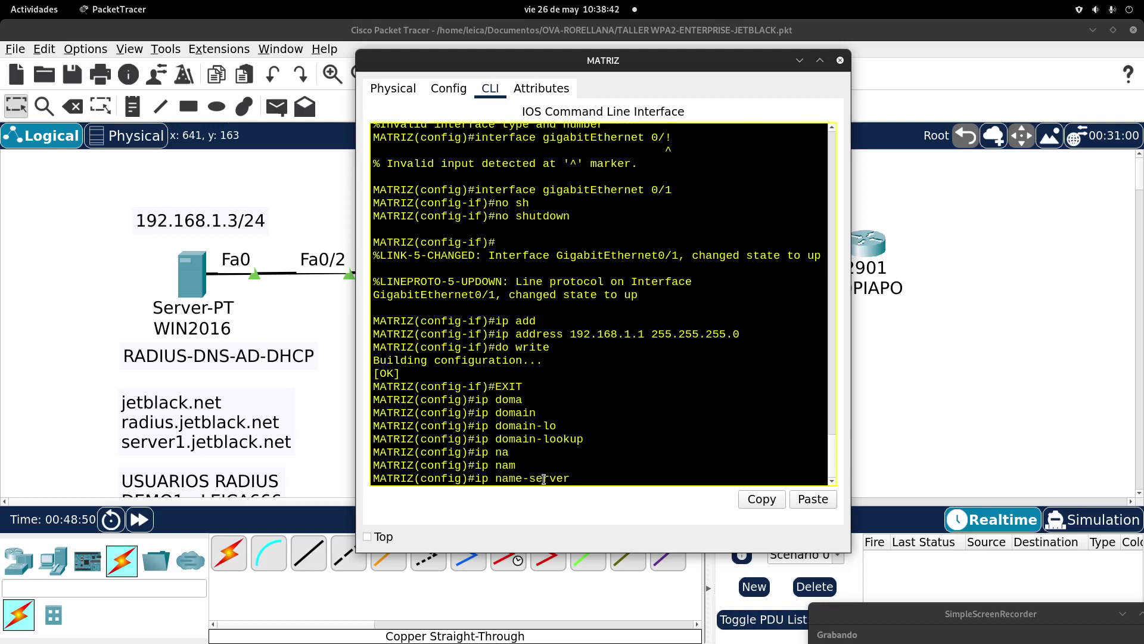
pyautogui.write('192.168.1.3')
pyautogui.press('Return')
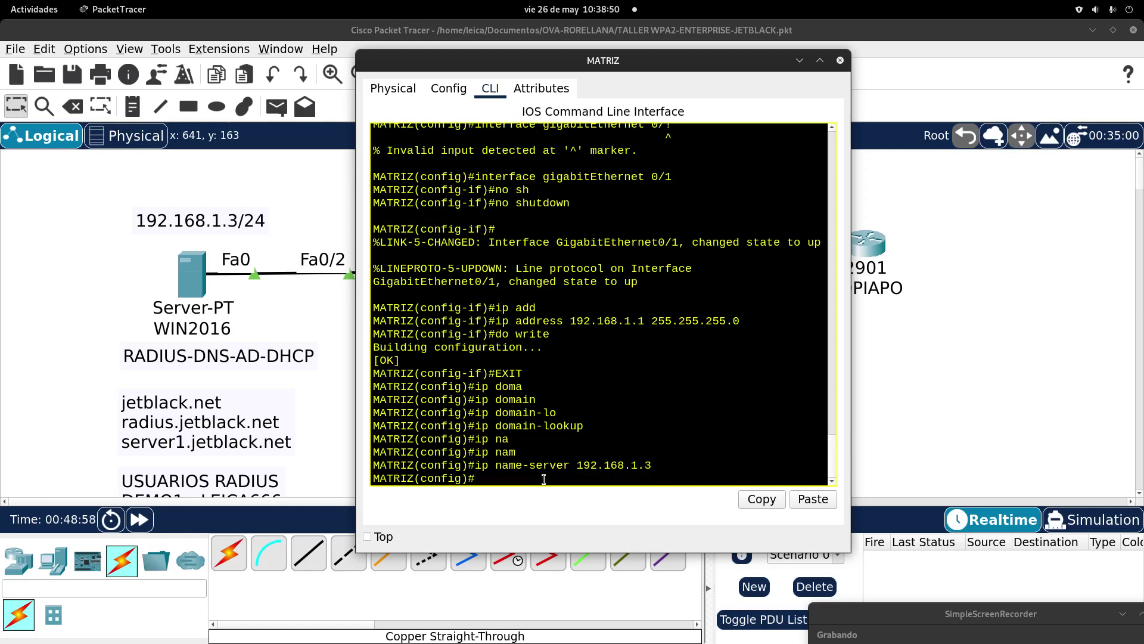
# Step: Exit global configuration mode back to privileged EXEC
pyautogui.write('e')
pyautogui.press('BackSpace')
pyautogui.write('r')
pyautogui.press('BackSpace')
pyautogui.write('exit')
pyautogui.press('Return')
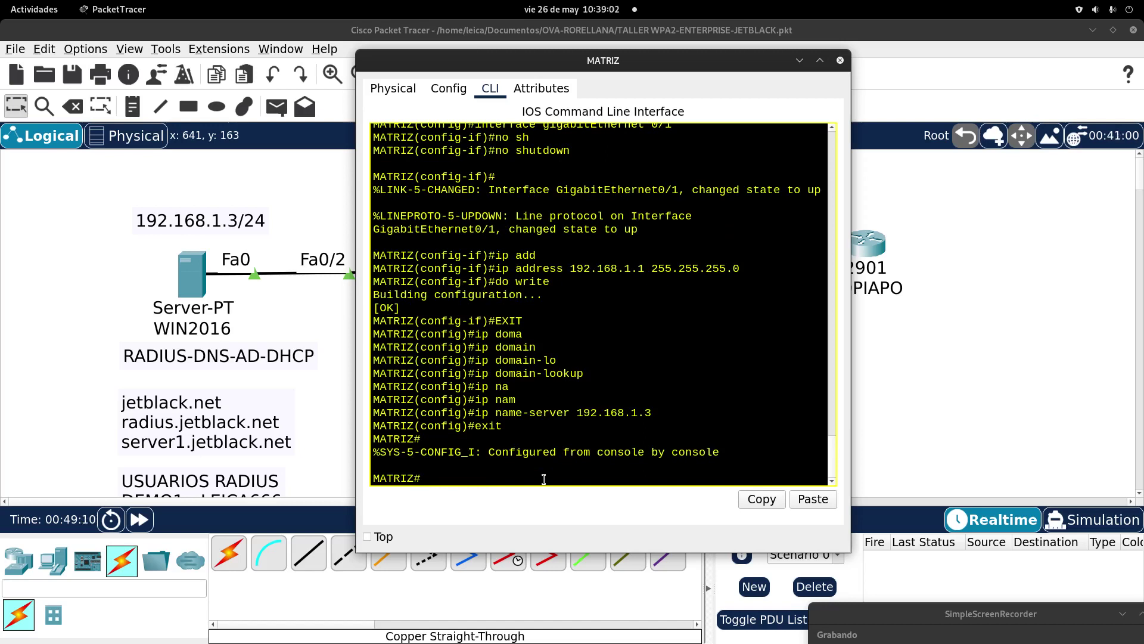
pyautogui.moveTo(656, 424); pyautogui.dragTo(456, 375)
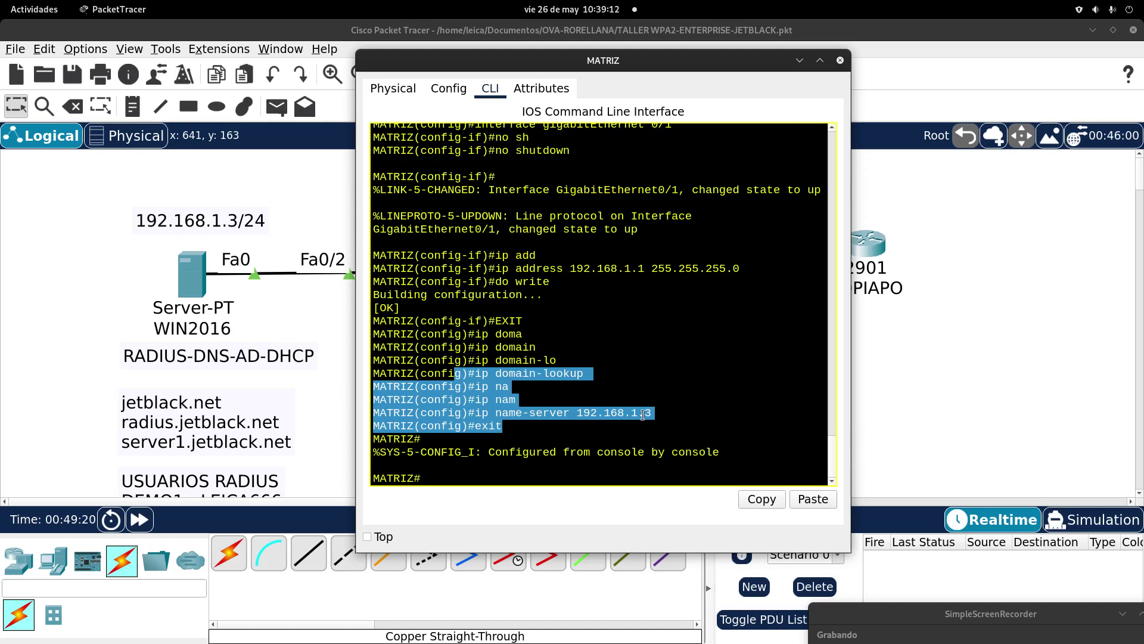
pyautogui.moveTo(665, 421); pyautogui.dragTo(488, 382)
pyautogui.click(488, 382)
pyautogui.moveTo(654, 413); pyautogui.dragTo(494, 414)
pyautogui.click(494, 414)
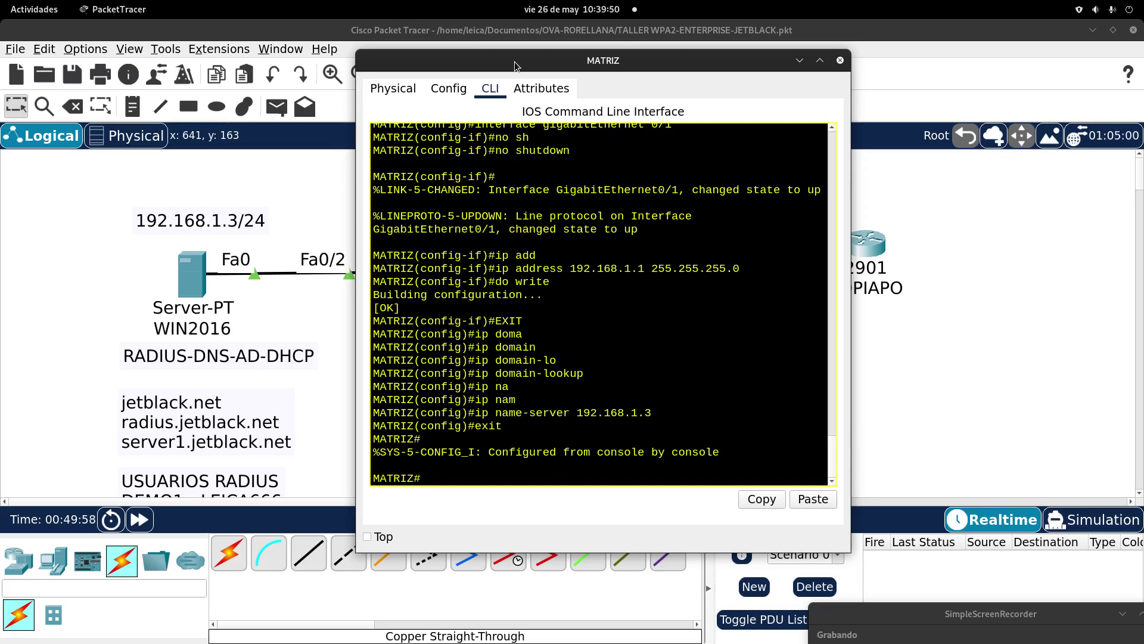
pyautogui.moveTo(514, 61); pyautogui.dragTo(524, 447)
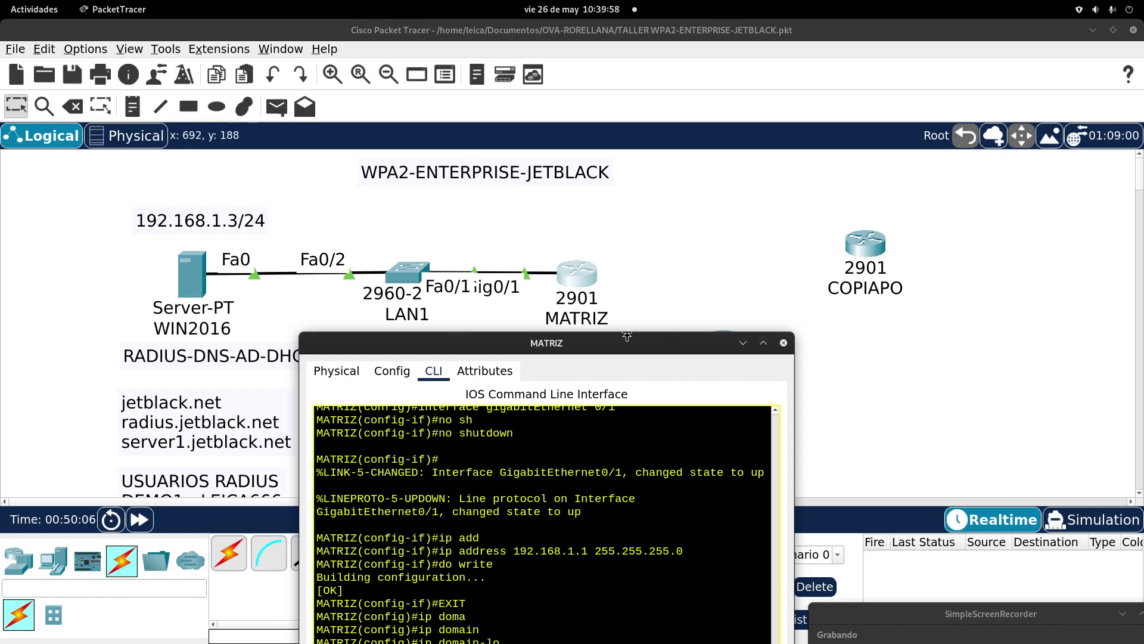
# Step: Move the console aside, raise OVALLE to upper middle, drop COPIAPO lower right, lift MATRIZ slightly
pyautogui.moveTo(624, 342); pyautogui.dragTo(427, 382)
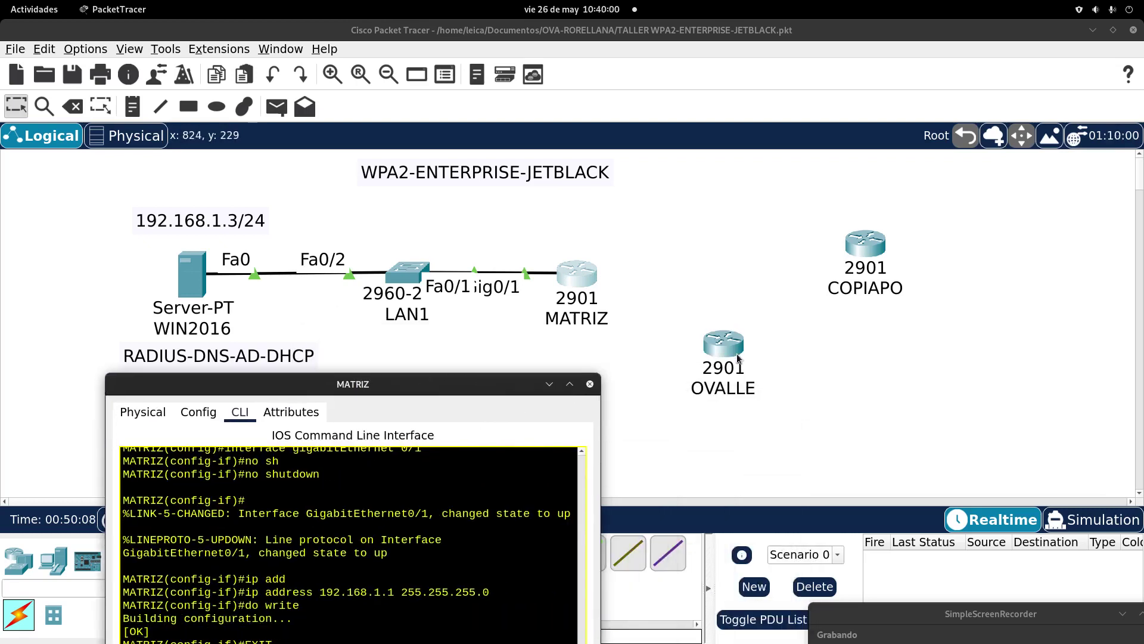
pyautogui.moveTo(726, 353); pyautogui.dragTo(725, 225)
pyautogui.moveTo(841, 255); pyautogui.dragTo(860, 334)
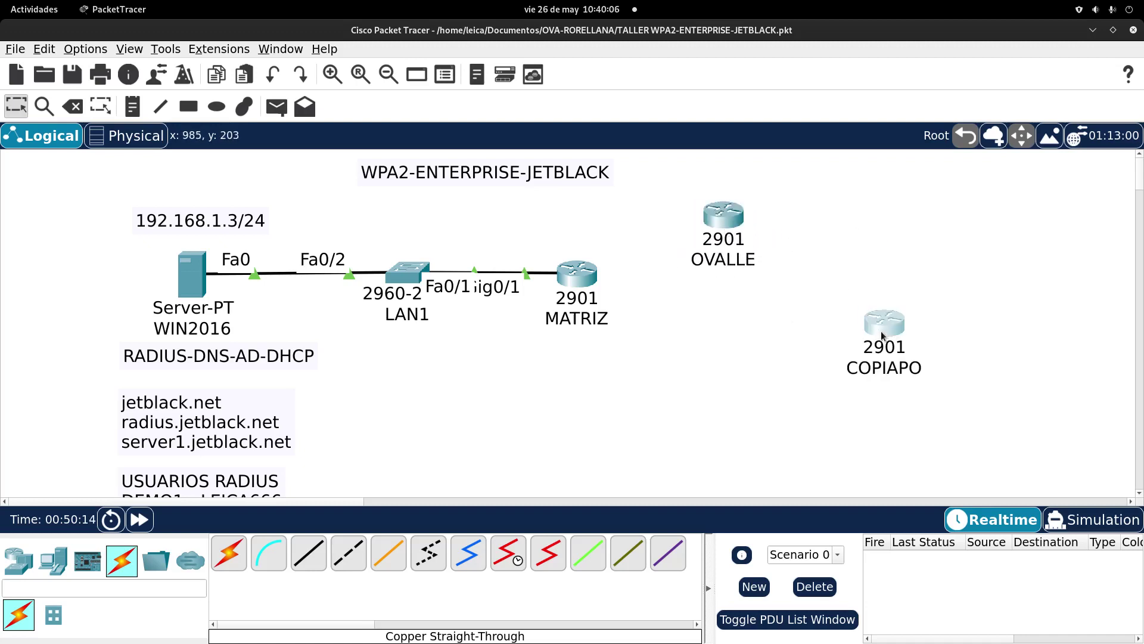
pyautogui.moveTo(579, 280); pyautogui.dragTo(590, 252)
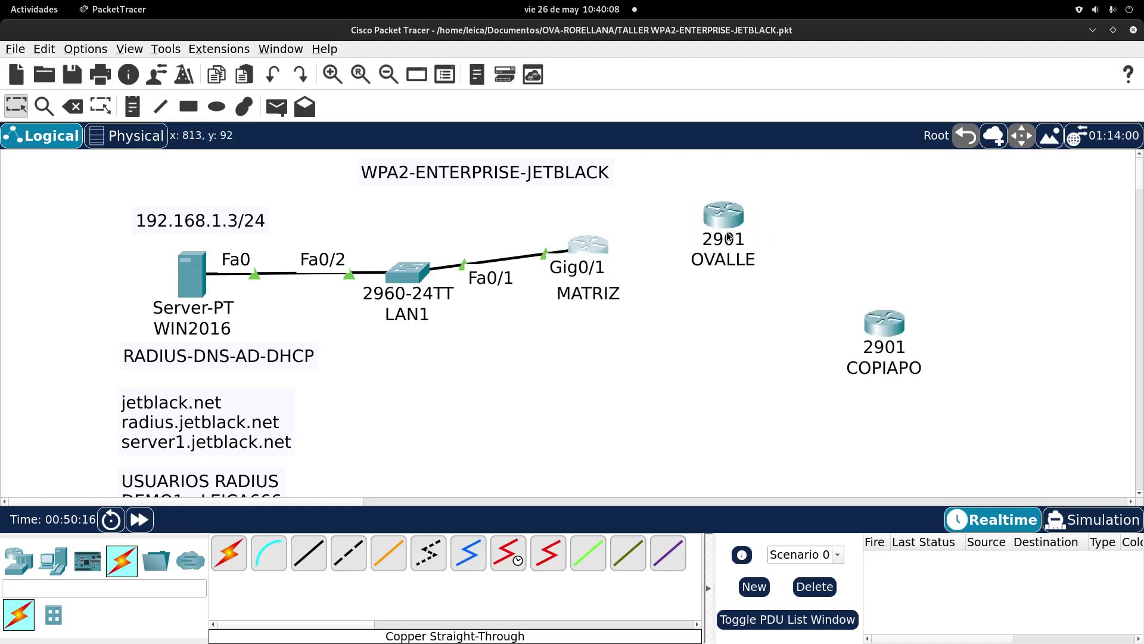
pyautogui.moveTo(724, 218); pyautogui.dragTo(723, 229)
# Step: Place a 192.168.1.1/24 note above the MATRIZ–LAN1 link, nudge OVALLE, and reopen MATRIZ
pyautogui.click(132, 106)
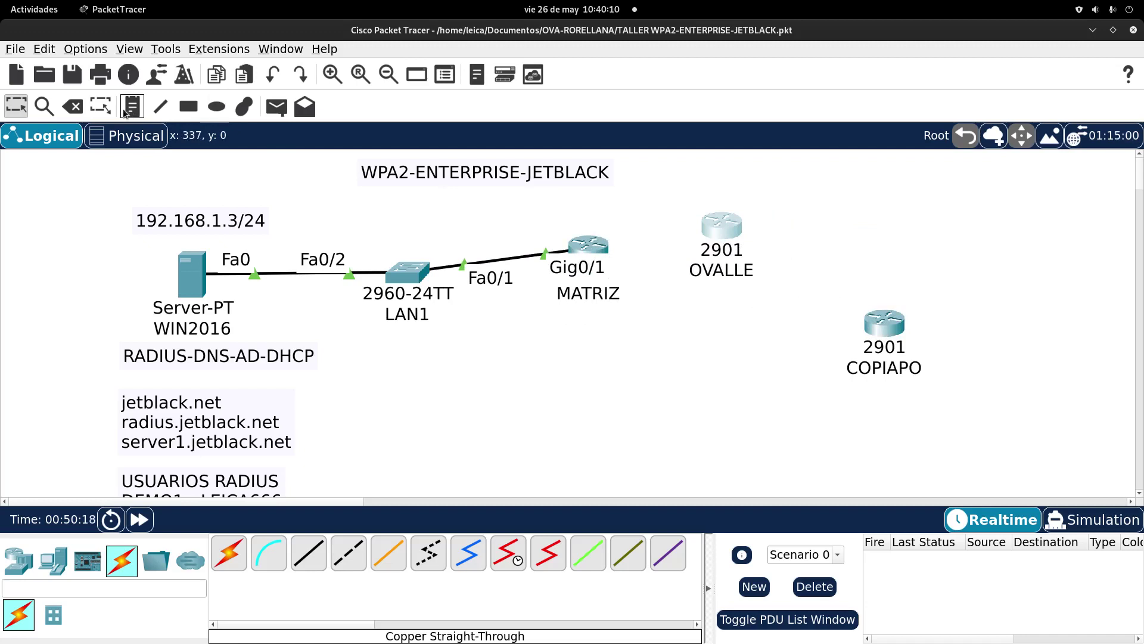
pyautogui.click(468, 227)
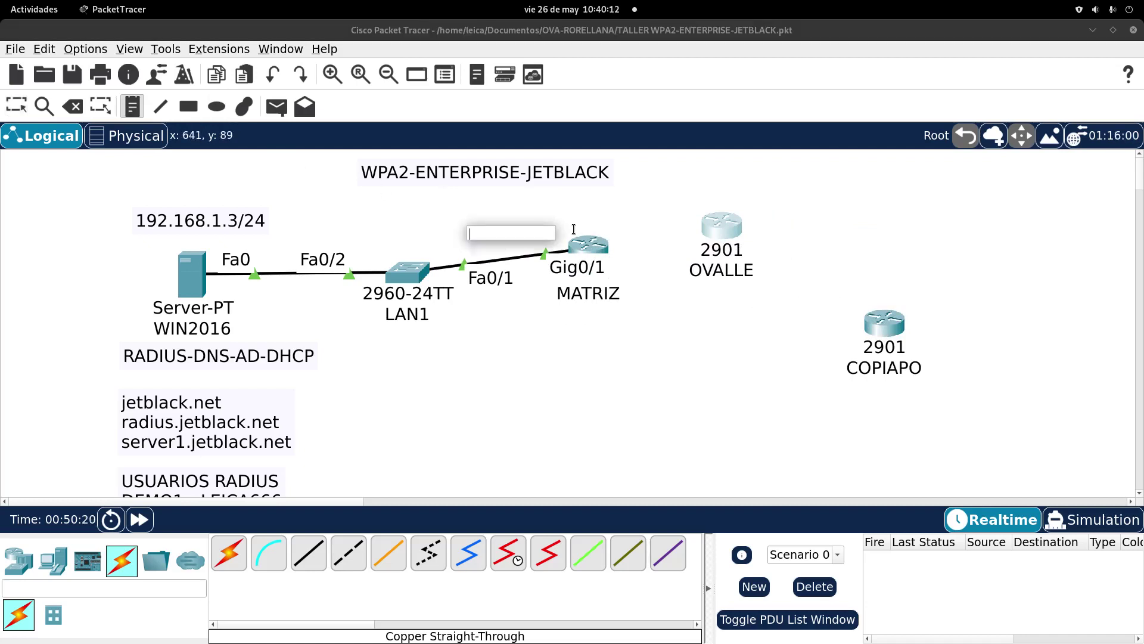
pyautogui.write('192')
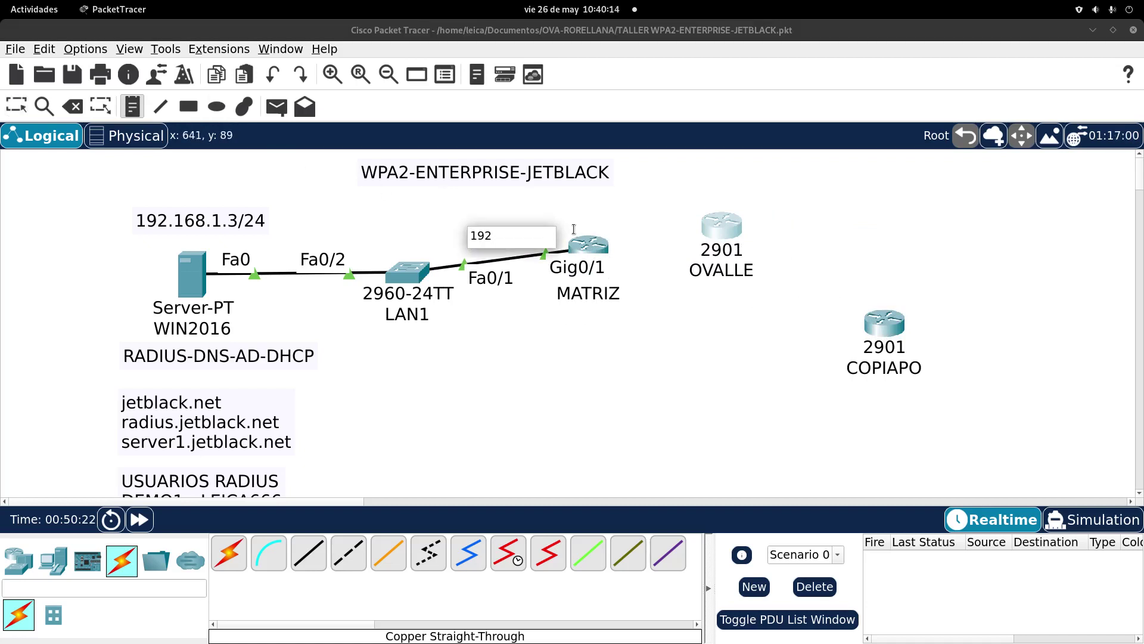
pyautogui.write('.168.1.1/24')
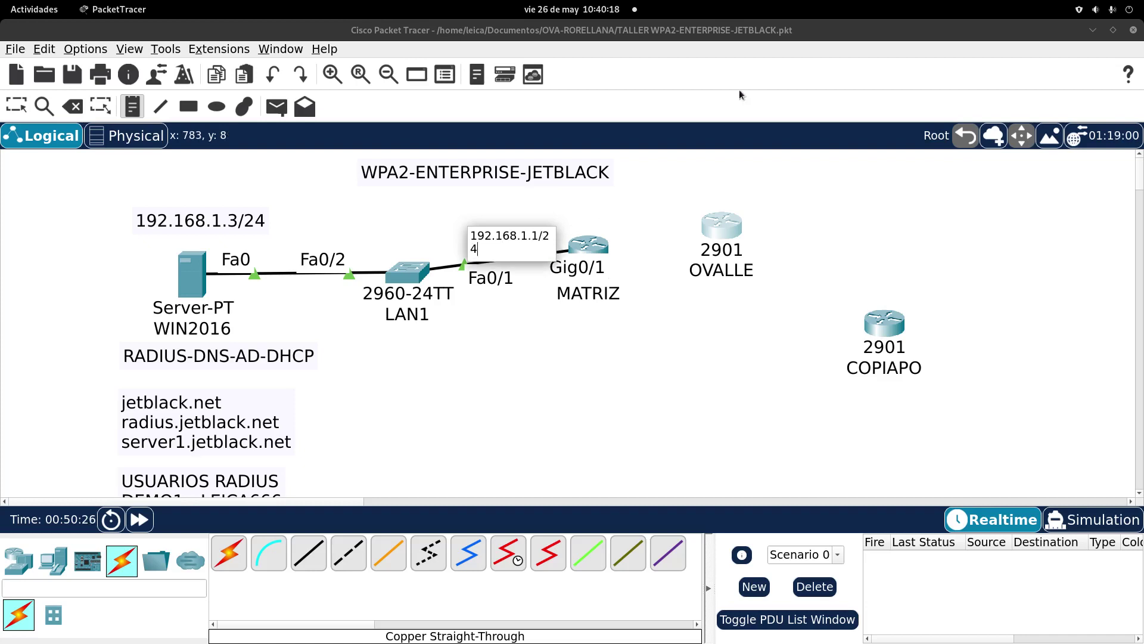
pyautogui.click(736, 90)
pyautogui.click(16, 107)
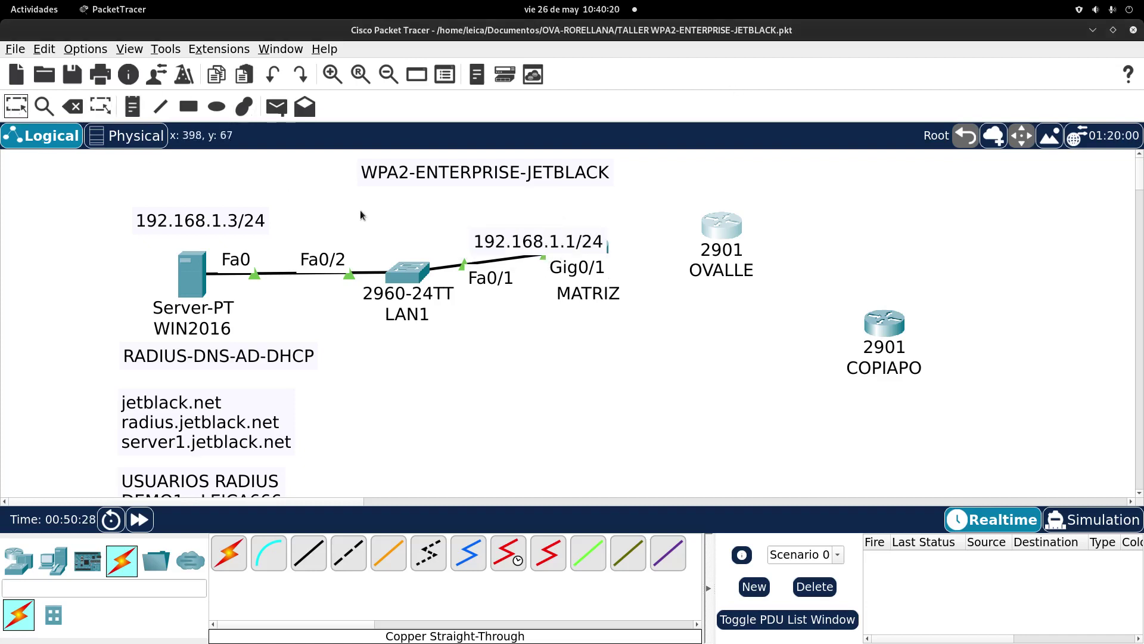
pyautogui.moveTo(503, 244); pyautogui.dragTo(458, 224)
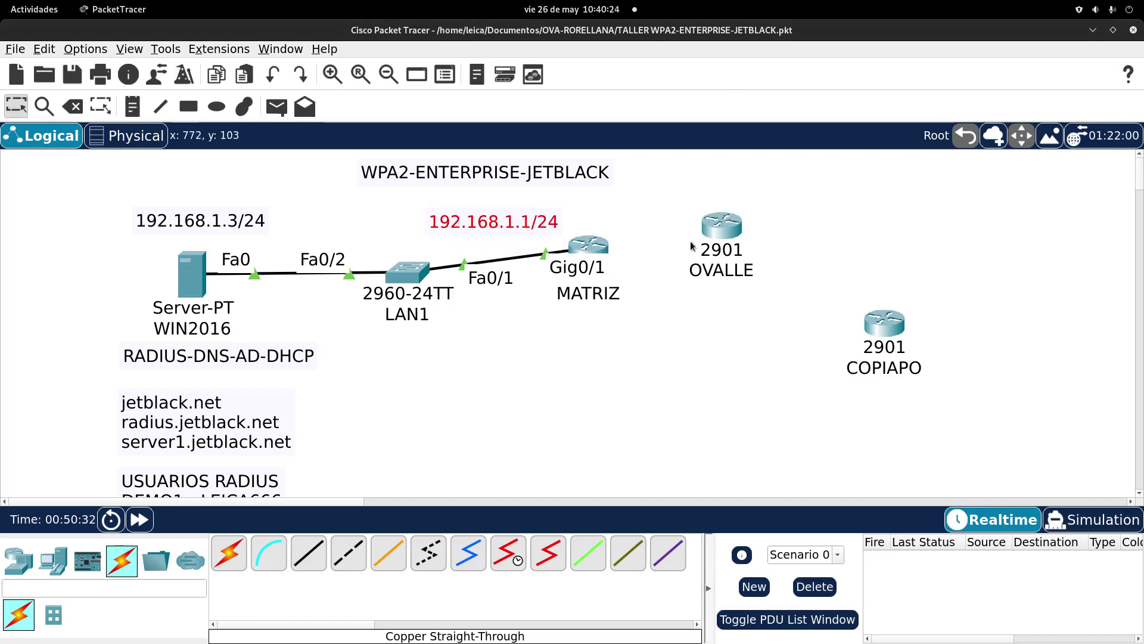
pyautogui.moveTo(719, 226); pyautogui.dragTo(735, 216)
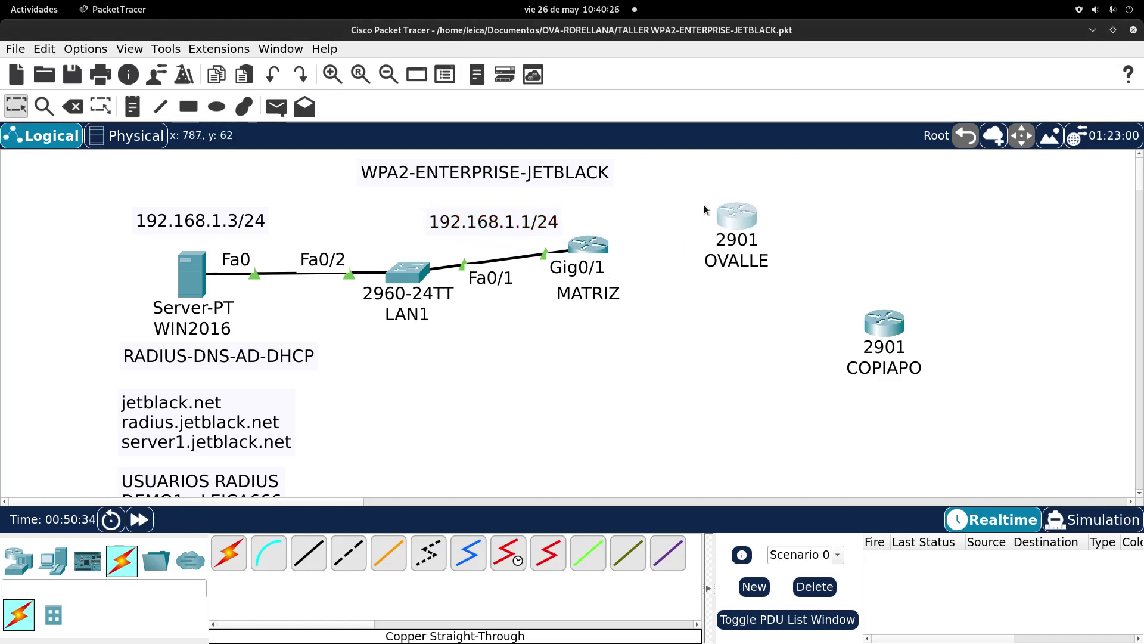
pyautogui.click(599, 247)
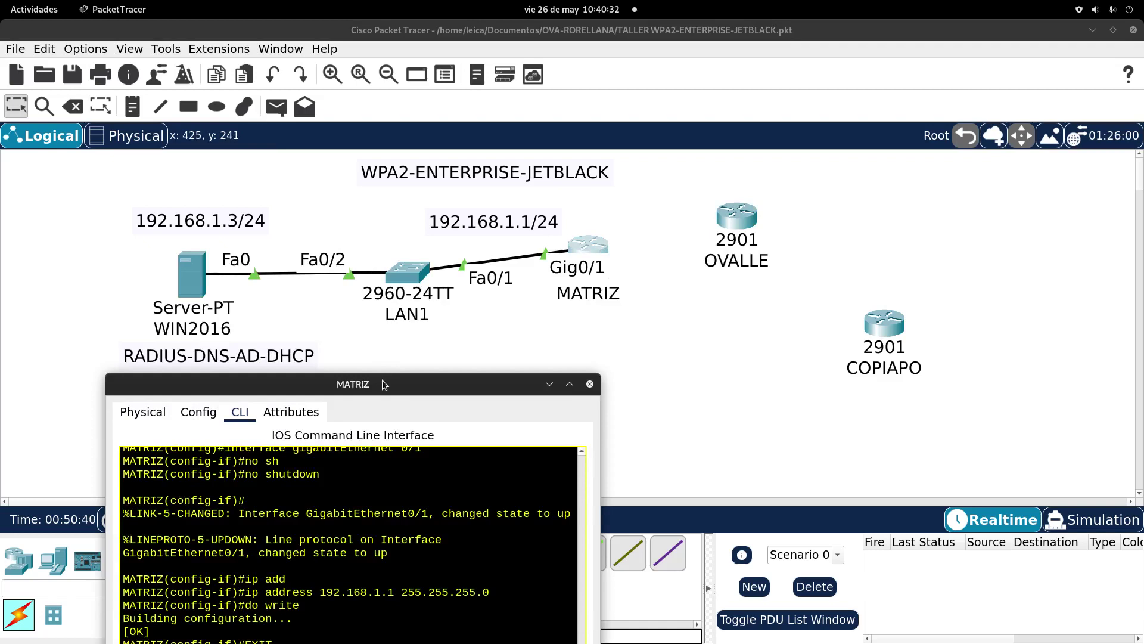
# Step: On MATRIZ, enter global configuration mode and select interface GigabitEthernet 0/0
pyautogui.moveTo(386, 385); pyautogui.dragTo(536, 63)
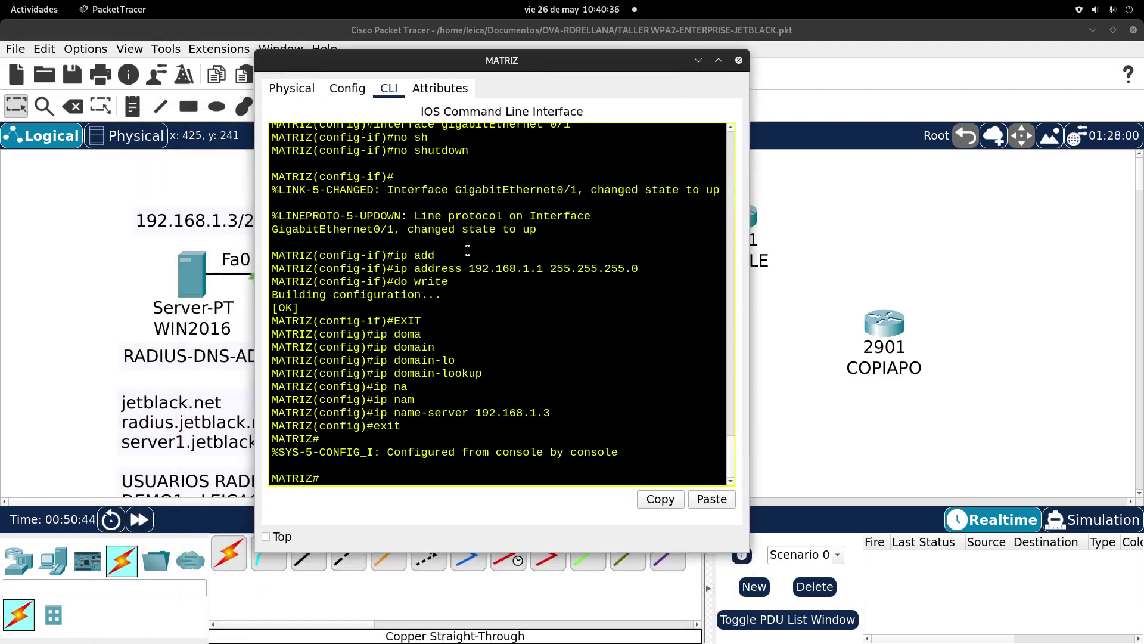
pyautogui.write('con')
pyautogui.press('Tab')
pyautogui.write('f')
pyautogui.press('Tab')
pyautogui.press('Tab')
pyautogui.write('terminal')
pyautogui.press('Return')
pyautogui.write('in')
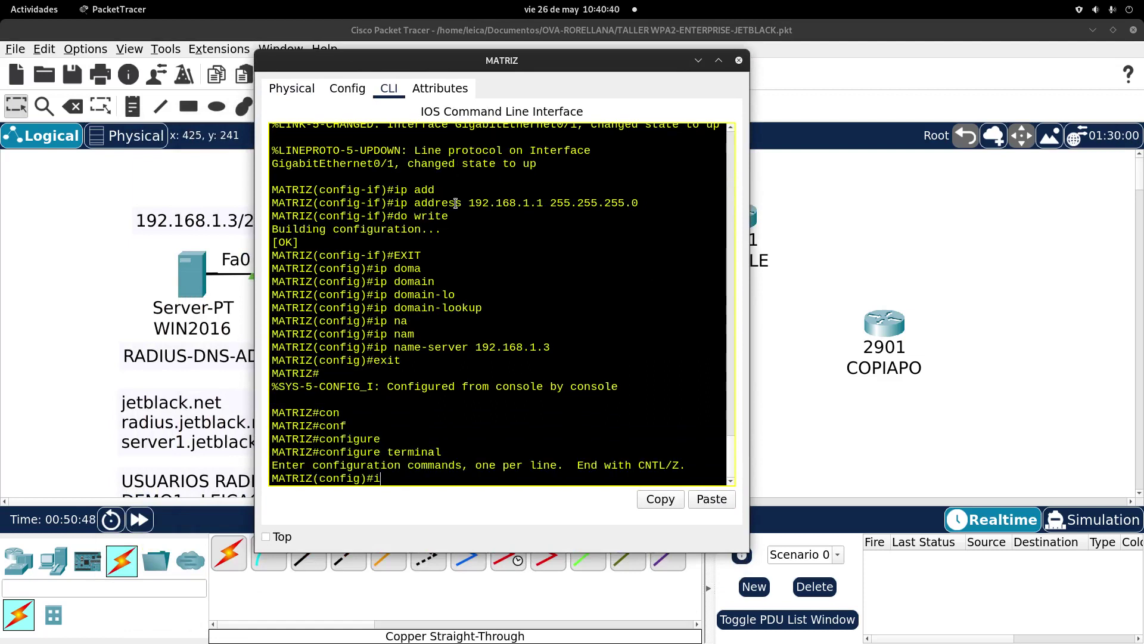
pyautogui.press('Tab')
pyautogui.write('g')
pyautogui.press('Tab')
pyautogui.write('0/0')
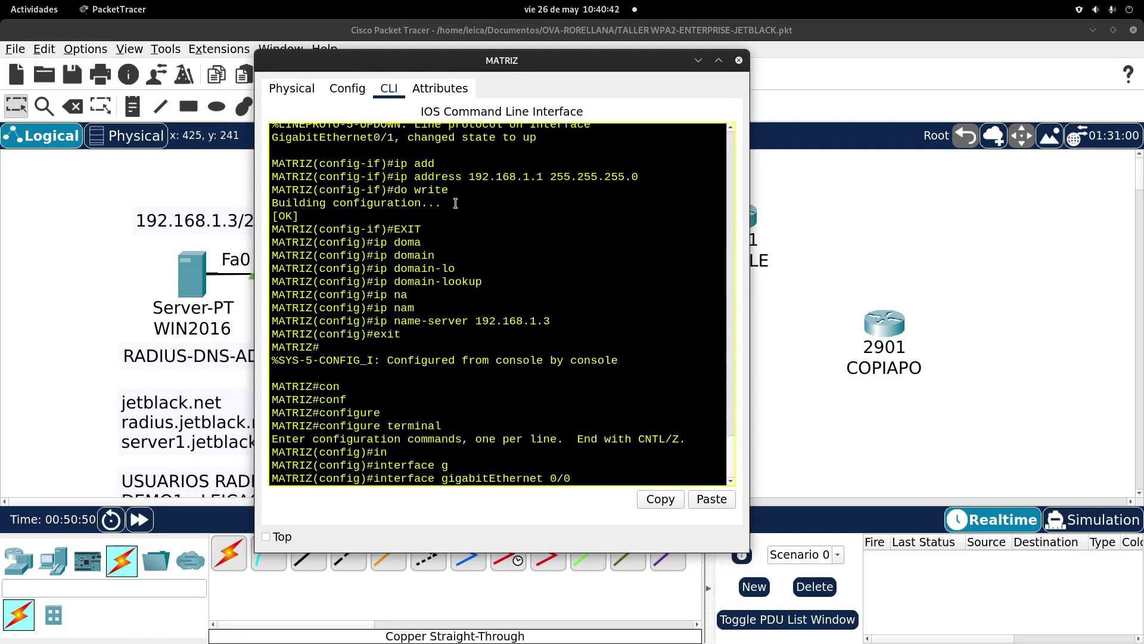
pyautogui.press('Return')
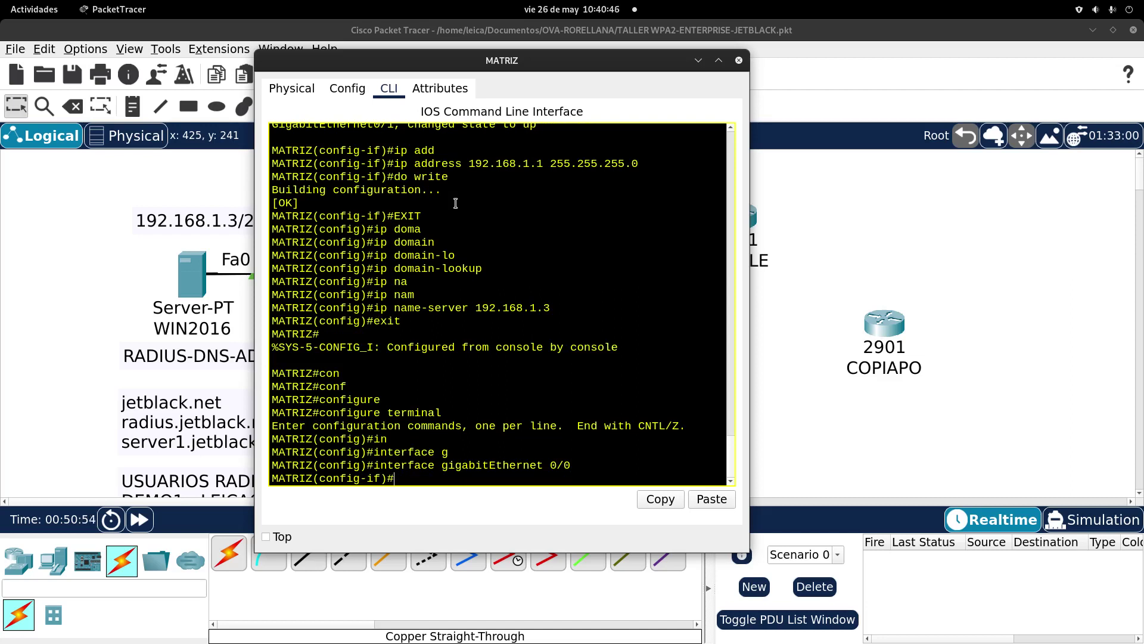
# Step: Assign the address 100.100.100.1 255.255.255.0 to GigabitEthernet 0/0
pyautogui.write('iop add')
pyautogui.press('Tab')
pyautogui.press('BackSpace')
pyautogui.press('BackSpace')
pyautogui.press('BackSpace')
pyautogui.press('BackSpace')
pyautogui.press('BackSpace')
pyautogui.press('BackSpace')
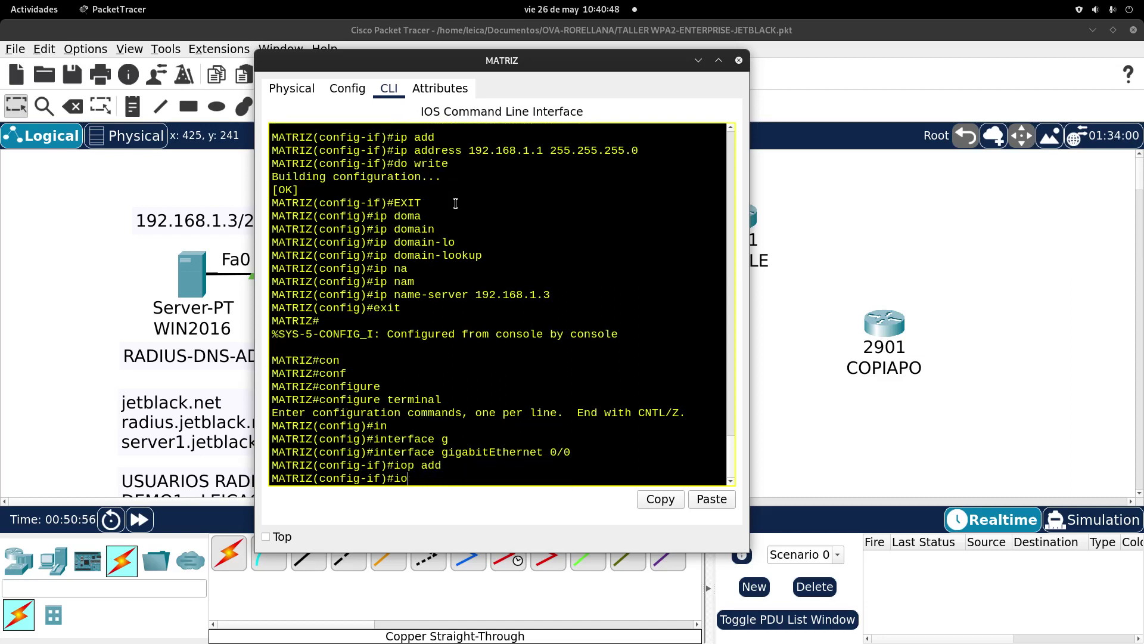
pyautogui.write('p')
pyautogui.press('Tab')
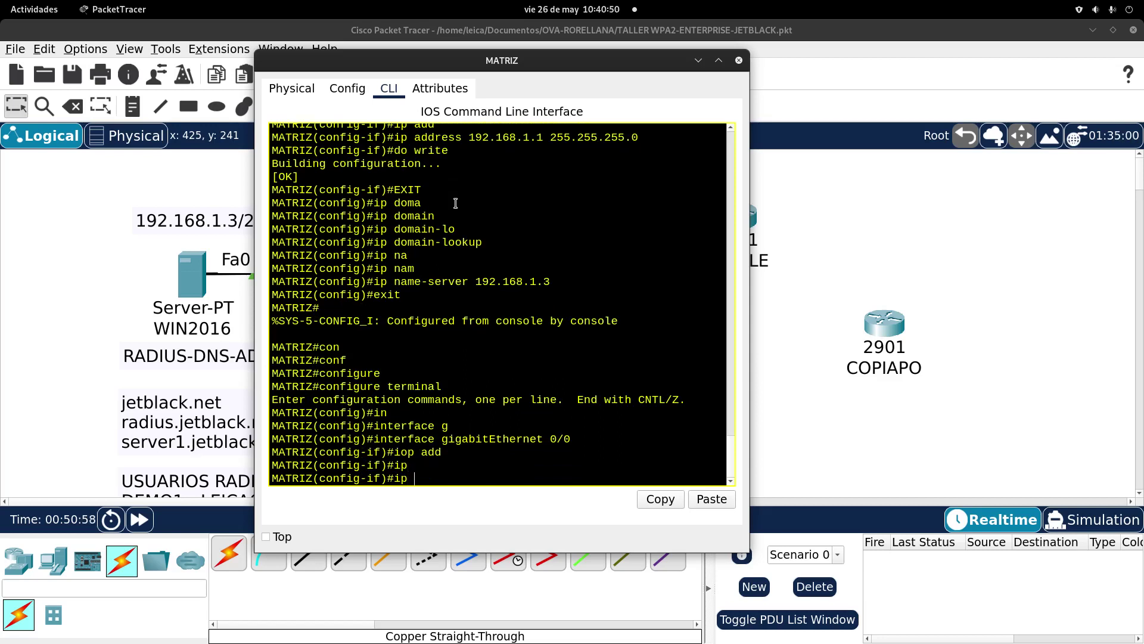
pyautogui.write('add')
pyautogui.press('Tab')
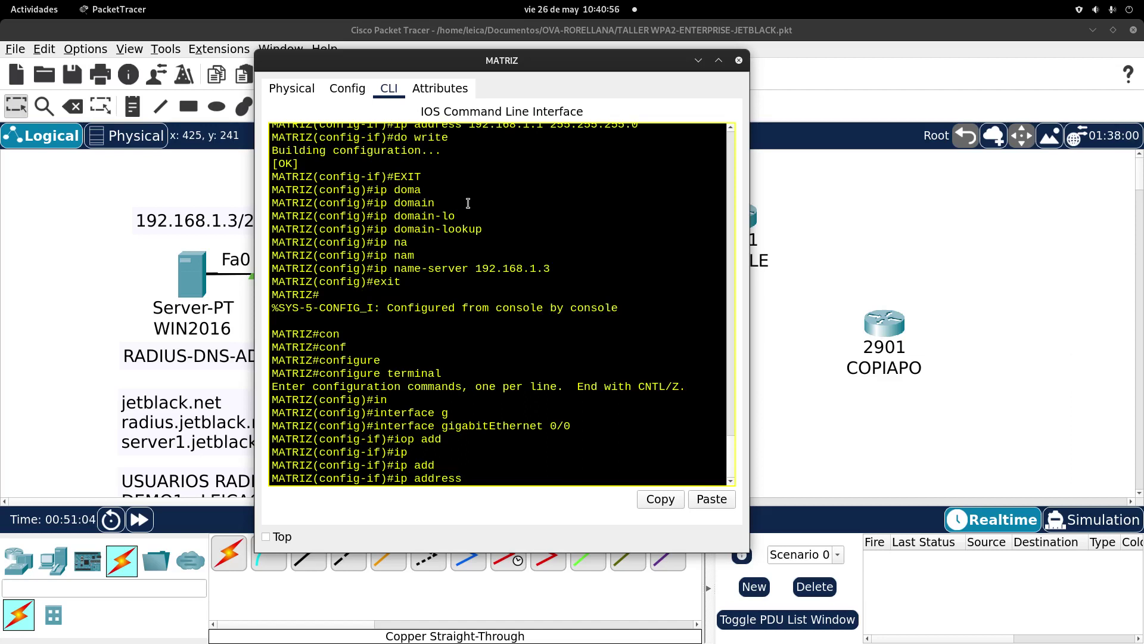
pyautogui.write('100.100.100')
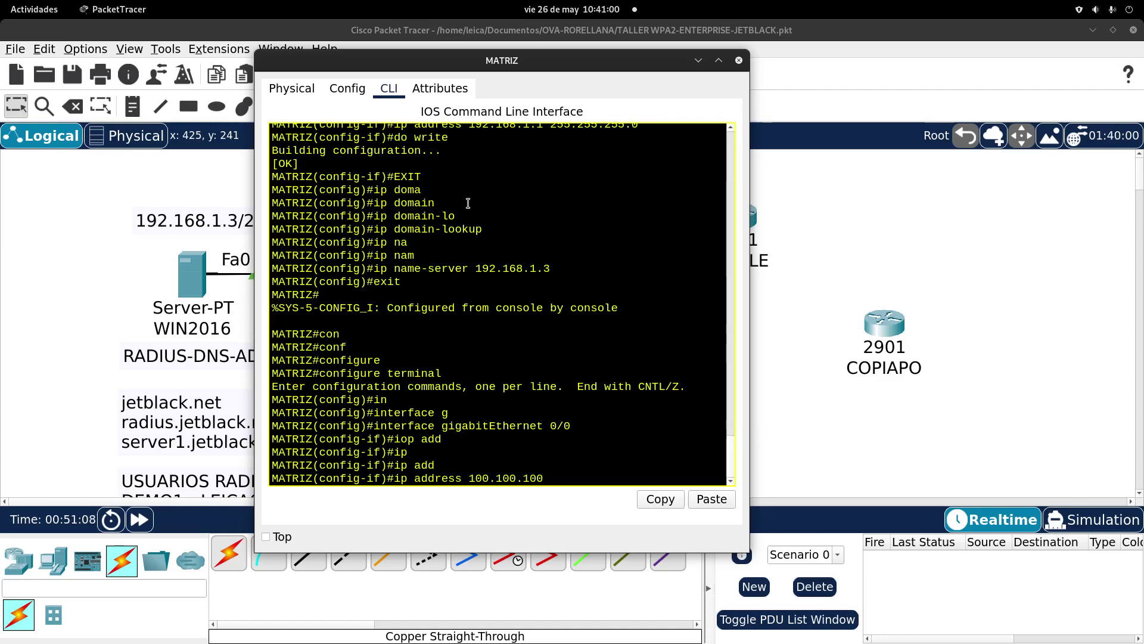
pyautogui.write('.1 255.255.25')
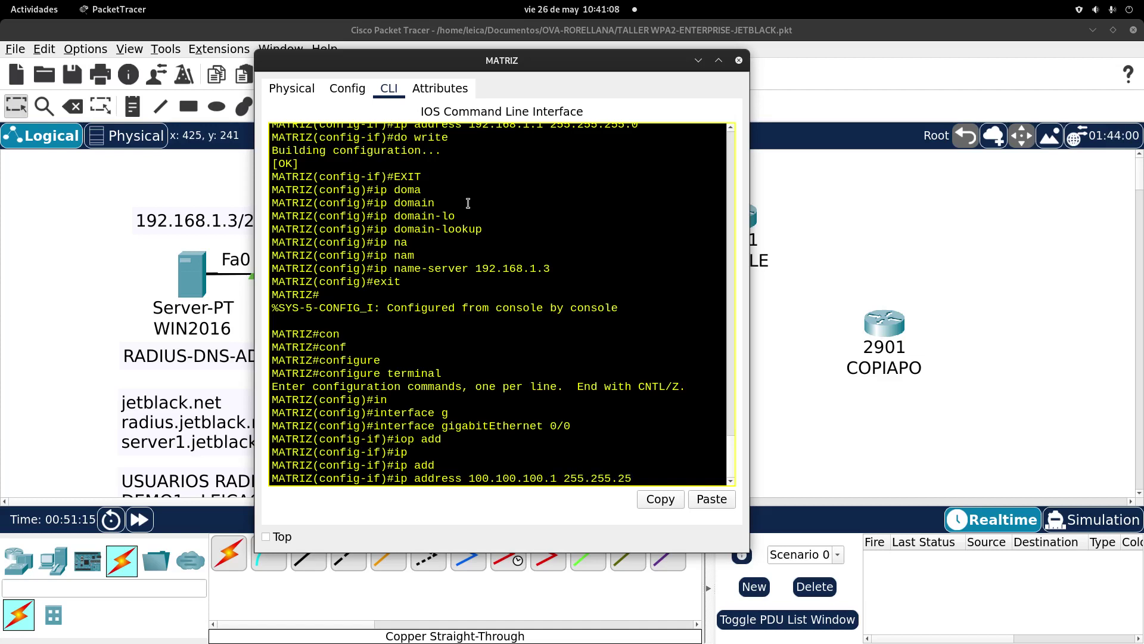
pyautogui.write('5.0')
pyautogui.press('Return')
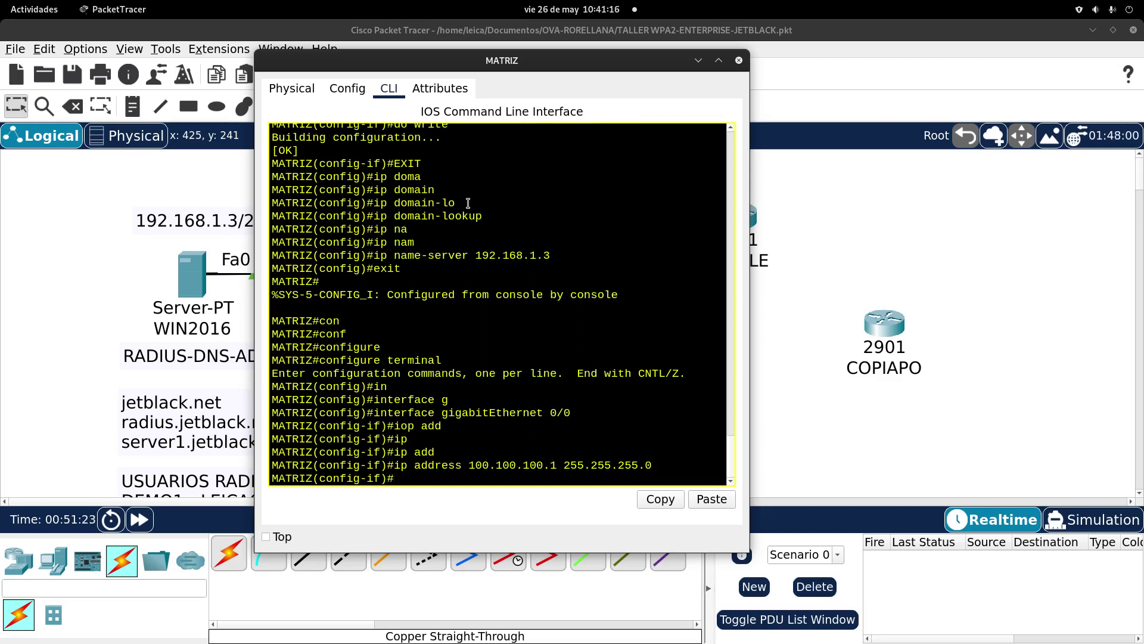
# Step: Save MATRIZ's running configuration with do write
pyautogui.moveTo(577, 410); pyautogui.dragTo(550, 408)
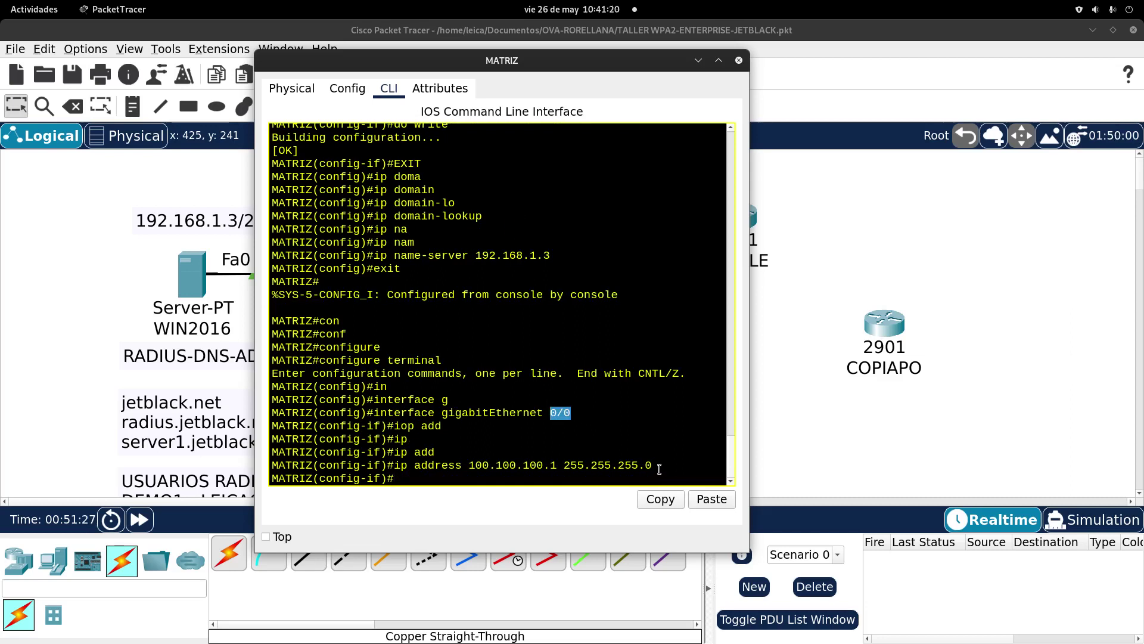
pyautogui.moveTo(656, 466); pyautogui.dragTo(475, 457)
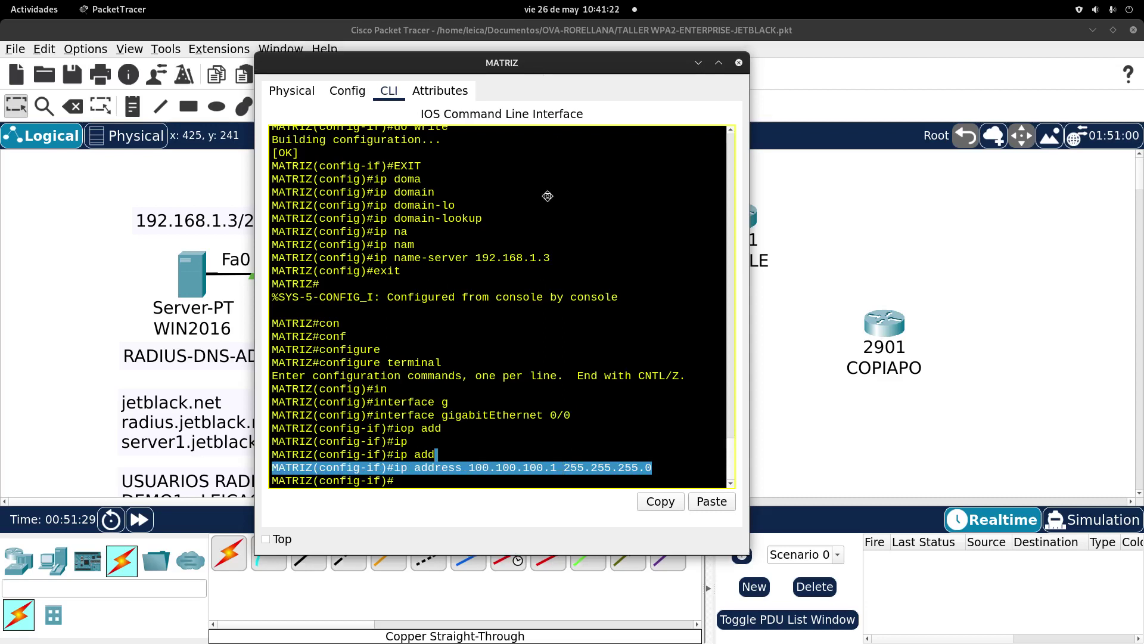
pyautogui.moveTo(537, 63); pyautogui.dragTo(569, 273)
pyautogui.moveTo(715, 269); pyautogui.dragTo(660, 69)
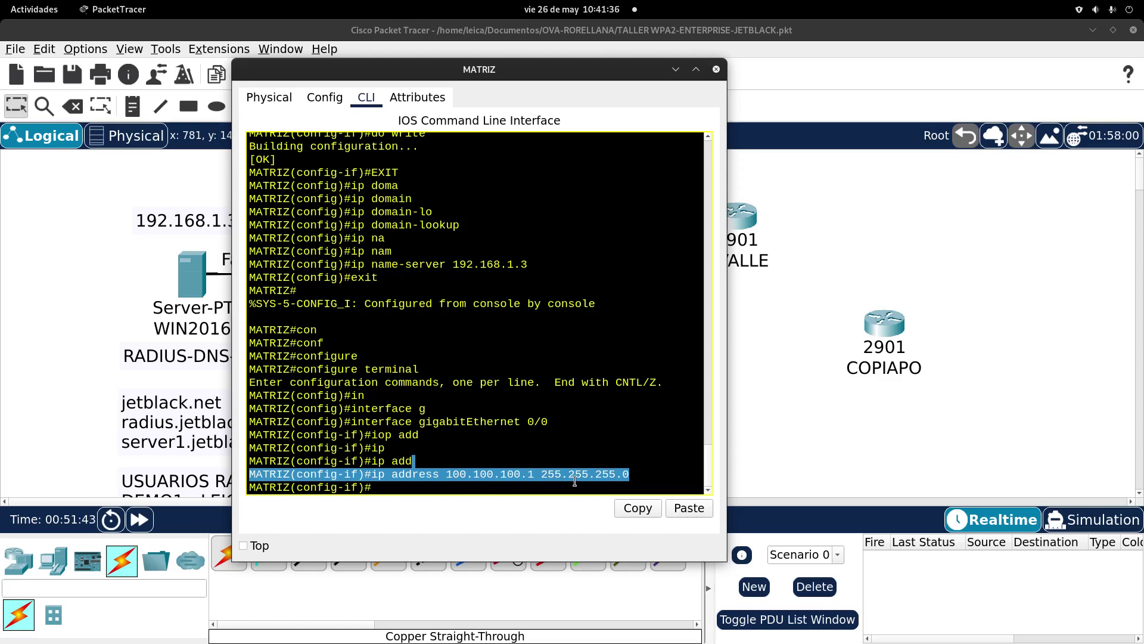
pyautogui.click(538, 486)
pyautogui.write('do write')
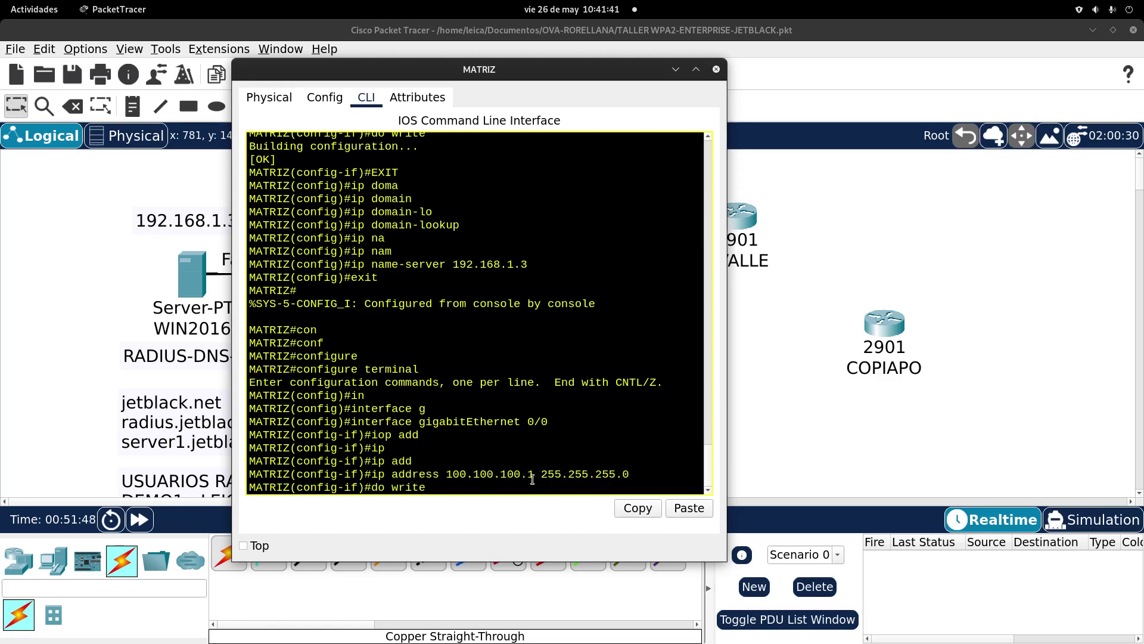
pyautogui.press('Return')
pyautogui.press('Return')
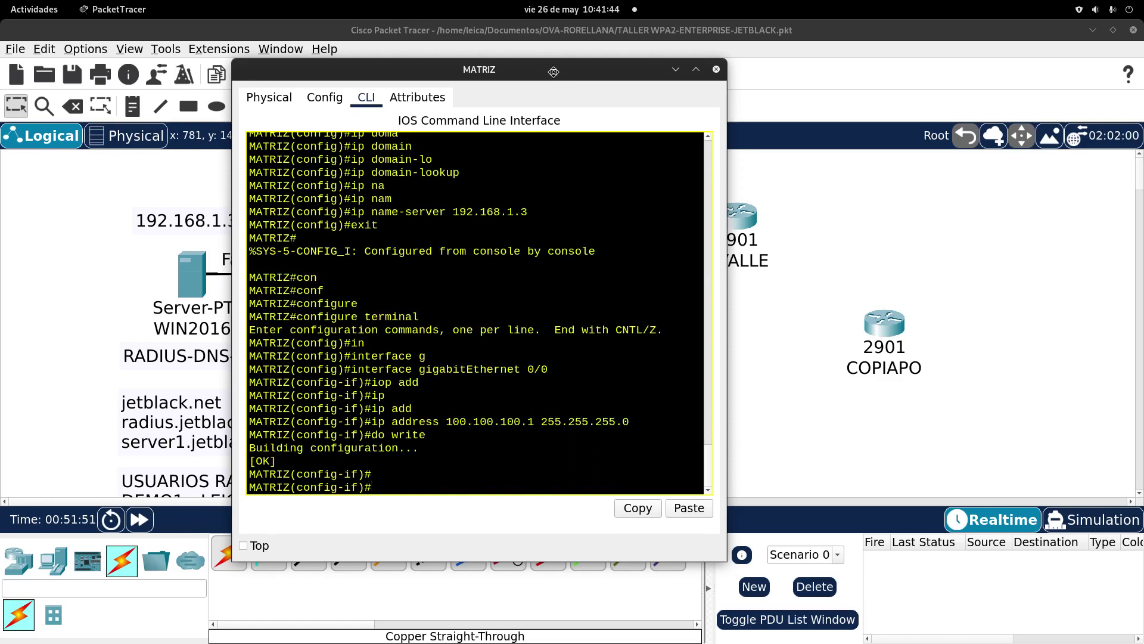
pyautogui.moveTo(554, 72); pyautogui.dragTo(661, 368)
# Step: Add a 100.100.100.1/24 note beside MATRIZ and reposition OVALLE and the note
pyautogui.click(824, 367)
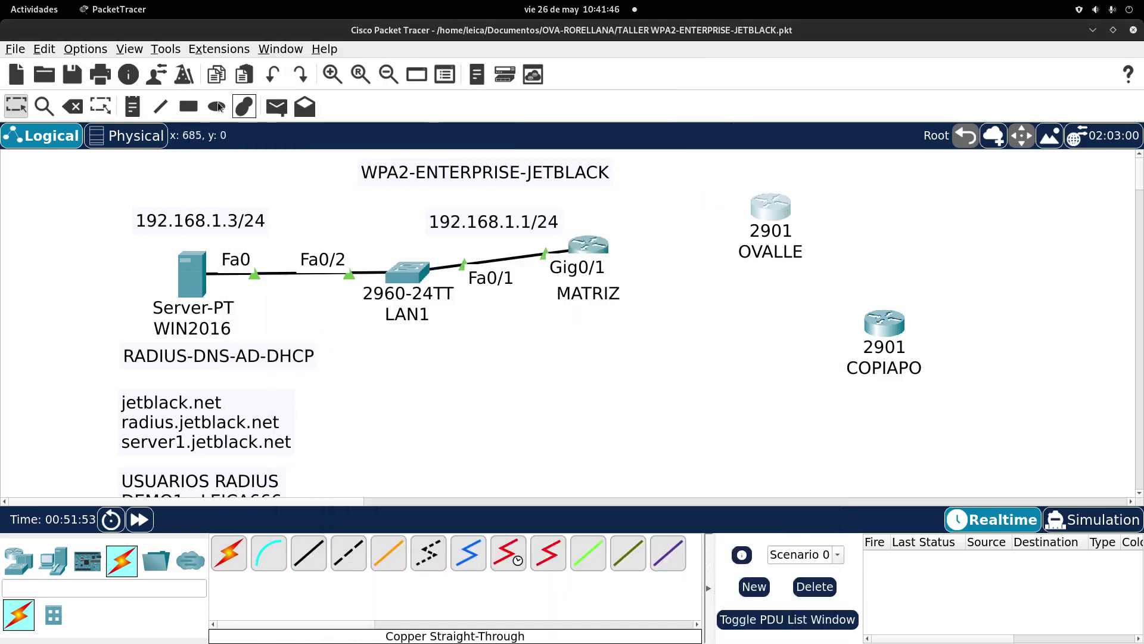
pyautogui.click(132, 106)
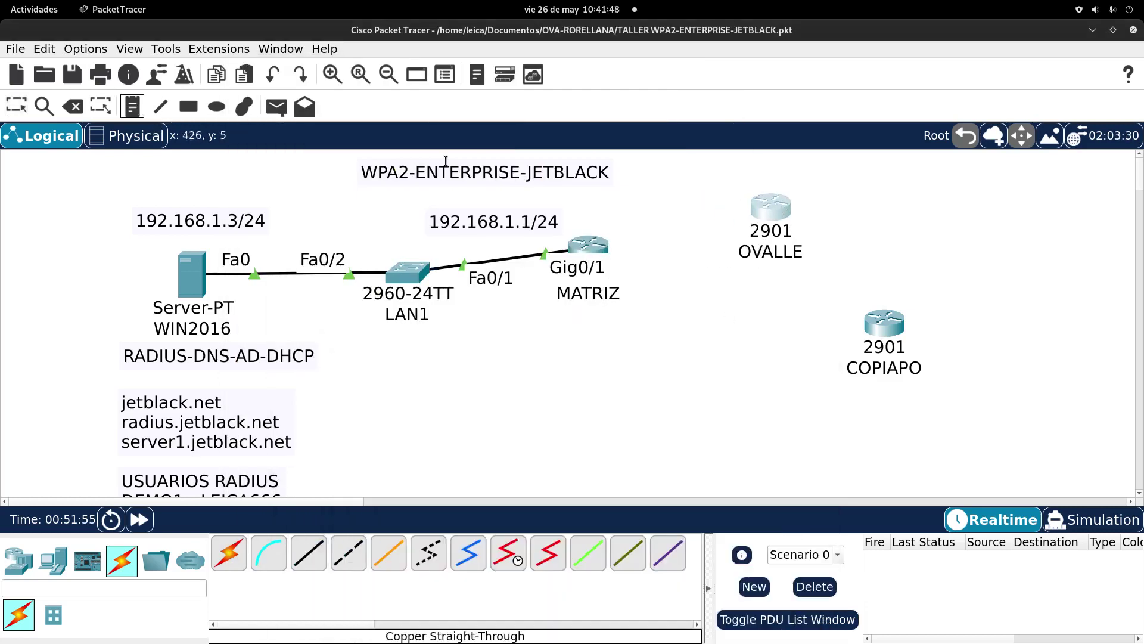
pyautogui.click(620, 216)
pyautogui.write('100')
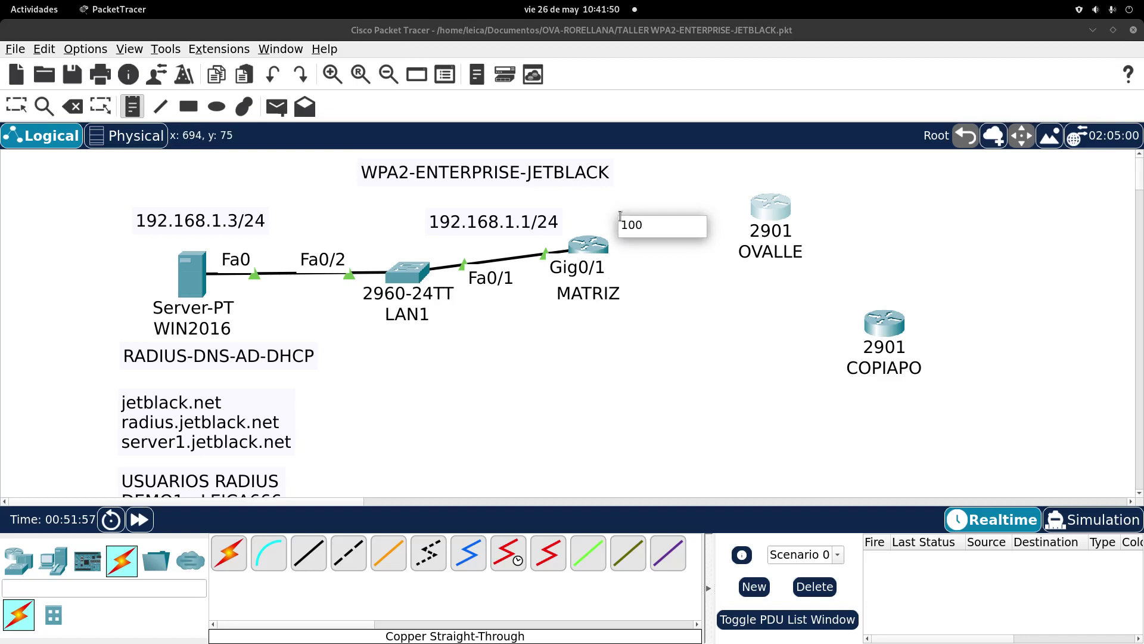
pyautogui.write('.100.100.1/24')
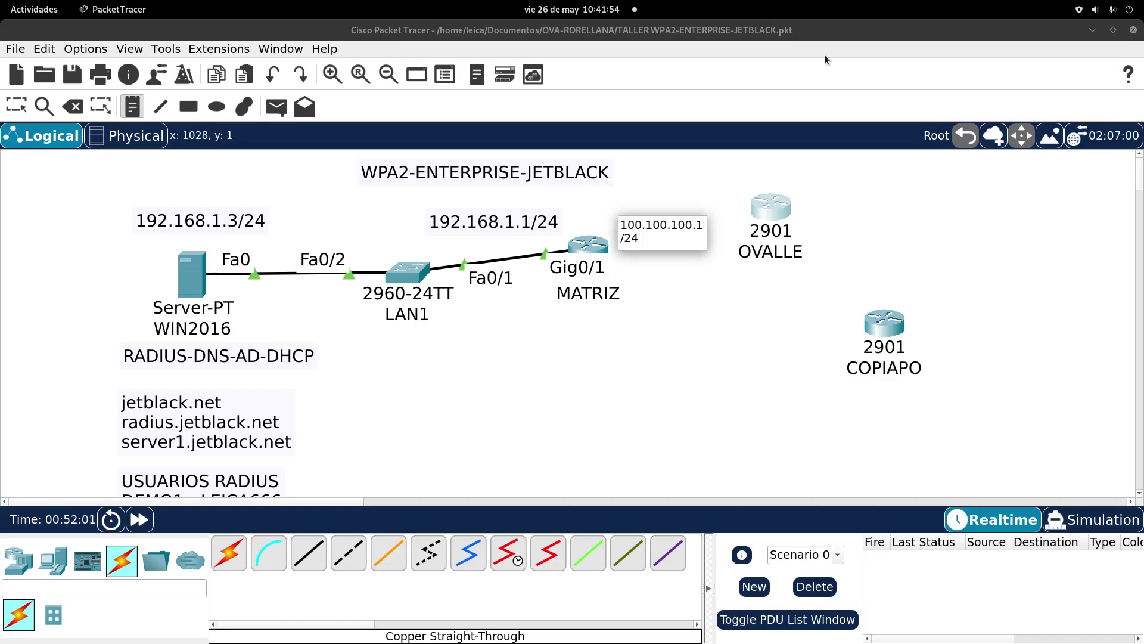
pyautogui.click(780, 165)
pyautogui.click(16, 105)
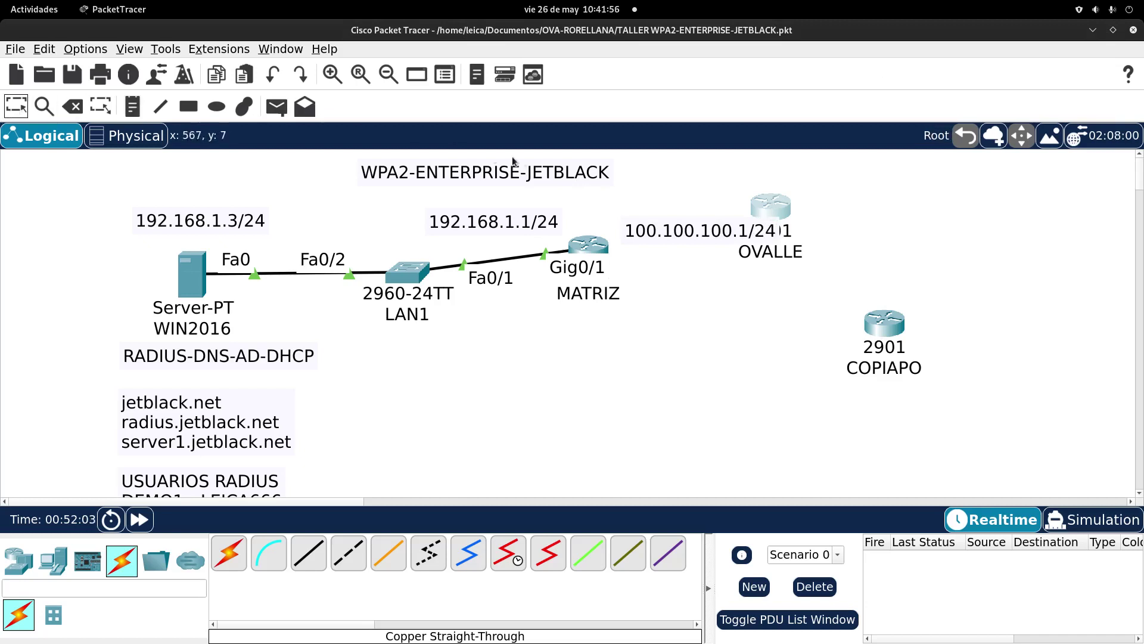
pyautogui.moveTo(789, 214); pyautogui.dragTo(864, 206)
pyautogui.moveTo(660, 226); pyautogui.dragTo(638, 210)
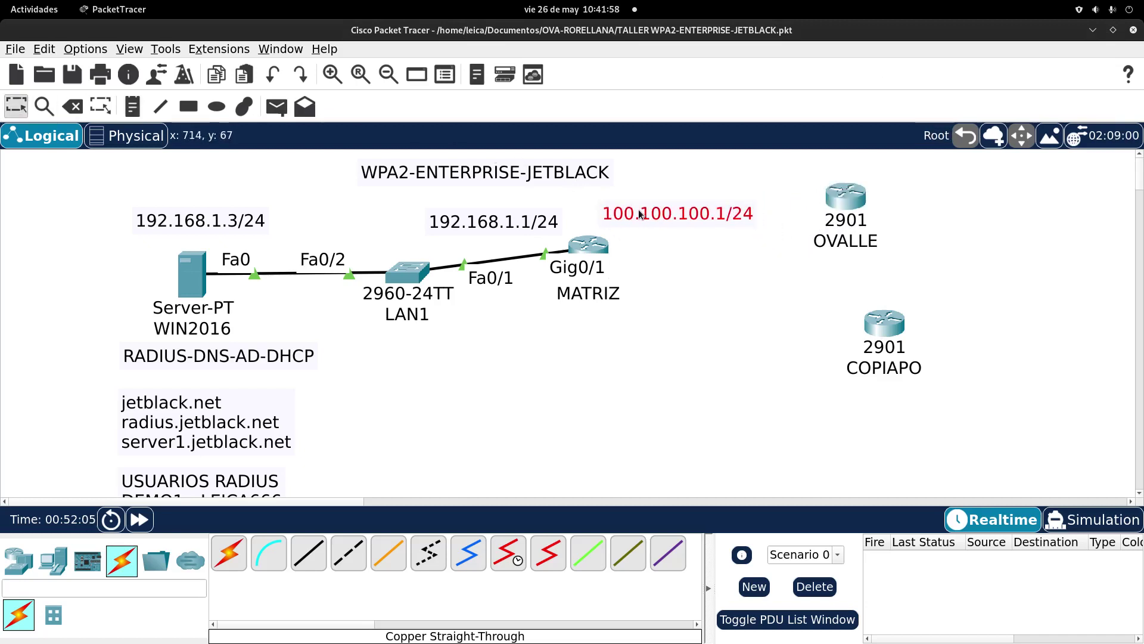
pyautogui.moveTo(844, 205); pyautogui.dragTo(846, 219)
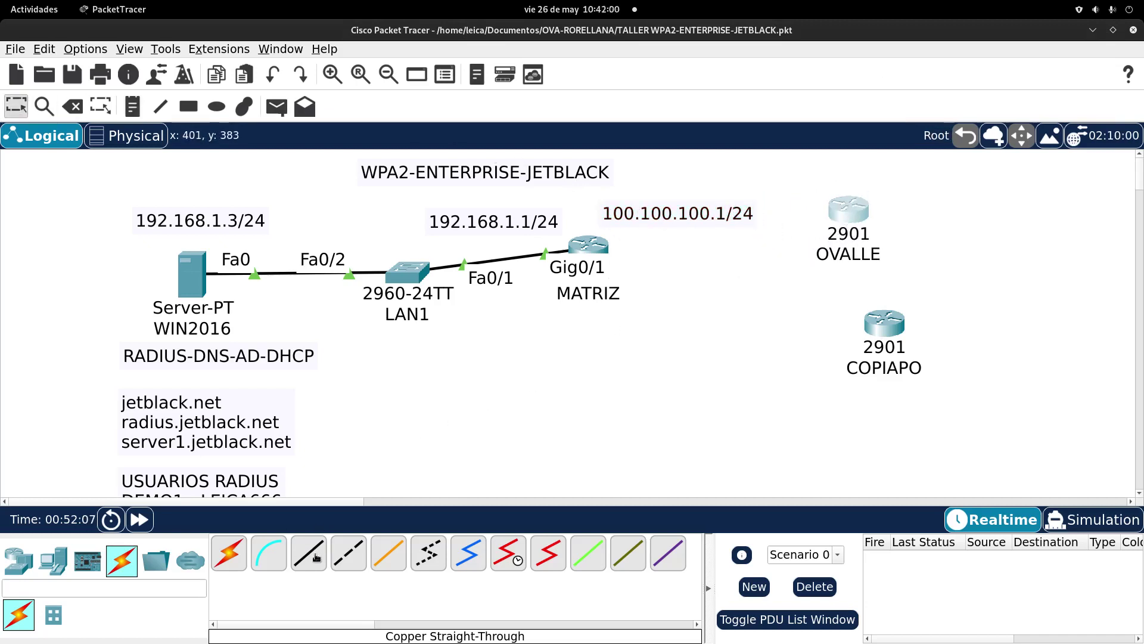
# Step: Cable MATRIZ GigabitEthernet0/0 to OVALLE GigabitEthernet0/0 with copper cross-over
pyautogui.click(349, 553)
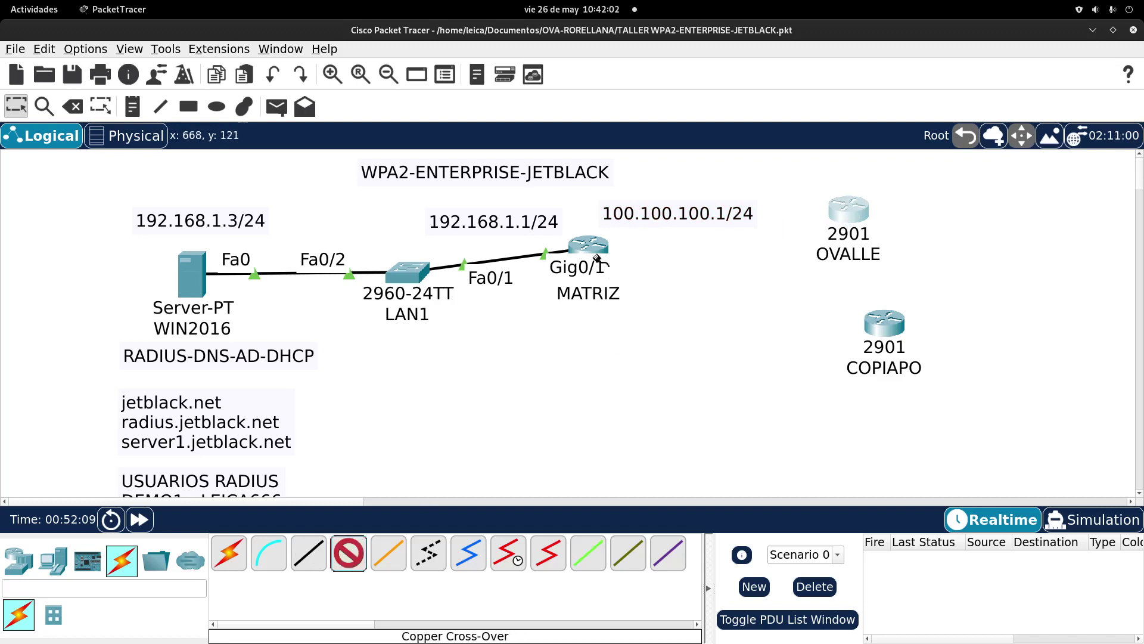
pyautogui.click(593, 245)
pyautogui.click(646, 292)
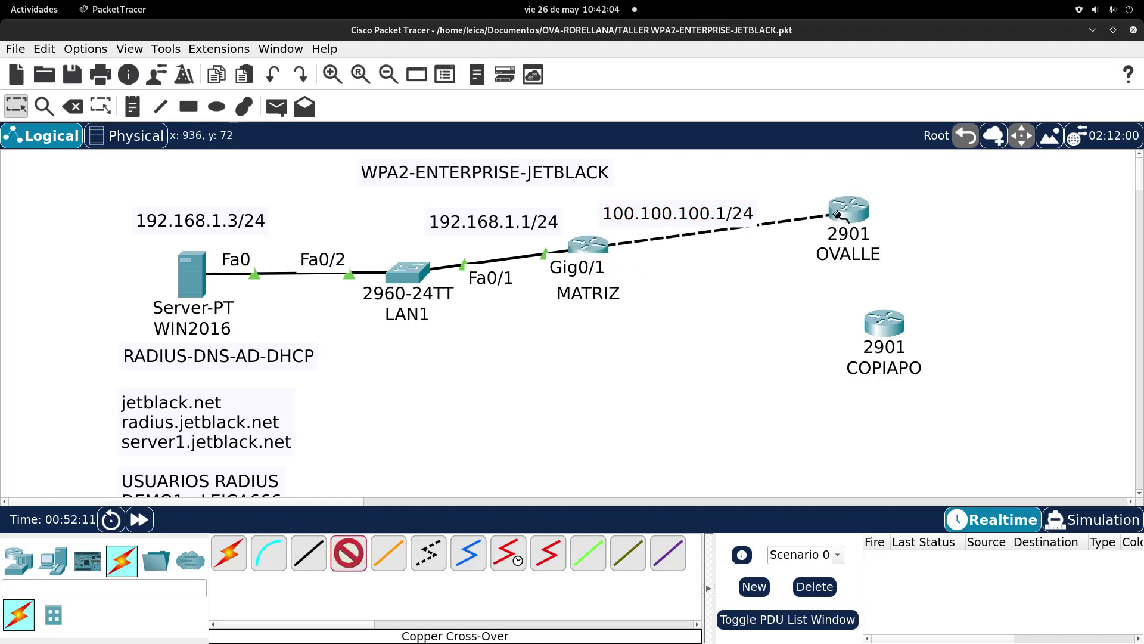
pyautogui.click(845, 215)
pyautogui.click(888, 257)
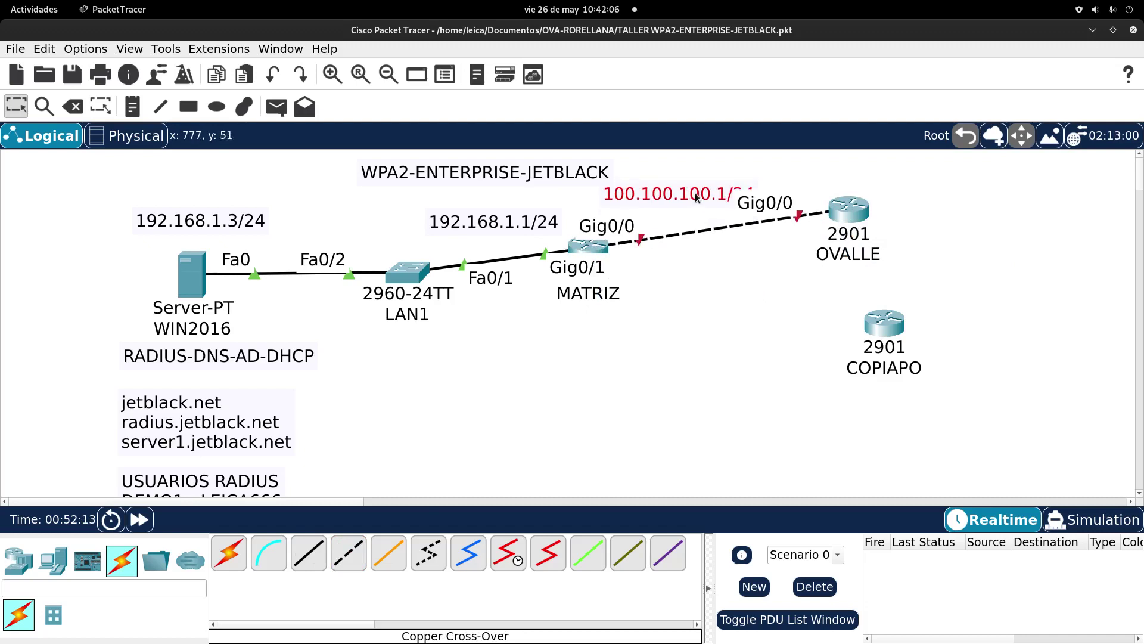
pyautogui.moveTo(692, 189); pyautogui.dragTo(656, 198)
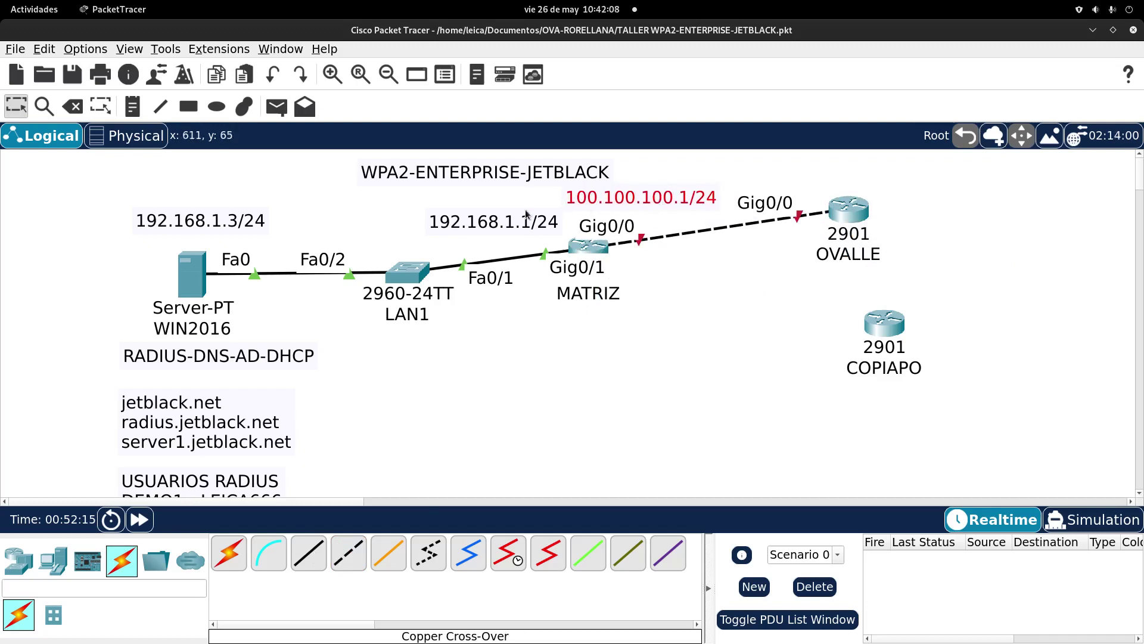
# Step: Shift the 192.168.1.1/24 label, title and OVALLE, then add a 100.100.100.2/24 note above OVALLE
pyautogui.moveTo(491, 226); pyautogui.dragTo(474, 231)
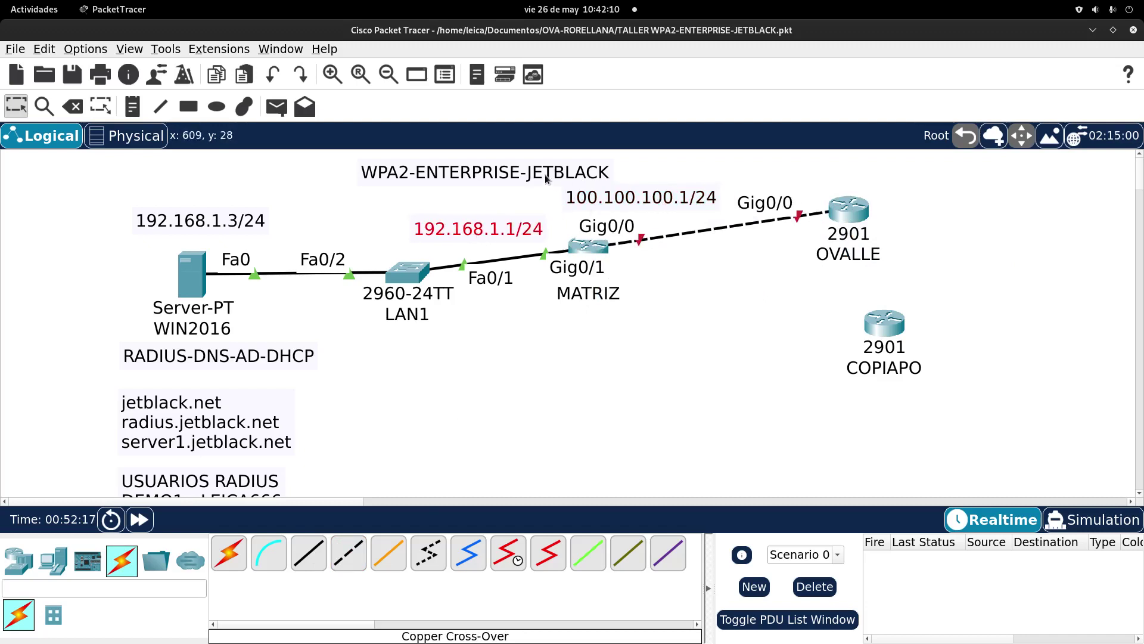
pyautogui.moveTo(549, 172); pyautogui.dragTo(500, 178)
pyautogui.moveTo(848, 209); pyautogui.dragTo(862, 222)
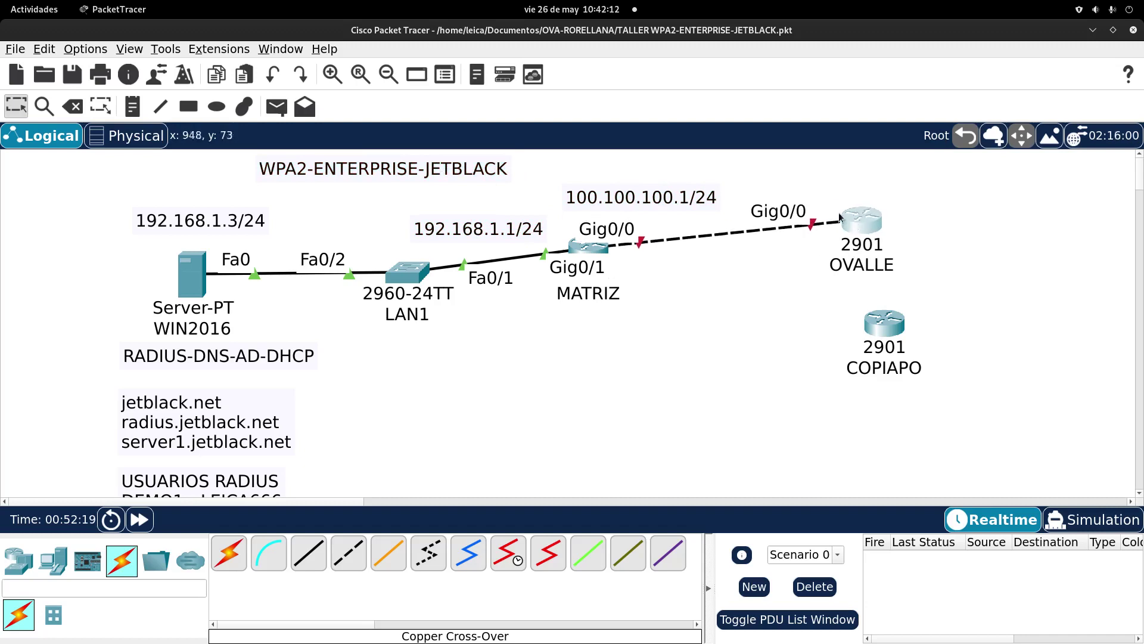
pyautogui.click(129, 106)
pyautogui.click(762, 185)
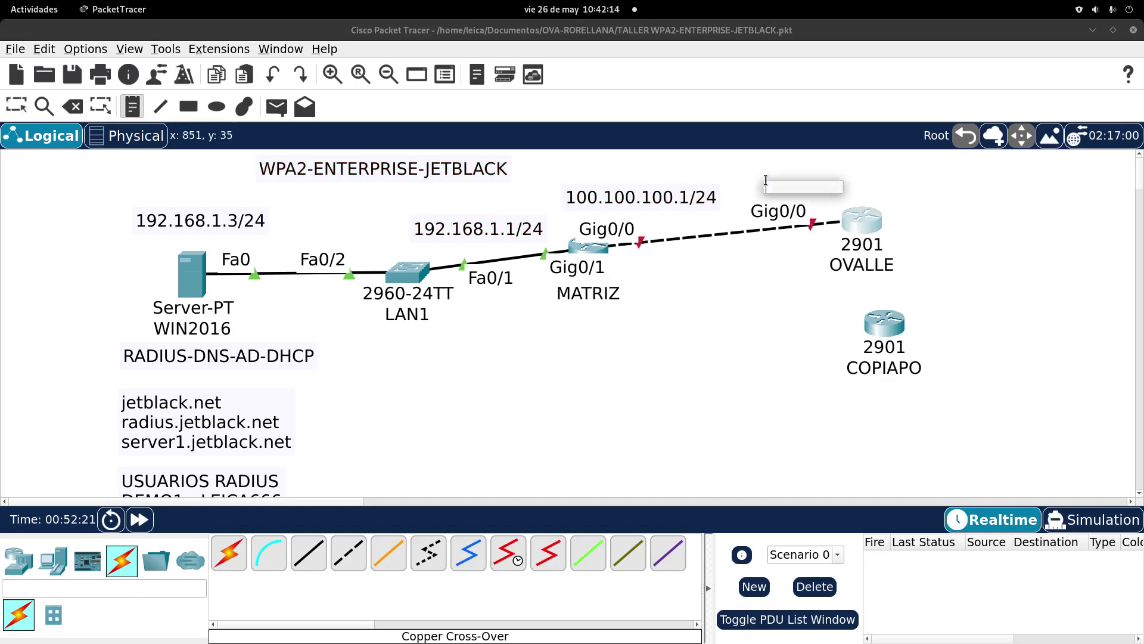
pyautogui.write('100')
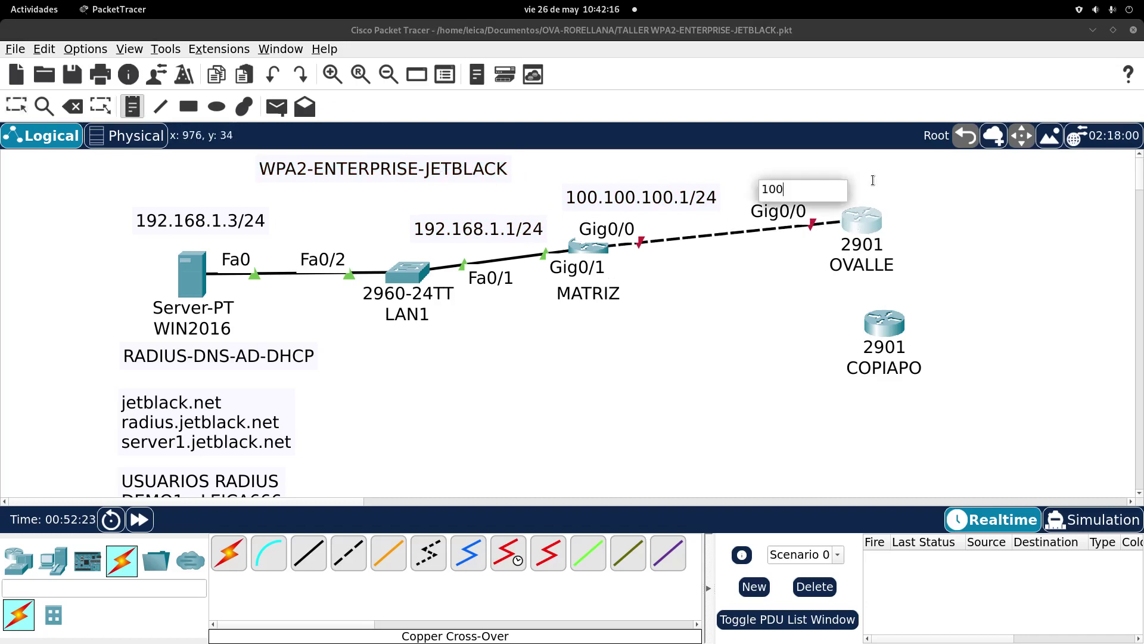
pyautogui.write('.100.100.2/24')
pyautogui.click(856, 70)
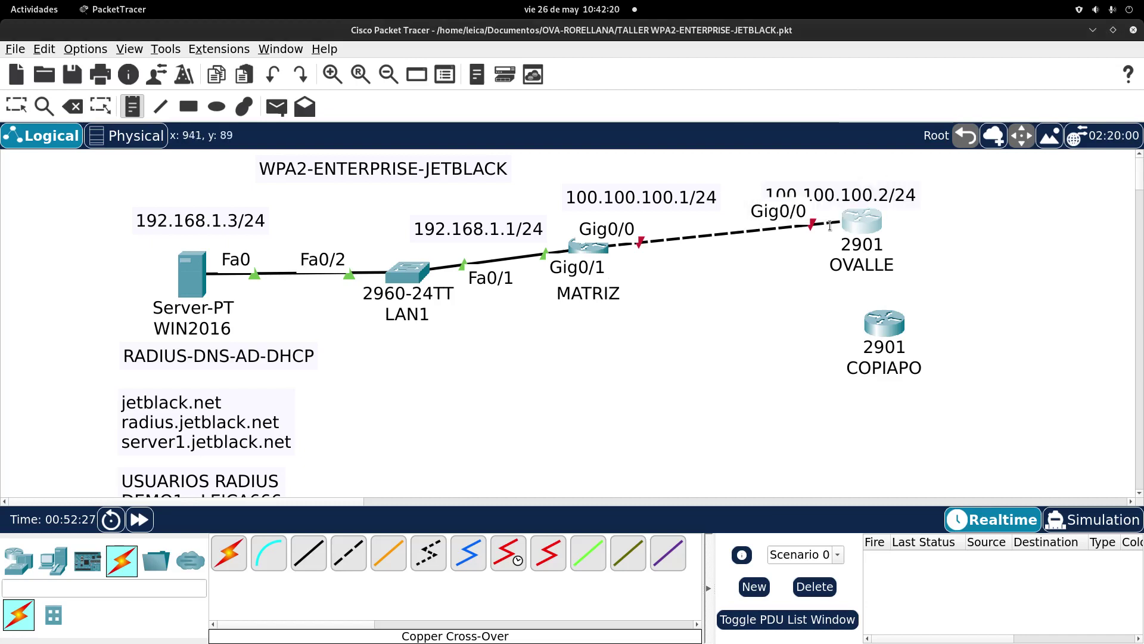
pyautogui.press('Escape')
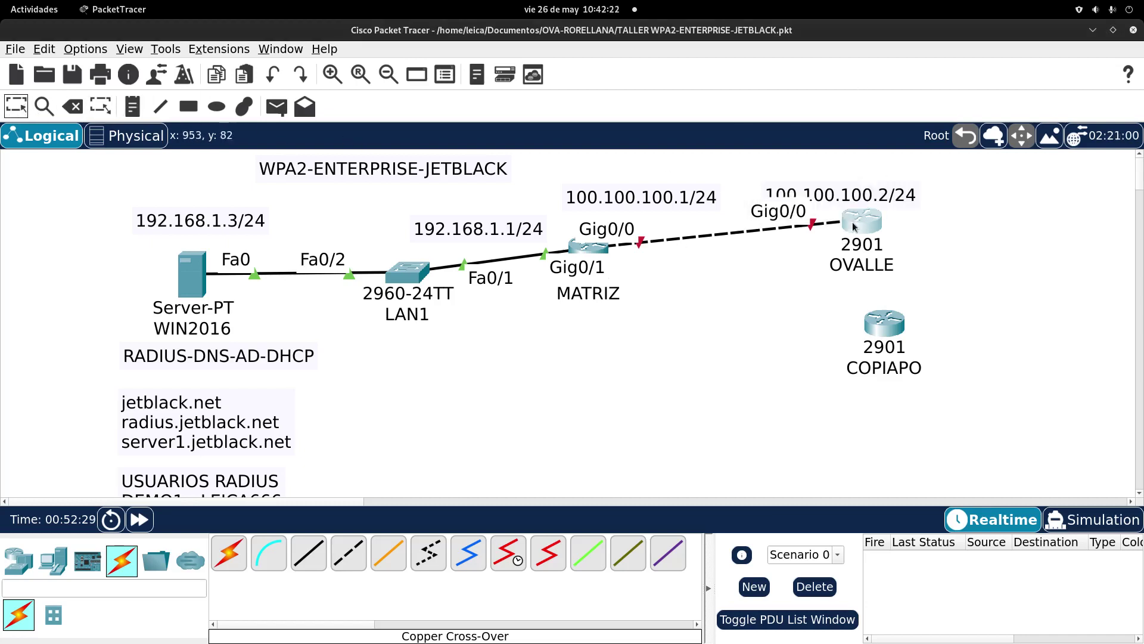
# Step: Reposition OVALLE, MATRIZ and COPIAPO and raise both WAN address labels above their routers
pyautogui.moveTo(862, 221); pyautogui.dragTo(880, 245)
pyautogui.moveTo(588, 254); pyautogui.dragTo(597, 250)
pyautogui.moveTo(490, 229)
pyautogui.mouseDown()
pyautogui.moveTo(454, 227)
pyautogui.moveTo(493, 230)
pyautogui.mouseUp()
pyautogui.moveTo(658, 199); pyautogui.dragTo(673, 193)
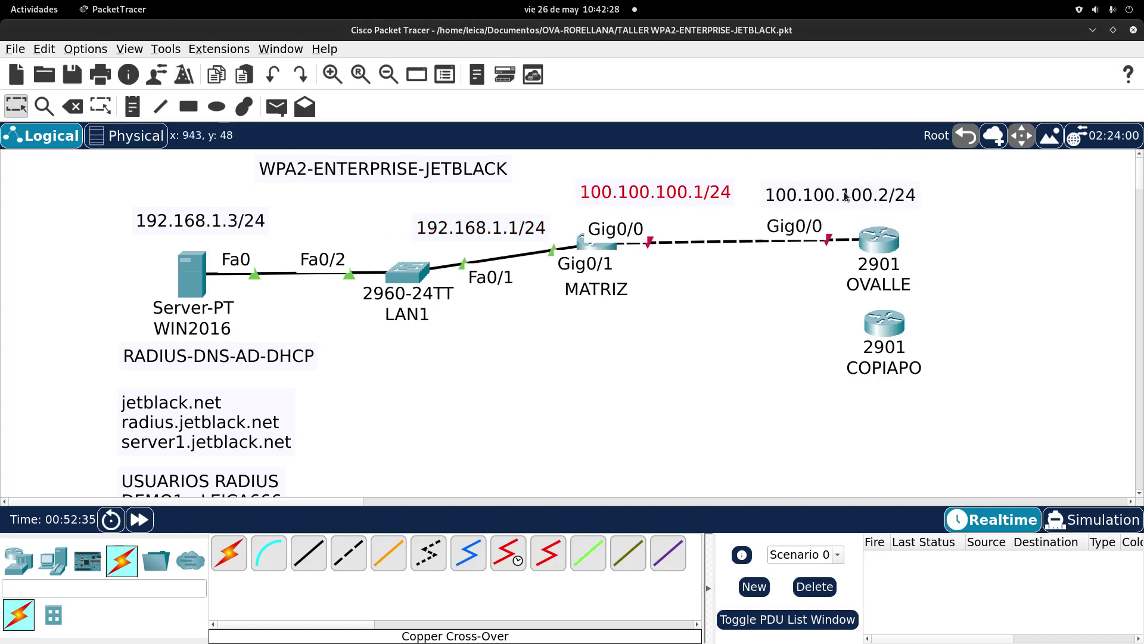
pyautogui.moveTo(846, 194); pyautogui.dragTo(853, 188)
pyautogui.moveTo(884, 324); pyautogui.dragTo(888, 345)
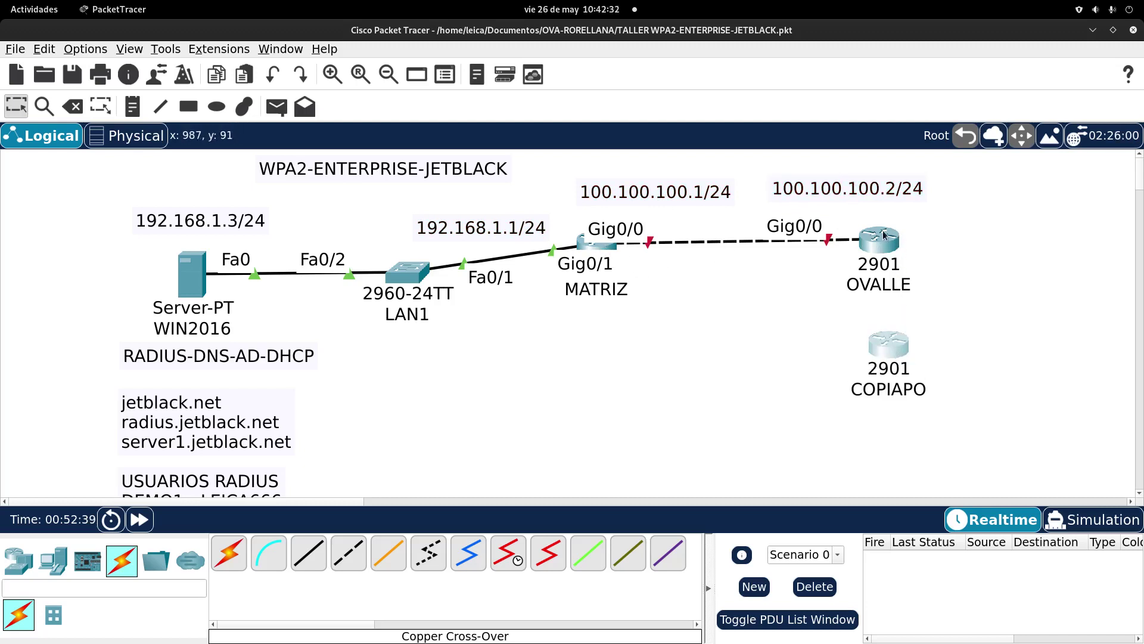
# Step: Install an HWIC-2T serial module in an empty slot of OVALLE's chassis
pyautogui.moveTo(887, 244)
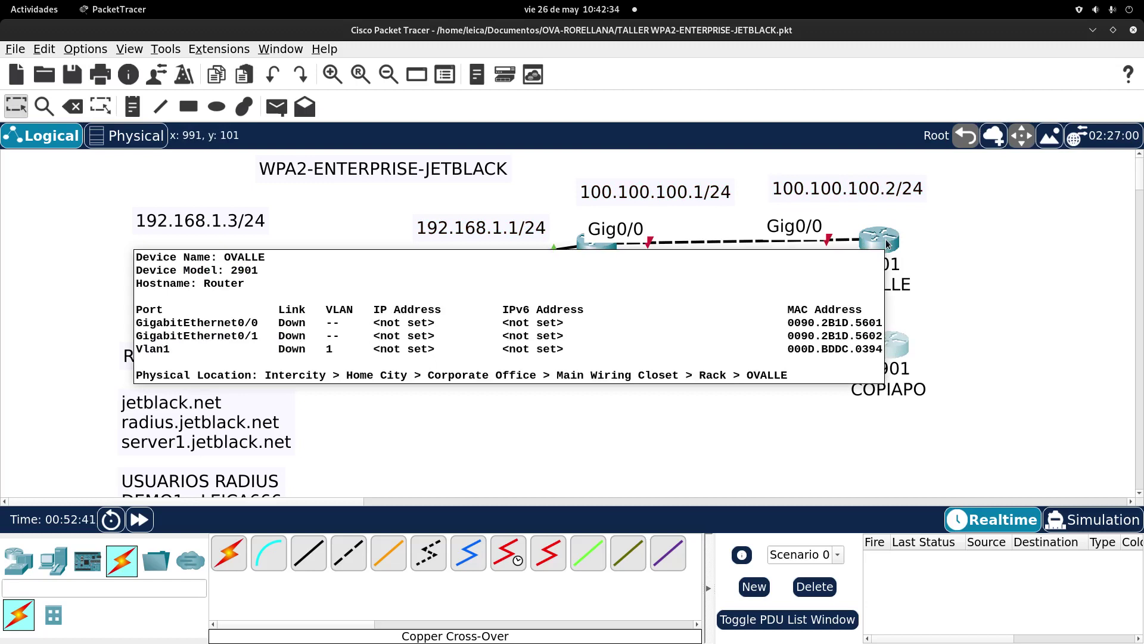
pyautogui.click(887, 244)
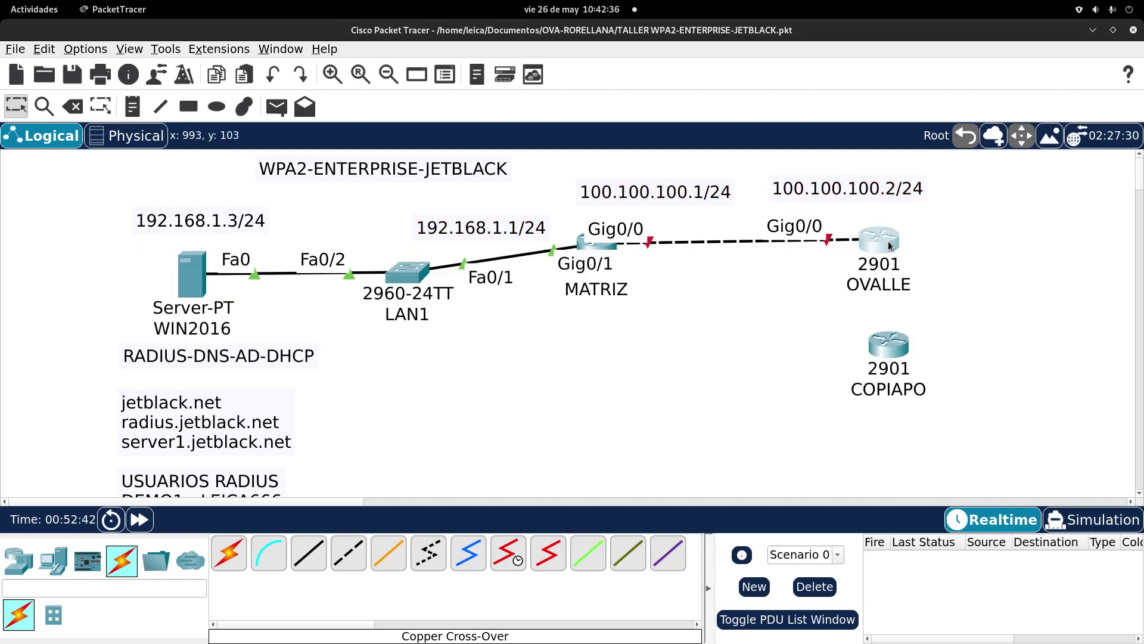
pyautogui.click(623, 219)
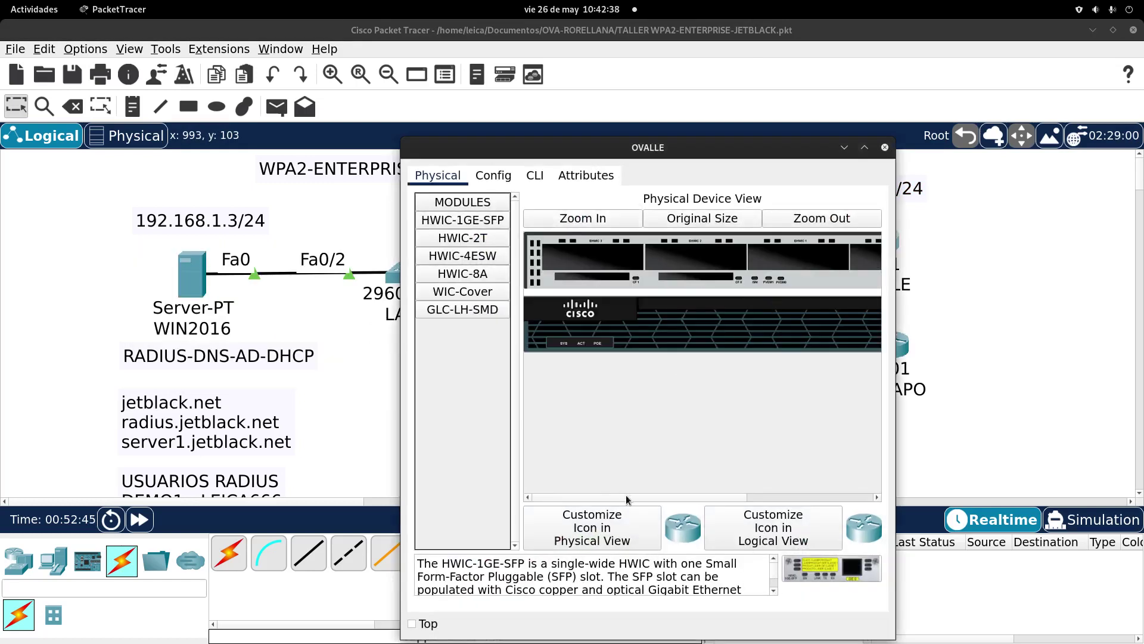
pyautogui.moveTo(628, 498); pyautogui.dragTo(757, 498)
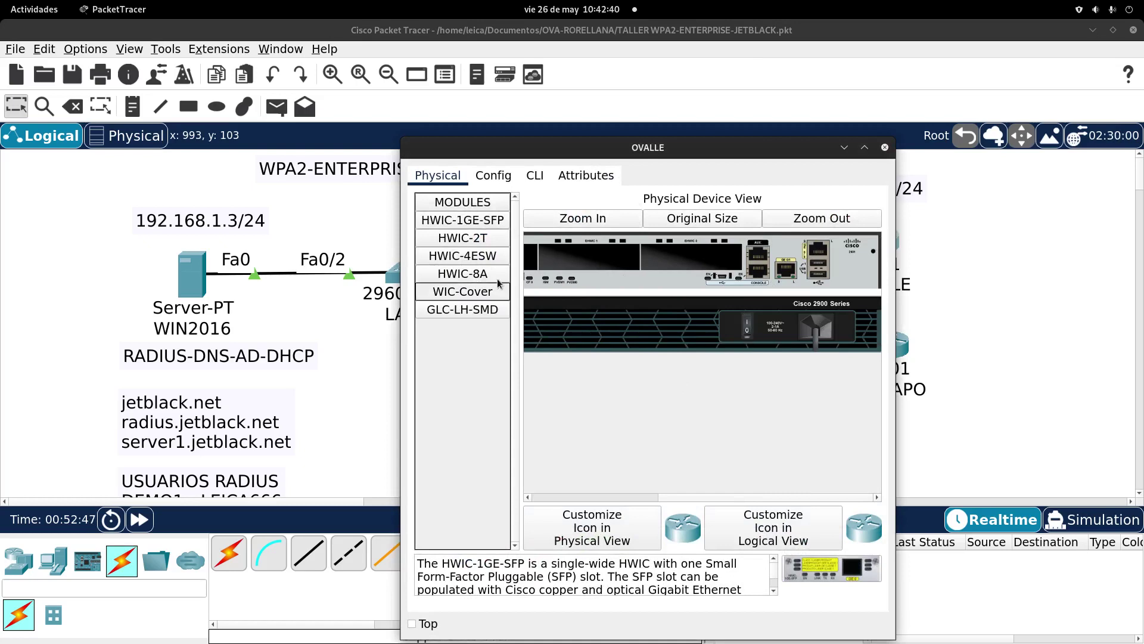
pyautogui.click(481, 240)
pyautogui.moveTo(831, 568); pyautogui.dragTo(691, 256)
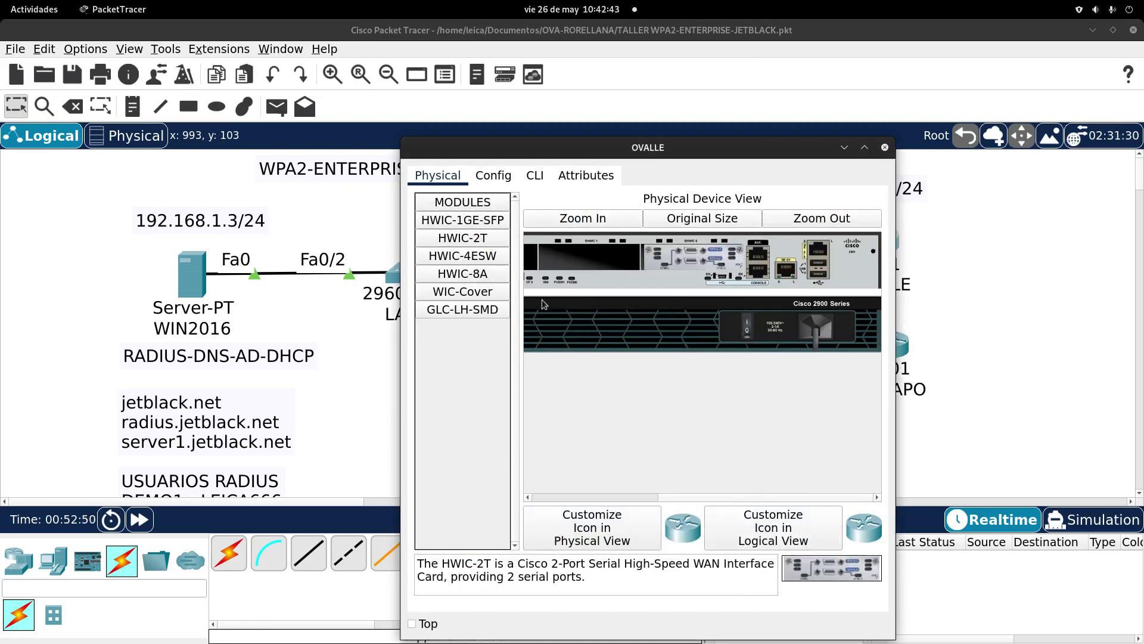
# Step: Fit a WIC-Cover in the remaining slot and power OVALLE back on
pyautogui.click(492, 292)
pyautogui.moveTo(822, 563); pyautogui.dragTo(590, 256)
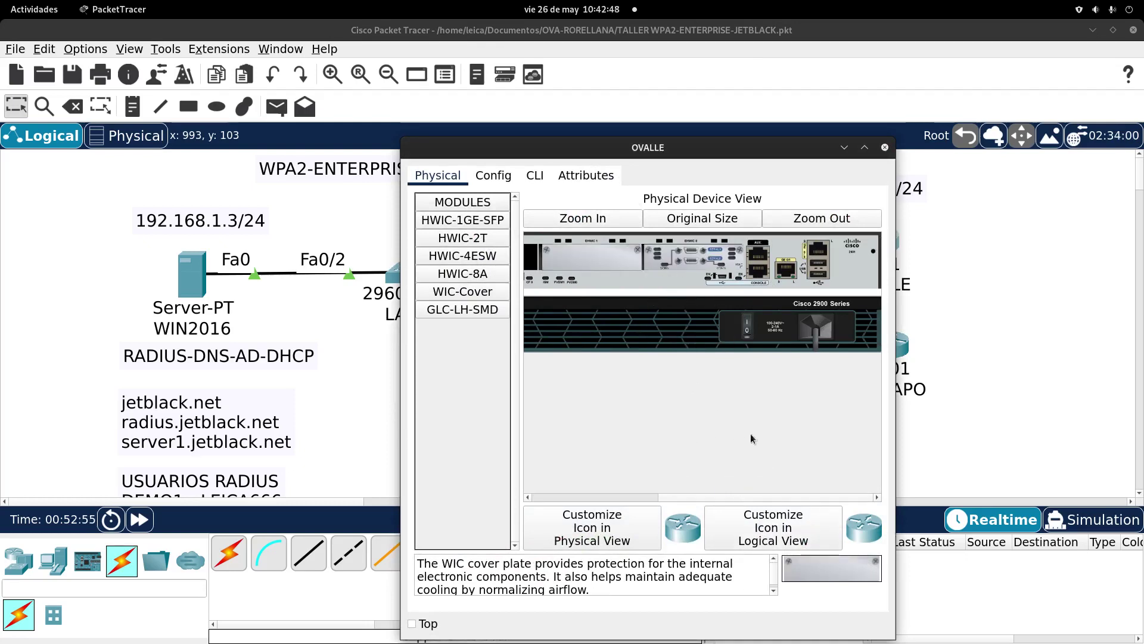
pyautogui.hscroll(-2, 678, 503)
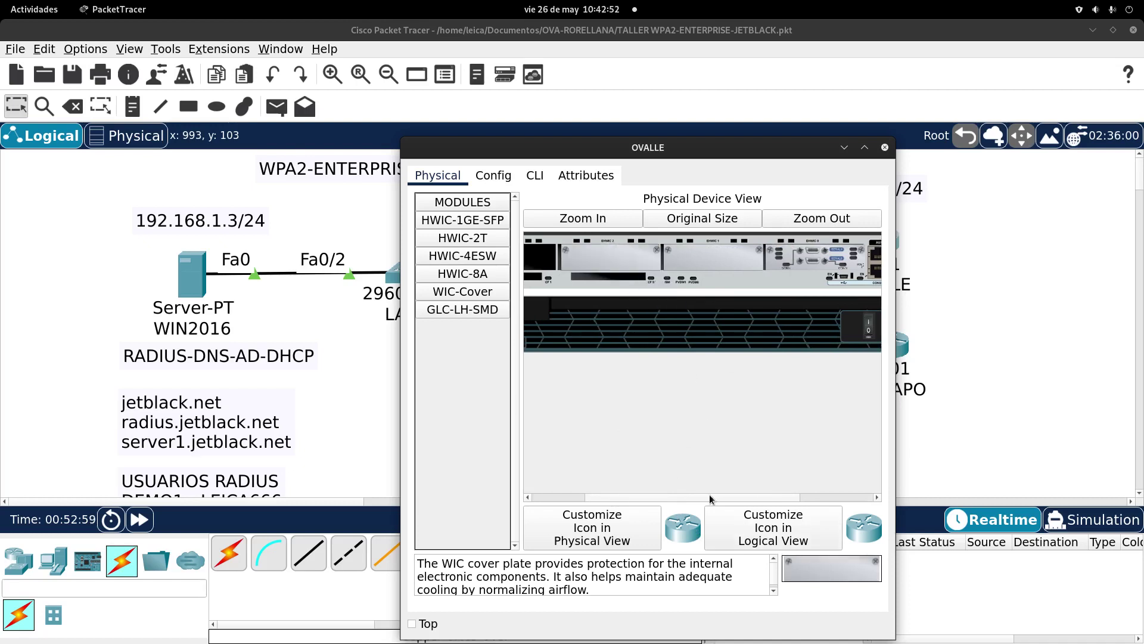
pyautogui.moveTo(783, 559); pyautogui.dragTo(593, 256)
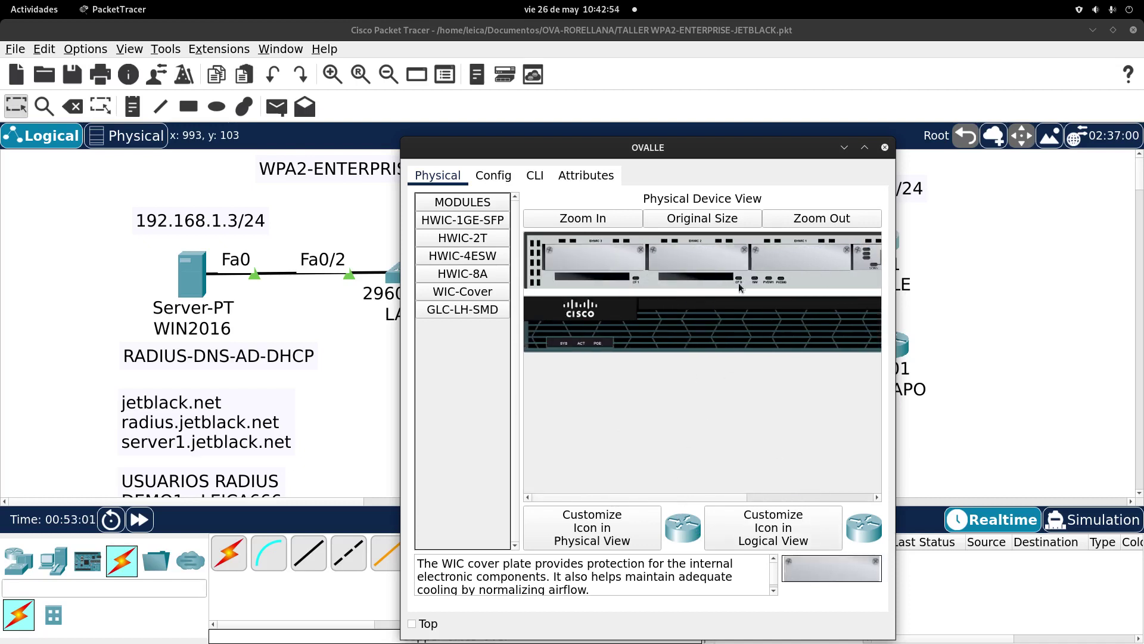
pyautogui.hscroll(3, 800, 309)
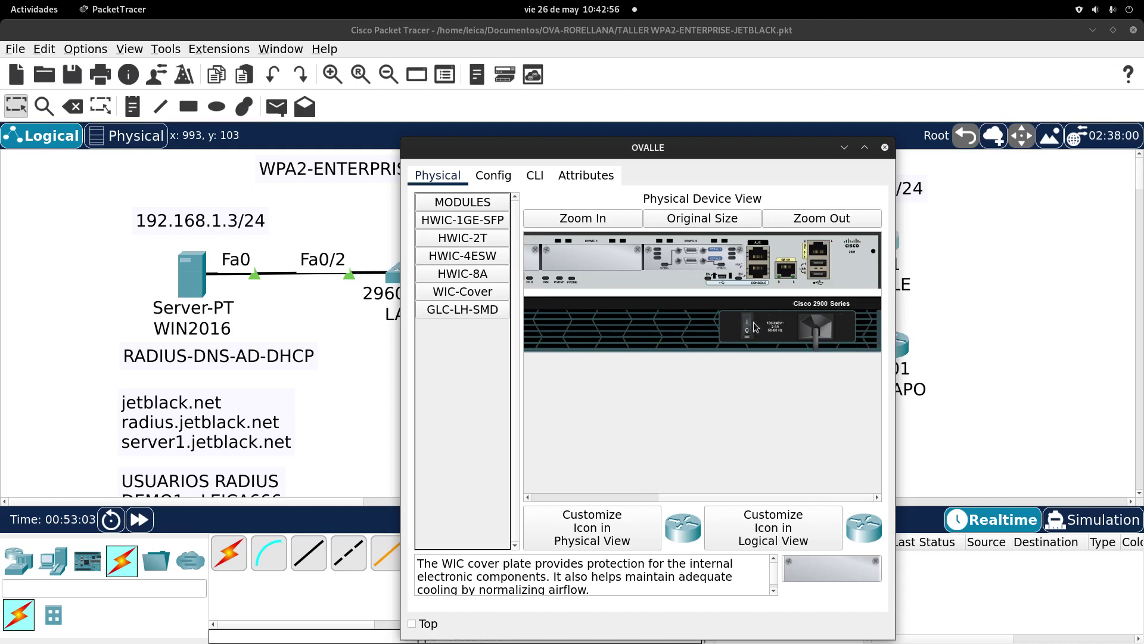
pyautogui.click(749, 326)
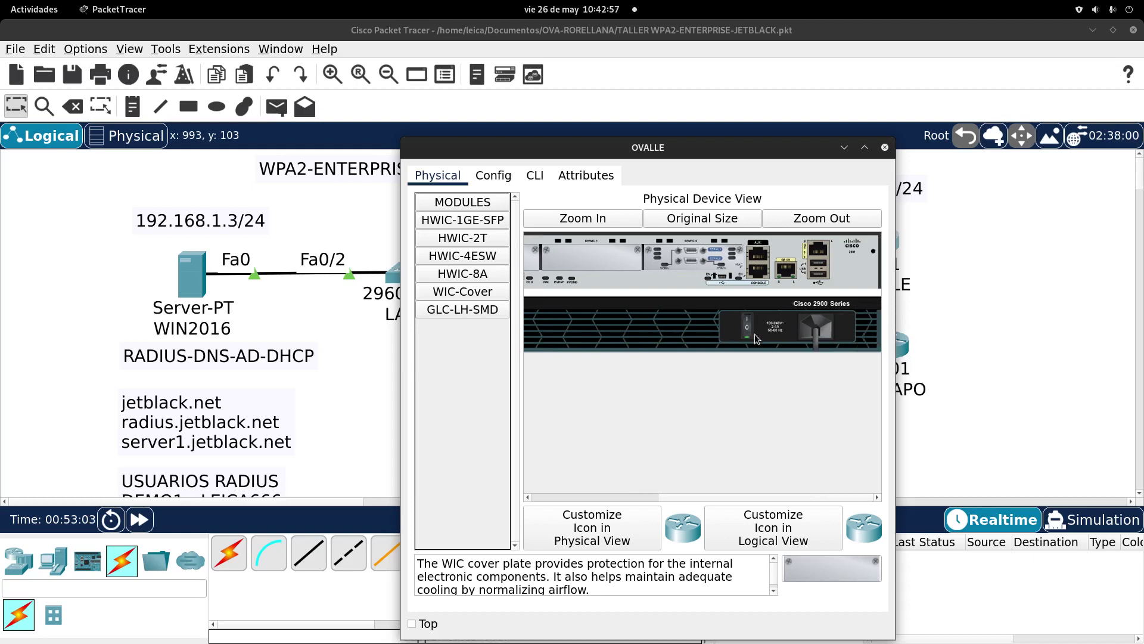
# Step: Let OVALLE finish booting and decline the initial configuration dialog
pyautogui.click(535, 175)
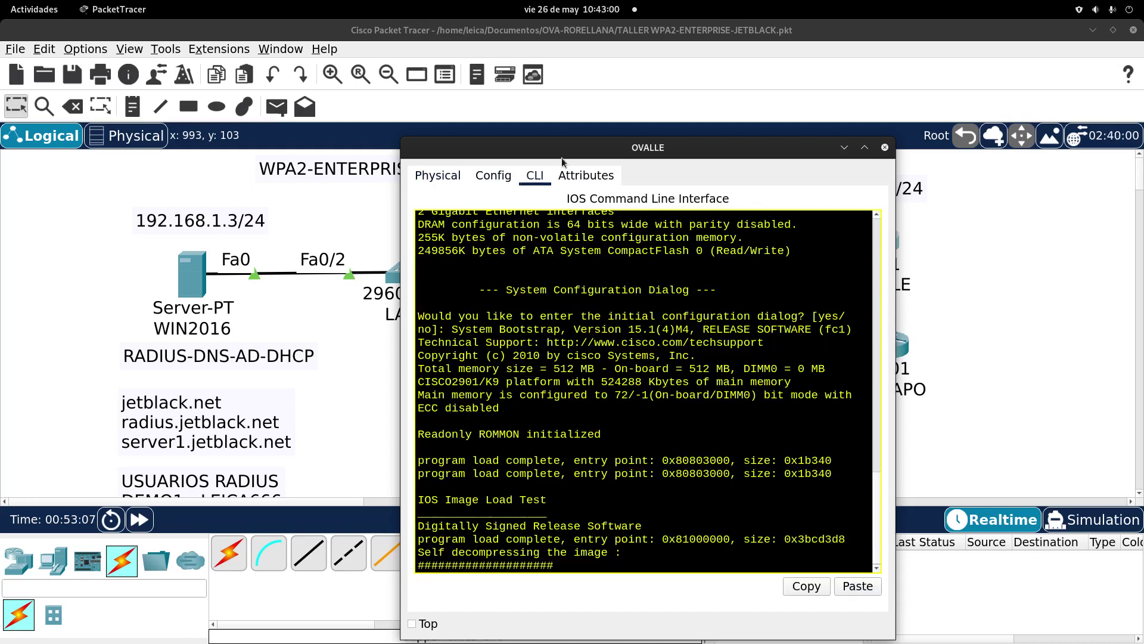
pyautogui.click(140, 519)
pyautogui.click(878, 245)
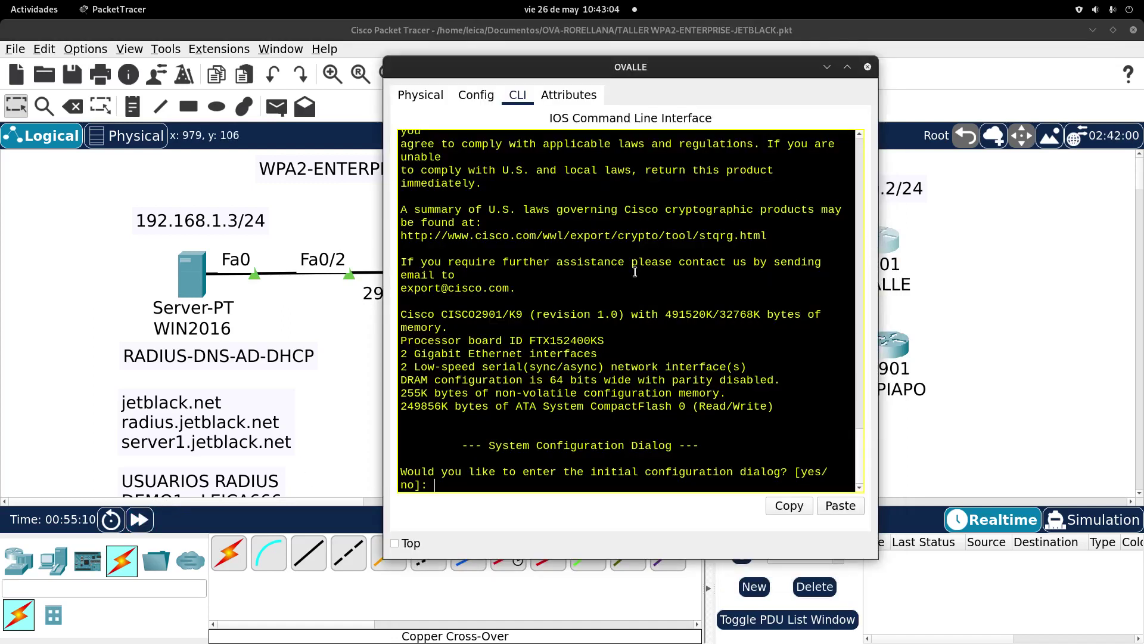
pyautogui.write('no')
pyautogui.press('Return')
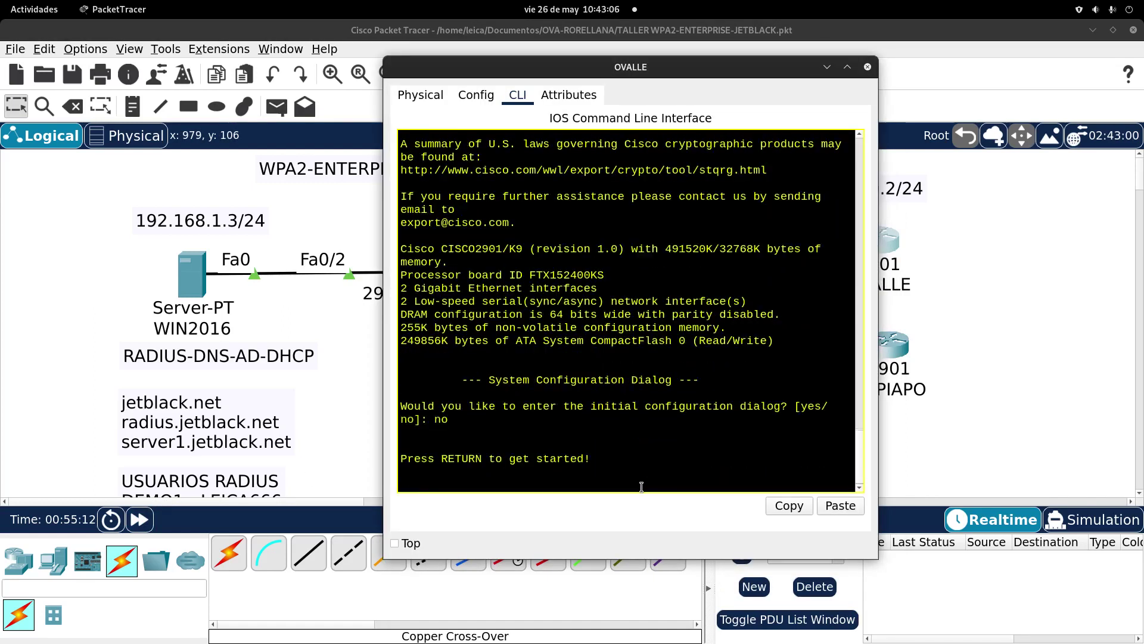
pyautogui.press('Return')
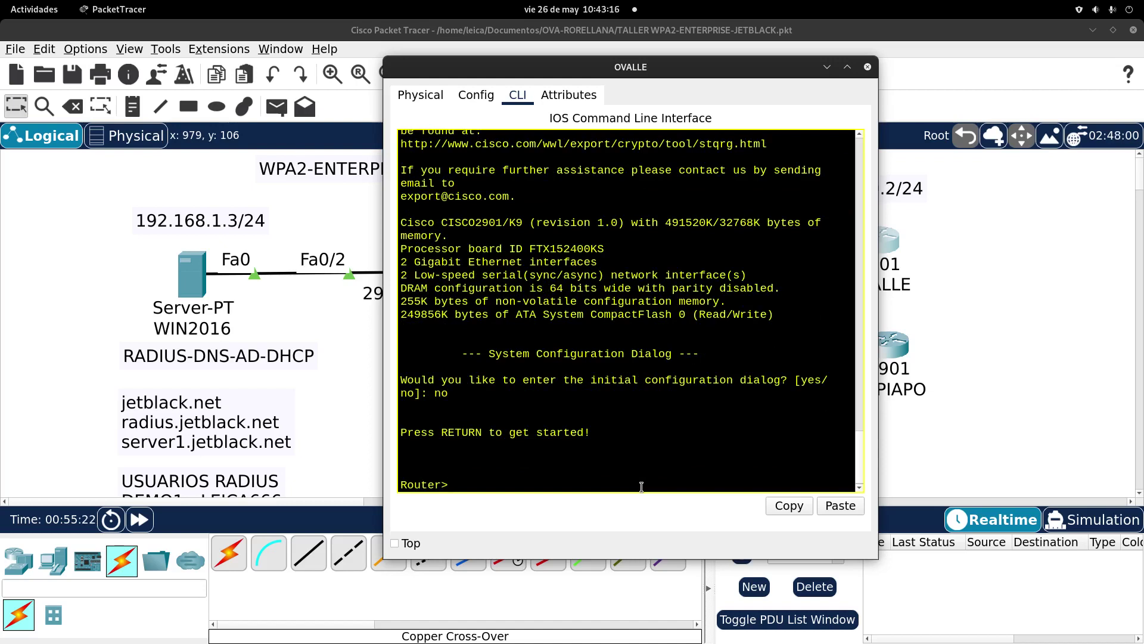
# Step: Enter enable and configure terminal modes and set the hostname to OVALLE
pyautogui.write('conb')
pyautogui.press('Tab')
pyautogui.write('f')
pyautogui.press('Tab')
pyautogui.write('rt')
pyautogui.press('Tab')
pyautogui.press('BackSpace')
pyautogui.press('BackSpace')
pyautogui.press('BackSpace')
pyautogui.press('BackSpace')
pyautogui.press('BackSpace')
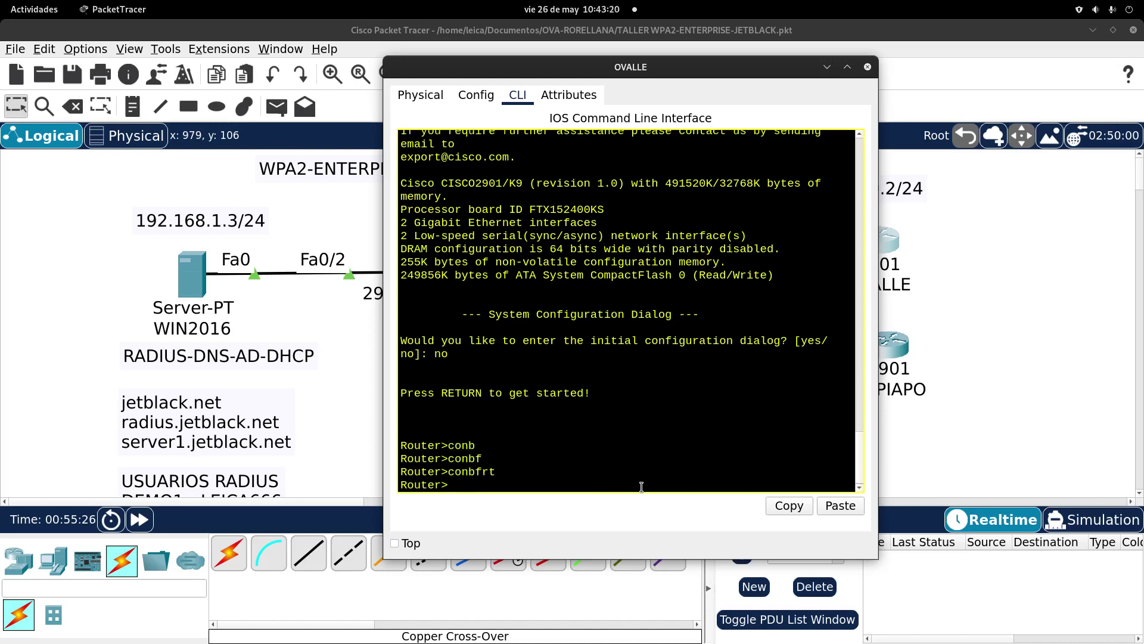
pyautogui.write('en')
pyautogui.press('Tab')
pyautogui.press('Return')
pyautogui.write('con')
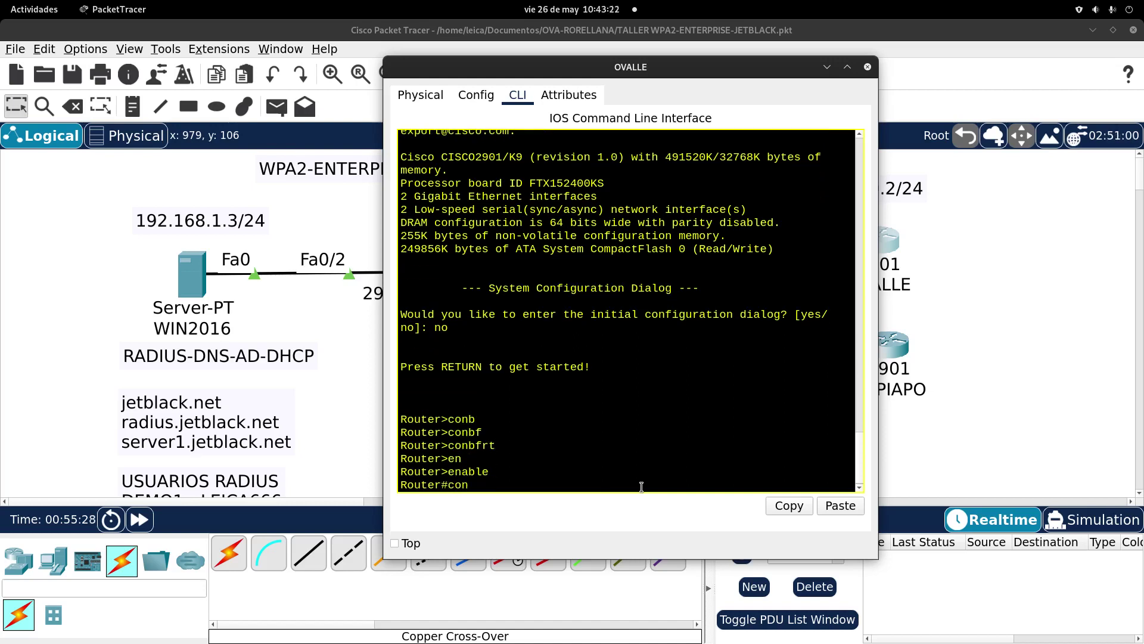
pyautogui.press('Tab')
pyautogui.write('f')
pyautogui.press('Tab')
pyautogui.write('t')
pyautogui.press('Tab')
pyautogui.press('Return')
pyautogui.write('ho')
pyautogui.press('Tab')
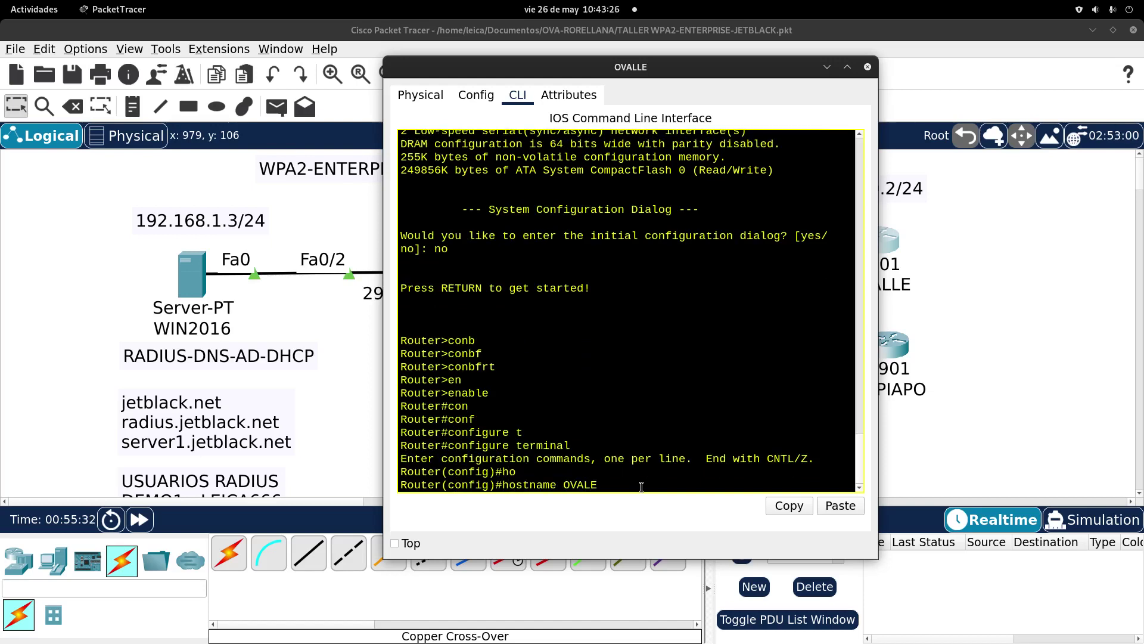
pyautogui.write('OVALLE')
pyautogui.press('Return')
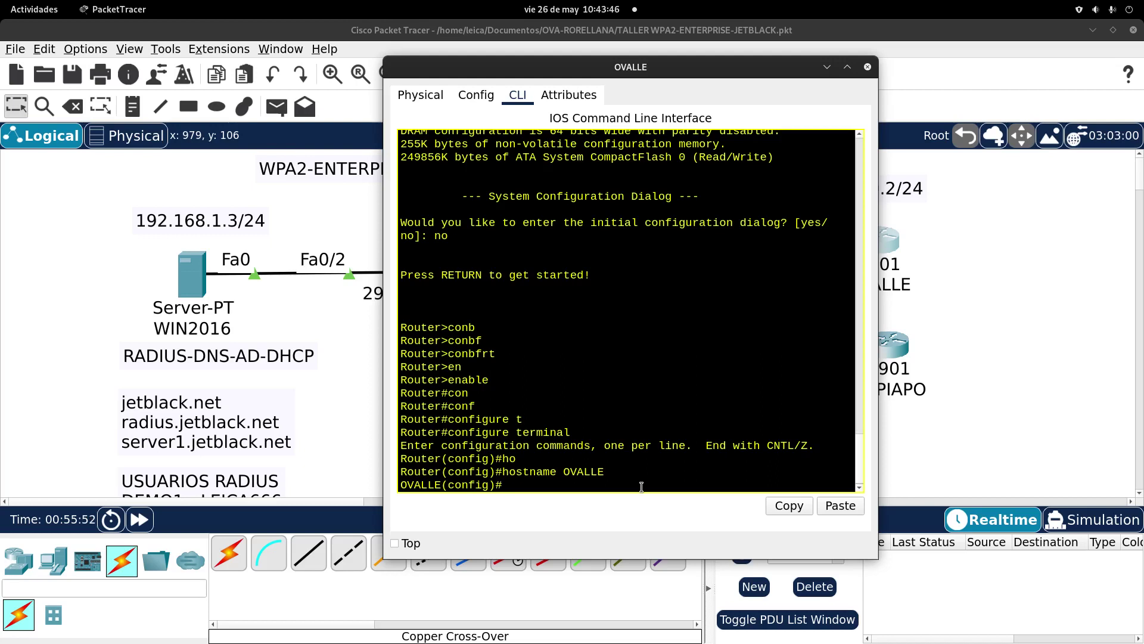
# Step: Enable GigabitEthernet0/0 with no shutdown and address 100.100.100.2 255.255.255.0
pyautogui.write('ing')
pyautogui.press('Return')
pyautogui.write('in')
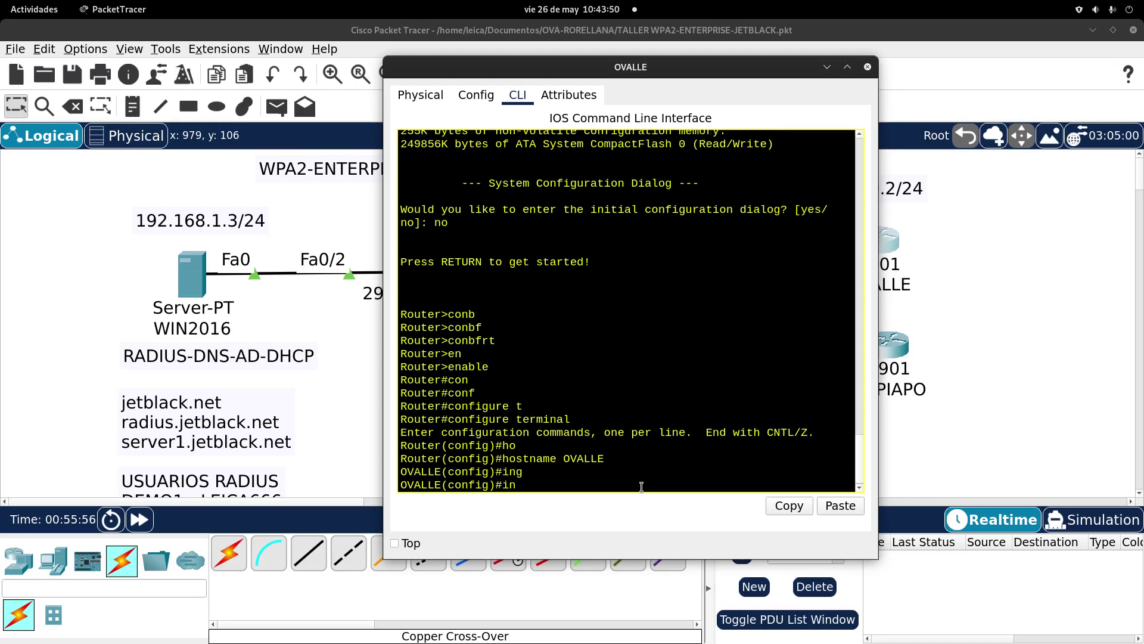
pyautogui.write('t')
pyautogui.press('Tab')
pyautogui.write('g')
pyautogui.press('Tab')
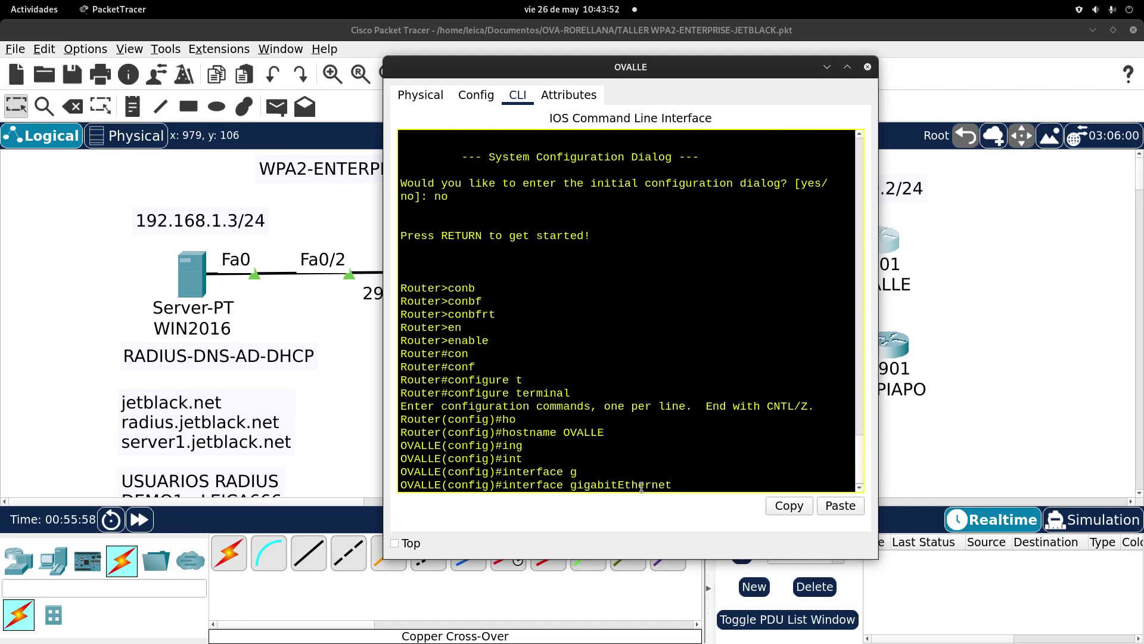
pyautogui.write('0/0')
pyautogui.press('Return')
pyautogui.write('no sh')
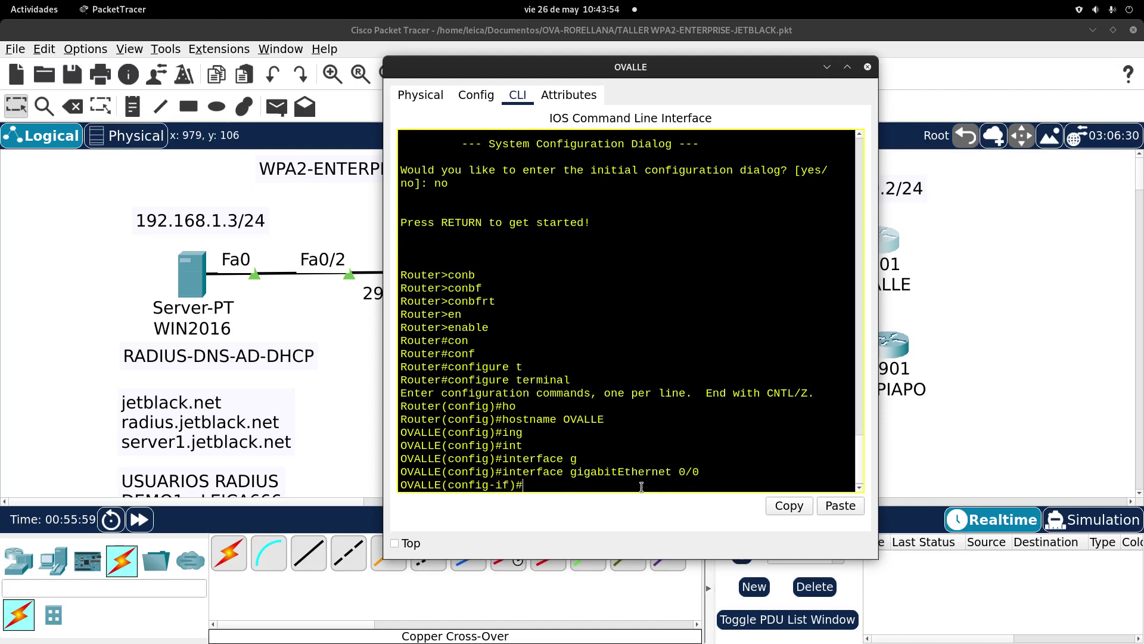
pyautogui.press('Tab')
pyautogui.press('Return')
pyautogui.press('Return')
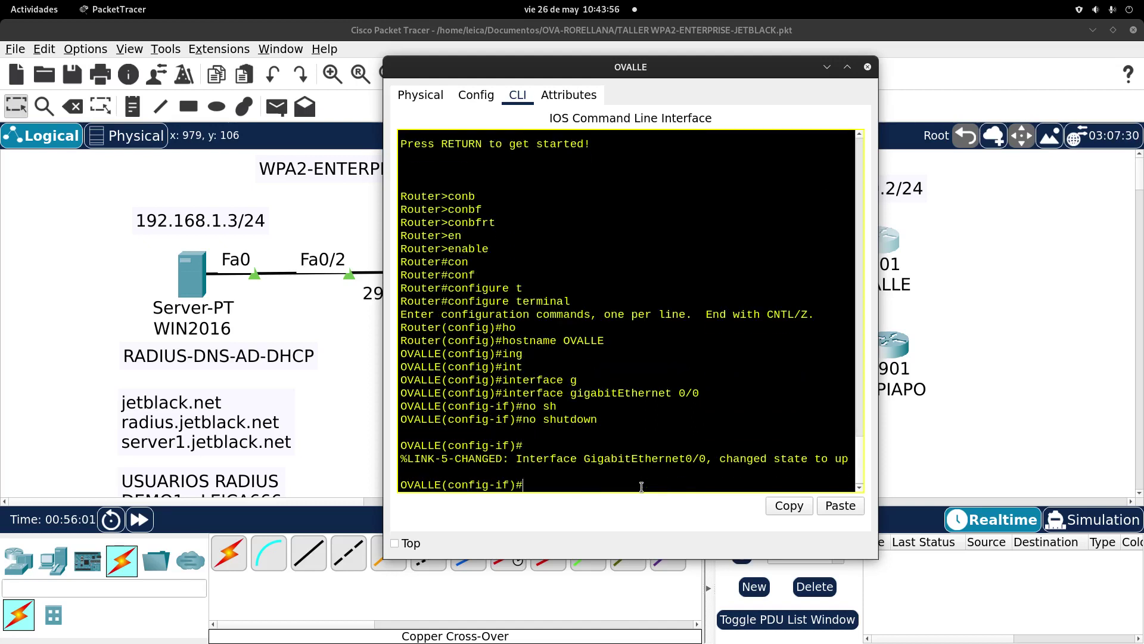
pyautogui.write('ip add')
pyautogui.press('Tab')
pyautogui.write('100')
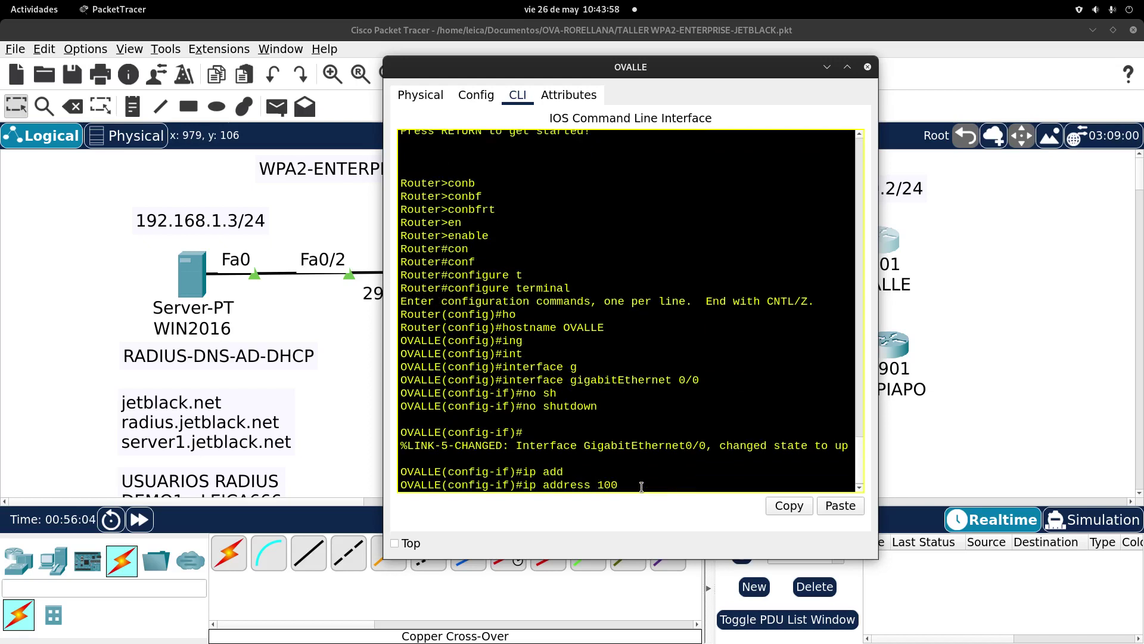
pyautogui.write('.100.100.2 255.255.255')
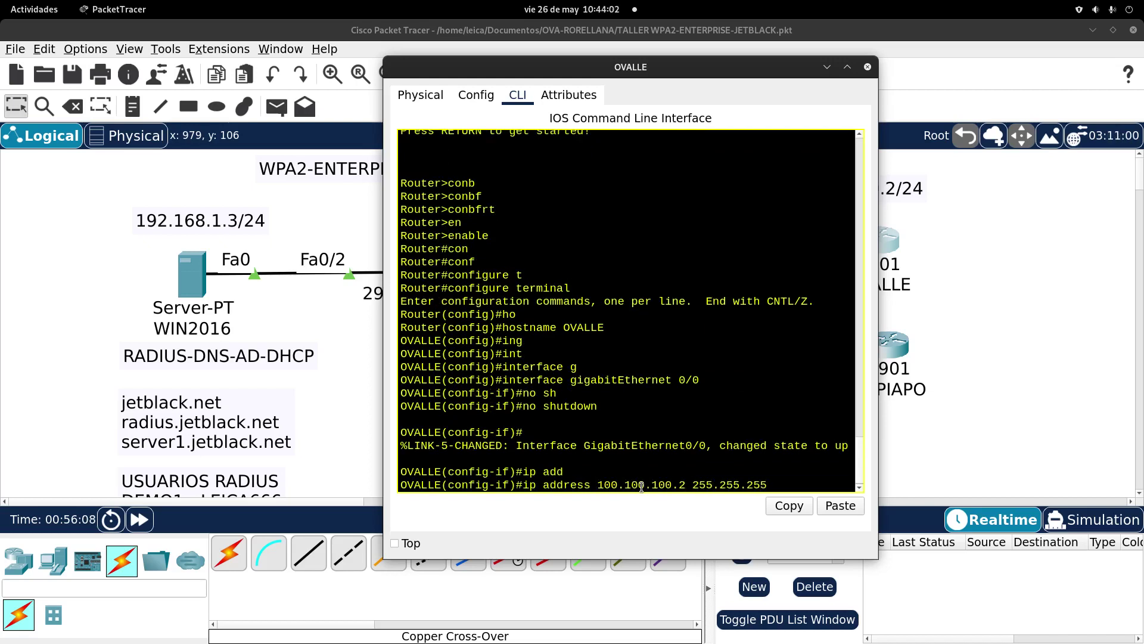
pyautogui.write('.0')
pyautogui.press('Return')
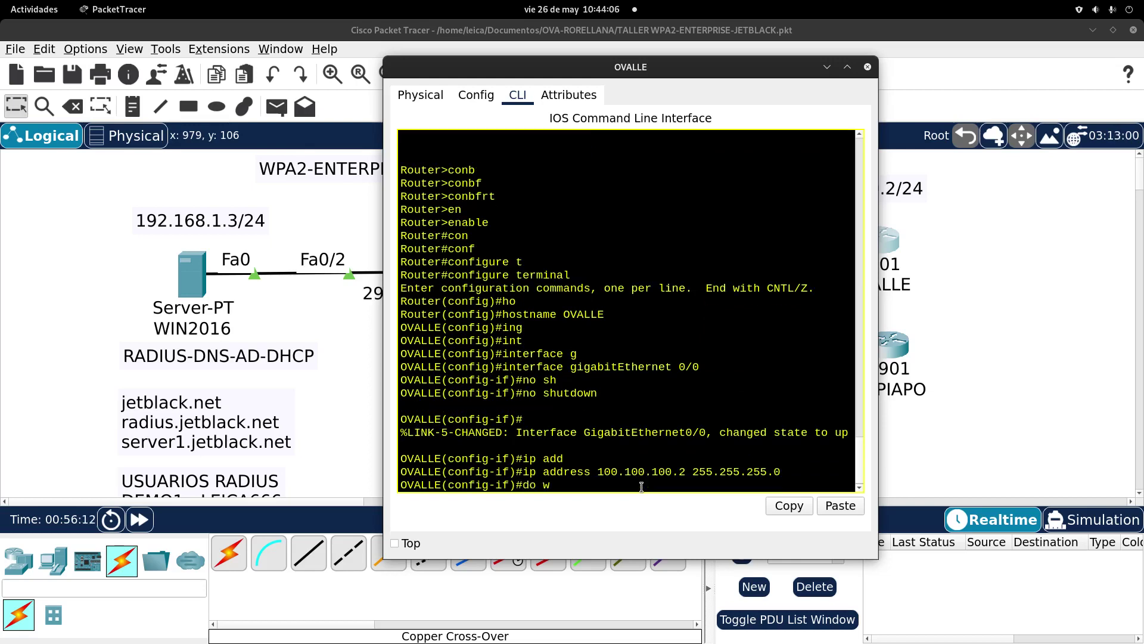
# Step: Save OVALLE's configuration with do write and close its window
pyautogui.write('do write')
pyautogui.press('Return')
pyautogui.press('Return')
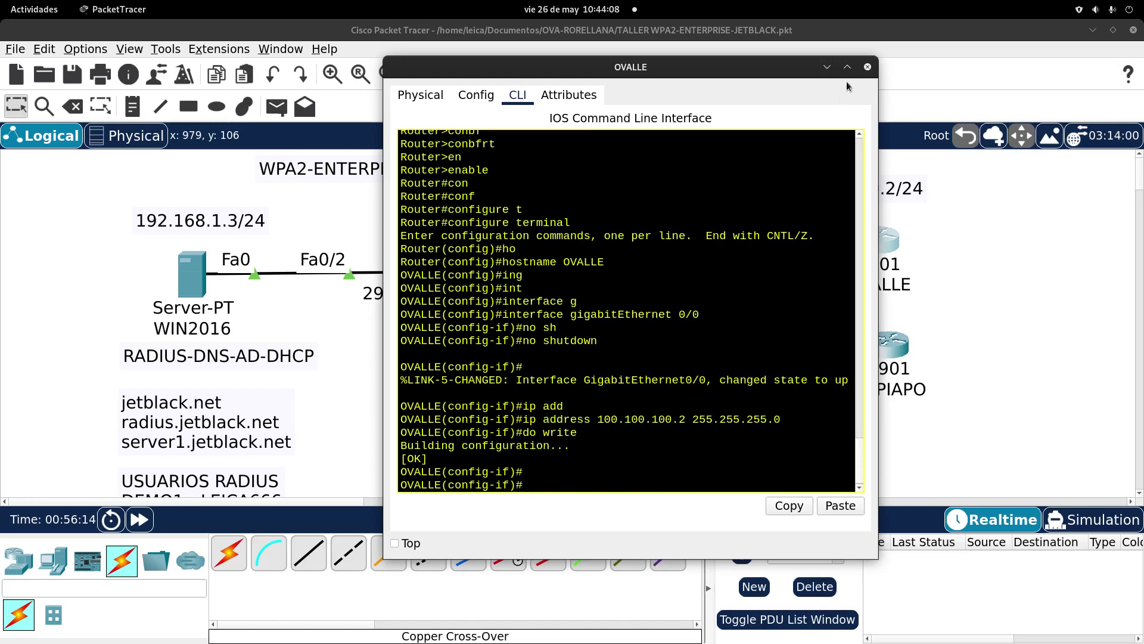
pyautogui.click(867, 67)
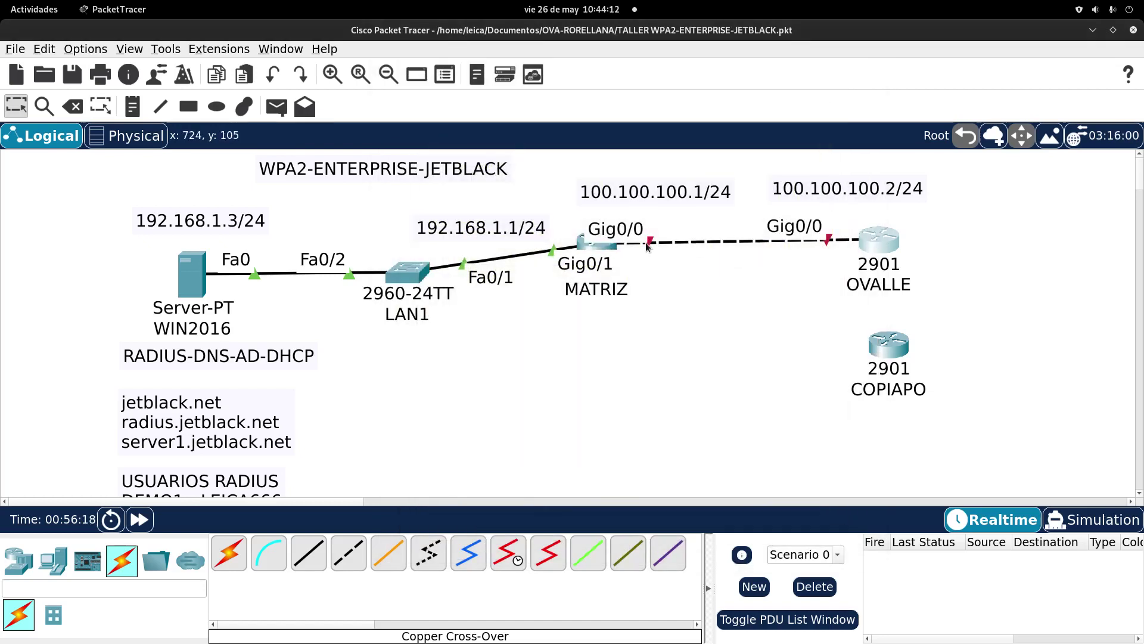
# Step: Run no shutdown on MATRIZ's GigabitEthernet0/0 and close its device window
pyautogui.click(602, 248)
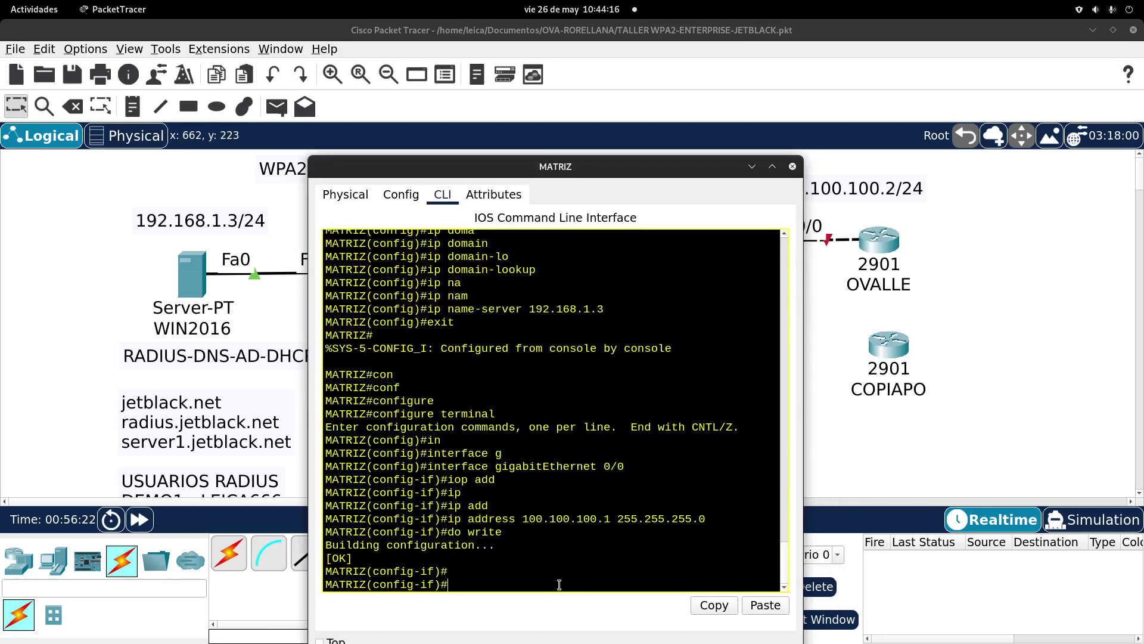
pyautogui.write('no sh')
pyautogui.press('Tab')
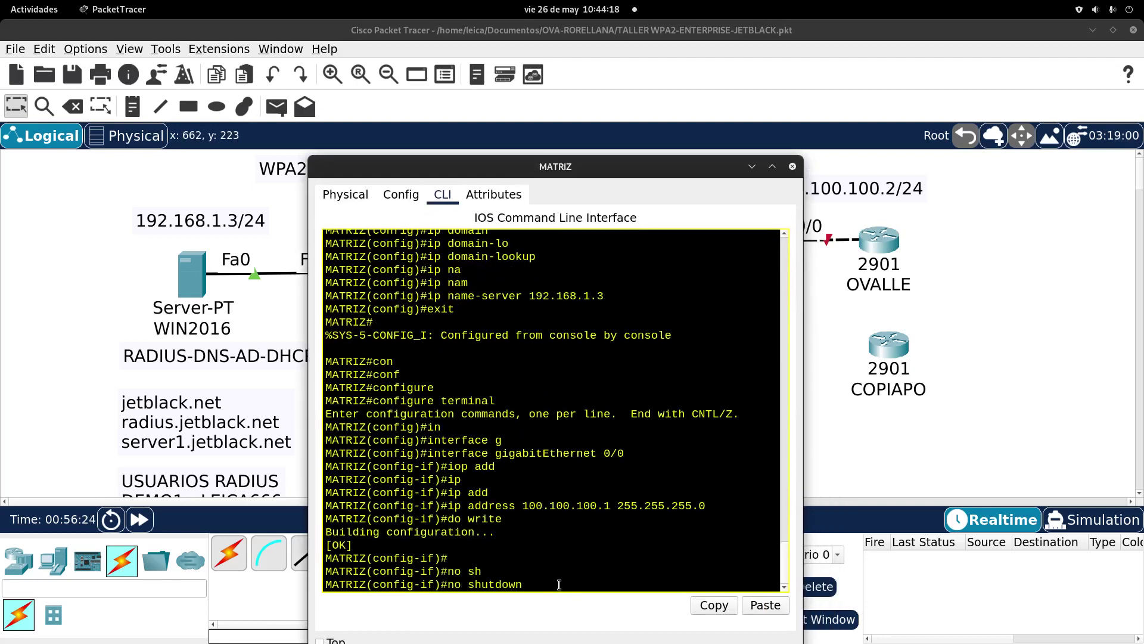
pyautogui.press('Return')
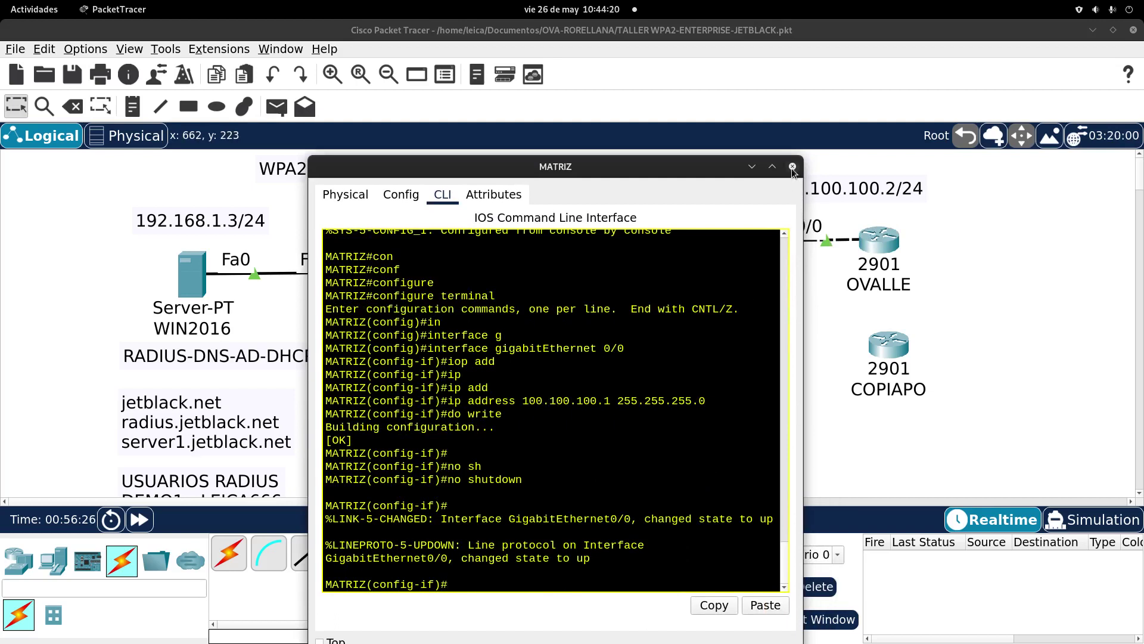
pyautogui.click(792, 166)
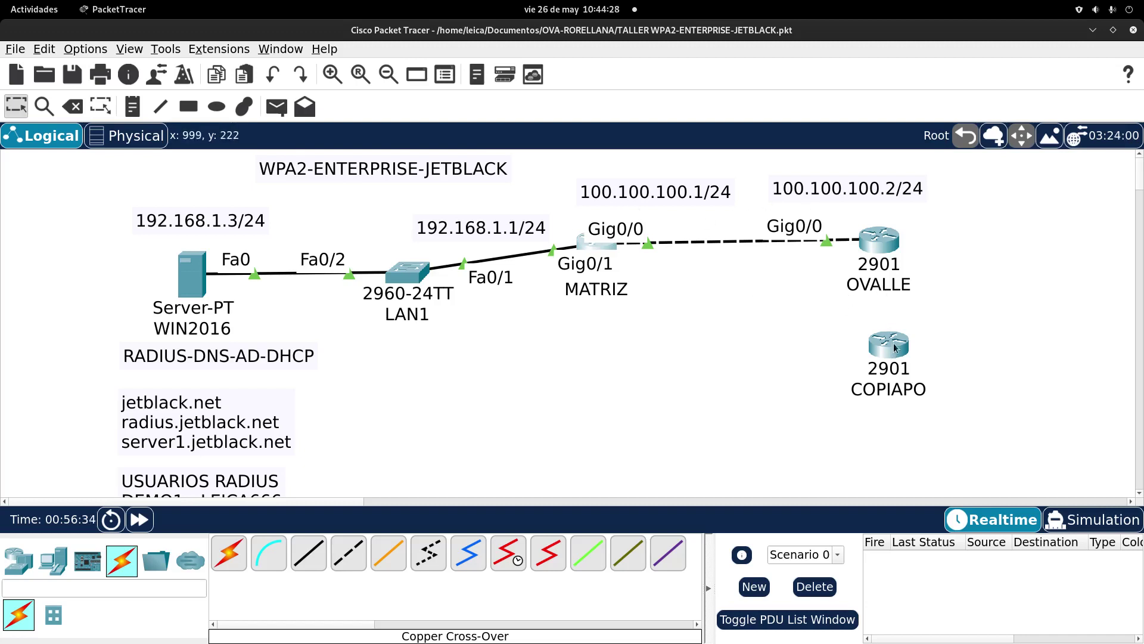
# Step: Move COPIAPO down-left and place a 200.200.200.1/24 note to the right of OVALLE
pyautogui.moveTo(894, 337); pyautogui.dragTo(748, 393)
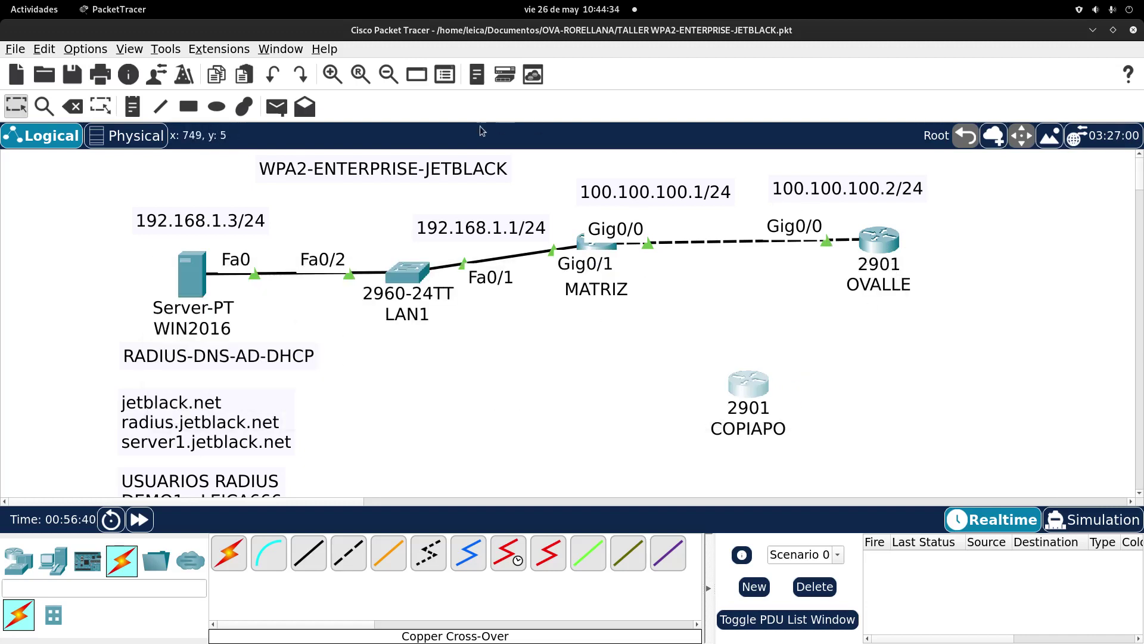
pyautogui.press('n')
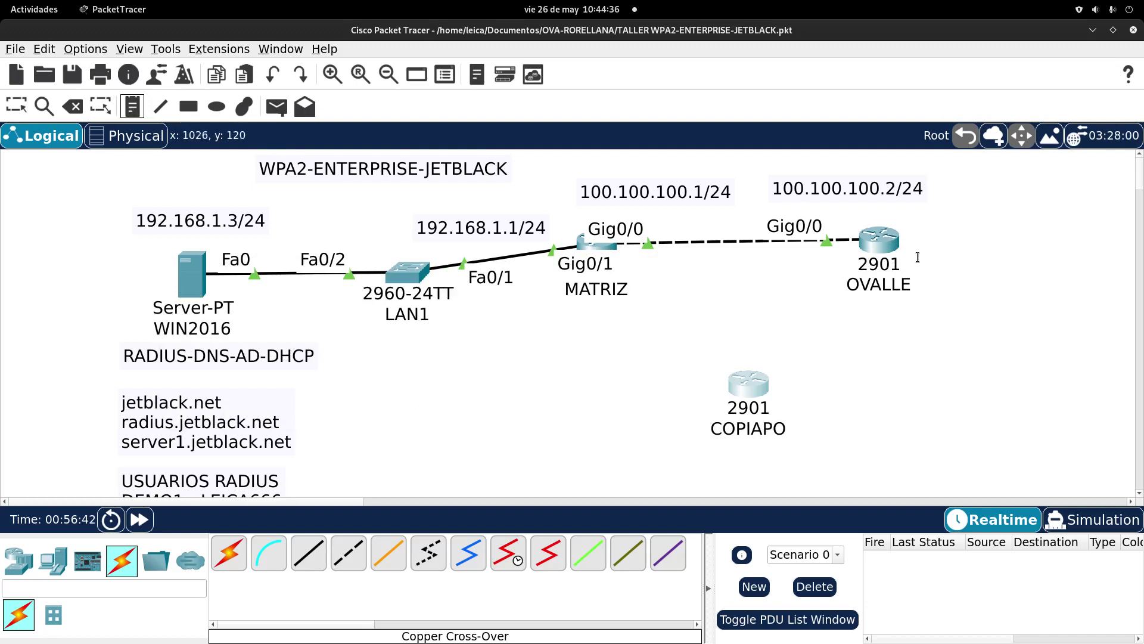
pyautogui.click(918, 258)
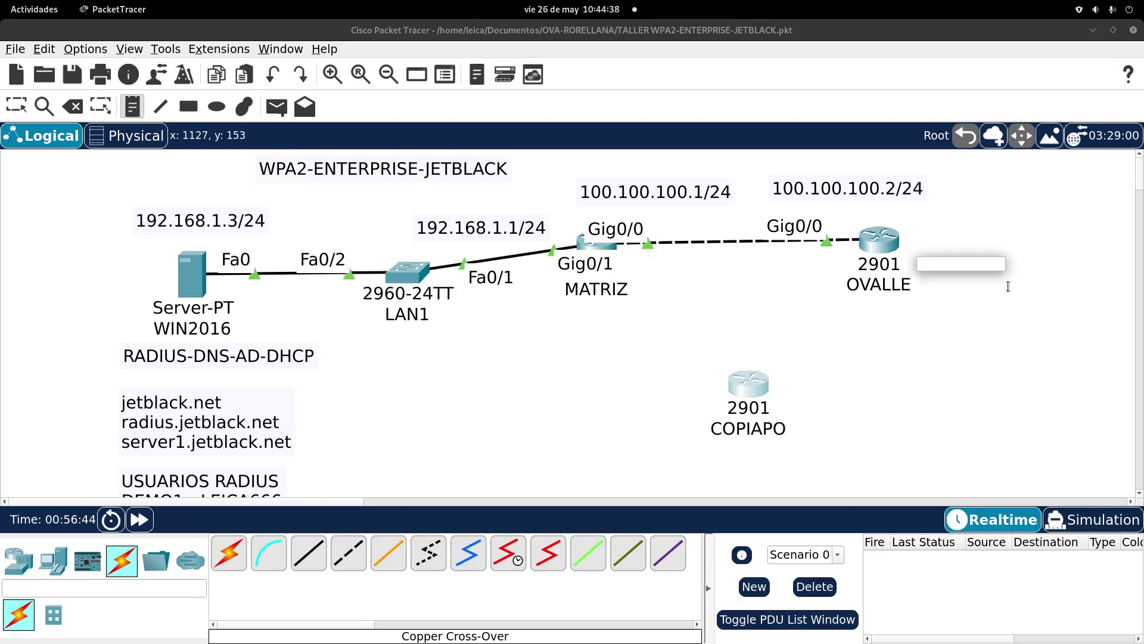
pyautogui.write('g')
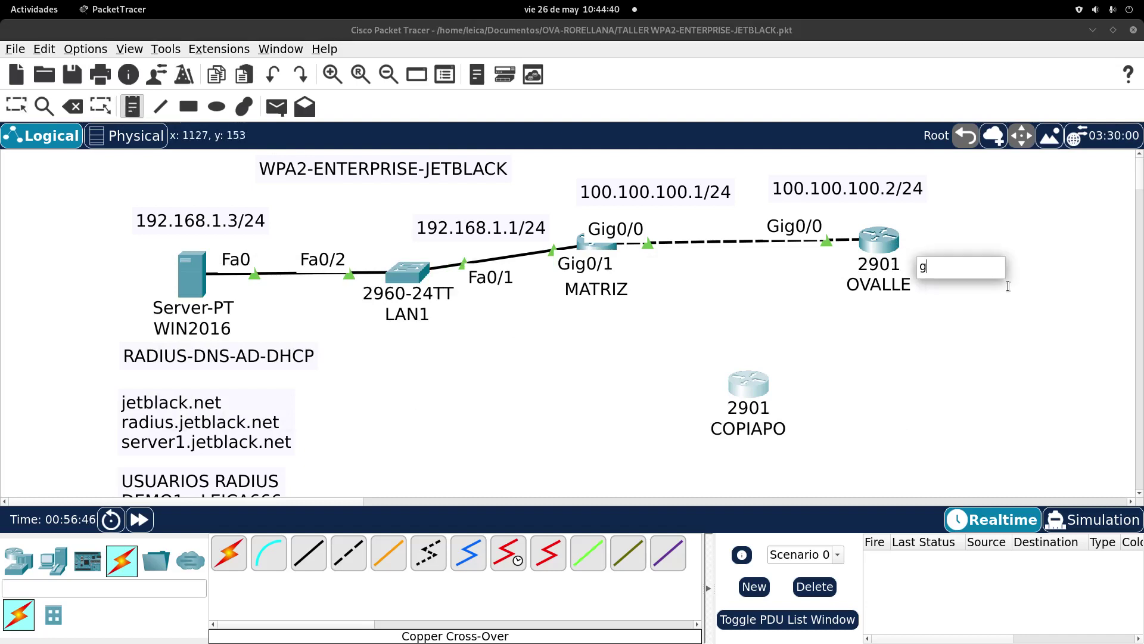
pyautogui.press('BackSpace')
pyautogui.write('200.200.')
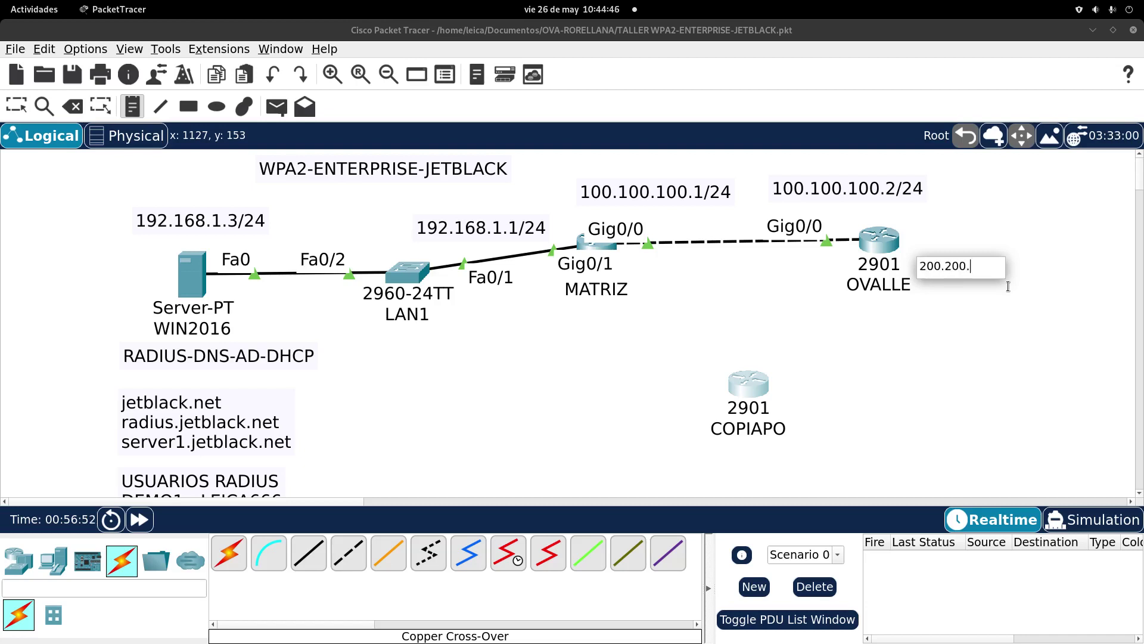
pyautogui.write('200.1')
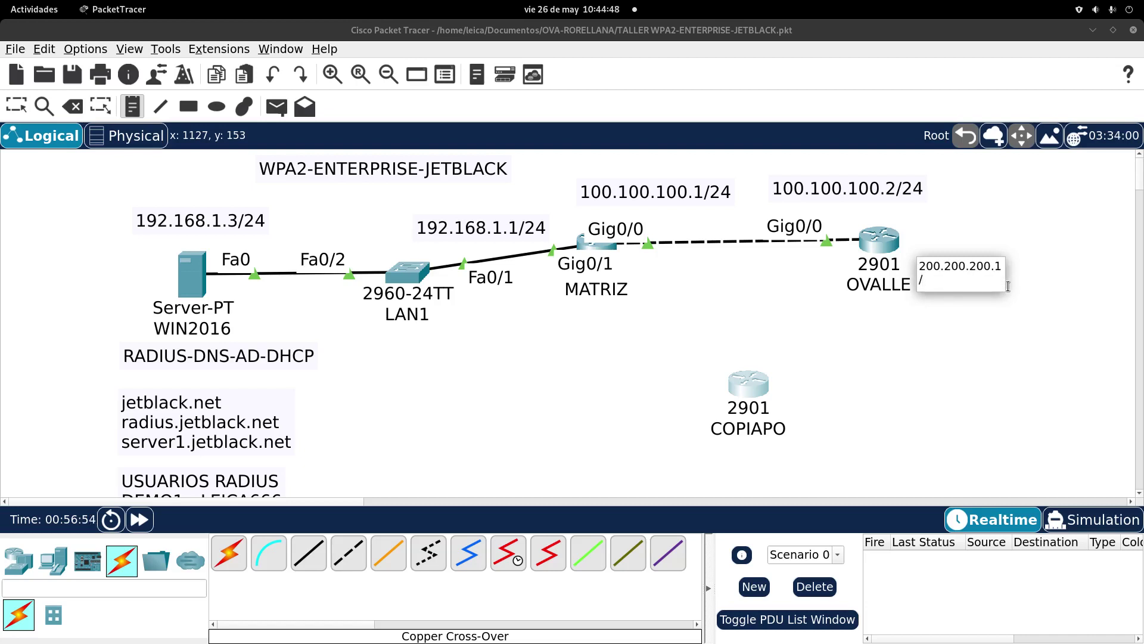
pyautogui.write('/24')
pyautogui.click(889, 73)
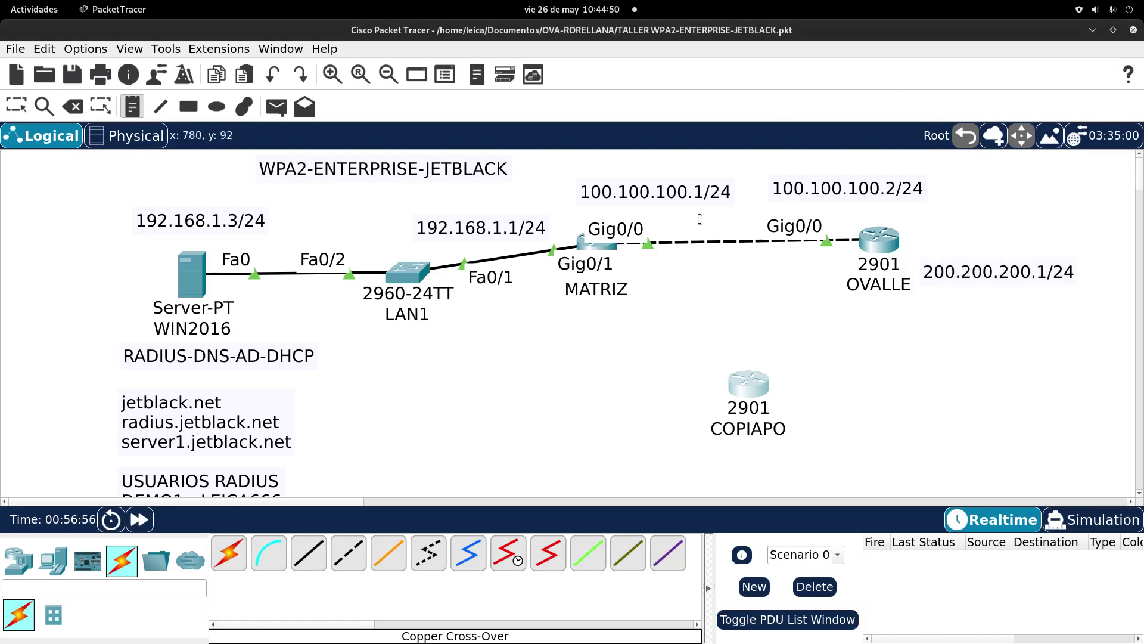
pyautogui.press('Escape')
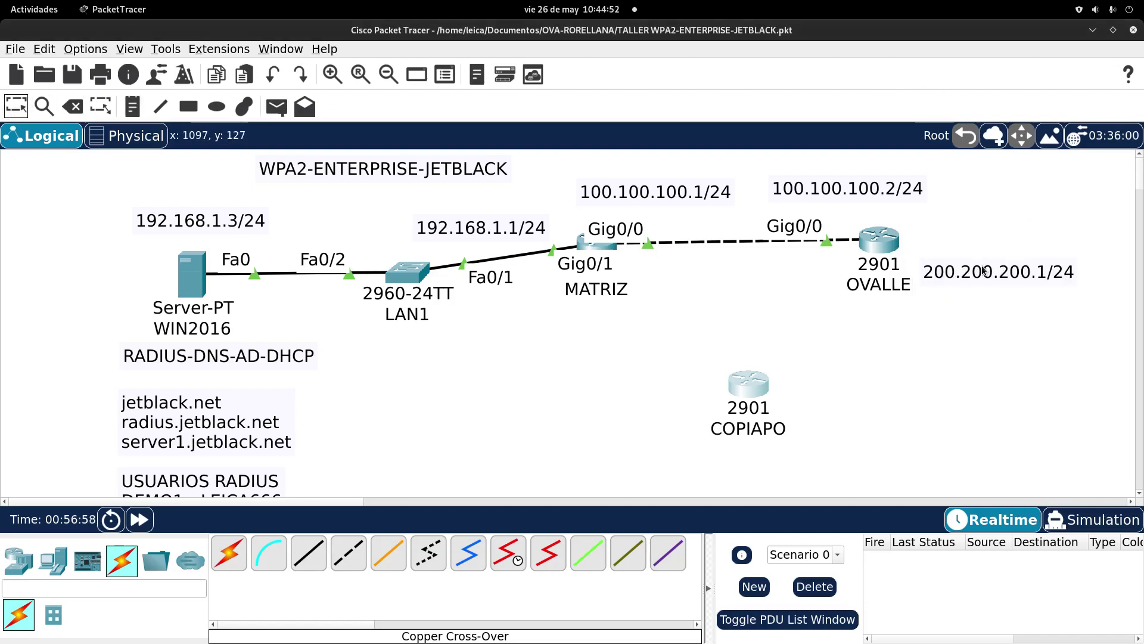
pyautogui.moveTo(981, 262); pyautogui.dragTo(981, 255)
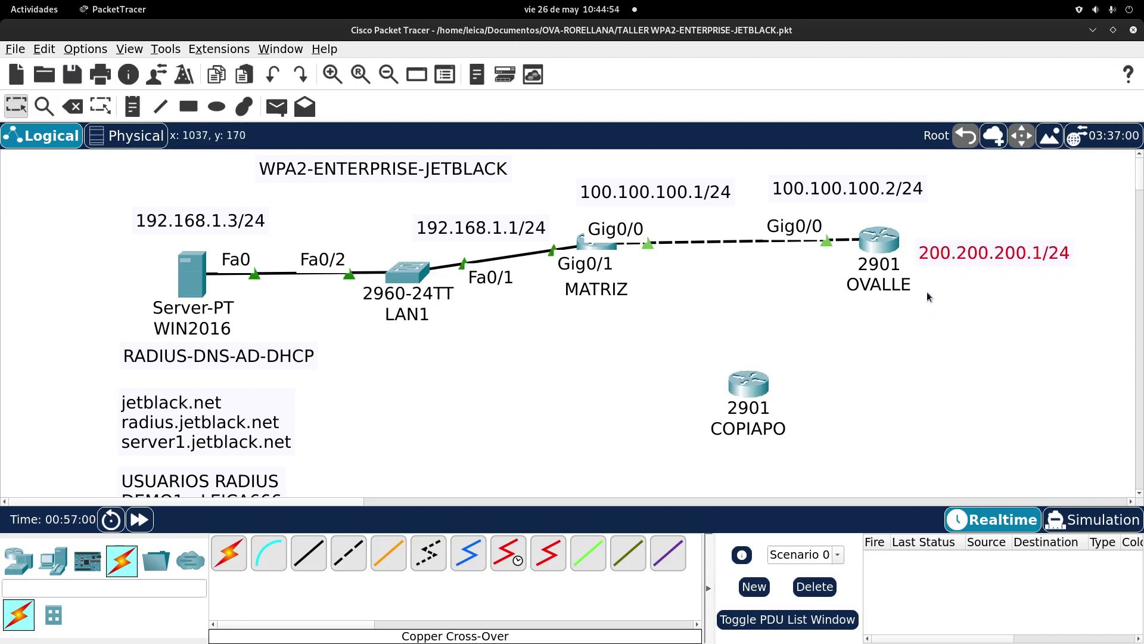
pyautogui.click(875, 237)
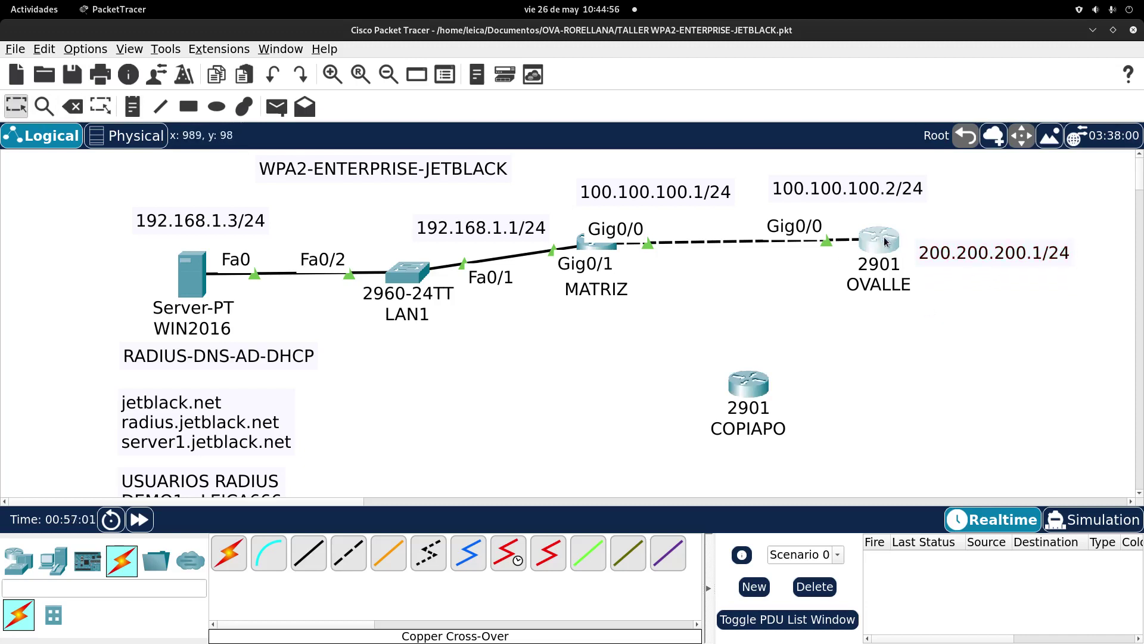
# Step: On OVALLE, enter interface GigabitEthernet0/1 and enable it with no shutdown
pyautogui.press('Return')
pyautogui.press('Return')
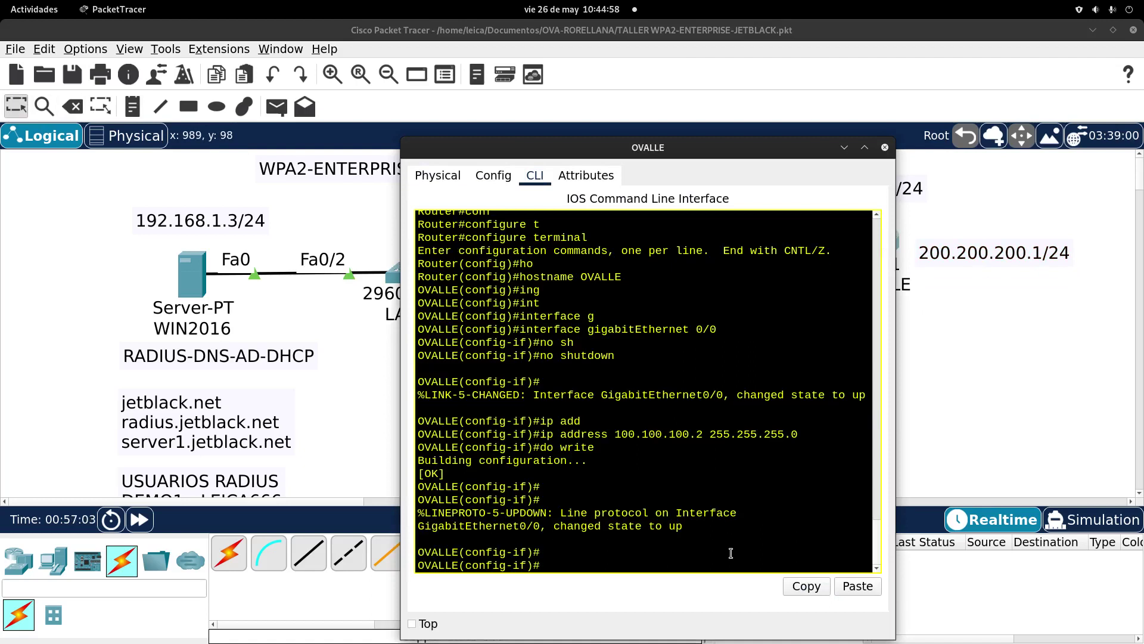
pyautogui.press('Return')
pyautogui.write('in')
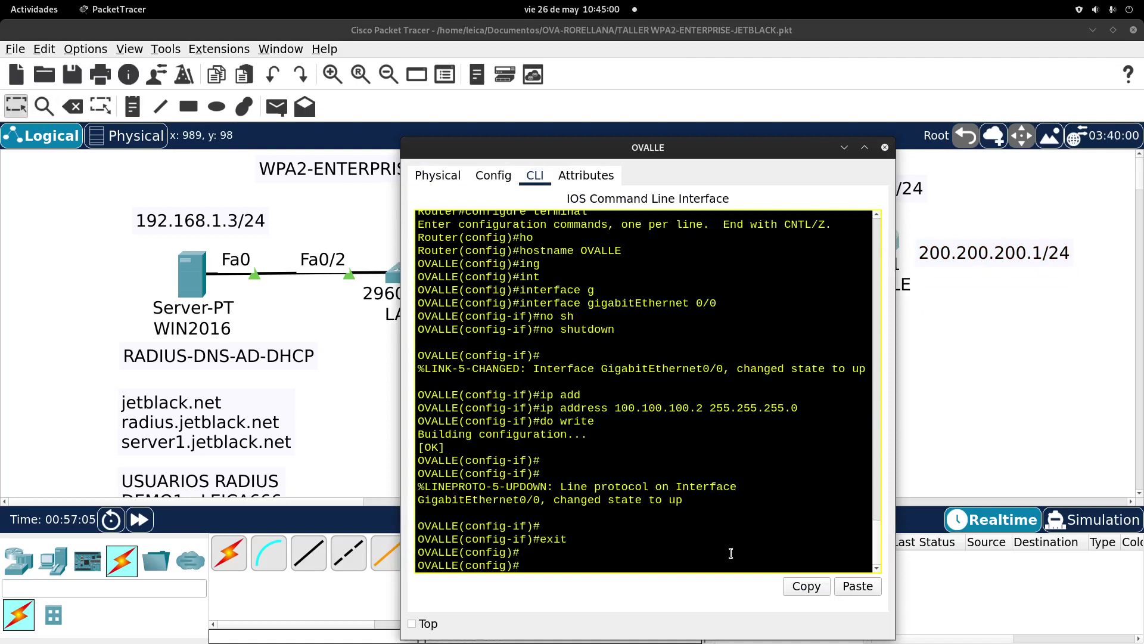
pyautogui.press('Tab')
pyautogui.write('g')
pyautogui.press('Tab')
pyautogui.write('0/1')
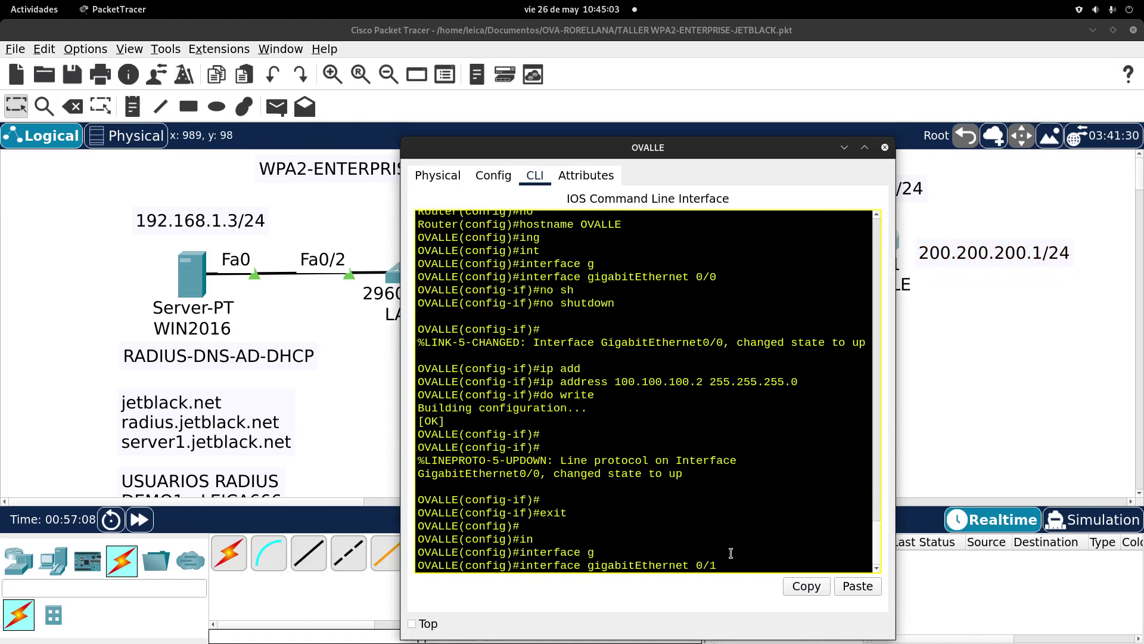
pyautogui.press('Return')
pyautogui.write('mno')
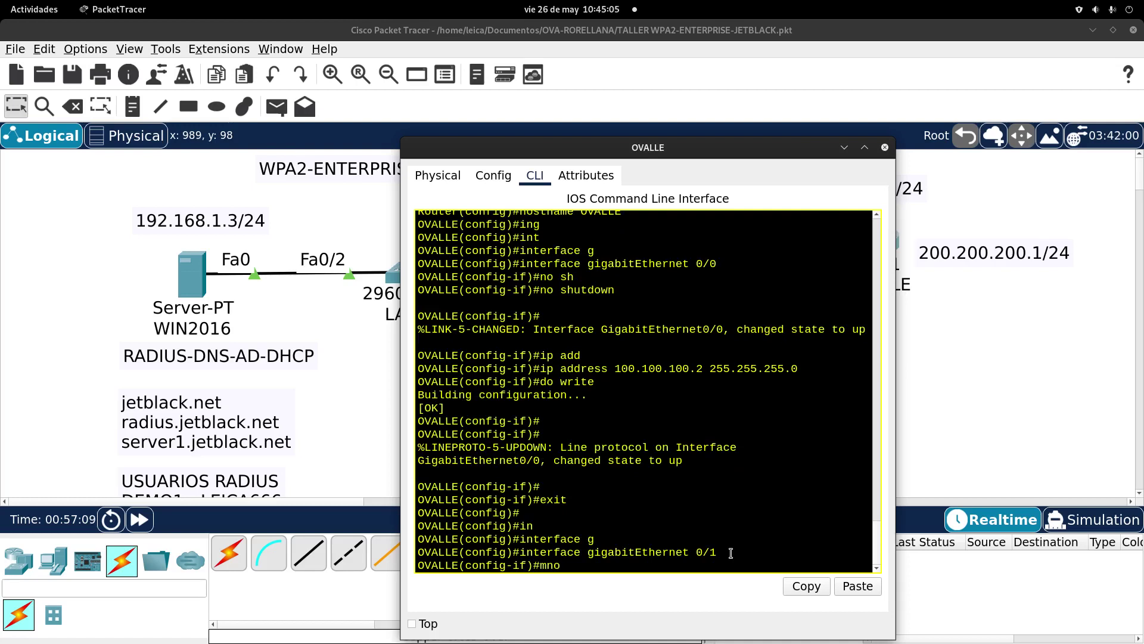
pyautogui.press('BackSpace')
pyautogui.press('BackSpace')
pyautogui.write('no sh')
pyautogui.press('Tab')
pyautogui.press('Return')
pyautogui.press('Return')
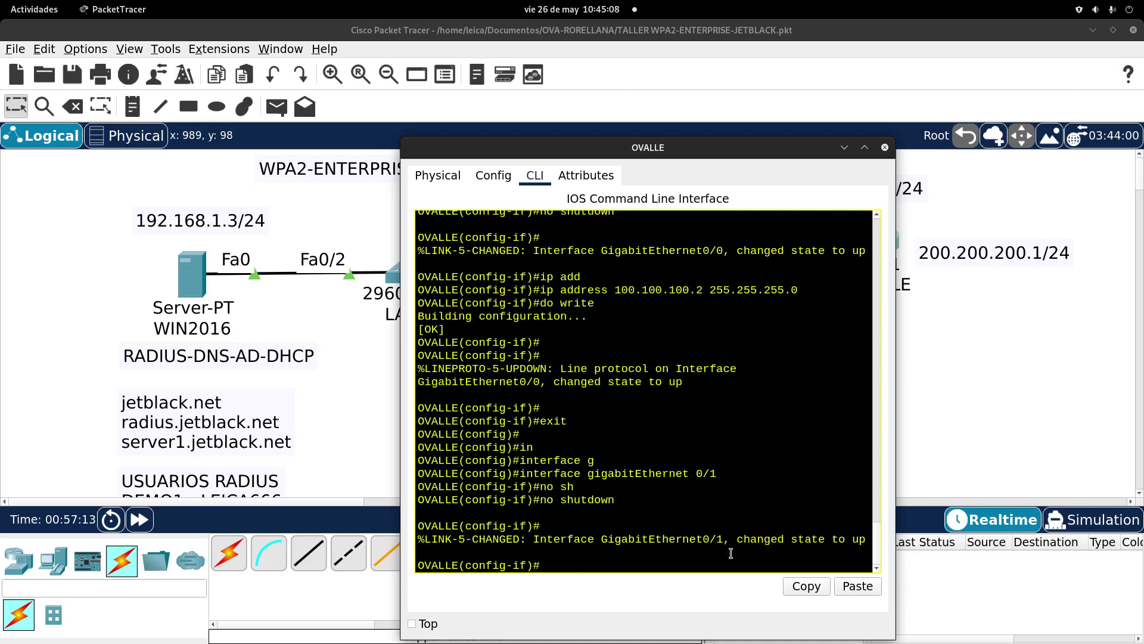
# Step: Assign 200.200.200.1 255.255.255.0 to Gi0/1 and close the OVALLE window
pyautogui.write('ip add')
pyautogui.press('Tab')
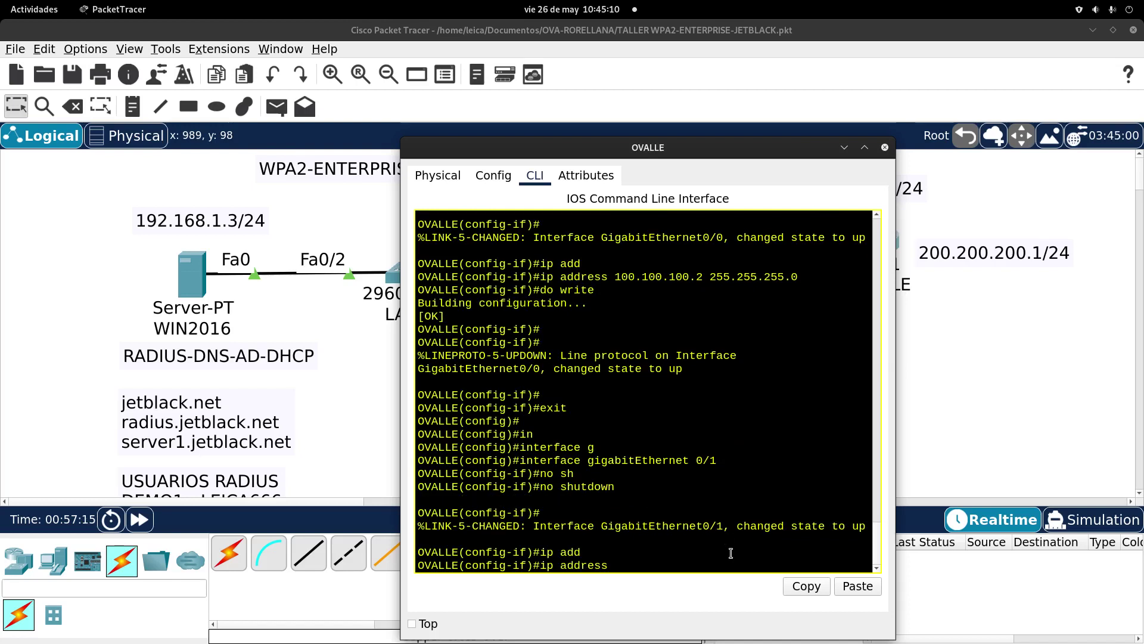
pyautogui.write('200.200.200.1 255.255.255.0')
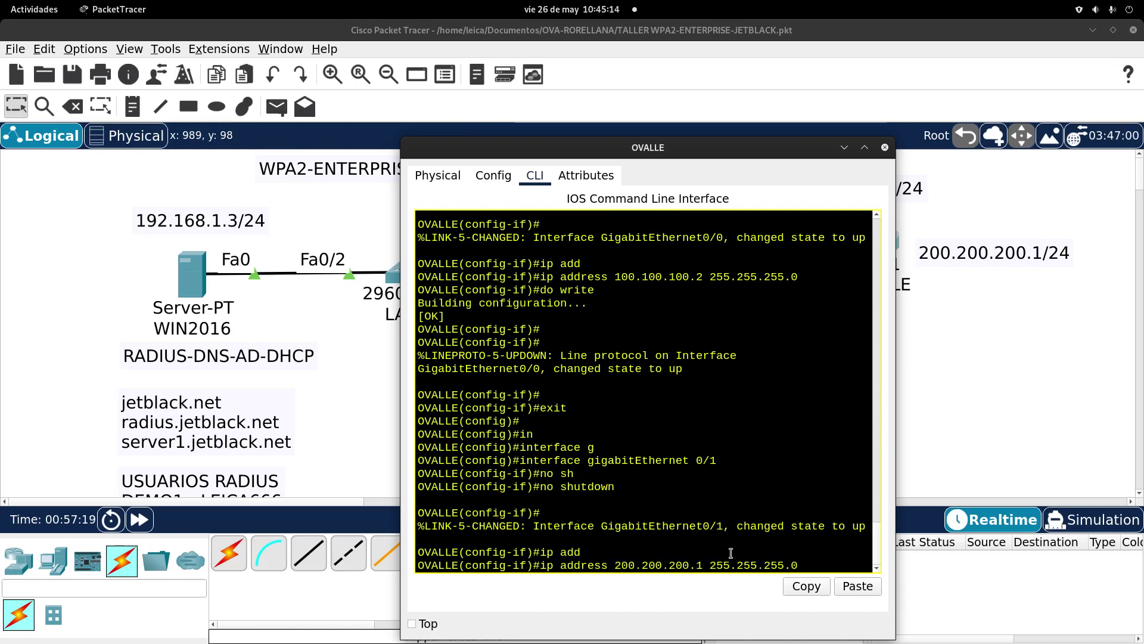
pyautogui.press('Return')
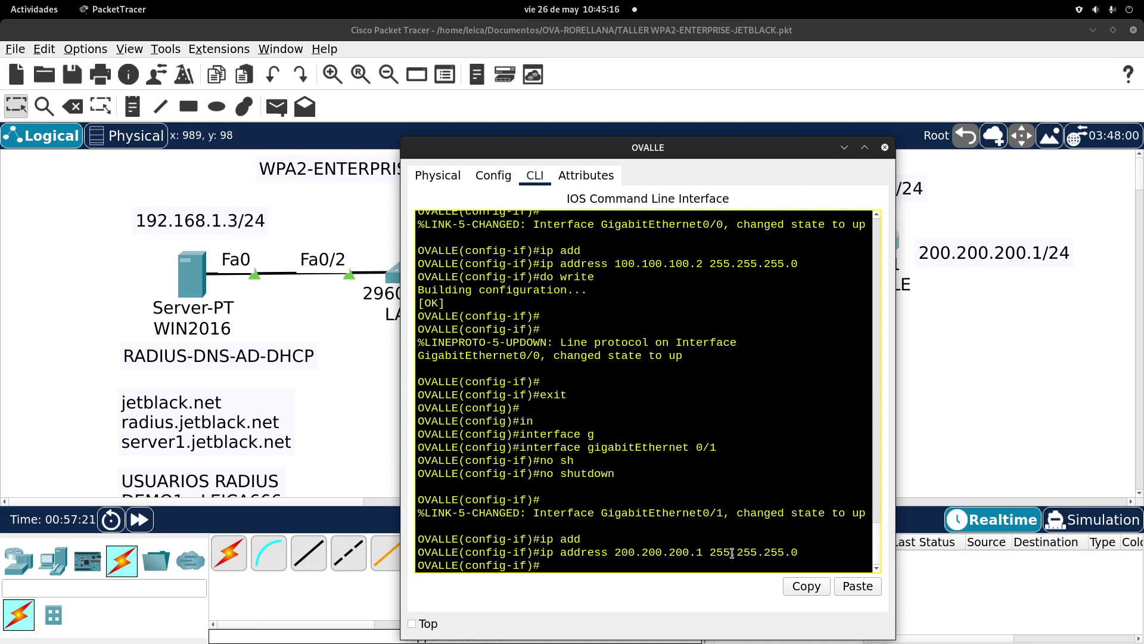
pyautogui.click(884, 148)
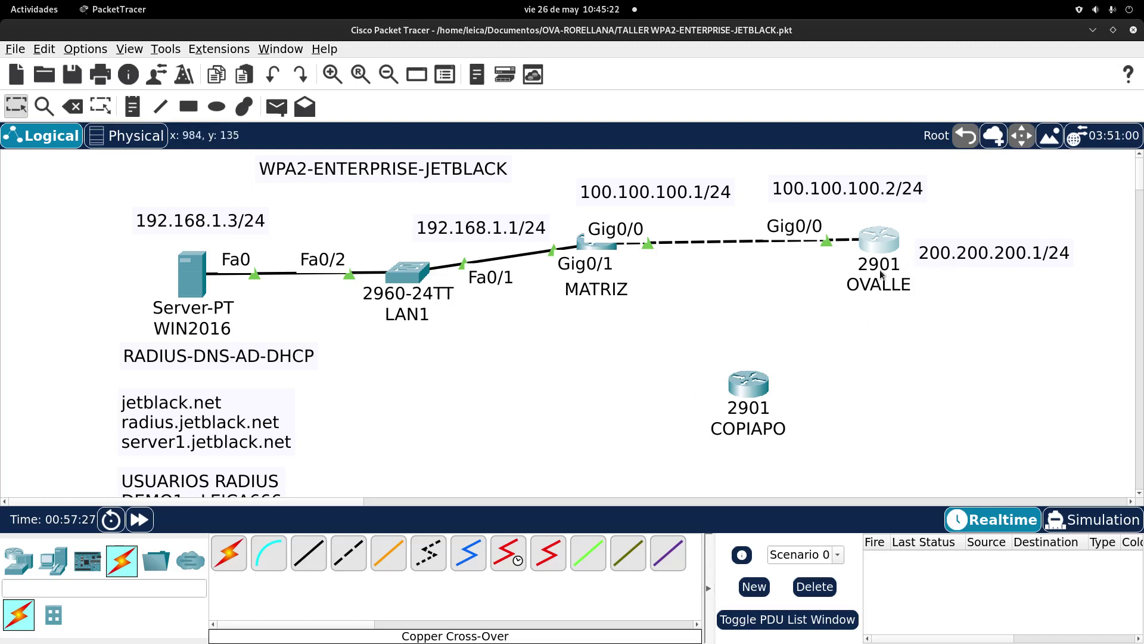
# Step: Run a copper cross-over cable from OVALLE GigabitEthernet0/1 to COPIAPO GigabitEthernet0/1
pyautogui.click(344, 558)
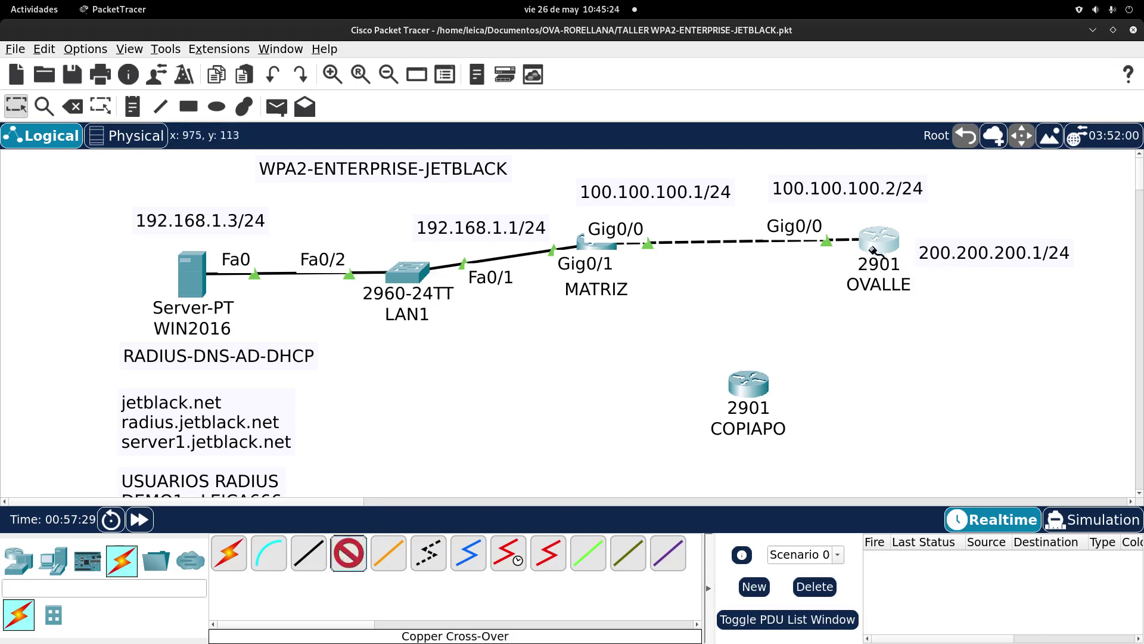
pyautogui.click(884, 242)
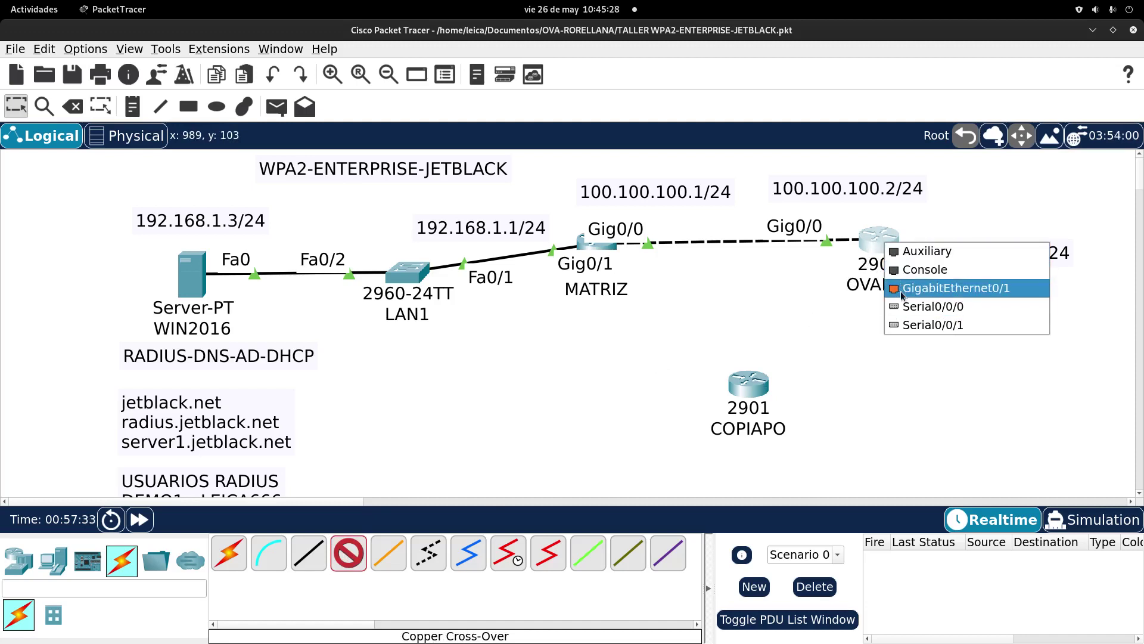
pyautogui.click(843, 313)
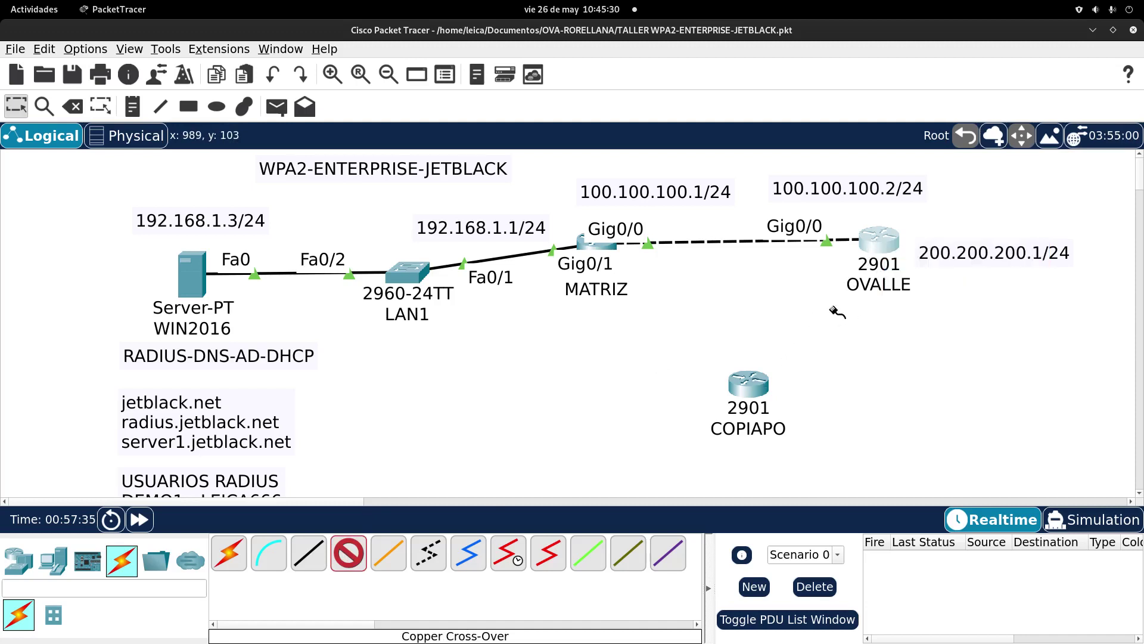
pyautogui.click(878, 244)
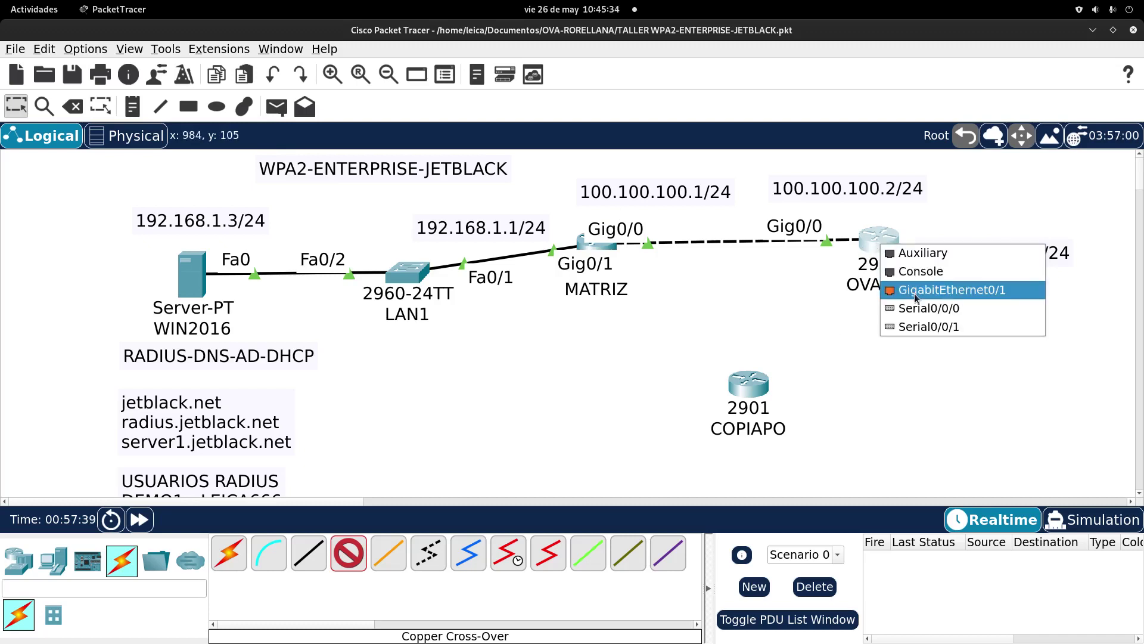
pyautogui.click(915, 293)
pyautogui.click(757, 383)
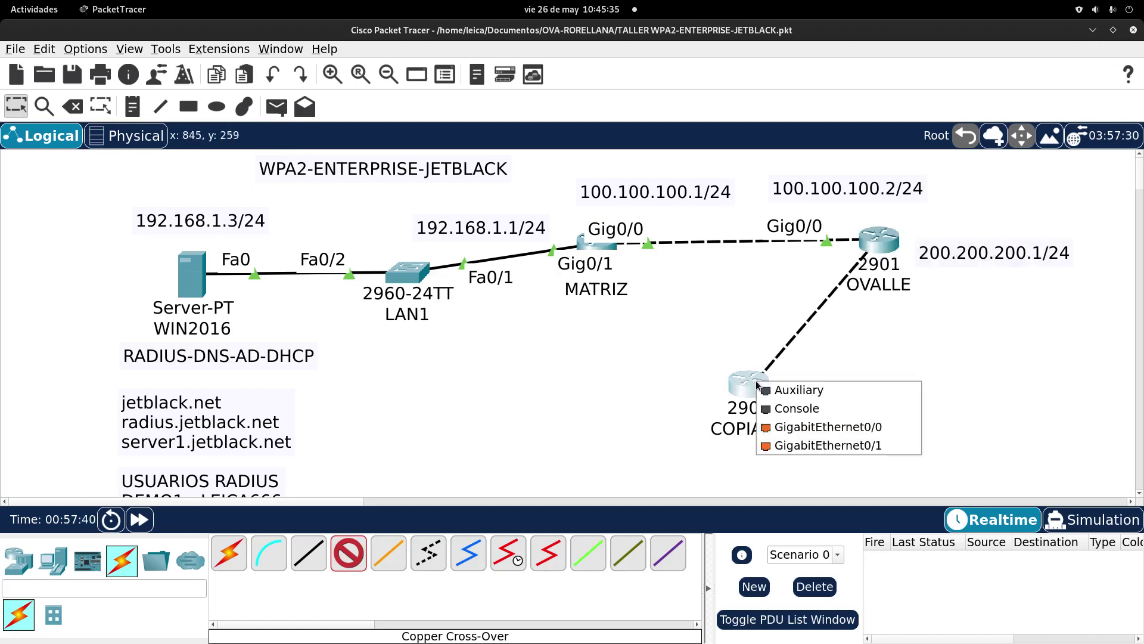
pyautogui.click(797, 447)
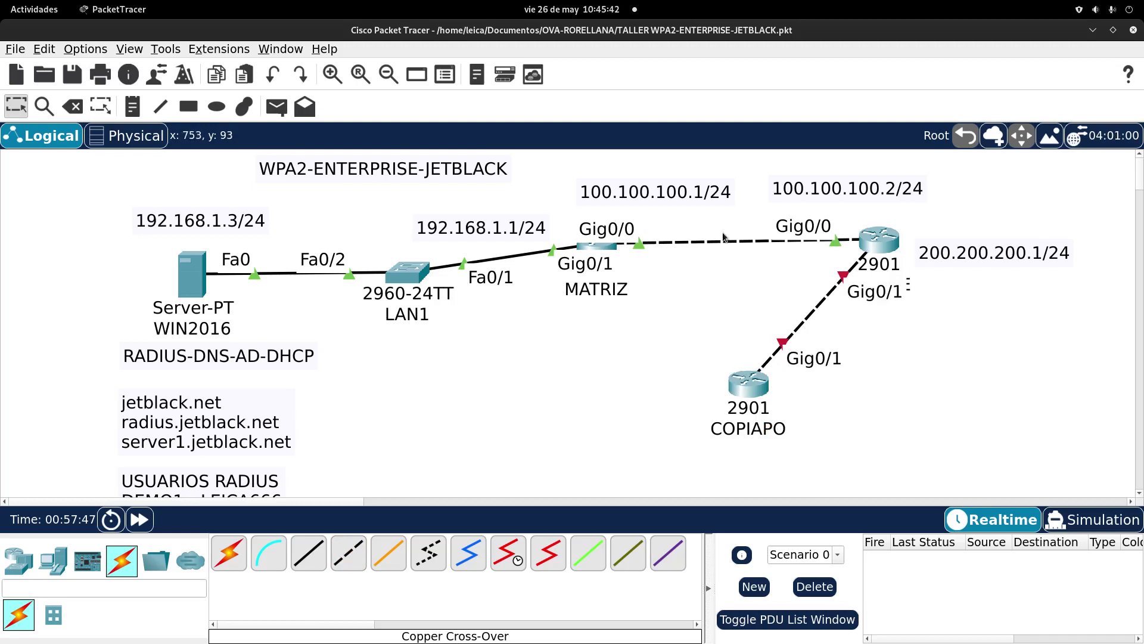
pyautogui.click(134, 107)
# Step: Place a '200.200.200.2/24' note beside COPIAPO and zoom out to the whole topology
pyautogui.click(802, 385)
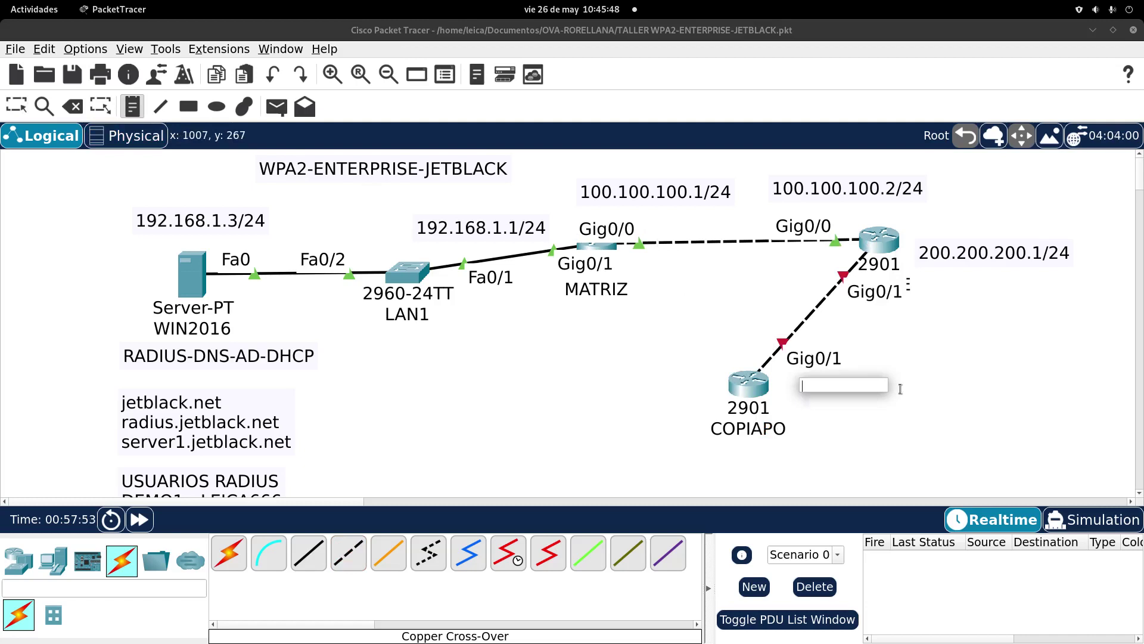
pyautogui.write('200.200.200.200.')
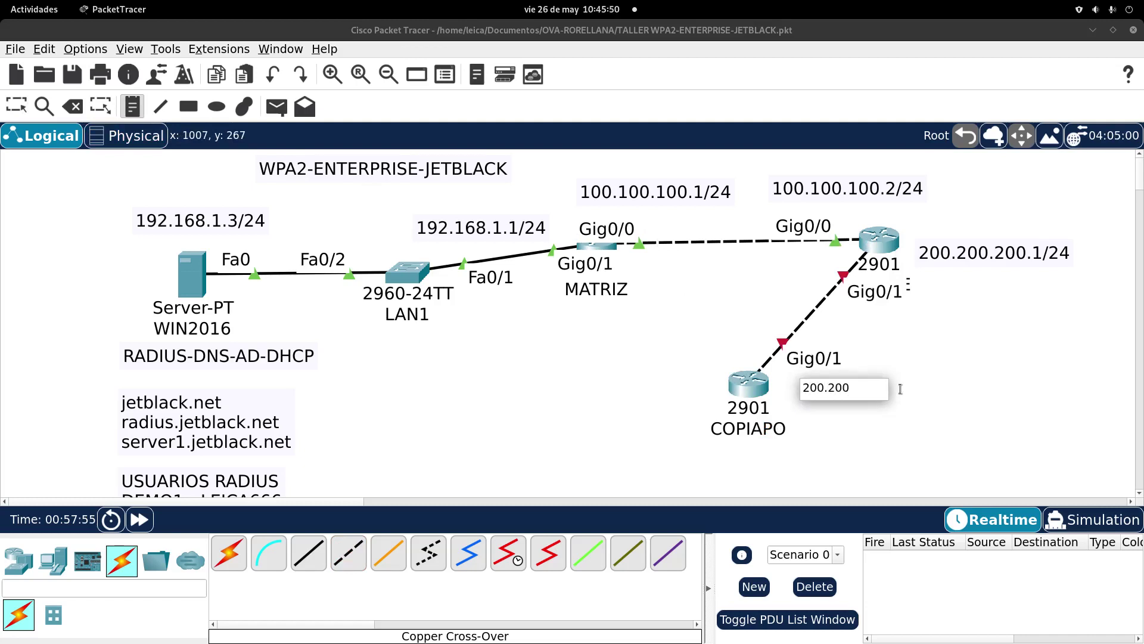
pyautogui.press('BackSpace')
pyautogui.press('BackSpace')
pyautogui.press('BackSpace')
pyautogui.write('/24')
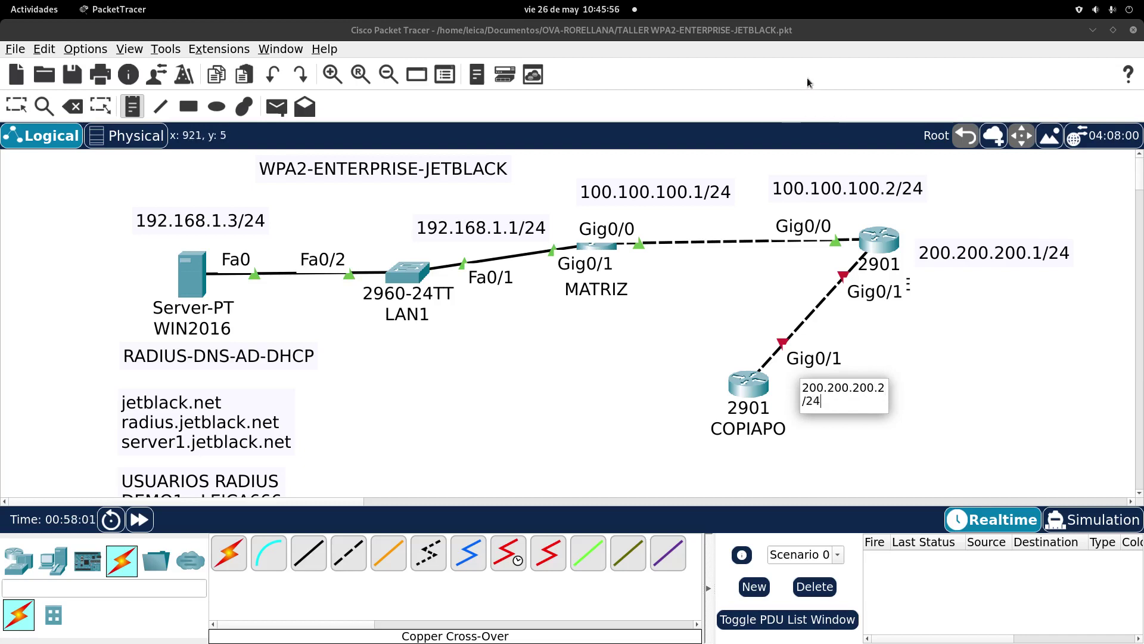
pyautogui.click(846, 215)
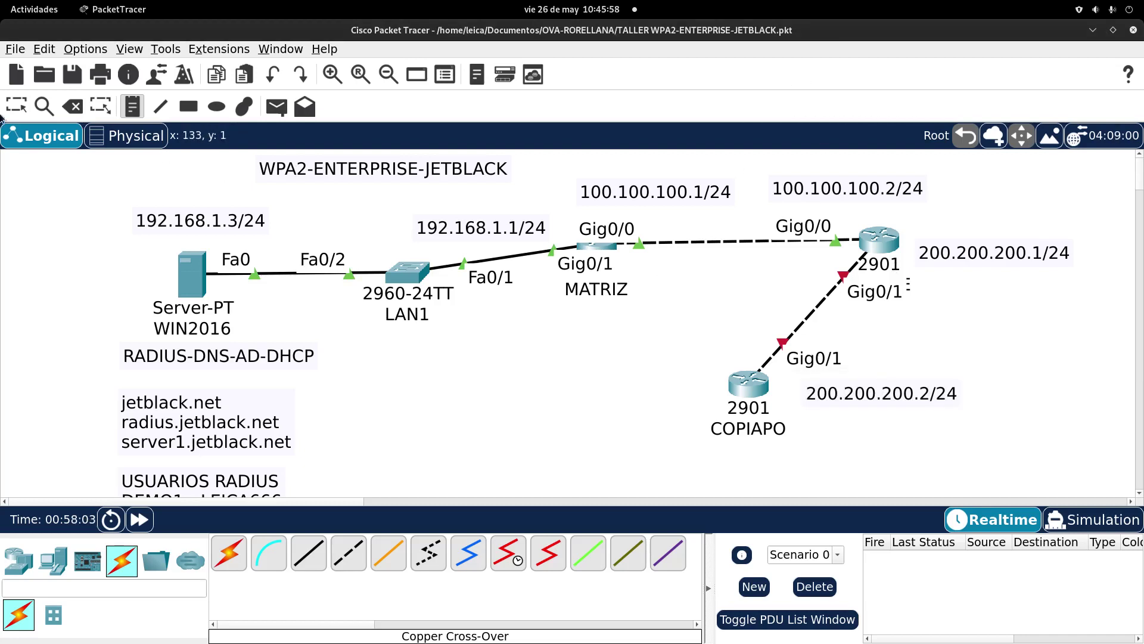
pyautogui.press('Escape')
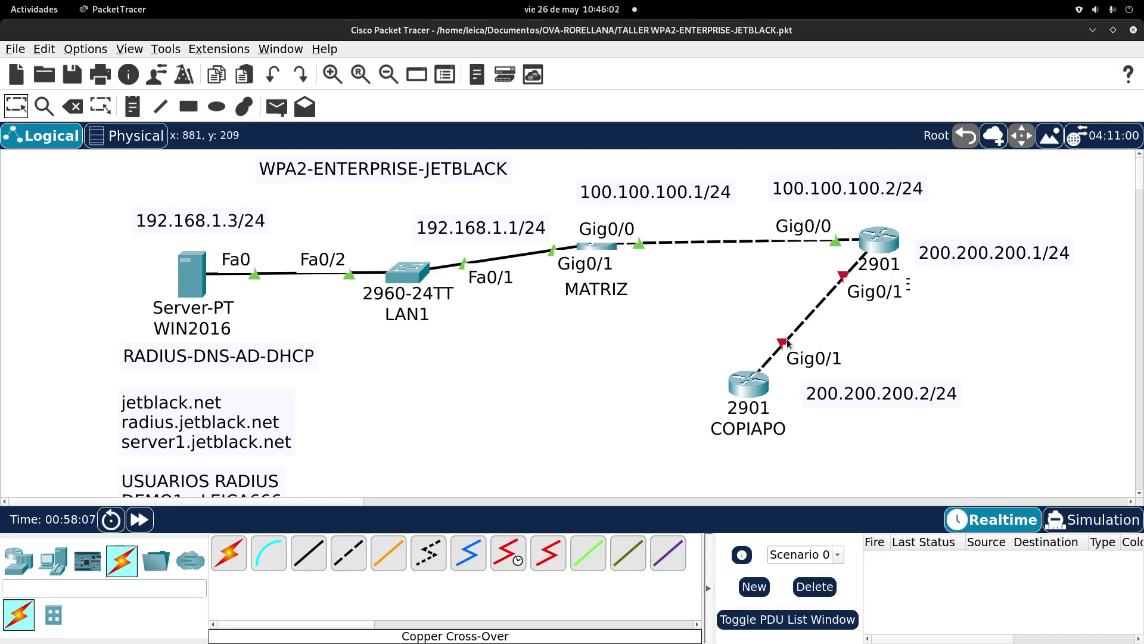
pyautogui.click(388, 74)
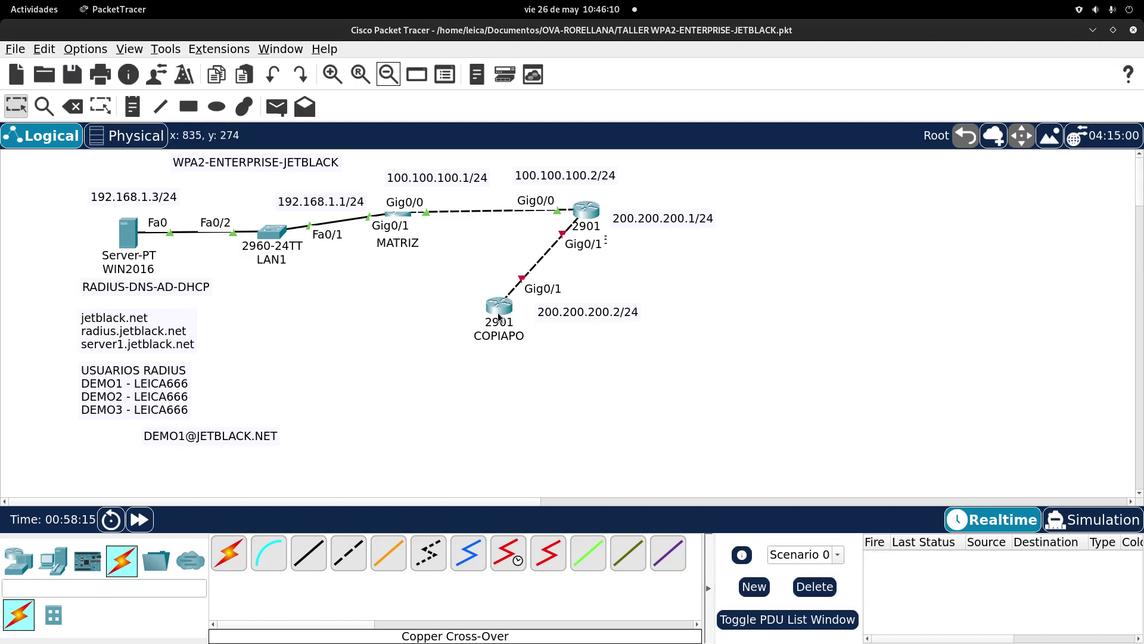
# Step: Install an HWIC-2T serial module in COPIAPO's second HWIC slot
pyautogui.moveTo(565, 316); pyautogui.dragTo(560, 316)
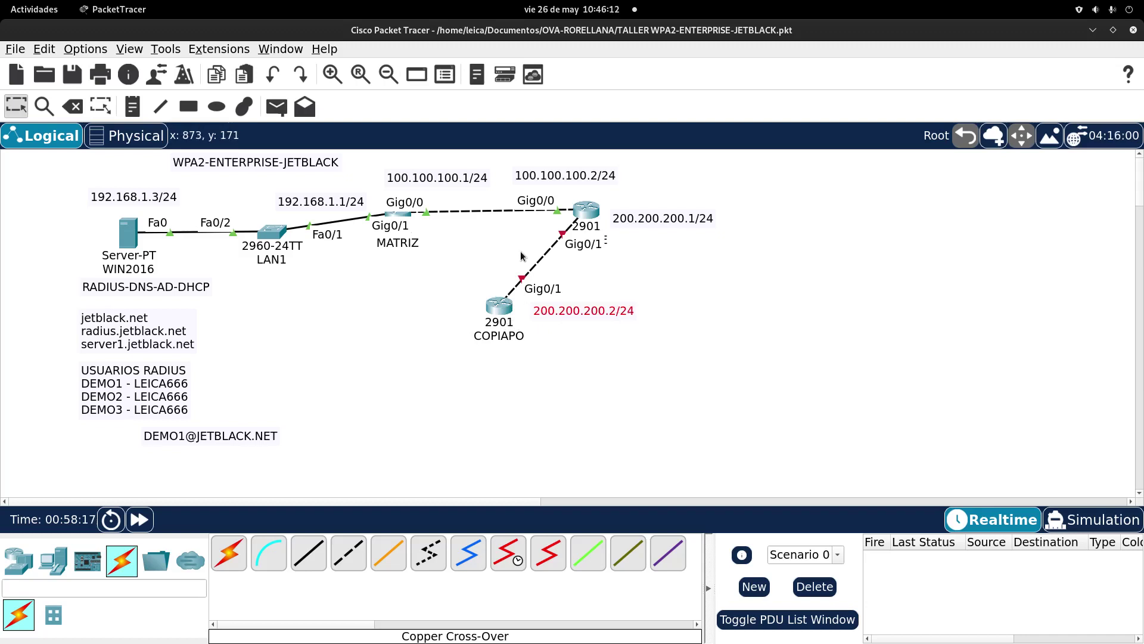
pyautogui.doubleClick(499, 307)
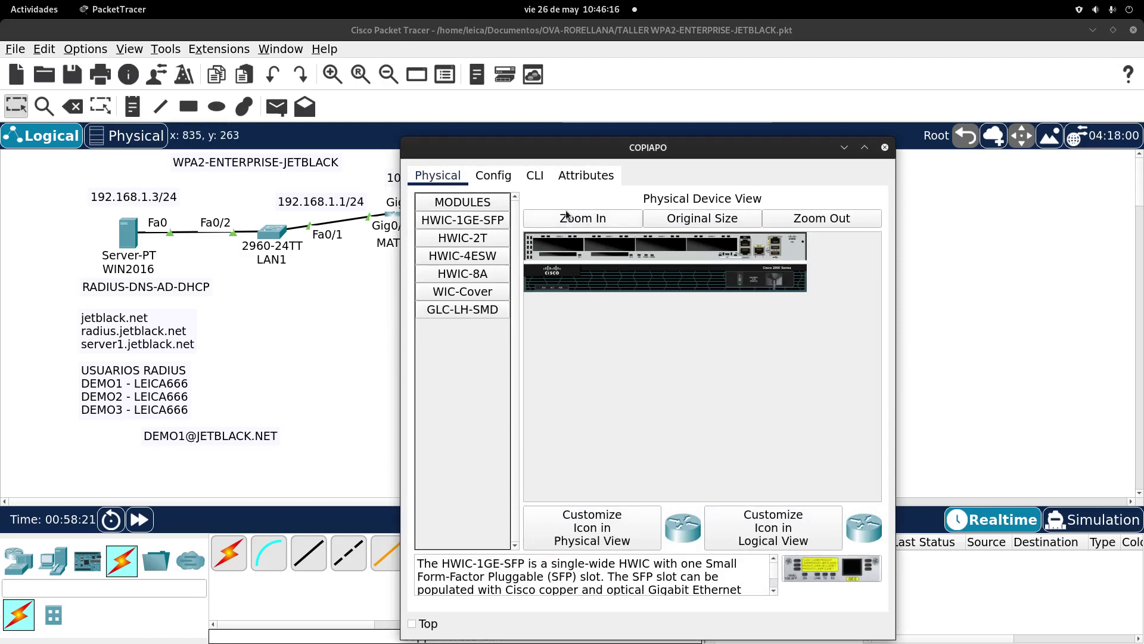
pyautogui.click(569, 221)
pyautogui.moveTo(634, 496); pyautogui.dragTo(794, 346)
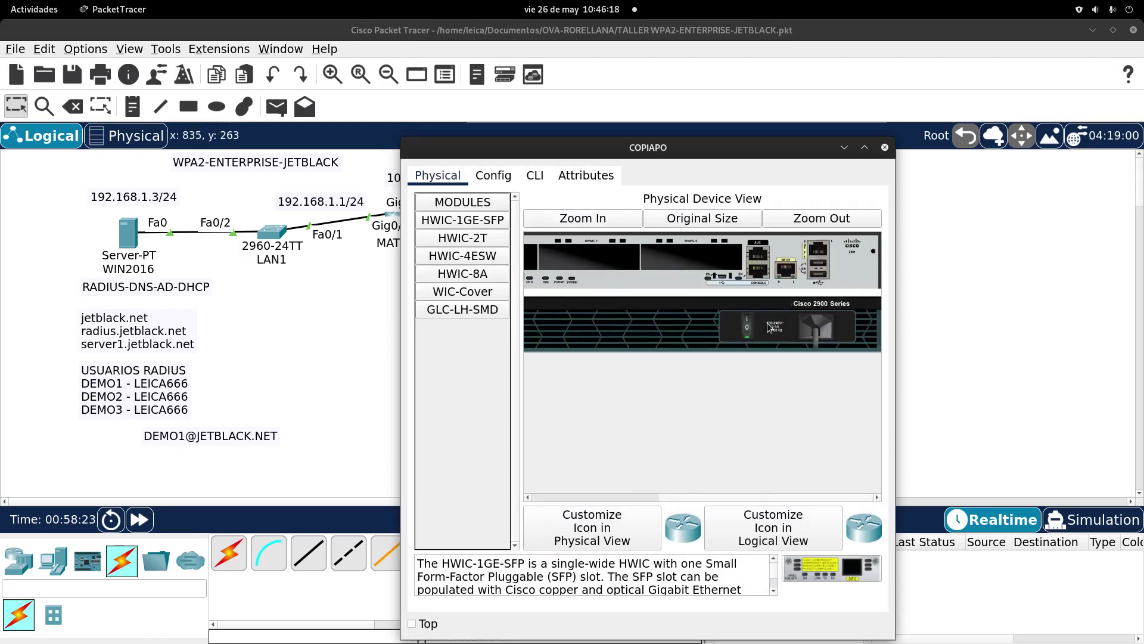
pyautogui.click(463, 237)
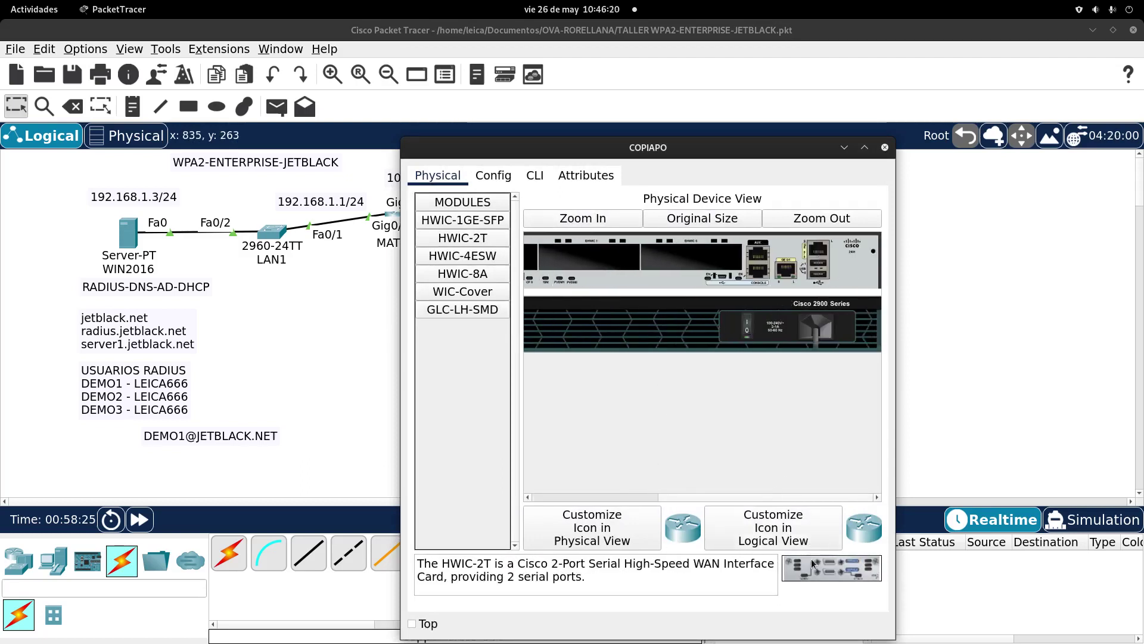
pyautogui.moveTo(462, 238); pyautogui.dragTo(694, 256)
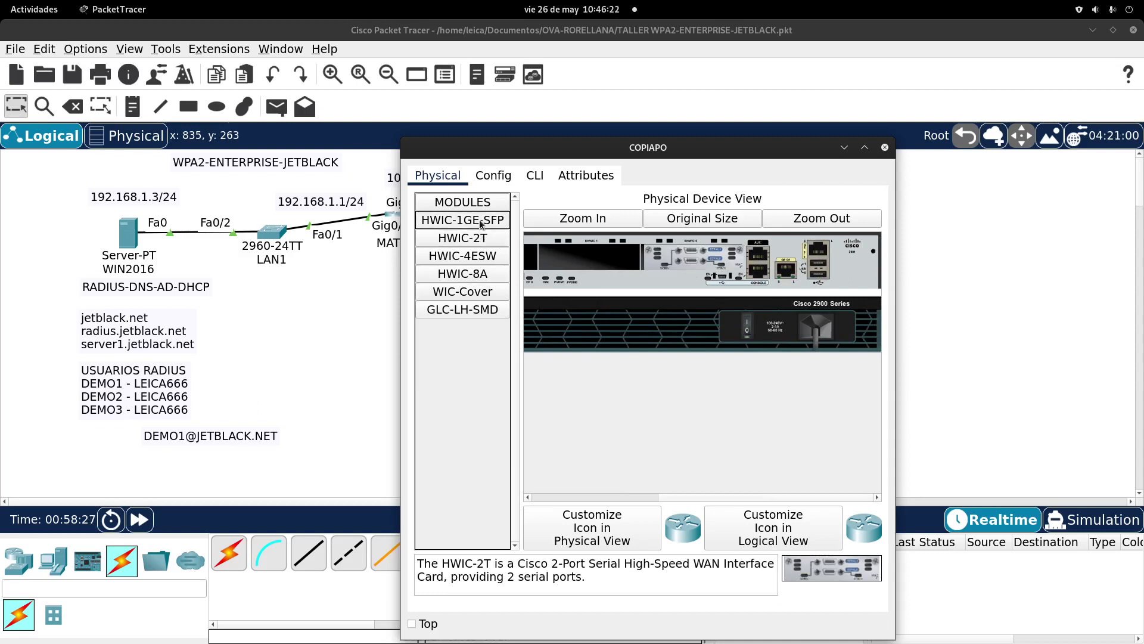
# Step: Fit a WIC cover plate in the first HWIC slot and bring up COPIAPO's booting CLI
pyautogui.click(494, 292)
pyautogui.moveTo(494, 292); pyautogui.dragTo(593, 257)
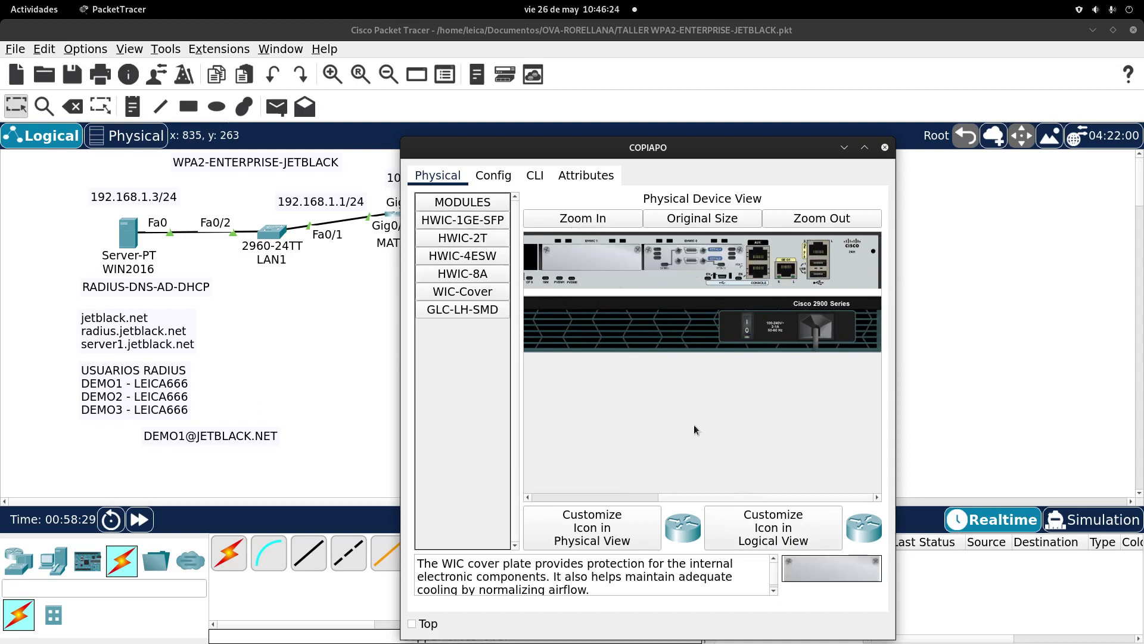
pyautogui.moveTo(658, 499); pyautogui.dragTo(613, 497)
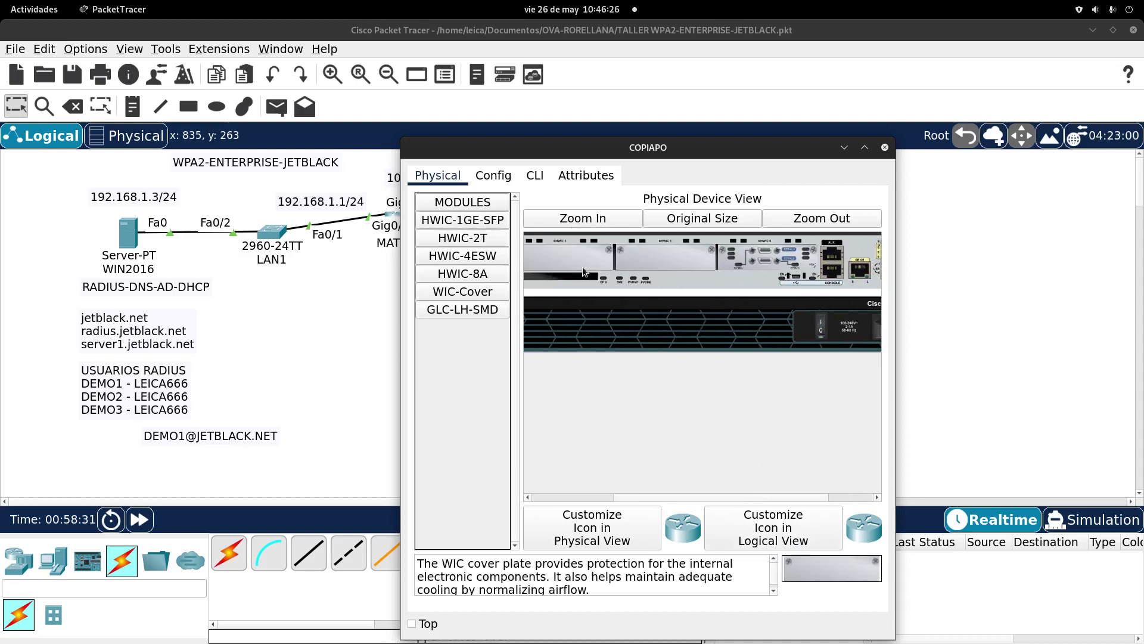
pyautogui.moveTo(731, 495); pyautogui.dragTo(847, 491)
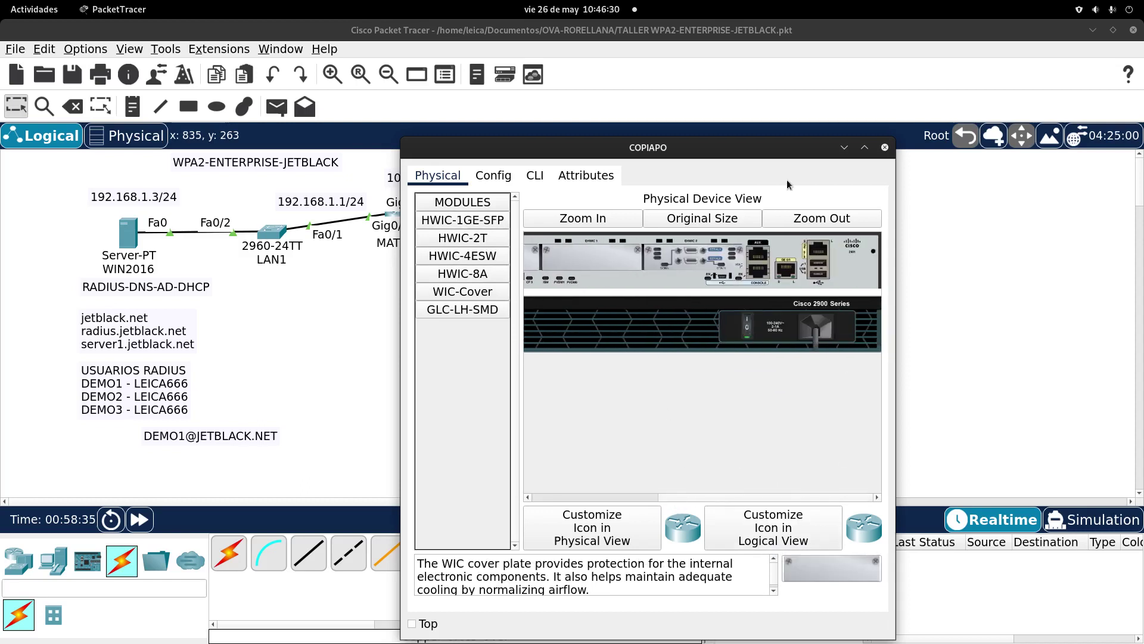
pyautogui.click(540, 178)
pyautogui.moveTo(614, 147); pyautogui.dragTo(629, 55)
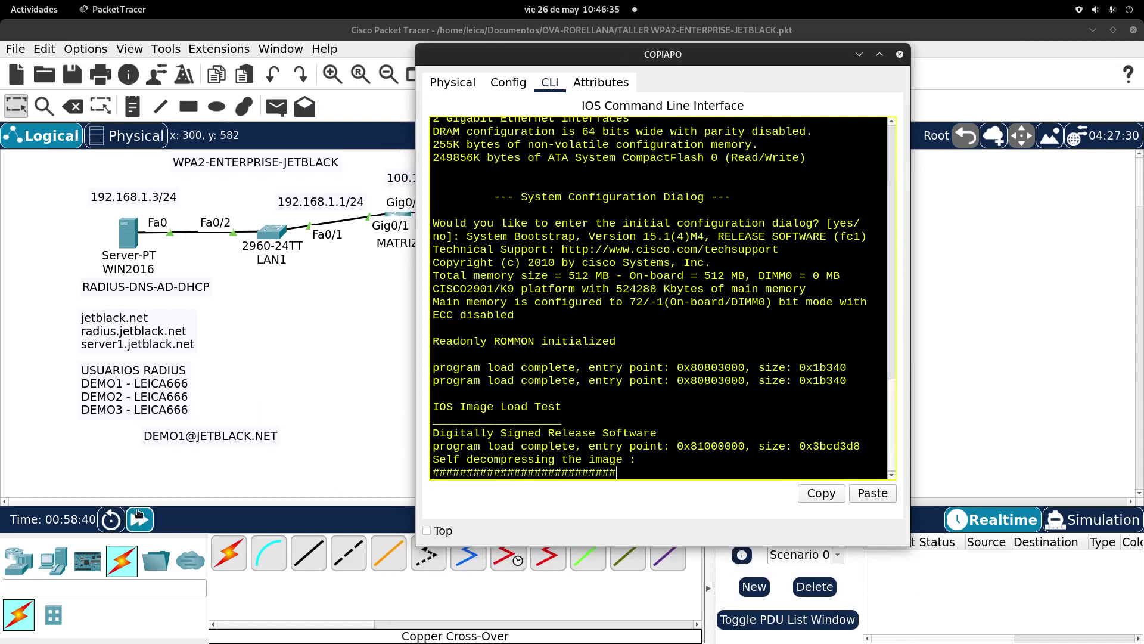
# Step: Fast-forward the boot, decline the initial configuration dialog, and enter privileged EXEC mode
pyautogui.click(139, 519)
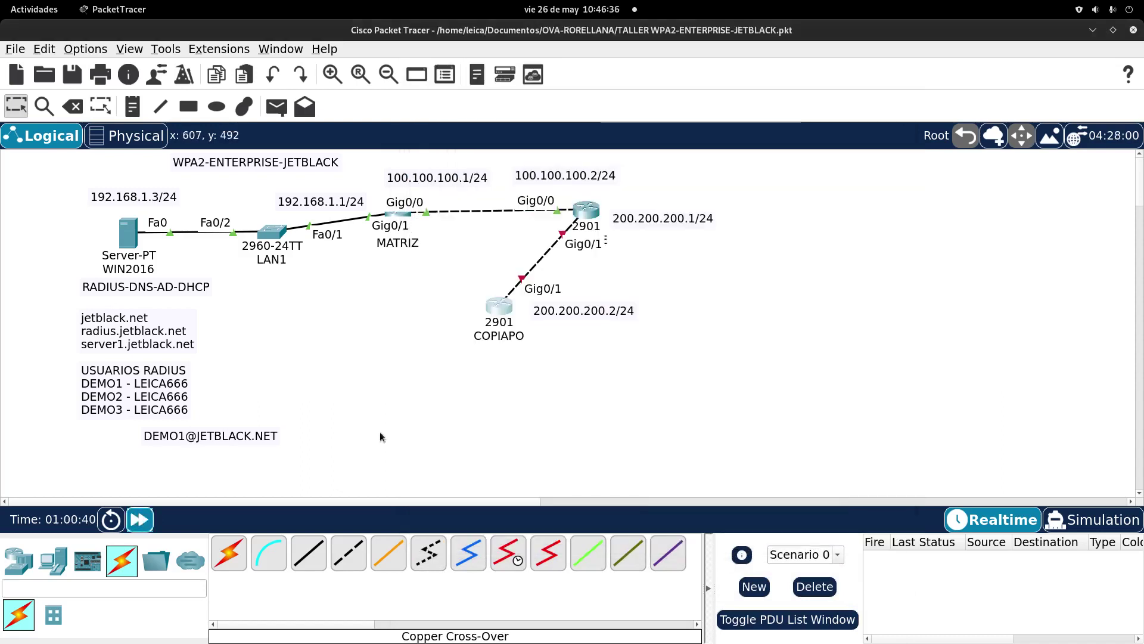
pyautogui.click(505, 308)
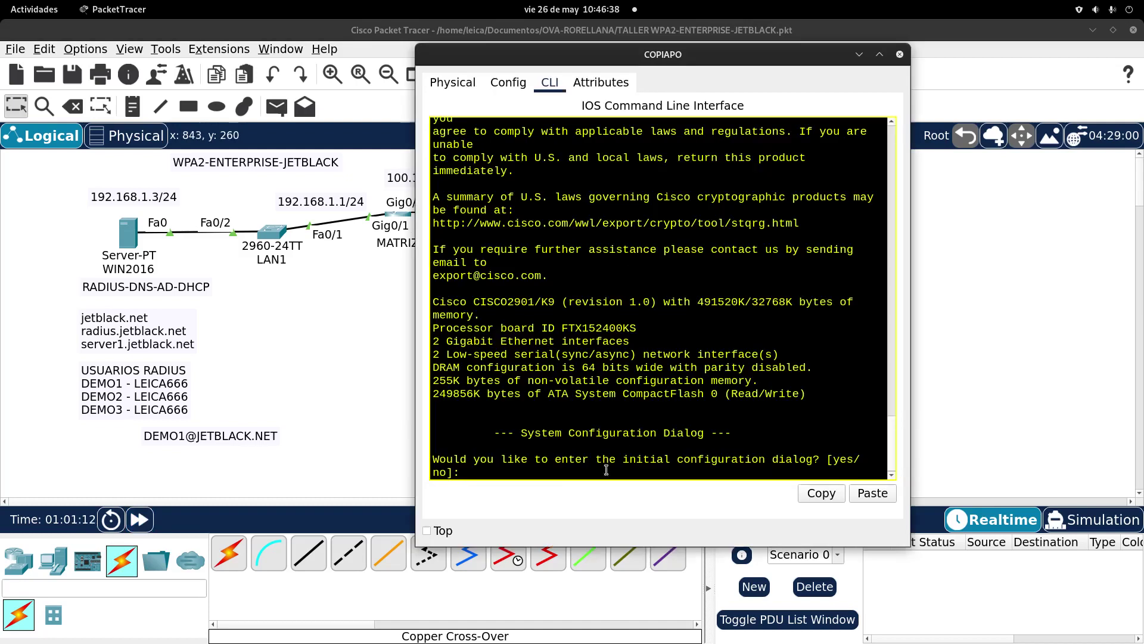
pyautogui.write('no')
pyautogui.press('Return')
pyautogui.press('Return')
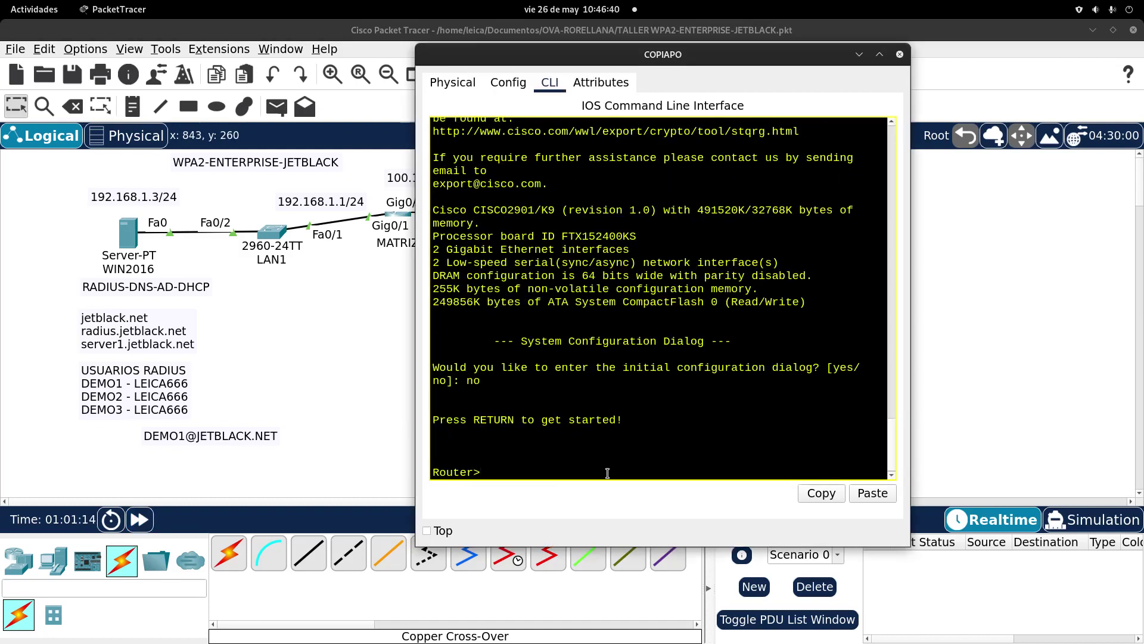
pyautogui.write('en')
pyautogui.press('Tab')
pyautogui.press('Return')
# Step: Enter global configuration and set the router hostname to COPIAPO
pyautogui.write('con')
pyautogui.press('Tab')
pyautogui.write('f')
pyautogui.press('Tab')
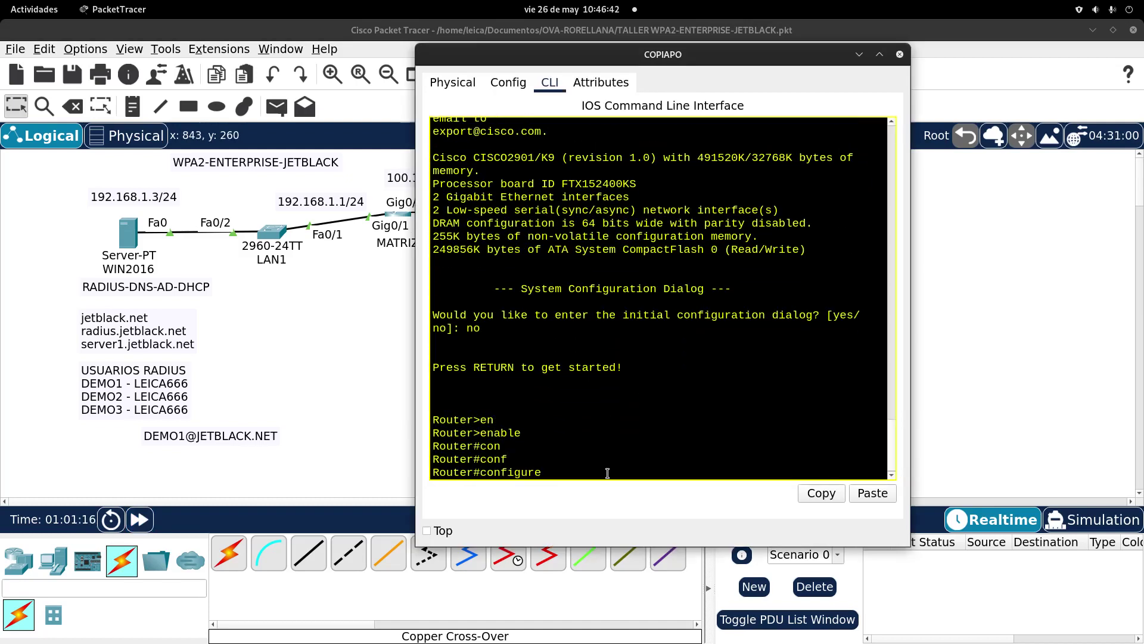
pyautogui.press('Tab')
pyautogui.press('Return')
pyautogui.write('ho')
pyautogui.press('Tab')
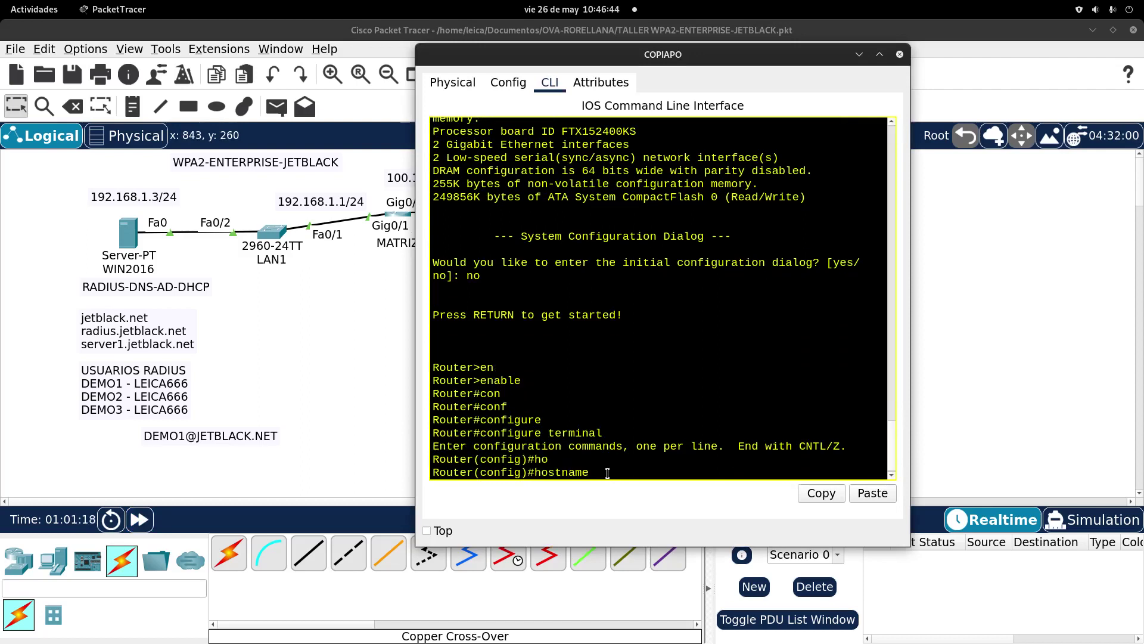
pyautogui.write('COPIAPO')
pyautogui.press('Return')
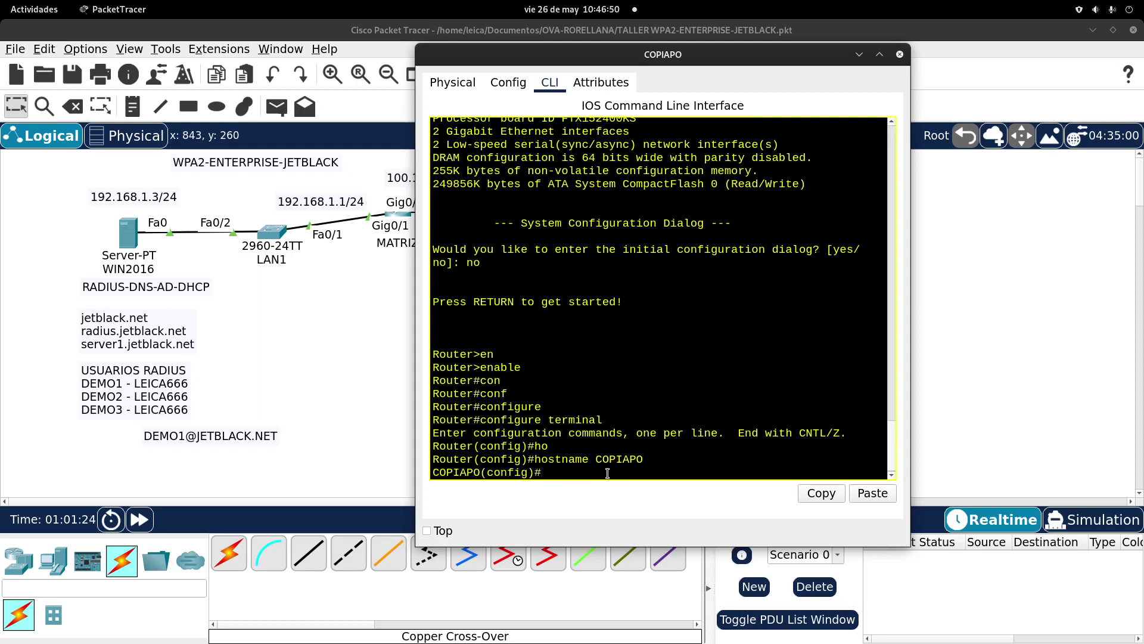
# Step: Enable GigabitEthernet0/1 with no shutdown, then move COPIAPO's window aside
pyautogui.write('in')
pyautogui.press('Tab')
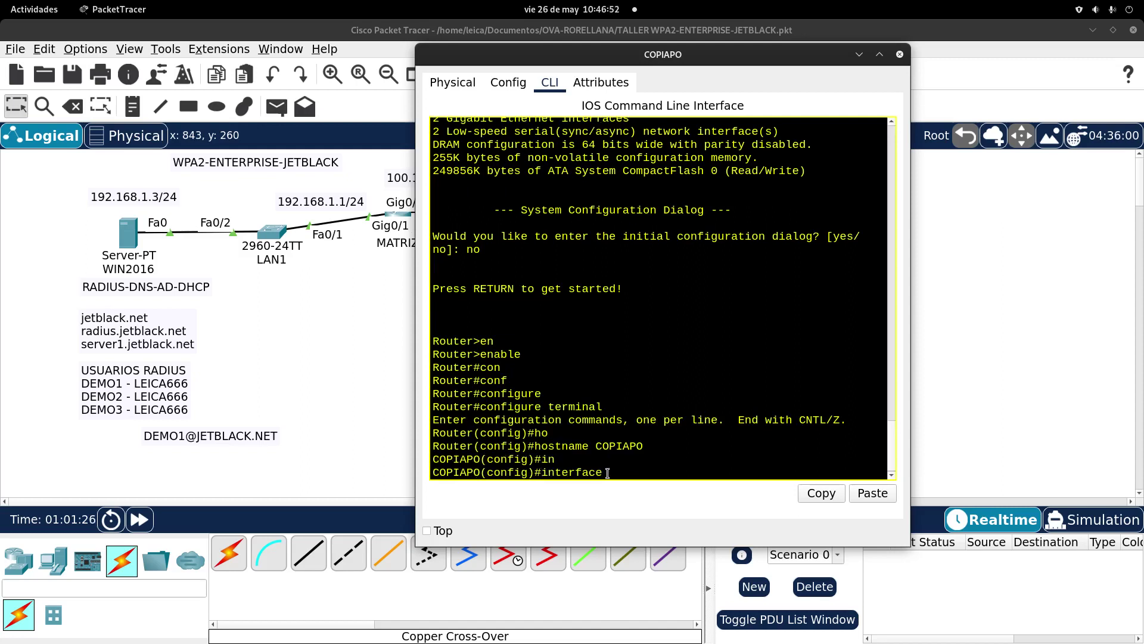
pyautogui.write('g')
pyautogui.press('Tab')
pyautogui.write('0/1')
pyautogui.press('Return')
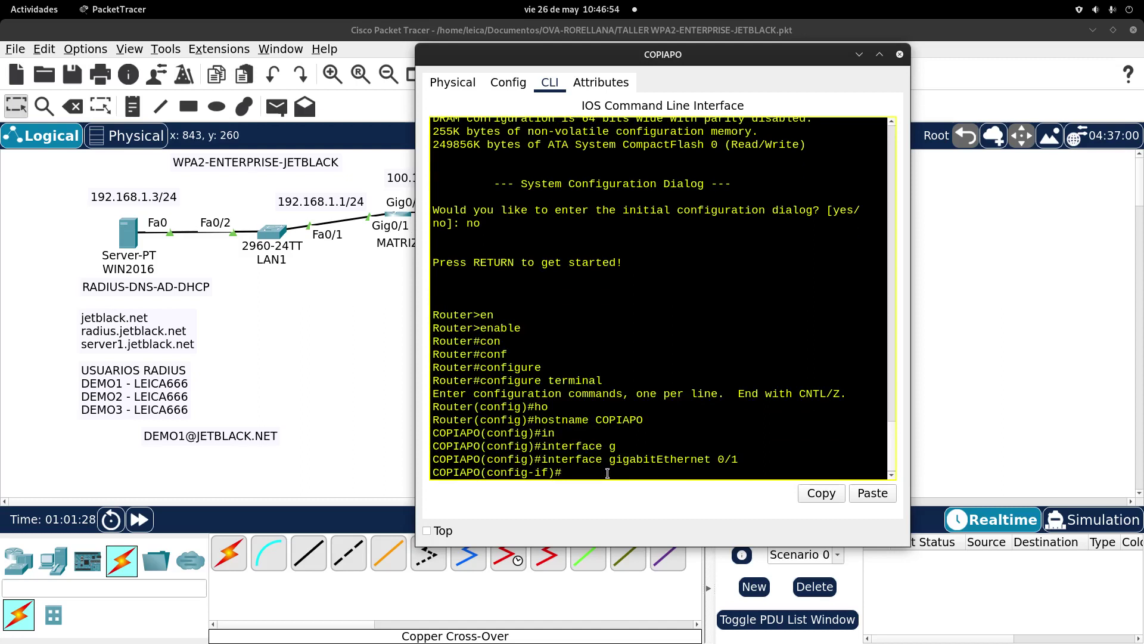
pyautogui.write('no sh')
pyautogui.press('Tab')
pyautogui.press('Return')
pyautogui.press('Return')
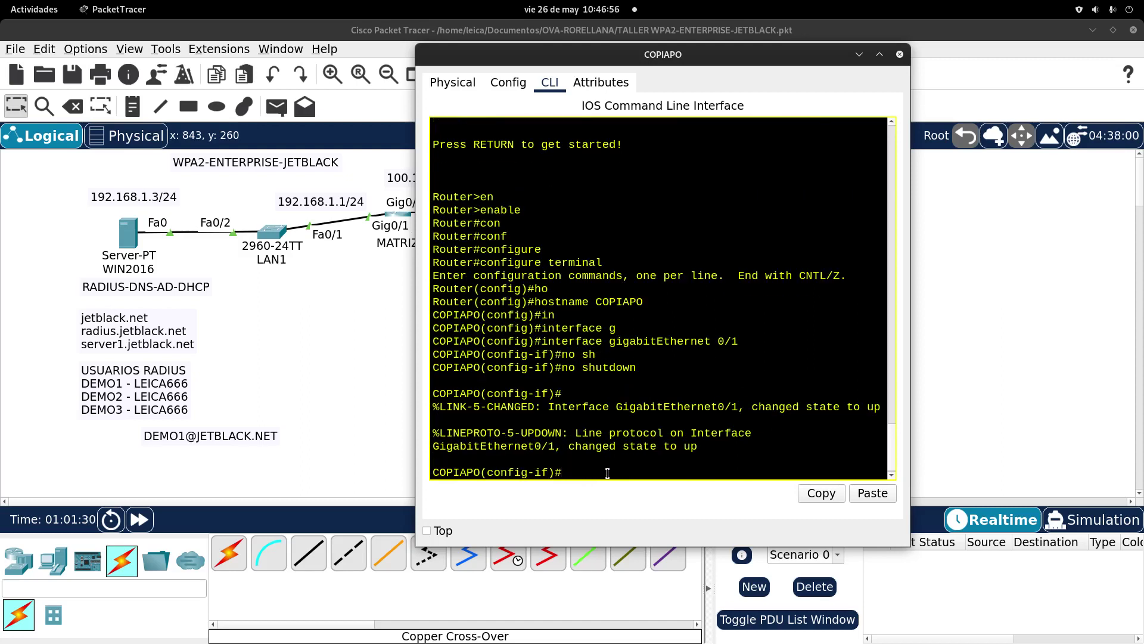
pyautogui.write('ip')
pyautogui.click(324, 24)
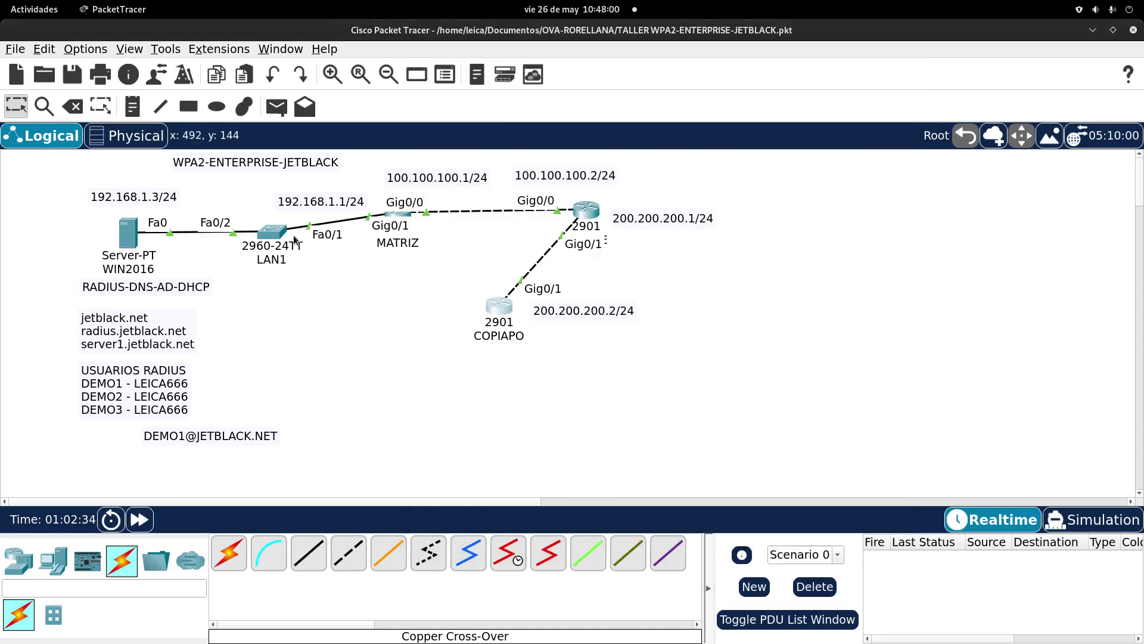
pyautogui.click(501, 306)
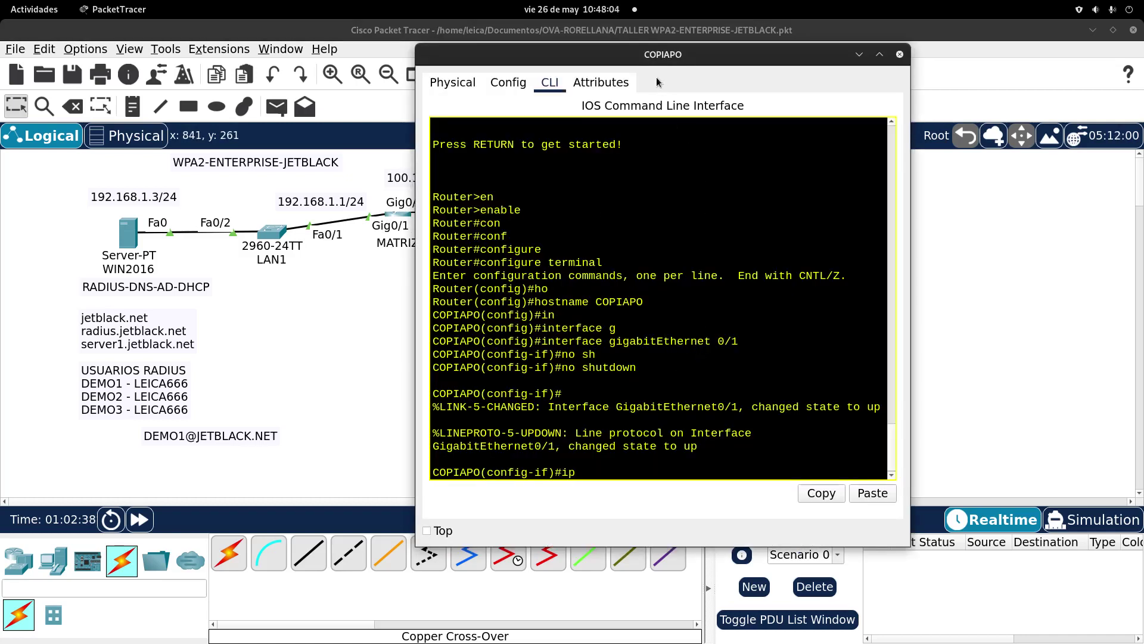
pyautogui.moveTo(651, 58); pyautogui.dragTo(838, 422)
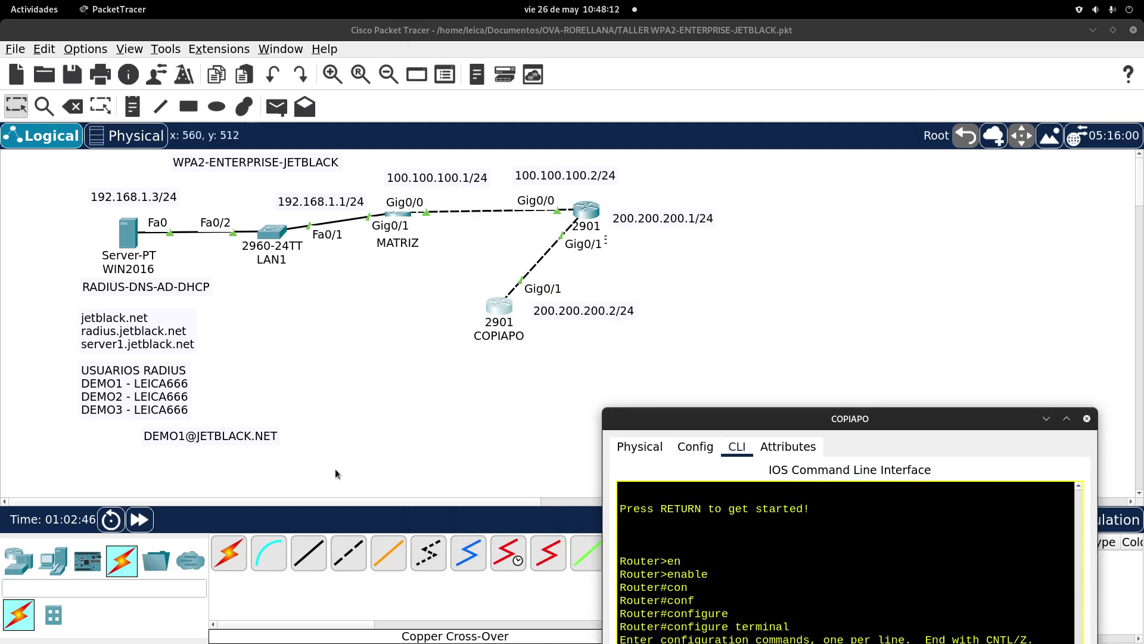
# Step: Drop a 2960 switch below MATRIZ and rename it LAN2
pyautogui.click(53, 561)
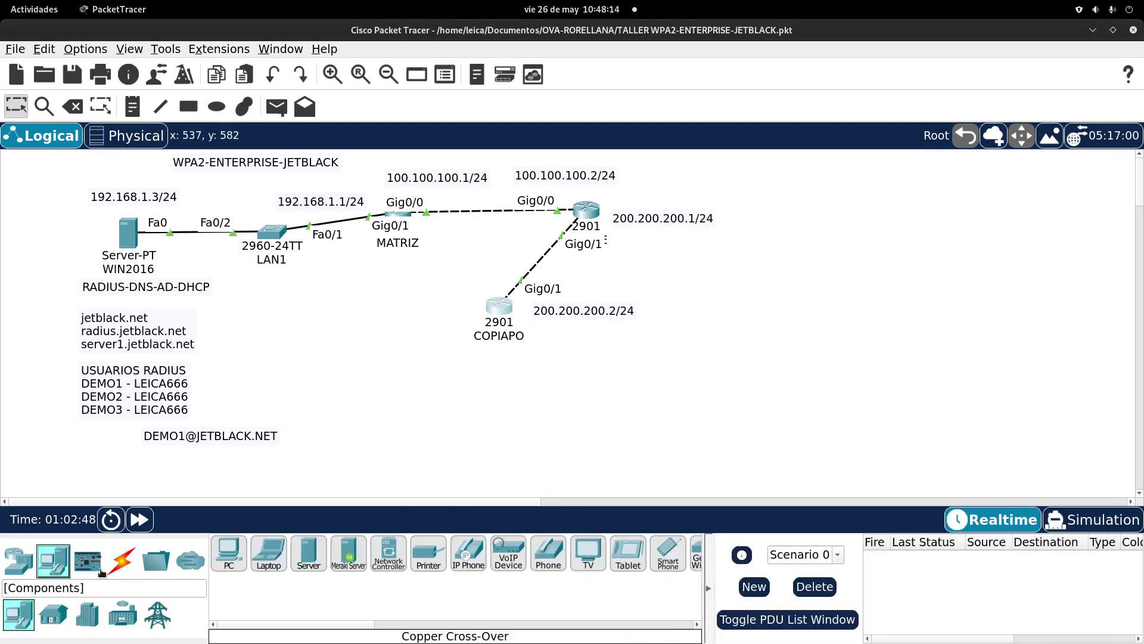
pyautogui.click(20, 562)
pyautogui.click(53, 614)
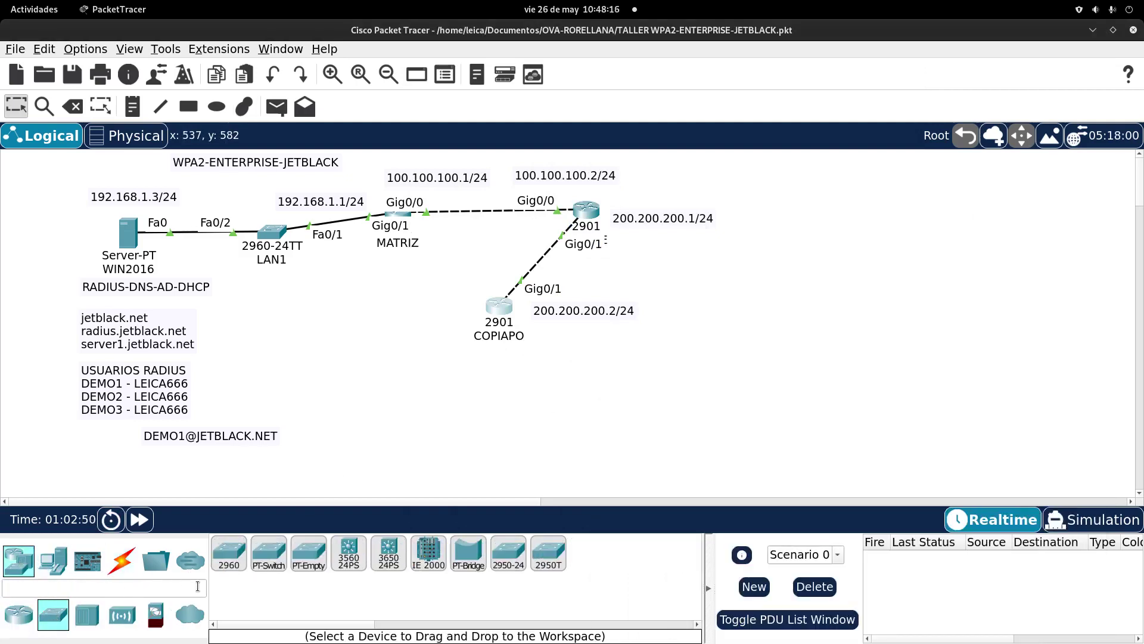
pyautogui.moveTo(233, 552); pyautogui.dragTo(401, 348)
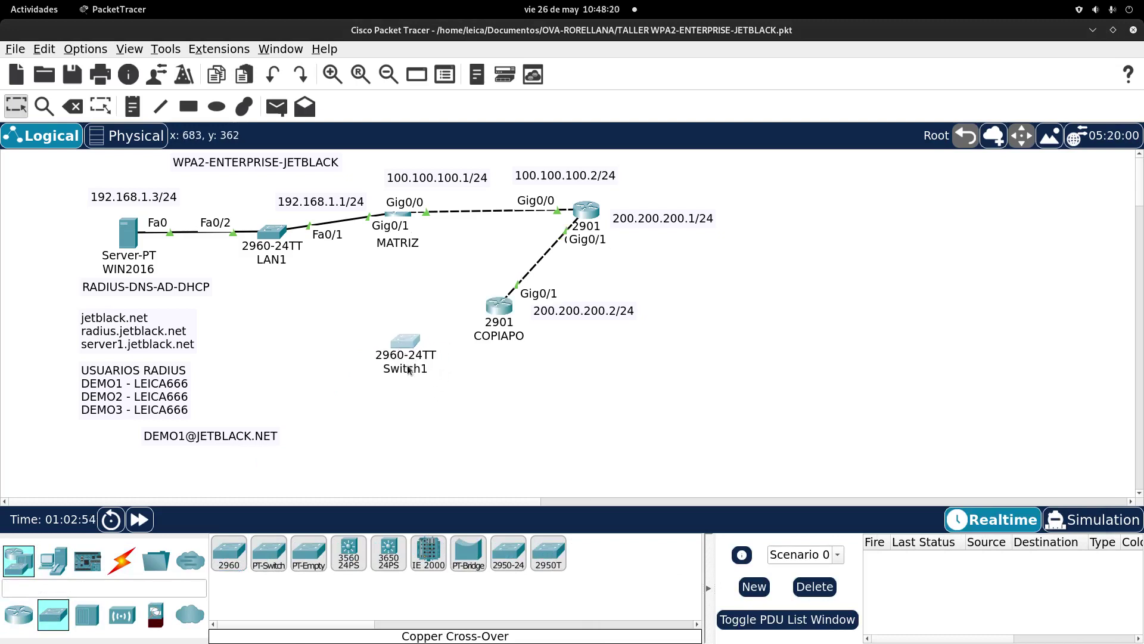
pyautogui.click(406, 368)
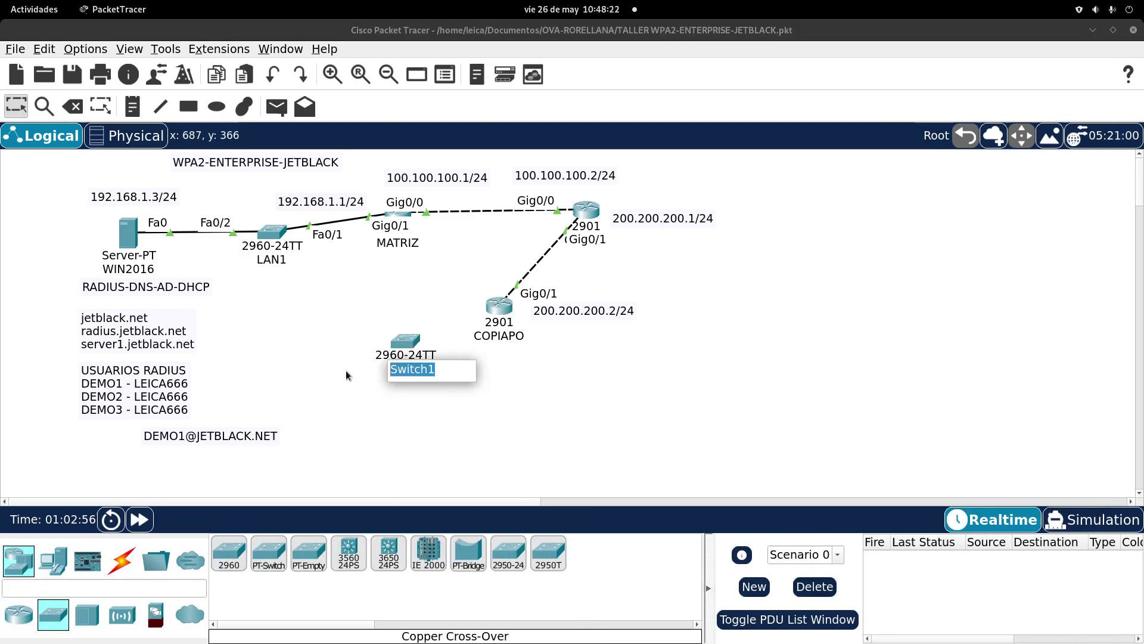
pyautogui.write('LAN2')
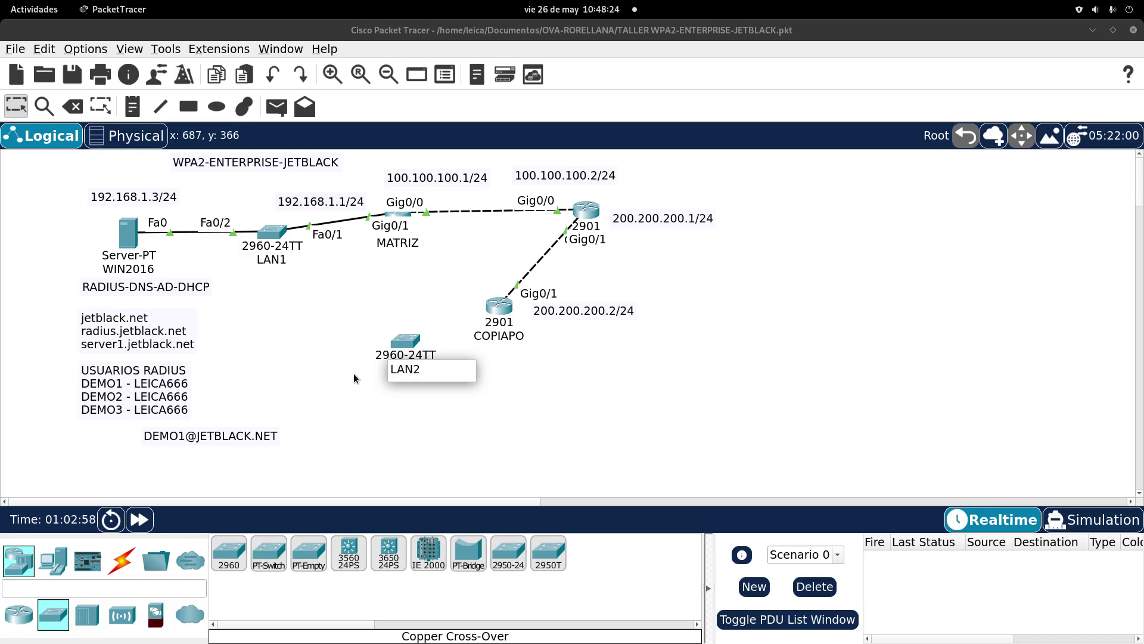
pyautogui.press('Return')
pyautogui.moveTo(410, 345); pyautogui.dragTo(420, 375)
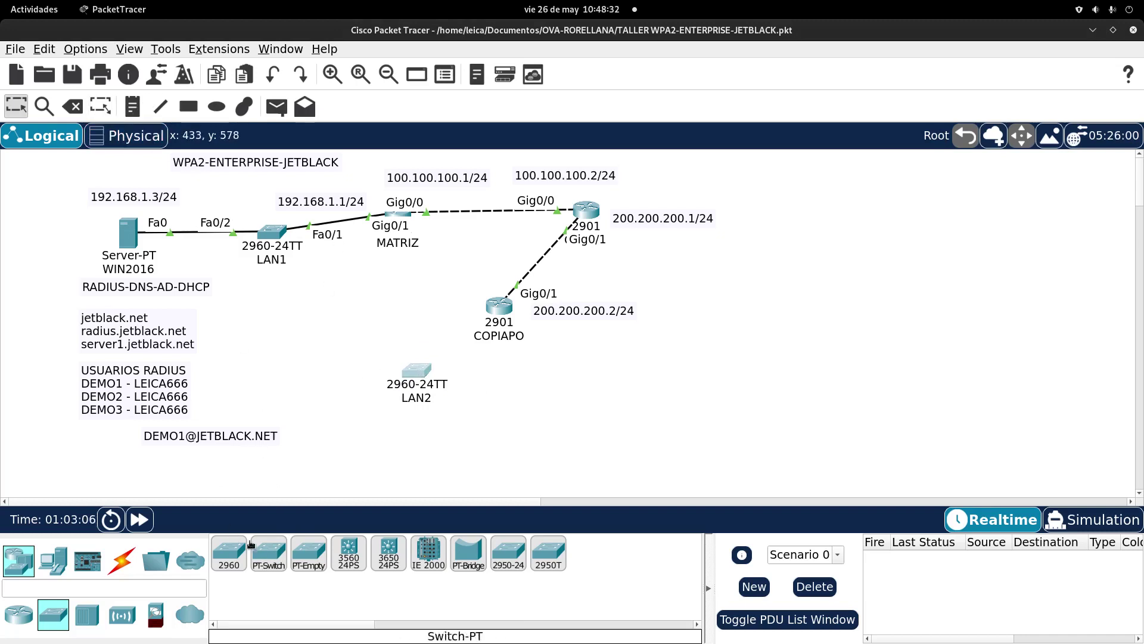
# Step: Cable COPIAPO GigabitEthernet0/0 to LAN2 FastEthernet0/1 with copper straight-through
pyautogui.click(121, 560)
pyautogui.click(349, 553)
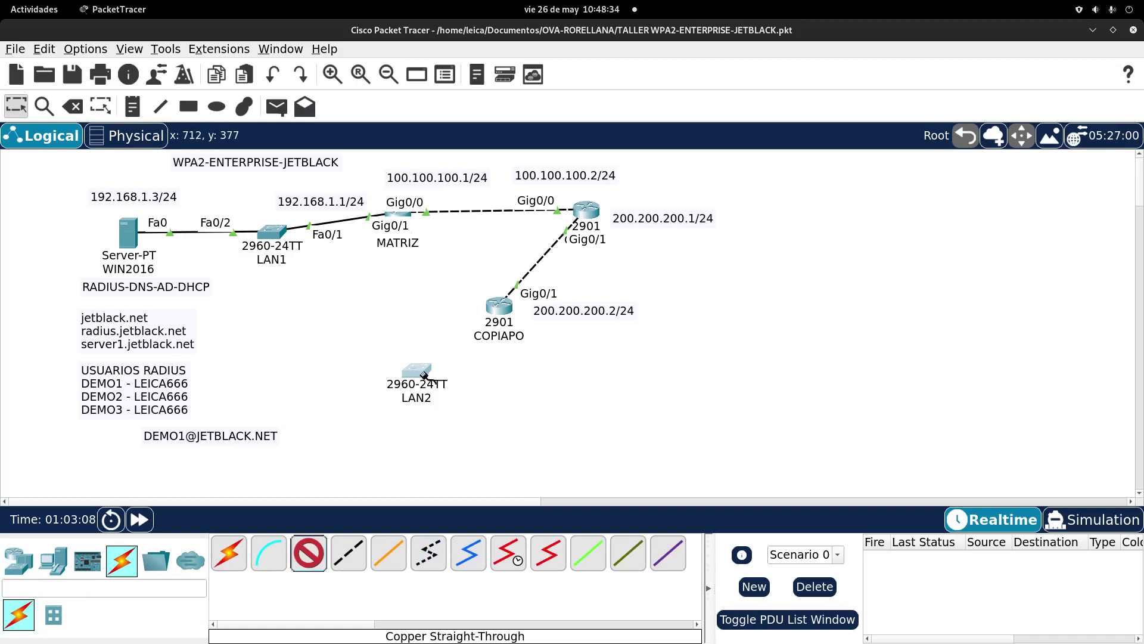
pyautogui.click(500, 307)
pyautogui.click(540, 353)
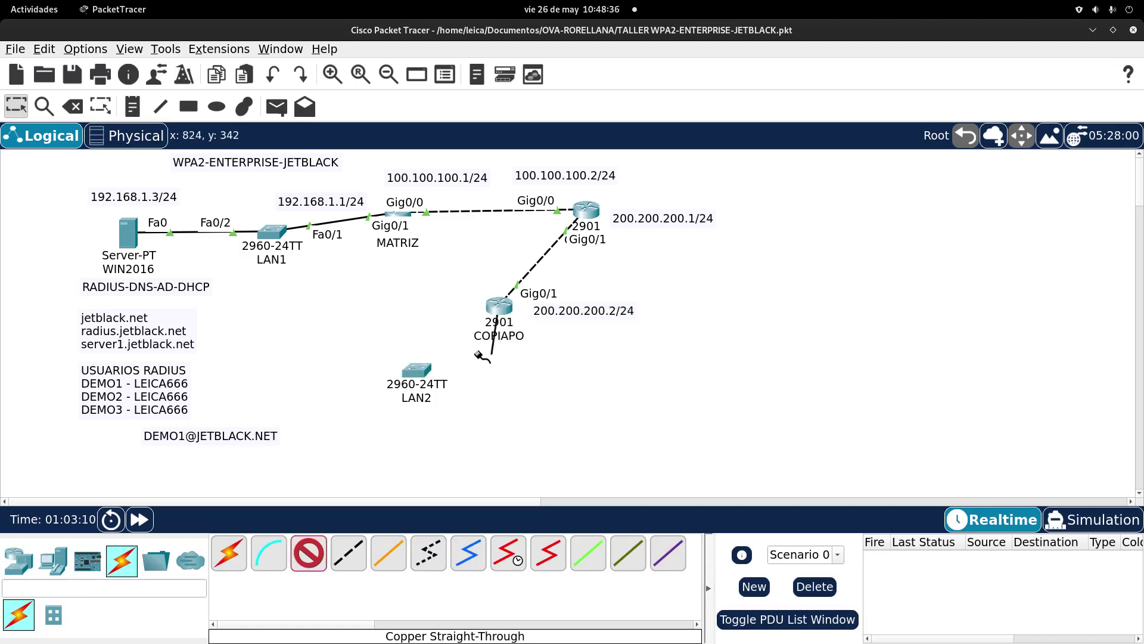
pyautogui.click(420, 373)
pyautogui.click(510, 28)
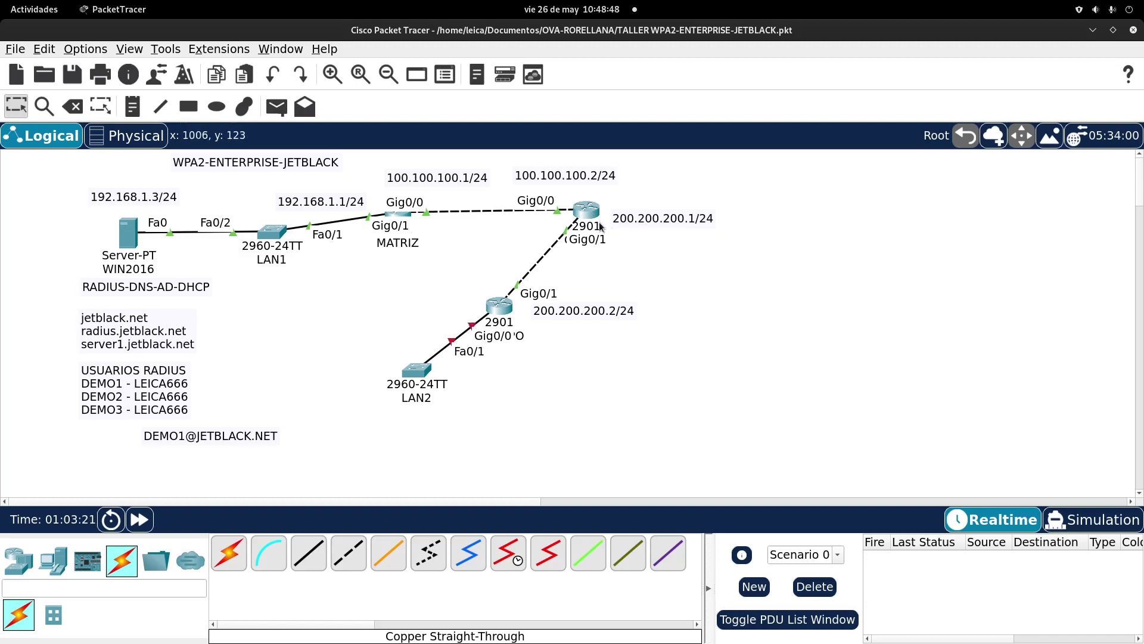
pyautogui.moveTo(588, 218)
pyautogui.mouseDown()
pyautogui.moveTo(613, 237)
pyautogui.moveTo(587, 219)
pyautogui.moveTo(578, 236)
pyautogui.moveTo(585, 220)
pyautogui.mouseUp()
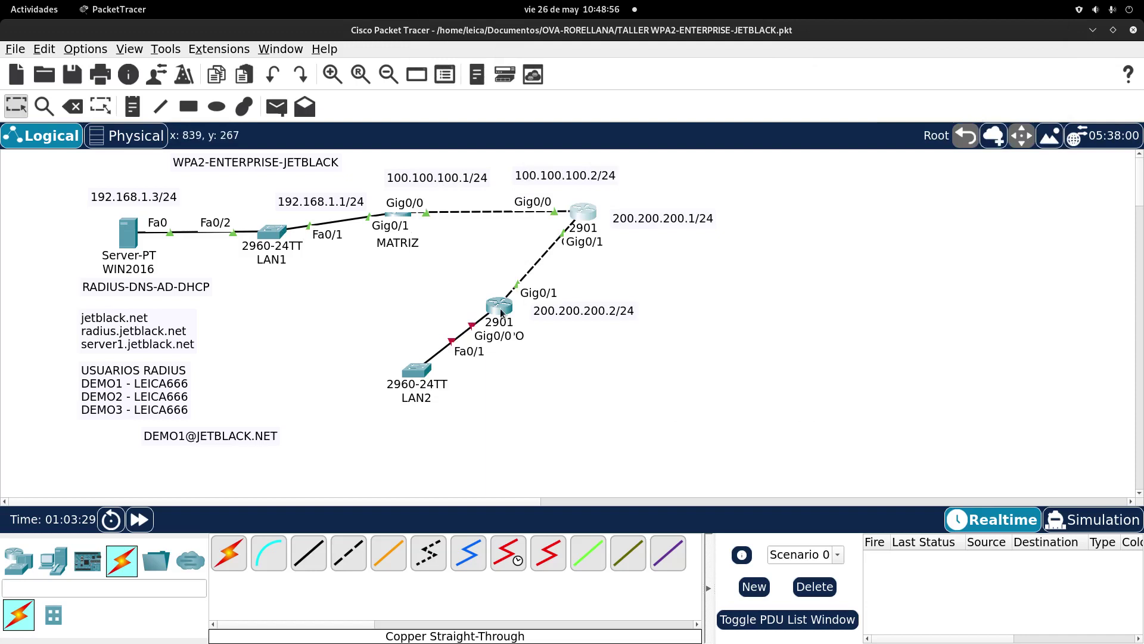
pyautogui.moveTo(423, 377); pyautogui.dragTo(414, 377)
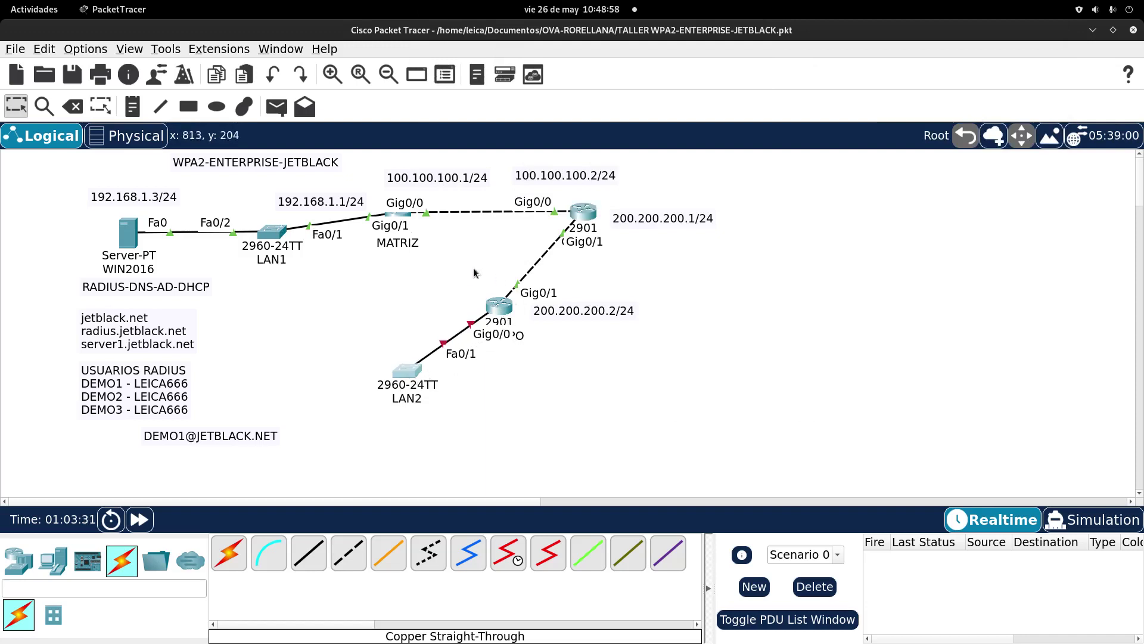
# Step: Add a '192.168.2.1/24' note below COPIAPO
pyautogui.click(133, 107)
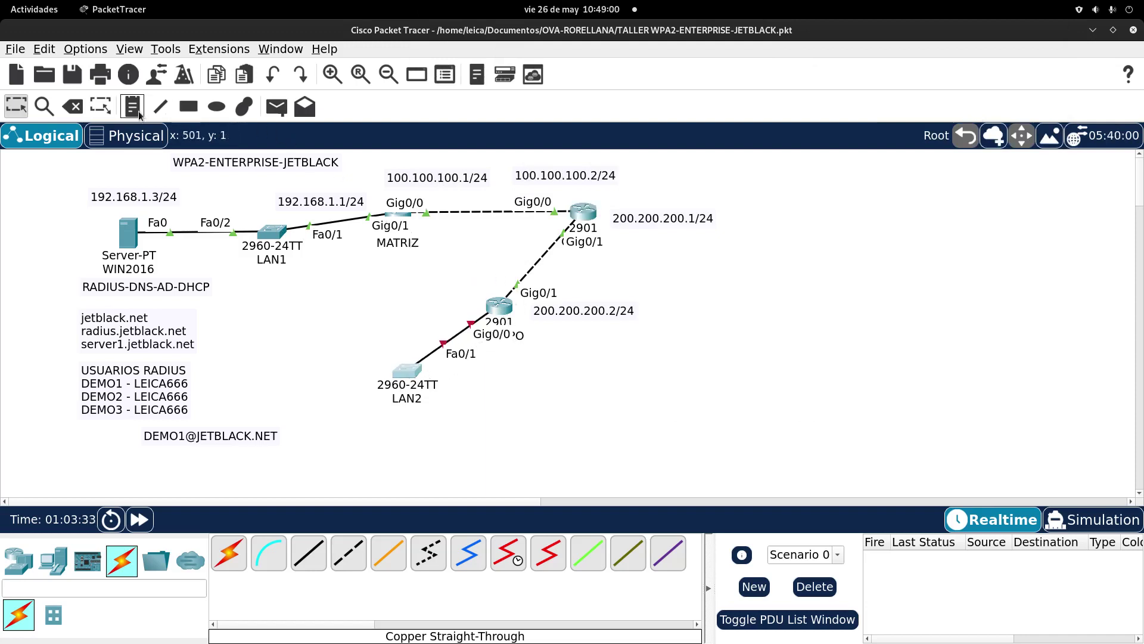
pyautogui.click(491, 361)
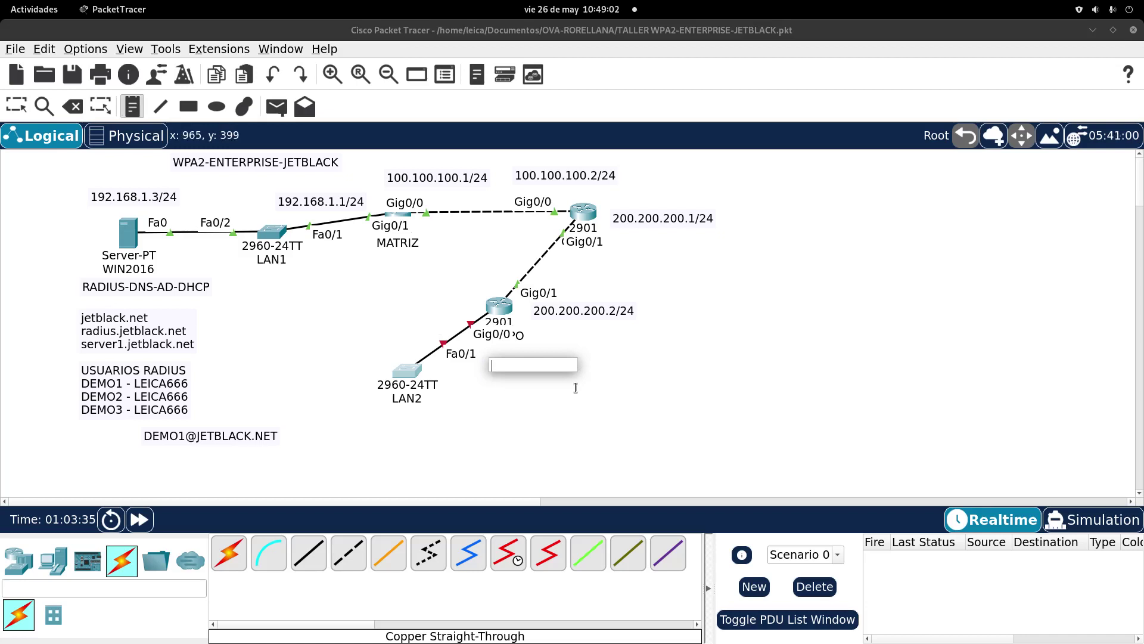
pyautogui.write('192')
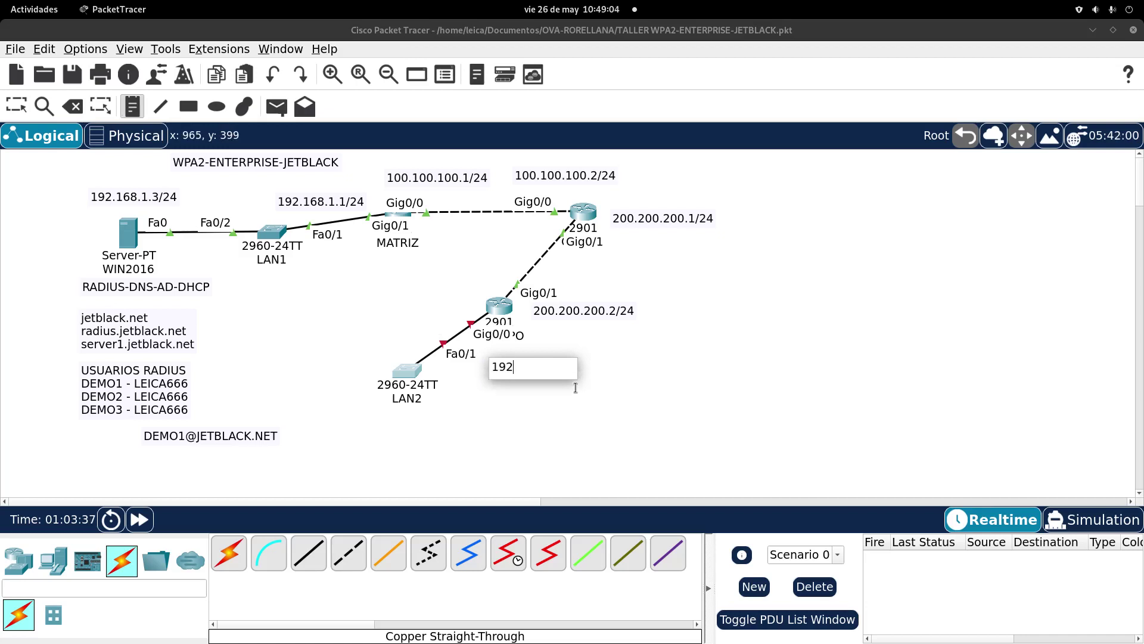
pyautogui.write('.168.2.1/24')
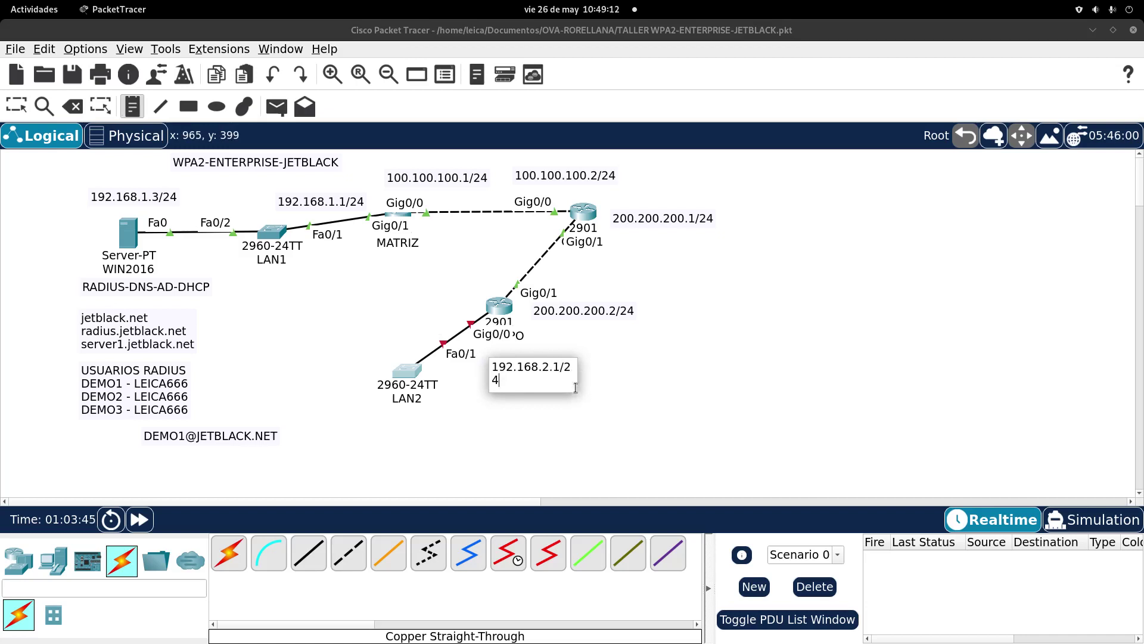
pyautogui.click(600, 284)
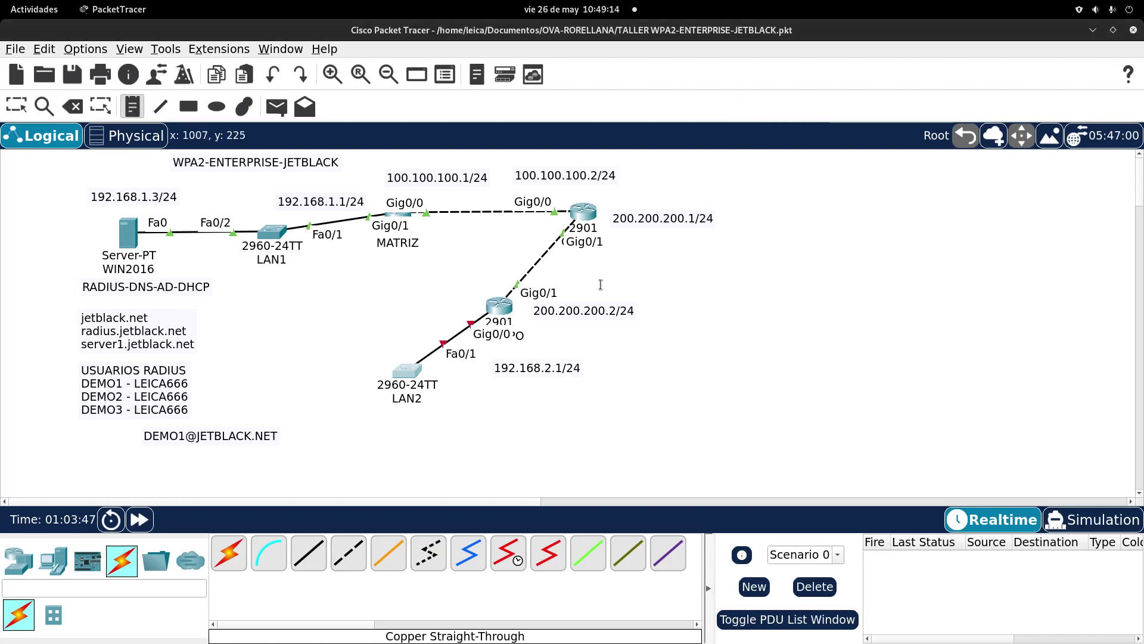
# Step: Rearrange LAN2, COPIAPO and the IP labels, then open COPIAPO's command line
pyautogui.click(16, 106)
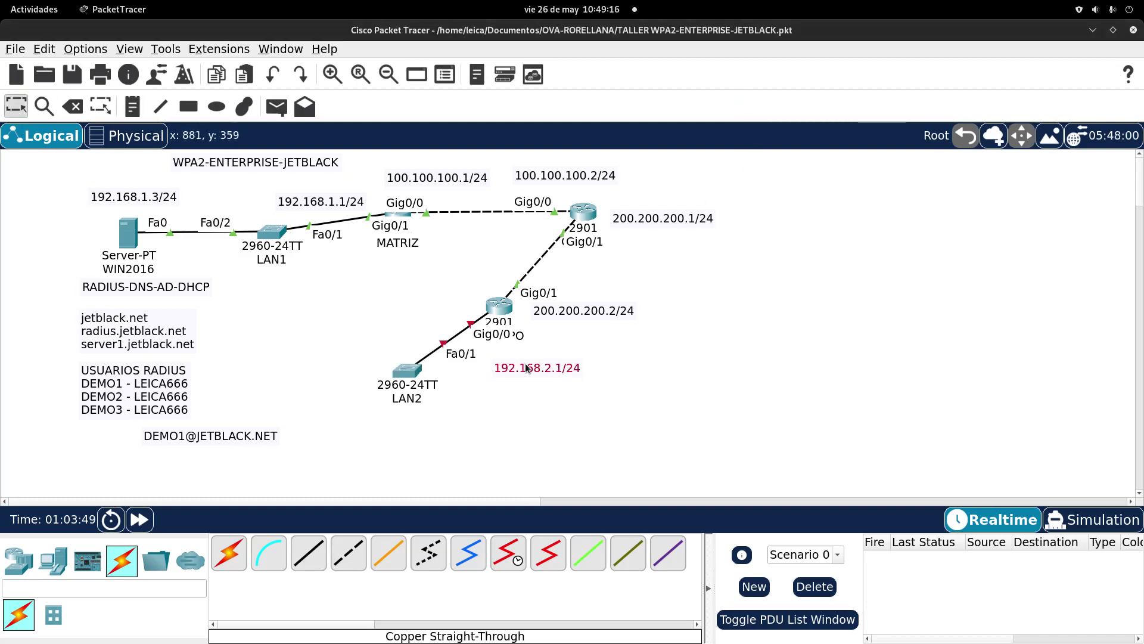
pyautogui.moveTo(527, 368); pyautogui.dragTo(509, 366)
pyautogui.moveTo(407, 371); pyautogui.dragTo(391, 376)
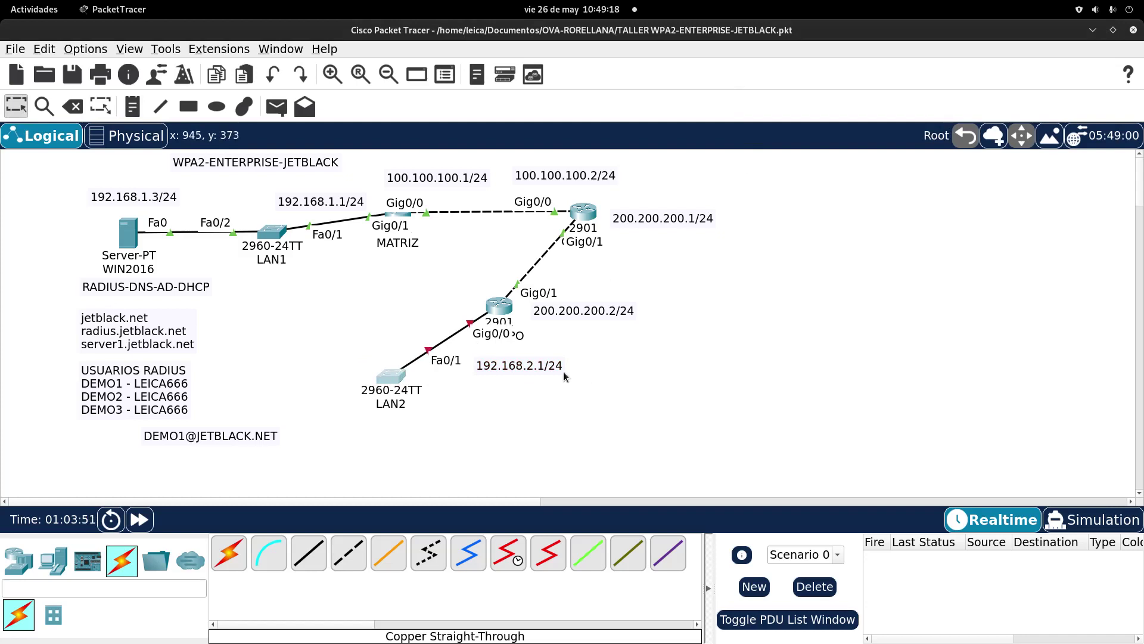
pyautogui.moveTo(551, 366); pyautogui.dragTo(577, 361)
pyautogui.moveTo(494, 307)
pyautogui.mouseDown()
pyautogui.moveTo(539, 257)
pyautogui.moveTo(477, 315)
pyautogui.moveTo(480, 305)
pyautogui.moveTo(596, 331)
pyautogui.moveTo(571, 338)
pyautogui.moveTo(708, 326)
pyautogui.moveTo(486, 301)
pyautogui.moveTo(487, 315)
pyautogui.mouseUp()
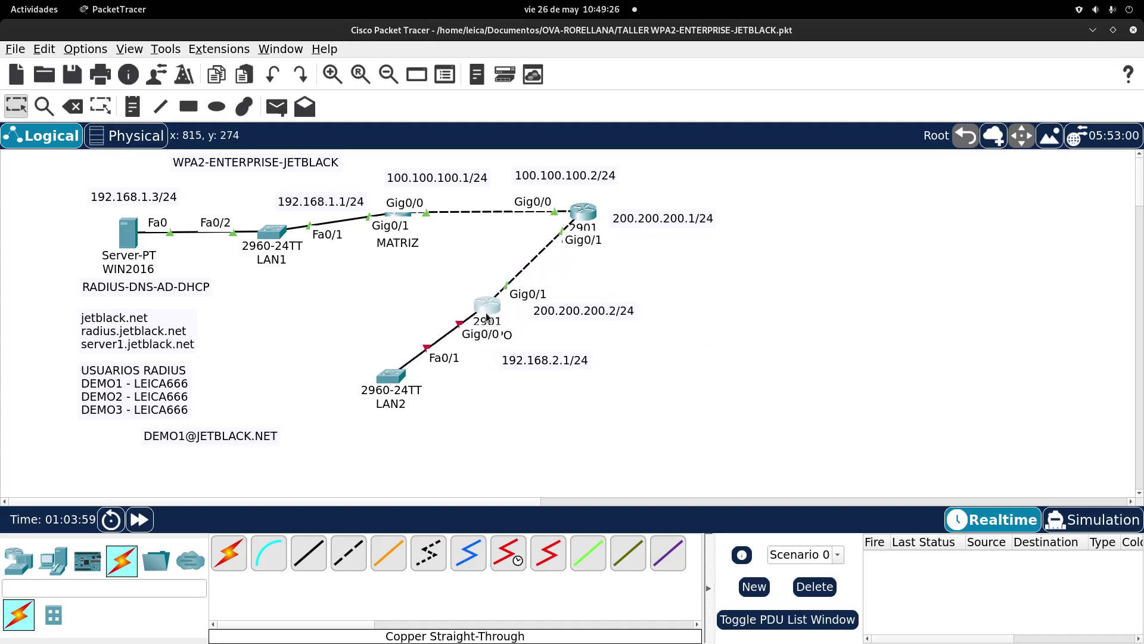
pyautogui.moveTo(581, 308)
pyautogui.mouseDown()
pyautogui.moveTo(582, 293)
pyautogui.moveTo(585, 310)
pyautogui.mouseUp()
pyautogui.moveTo(567, 360); pyautogui.dragTo(559, 365)
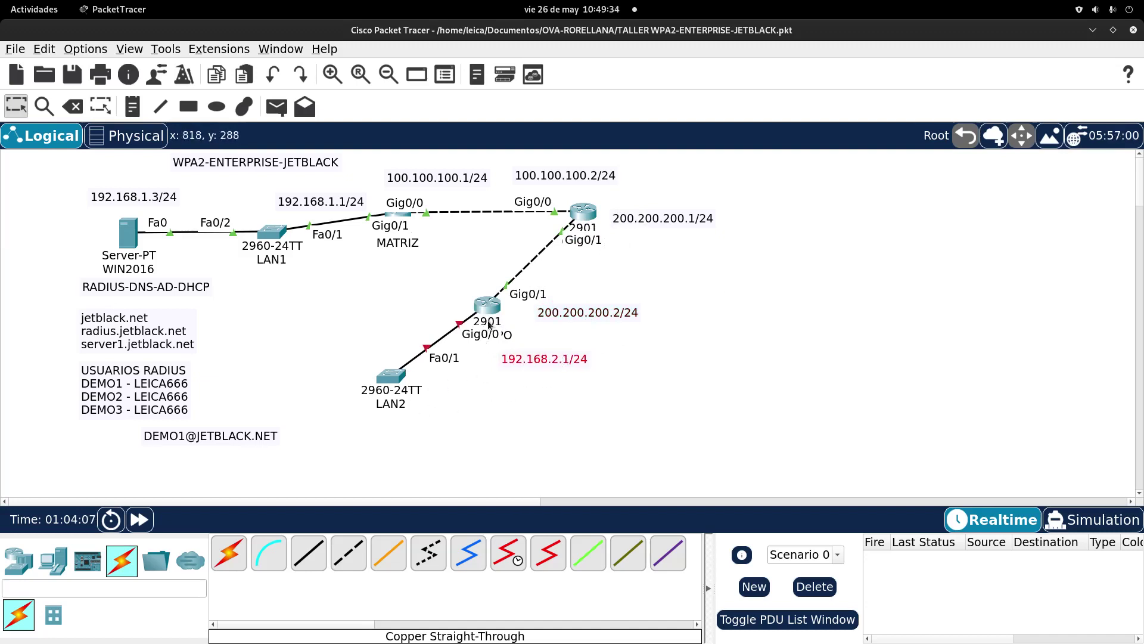
pyautogui.moveTo(541, 360); pyautogui.dragTo(525, 360)
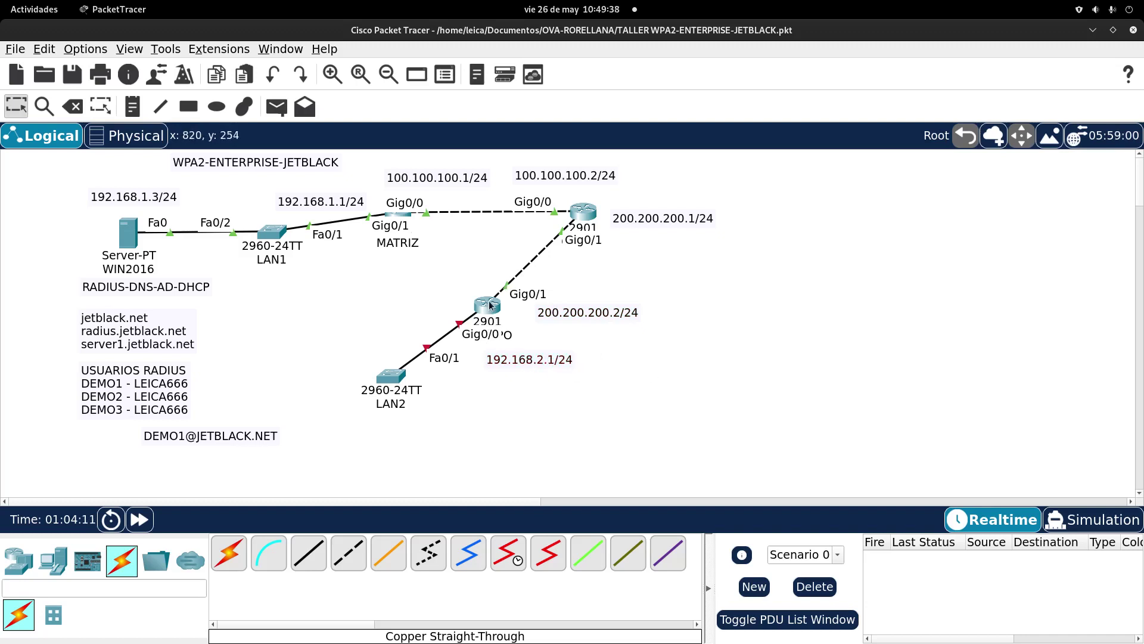
pyautogui.click(489, 305)
pyautogui.moveTo(792, 414); pyautogui.dragTo(750, 393)
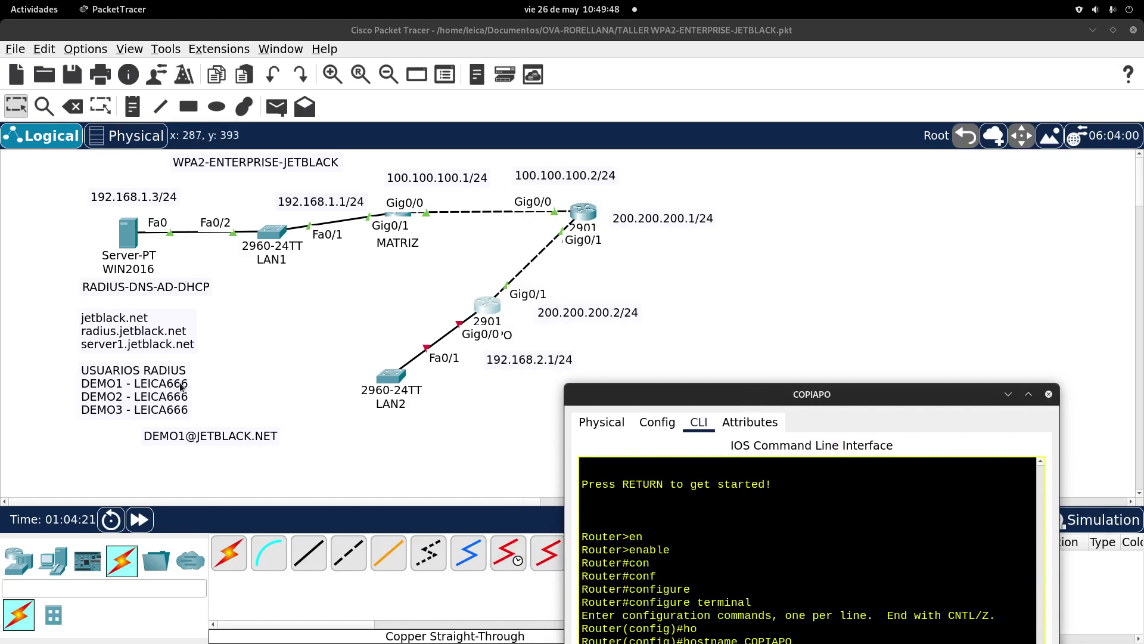
# Step: Reposition both 2901 routers and the 192.168.2.1/24 label, then reopen COPIAPO's CLI
pyautogui.click(809, 267)
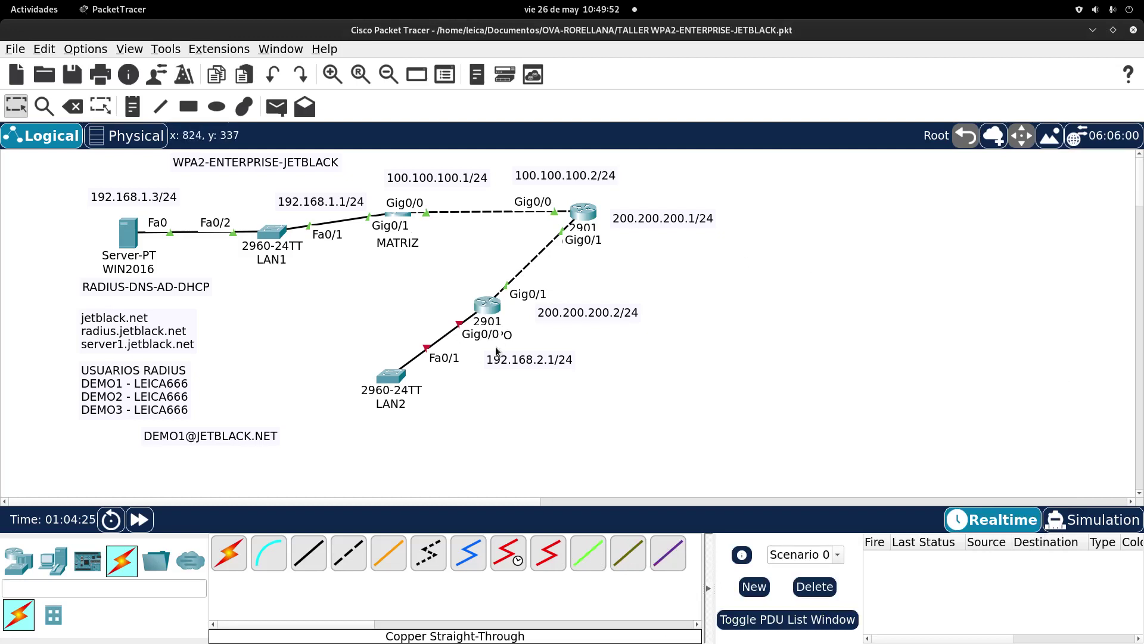
pyautogui.moveTo(481, 309)
pyautogui.mouseDown()
pyautogui.moveTo(447, 297)
pyautogui.moveTo(470, 311)
pyautogui.mouseUp()
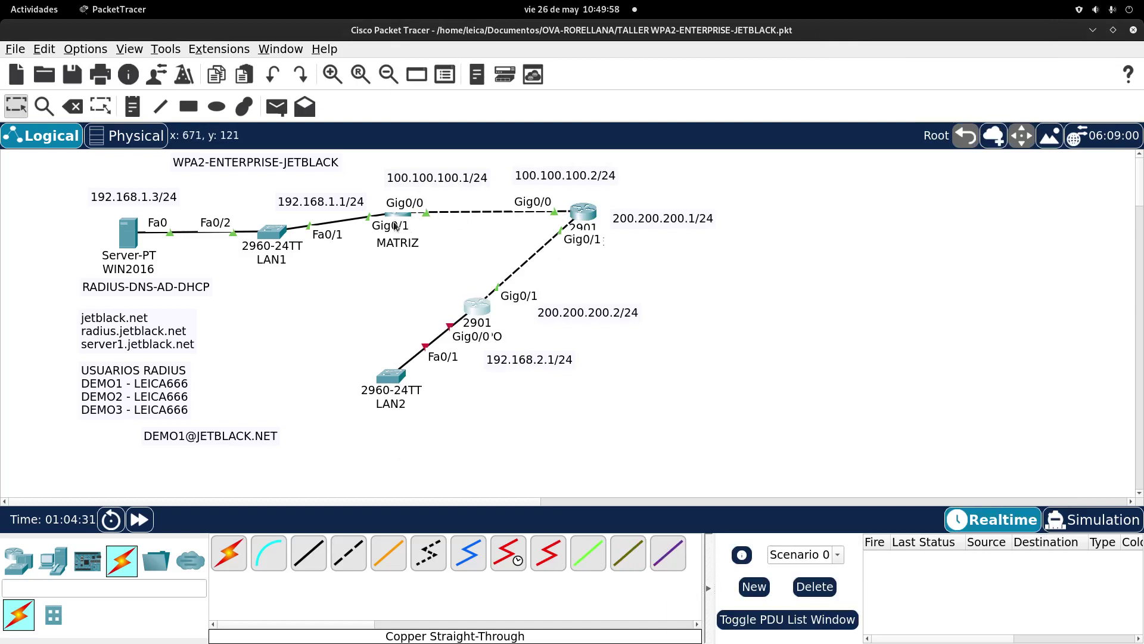
pyautogui.moveTo(576, 209)
pyautogui.mouseDown()
pyautogui.moveTo(491, 197)
pyautogui.moveTo(559, 212)
pyautogui.mouseUp()
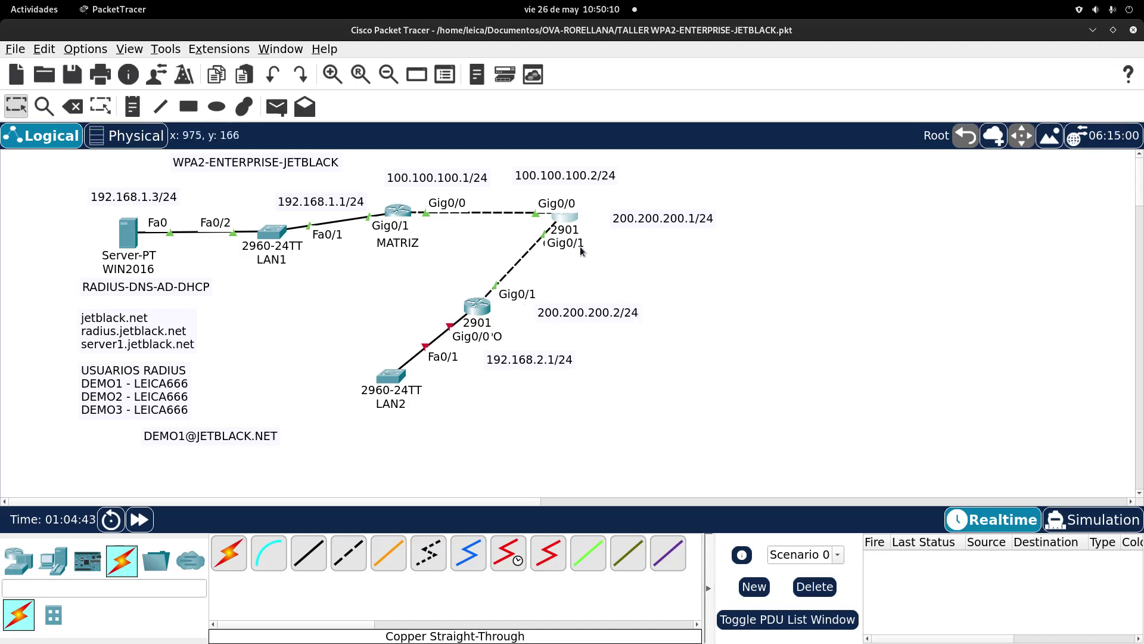
pyautogui.moveTo(565, 217)
pyautogui.mouseDown()
pyautogui.moveTo(670, 223)
pyautogui.moveTo(569, 214)
pyautogui.moveTo(443, 224)
pyautogui.moveTo(571, 228)
pyautogui.mouseUp()
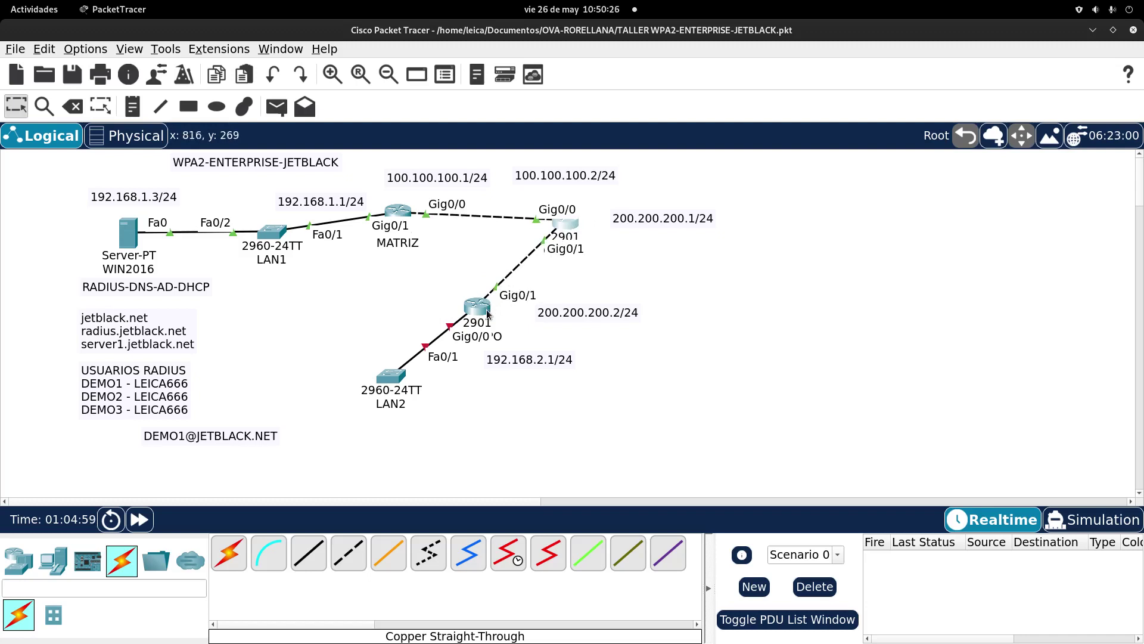
pyautogui.moveTo(487, 314)
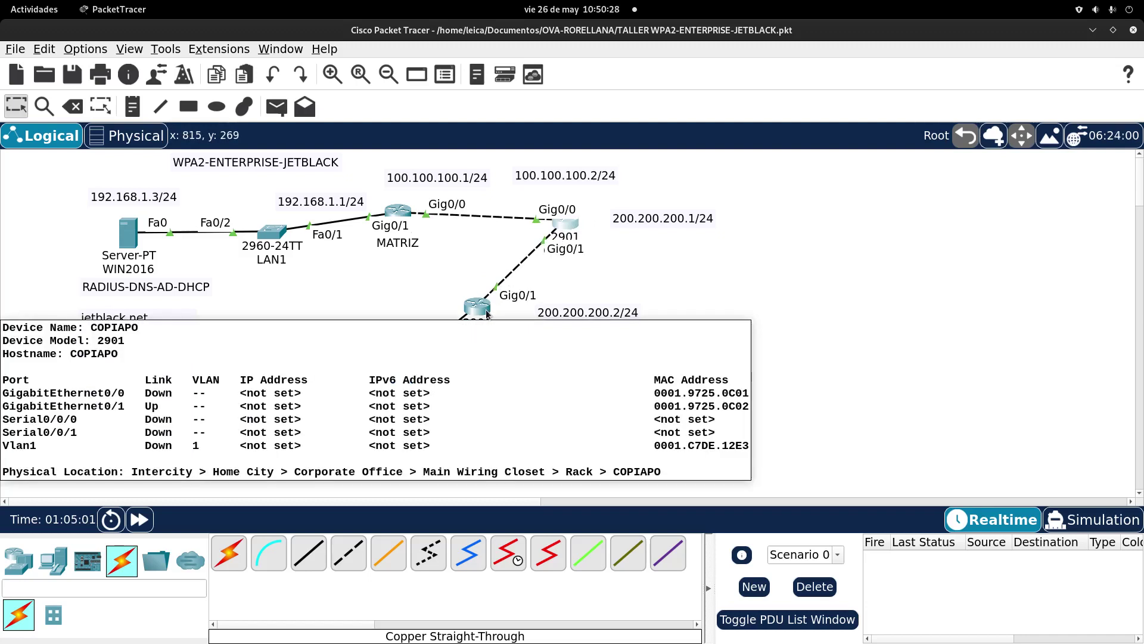
pyautogui.moveTo(485, 314)
pyautogui.mouseDown()
pyautogui.moveTo(435, 271)
pyautogui.moveTo(491, 317)
pyautogui.moveTo(484, 299)
pyautogui.mouseUp()
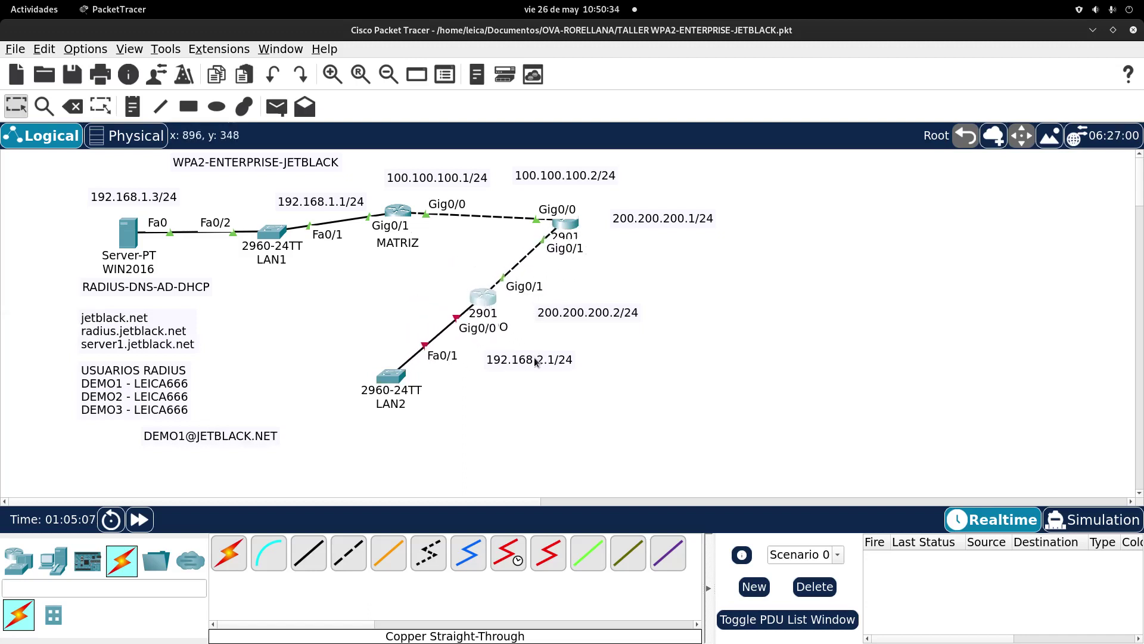
pyautogui.click(535, 362)
pyautogui.moveTo(519, 364); pyautogui.dragTo(505, 370)
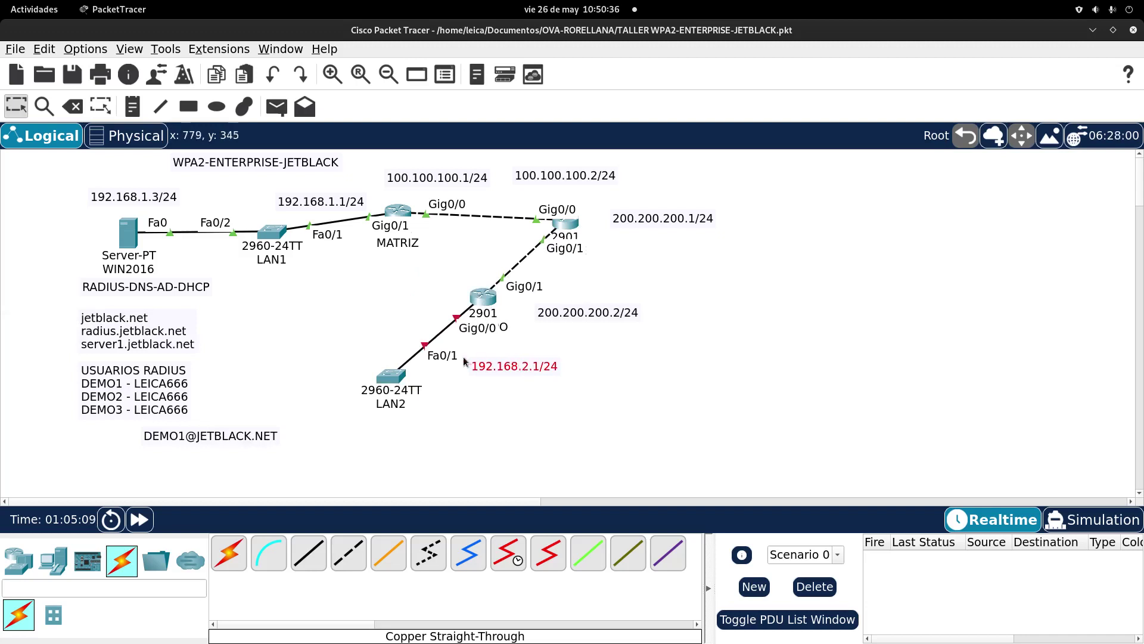
pyautogui.click(486, 306)
pyautogui.moveTo(664, 459); pyautogui.dragTo(654, 167)
# Step: Assign 200.200.200.2 255.255.255.0 to COPIAPO's GigabitEthernet0/1
pyautogui.write('ip')
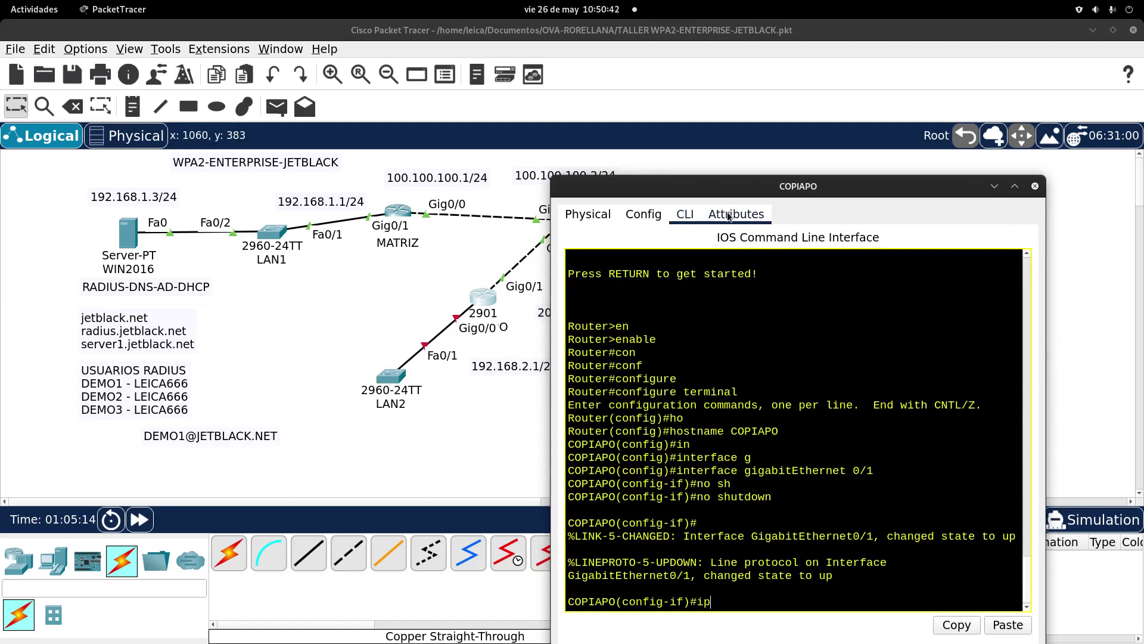
pyautogui.moveTo(715, 192); pyautogui.dragTo(681, 87)
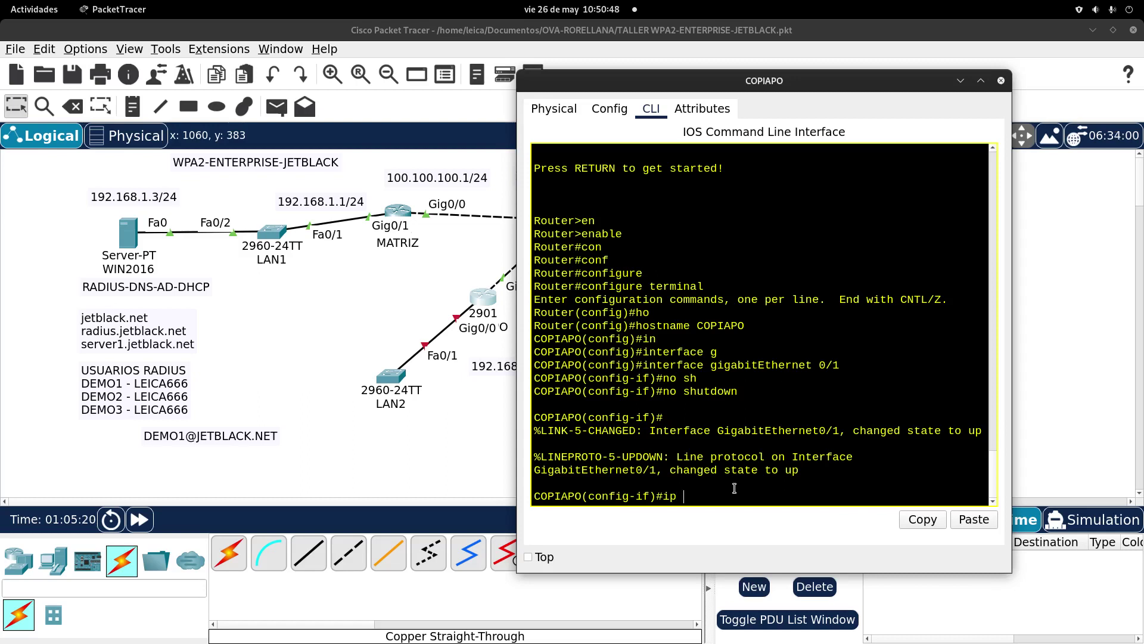
pyautogui.write('ADD')
pyautogui.press('Tab')
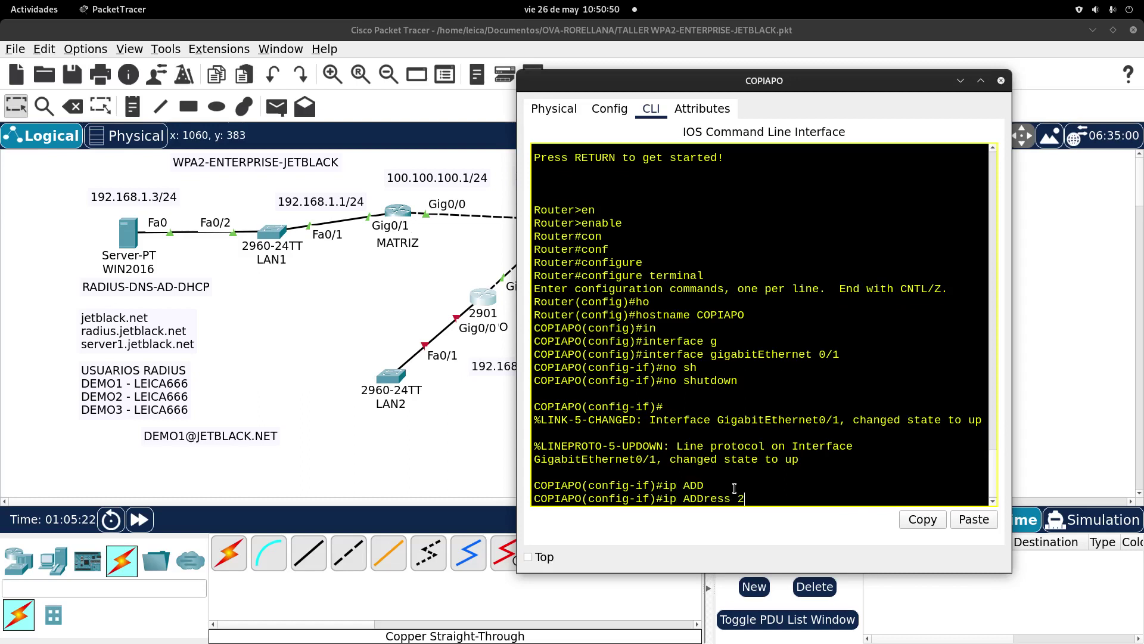
pyautogui.write('200.200.2 255.255.255.00.2 255.255.255.0')
pyautogui.press('Return')
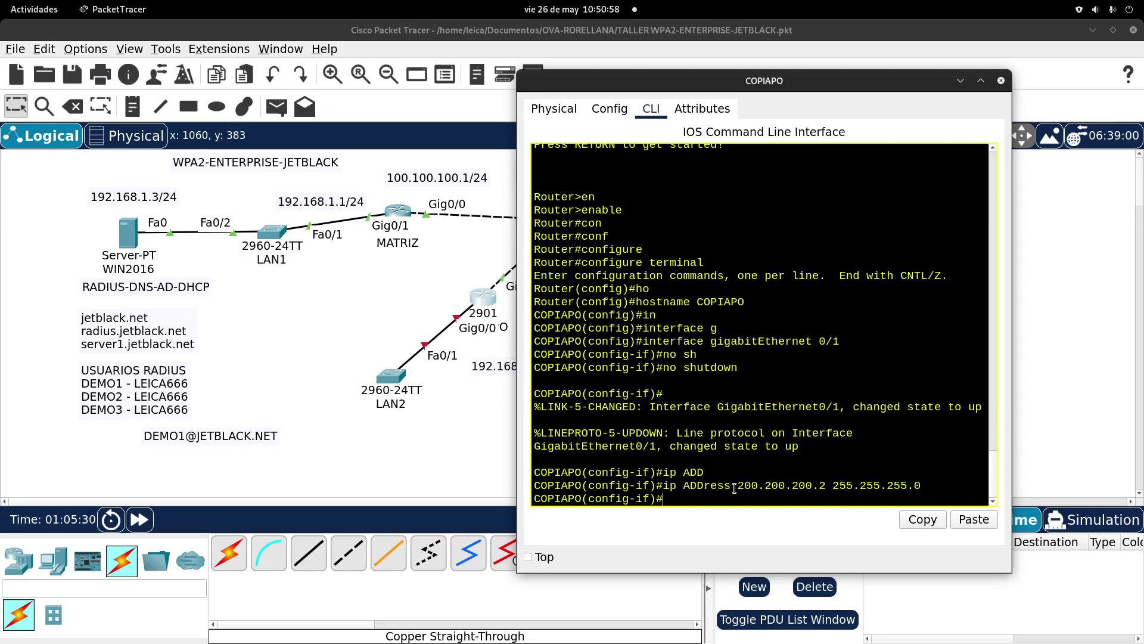
# Step: Pause the screen recording
pyautogui.press('super')
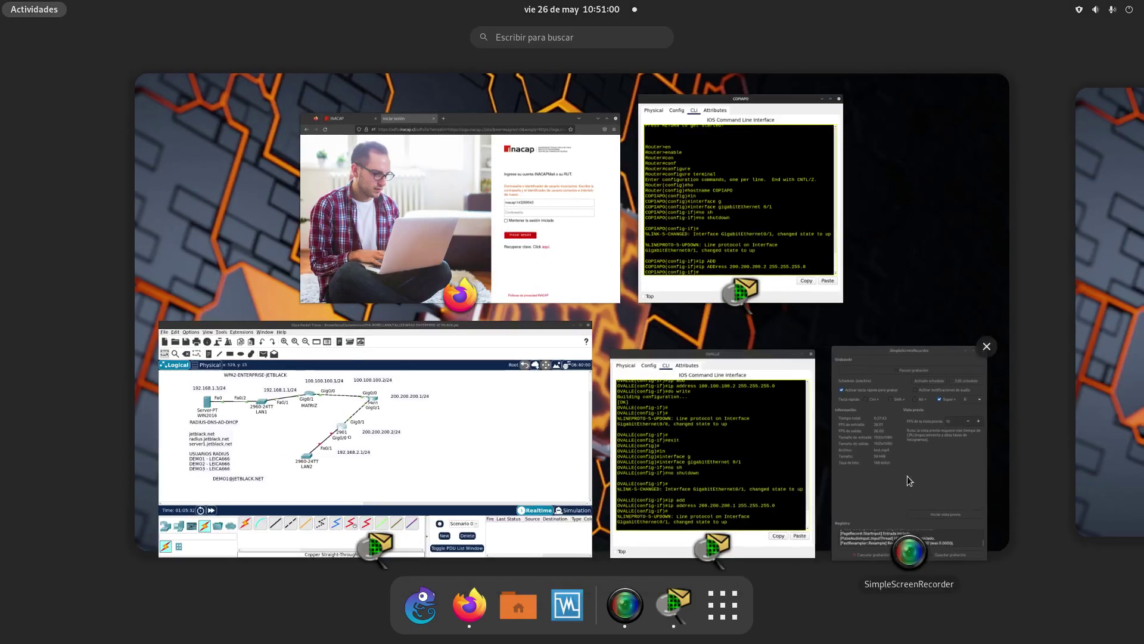
pyautogui.click(907, 476)
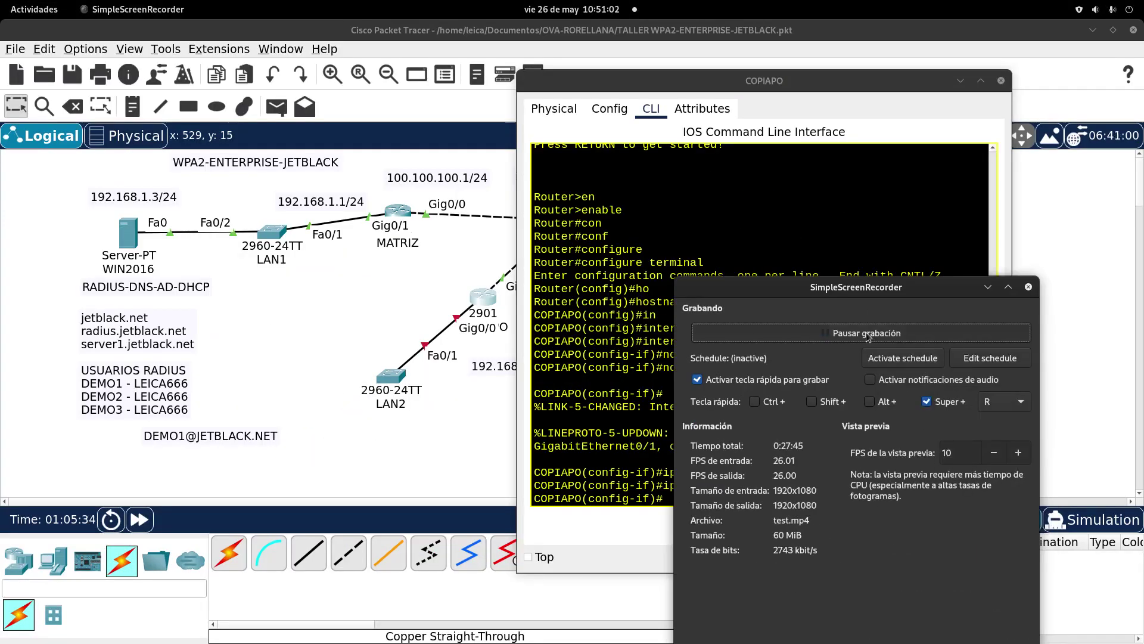
pyautogui.click(867, 334)
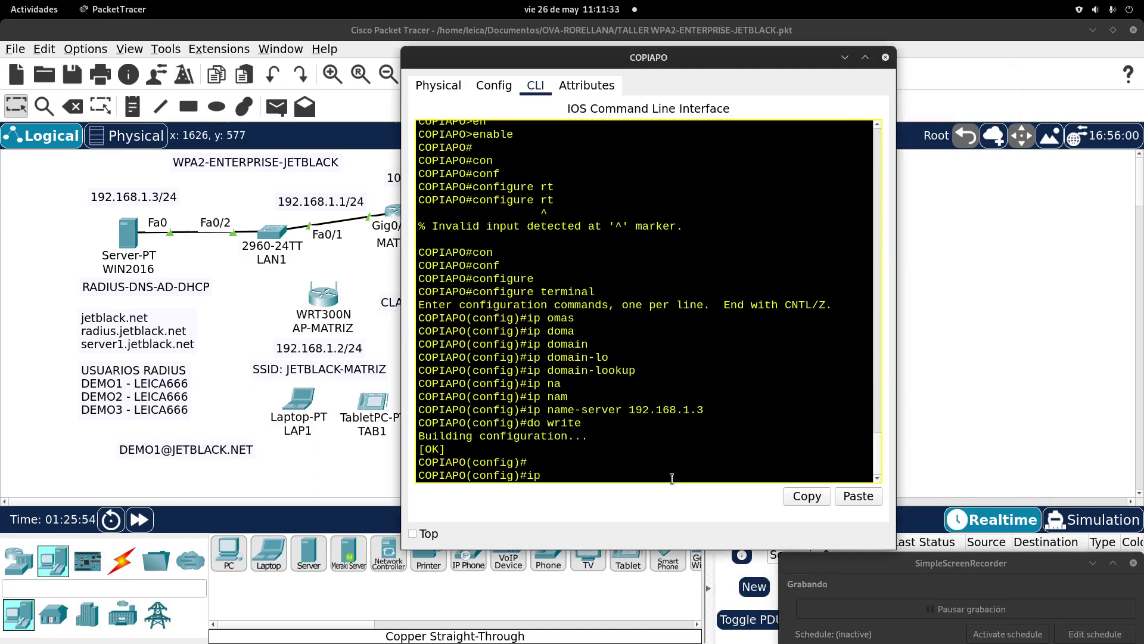
# Step: On COPIAPO, give interface GigabitEthernet0/0 the address 192.168.2.1 255.255.255.0
pyautogui.press('BackSpace')
pyautogui.write('n')
pyautogui.press('Tab')
pyautogui.write('gi')
pyautogui.press('Tab')
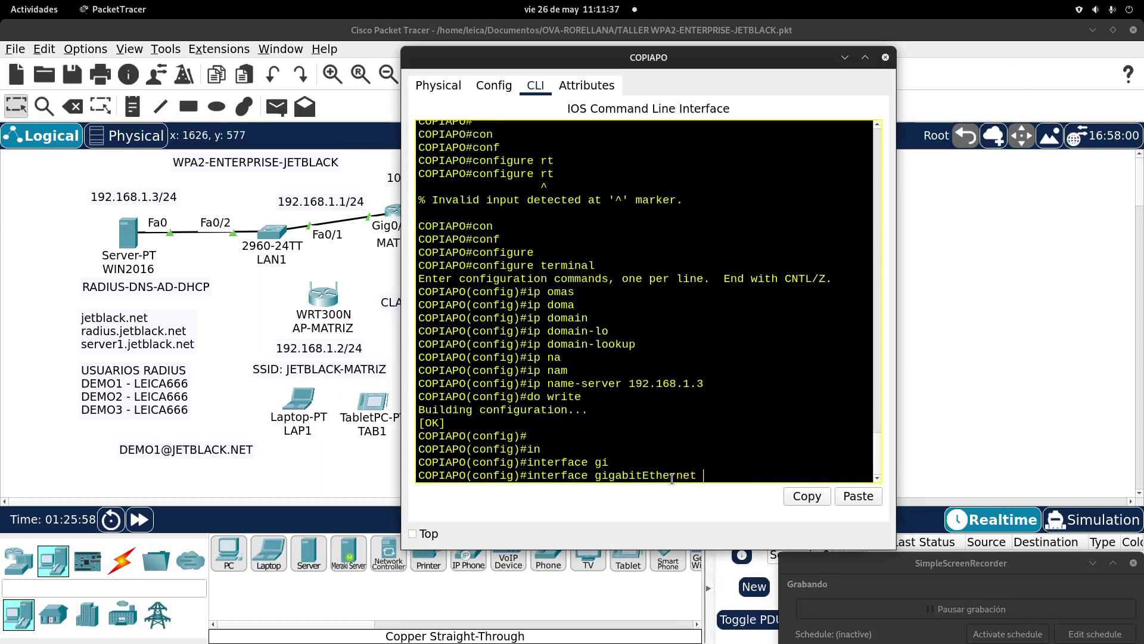
pyautogui.write('0/0')
pyautogui.press('Return')
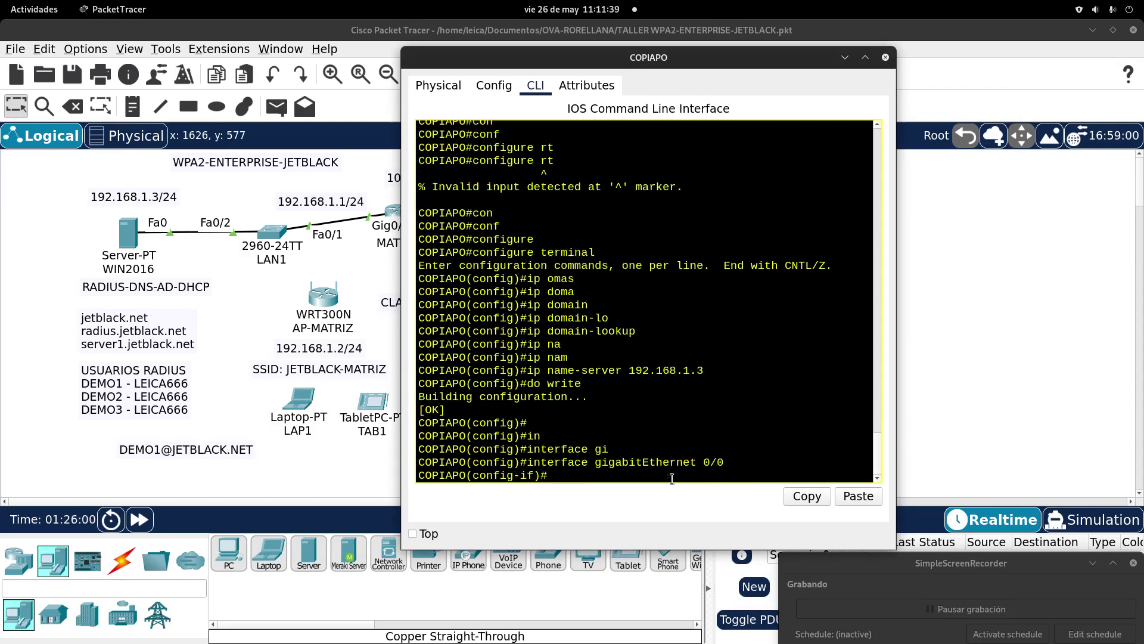
pyautogui.write('ip add')
pyautogui.press('Tab')
pyautogui.write('1')
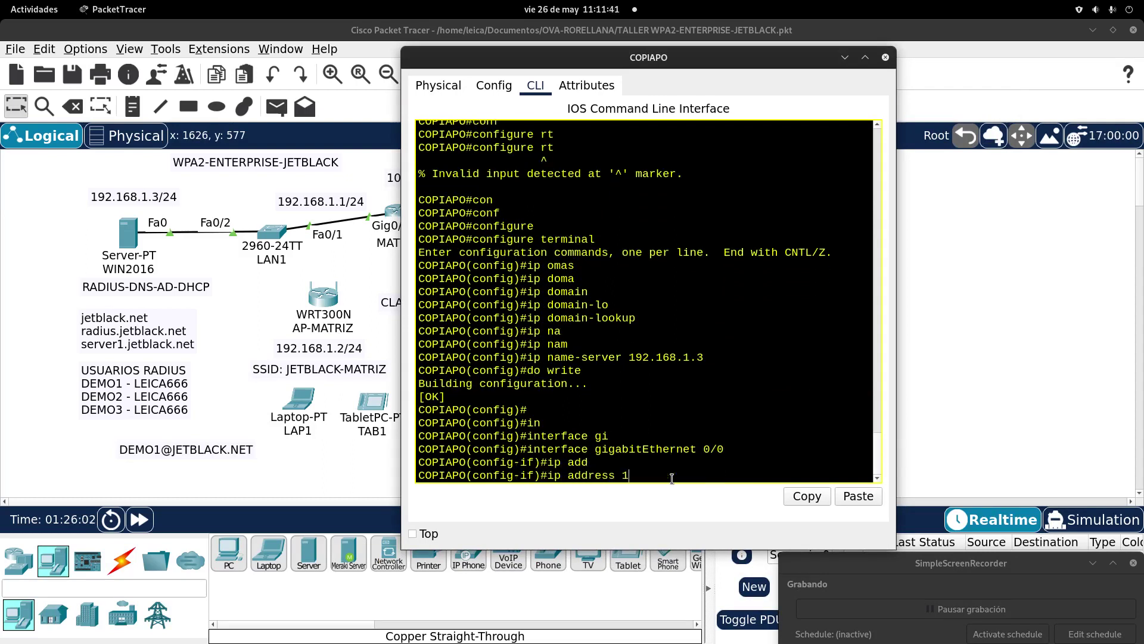
pyautogui.write('92.168.2.1 255.255.25')
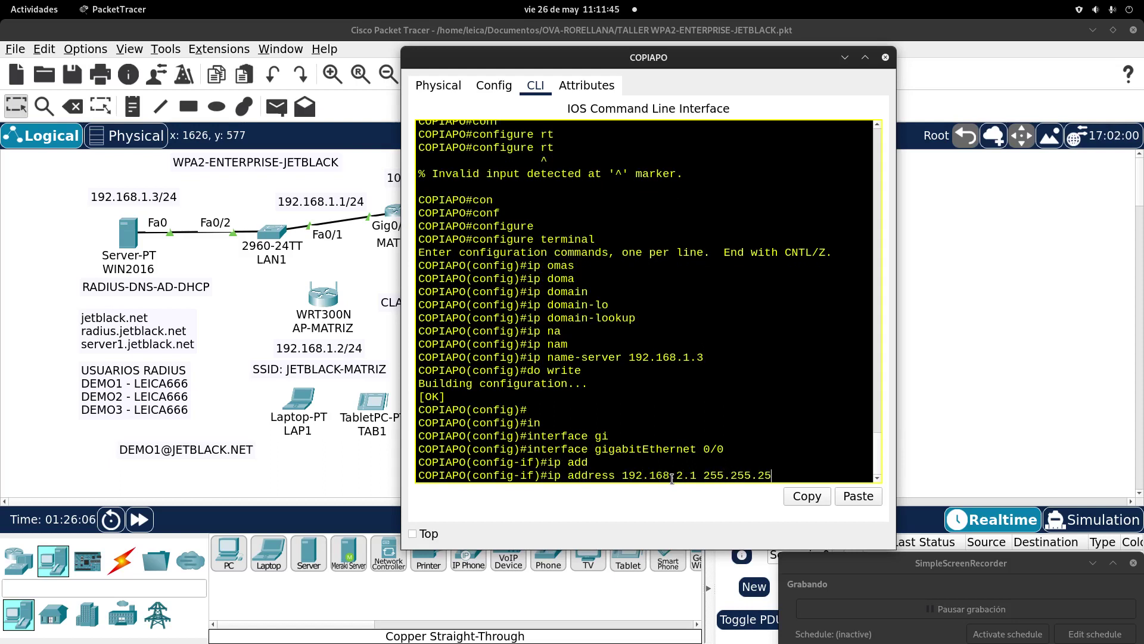
pyautogui.write('5.0')
pyautogui.press('Return')
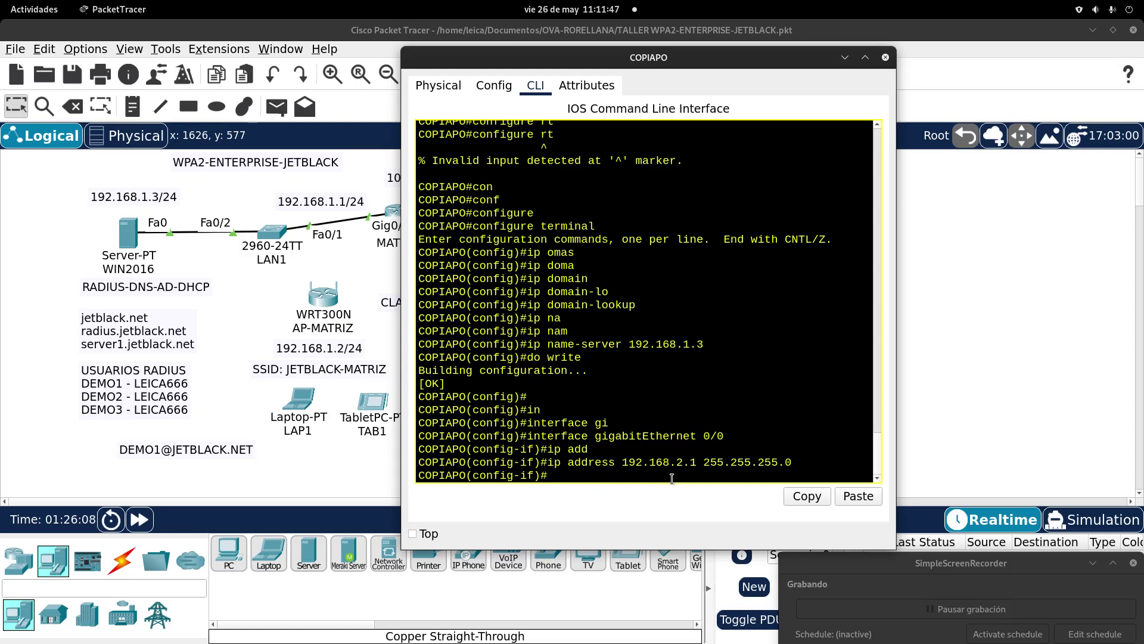
# Step: Save the running configuration with 'do write', then highlight the ip address lines and shift the window left
pyautogui.write('do write')
pyautogui.press('Return')
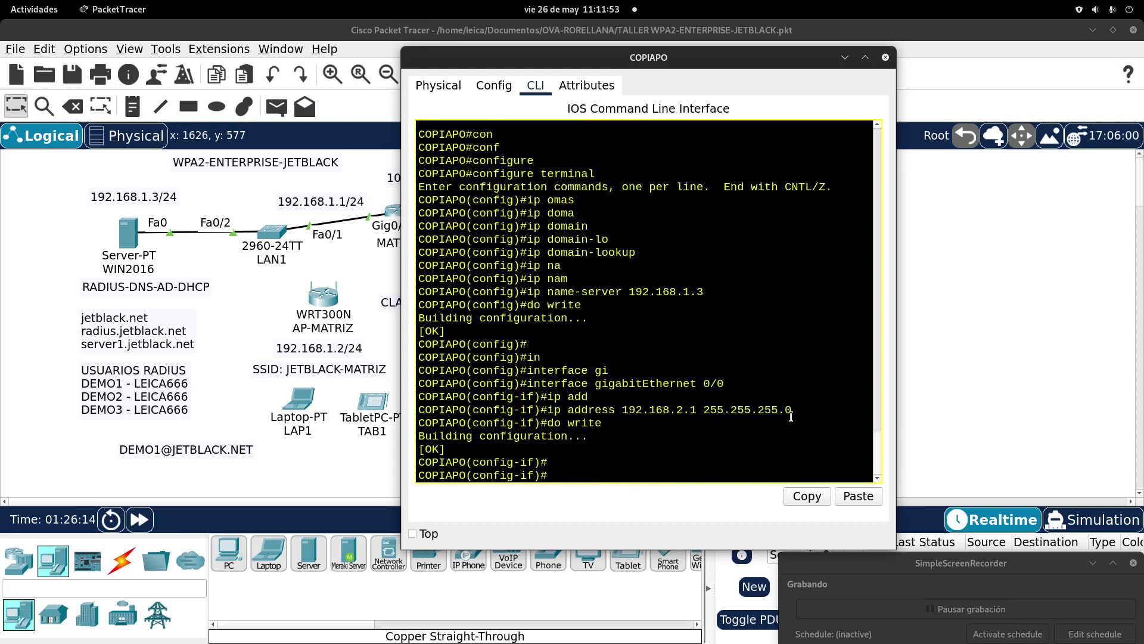
pyautogui.moveTo(790, 416); pyautogui.dragTo(472, 396)
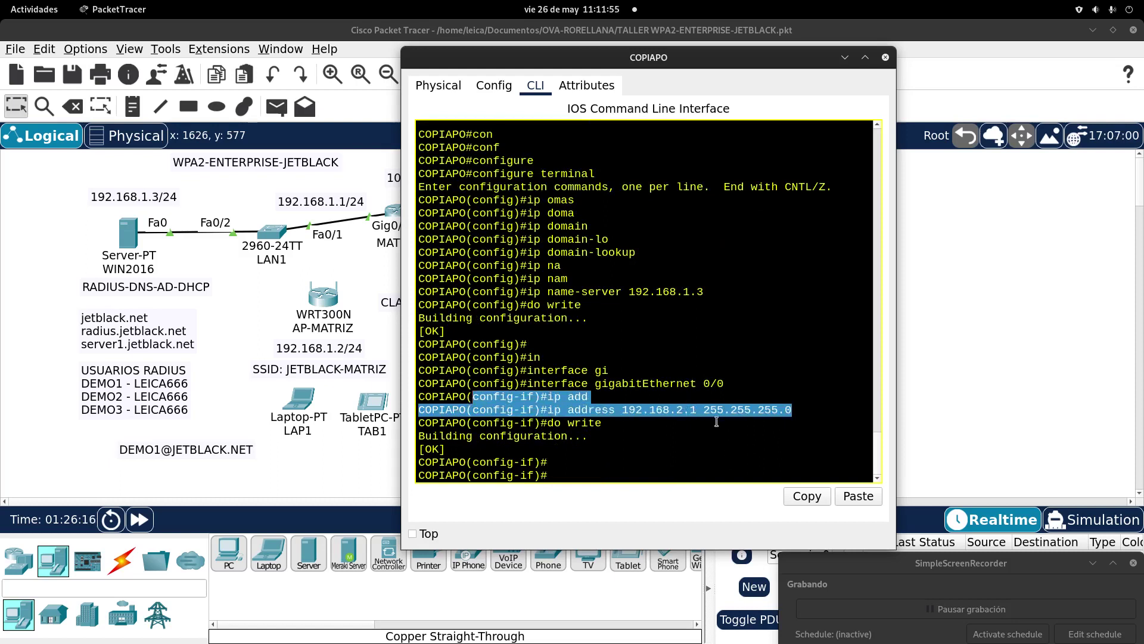
pyautogui.moveTo(658, 63); pyautogui.dragTo(601, 52)
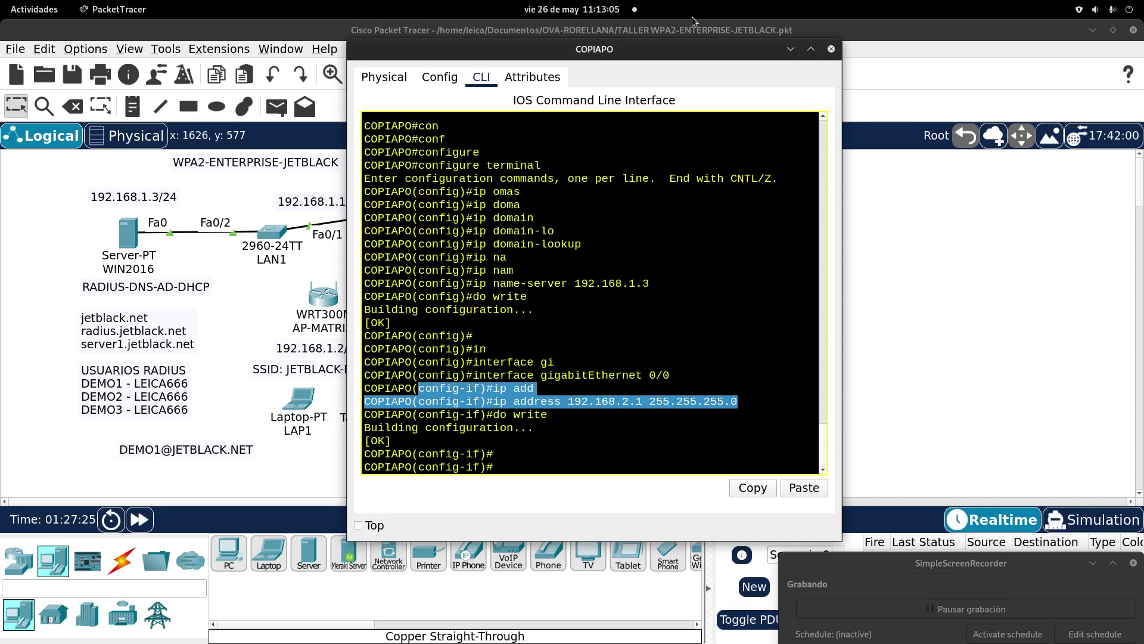
# Step: Exit COPIAPO's GigabitEthernet 0/0 interface mode back to the global (config)# prompt
pyautogui.click(530, 470)
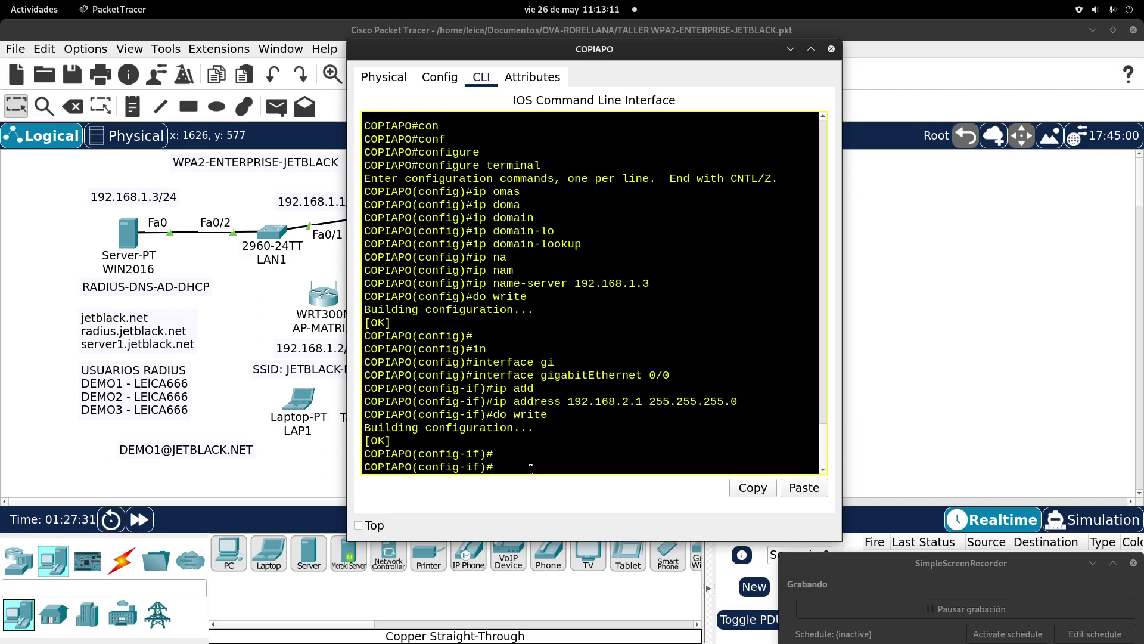
pyautogui.moveTo(535, 51); pyautogui.dragTo(632, 37)
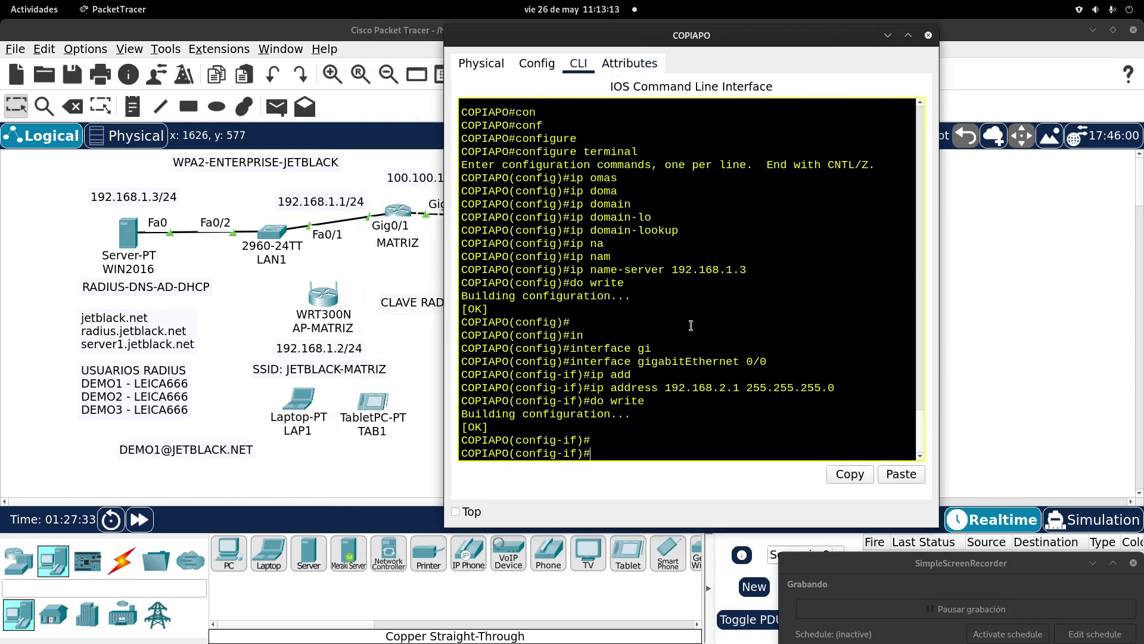
pyautogui.write('exit')
pyautogui.press('Return')
pyautogui.press('Return')
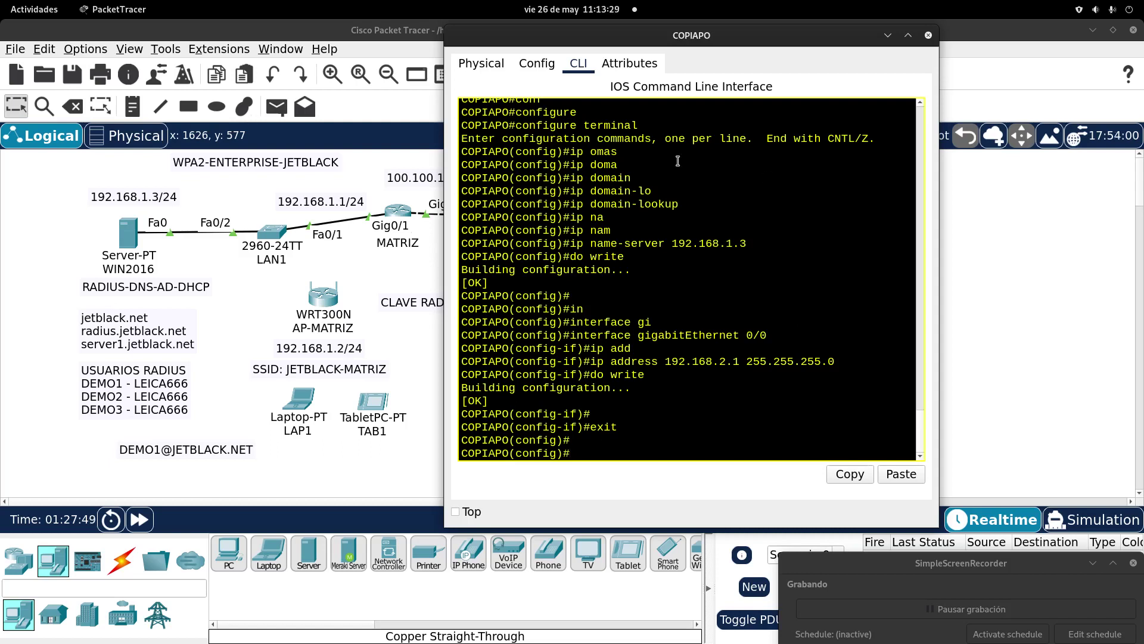
pyautogui.moveTo(624, 39); pyautogui.dragTo(621, 36)
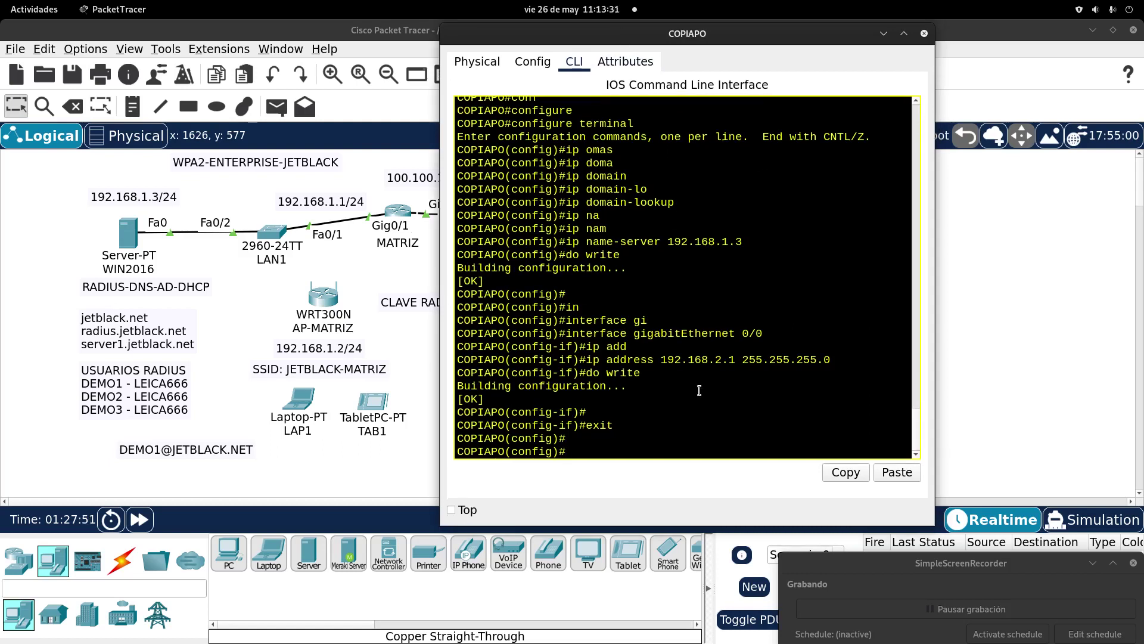
# Step: Run 'ip dhcp excluded-address 192.168.2.1 192.168.2.9' on router COPIAPO
pyautogui.write('ip dhcp')
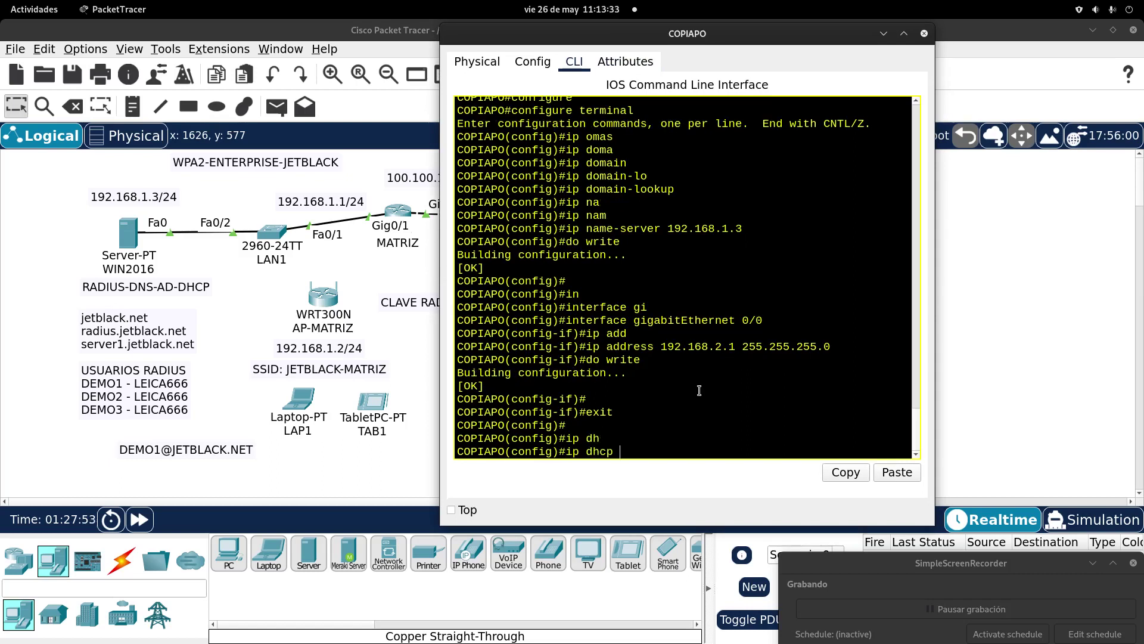
pyautogui.press('Tab')
pyautogui.write('ex')
pyautogui.press('Tab')
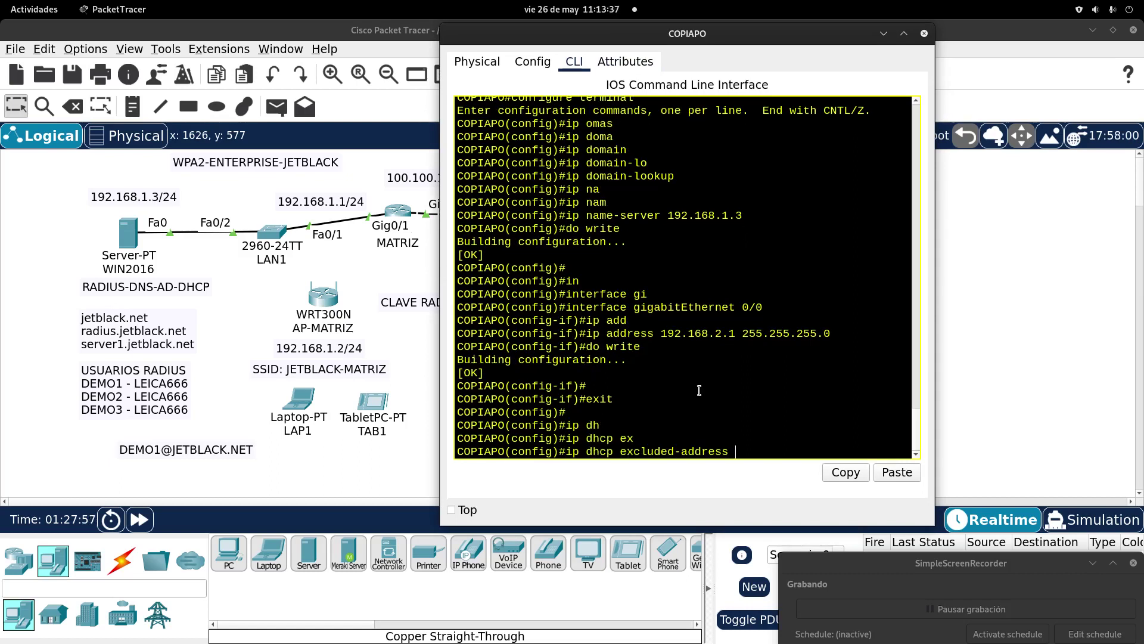
pyautogui.write('192.168.2.1')
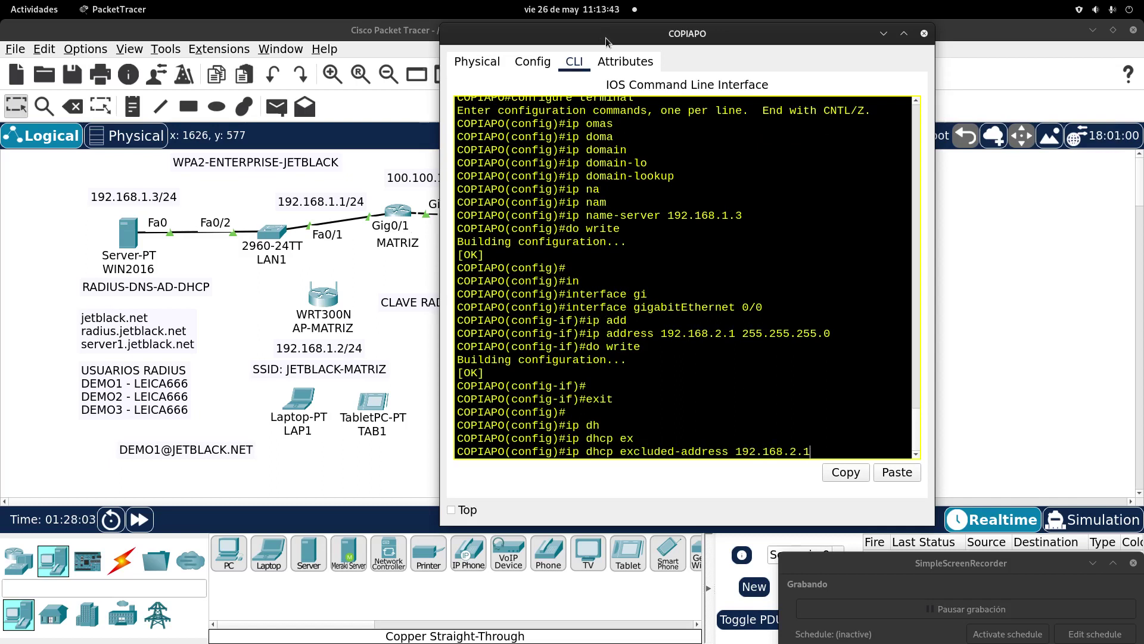
pyautogui.doubleClick(605, 38)
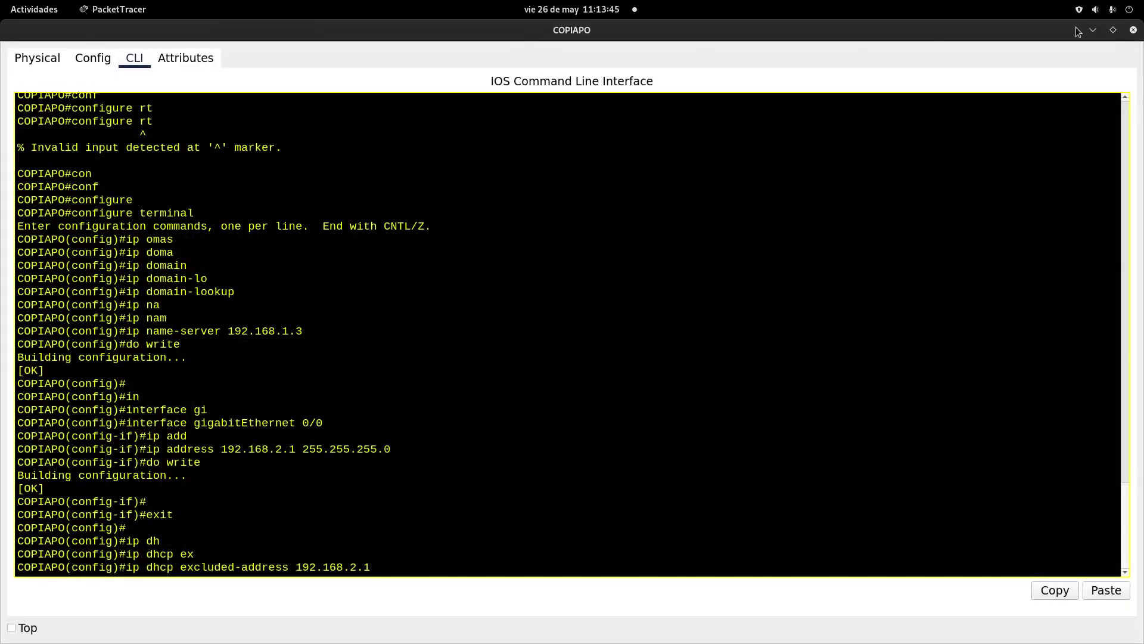
pyautogui.click(1110, 30)
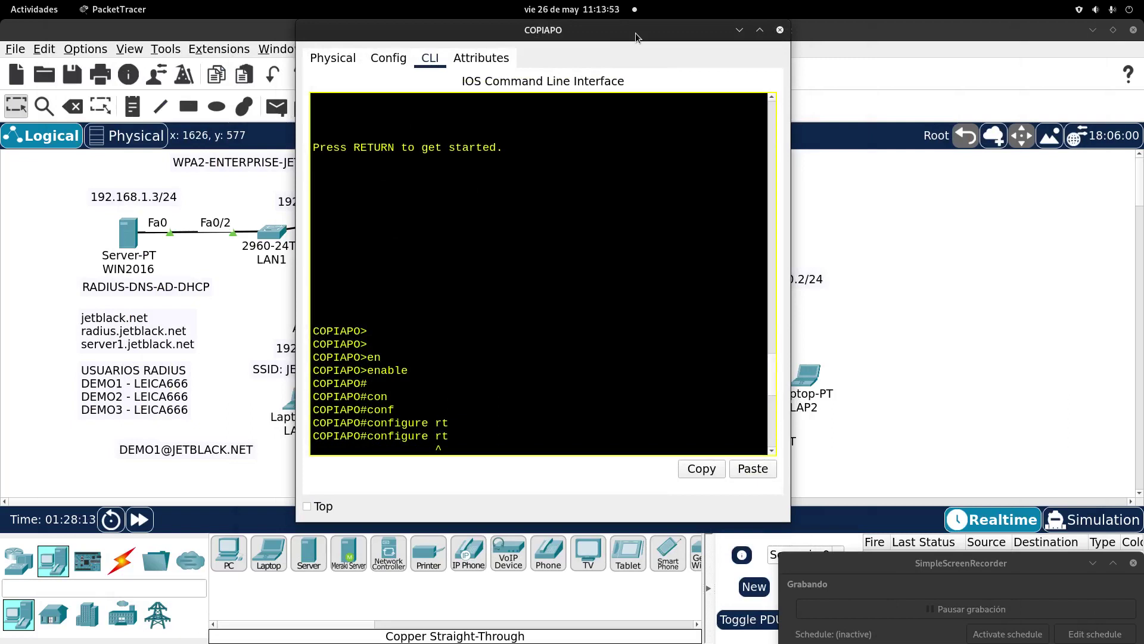
pyautogui.click(654, 374)
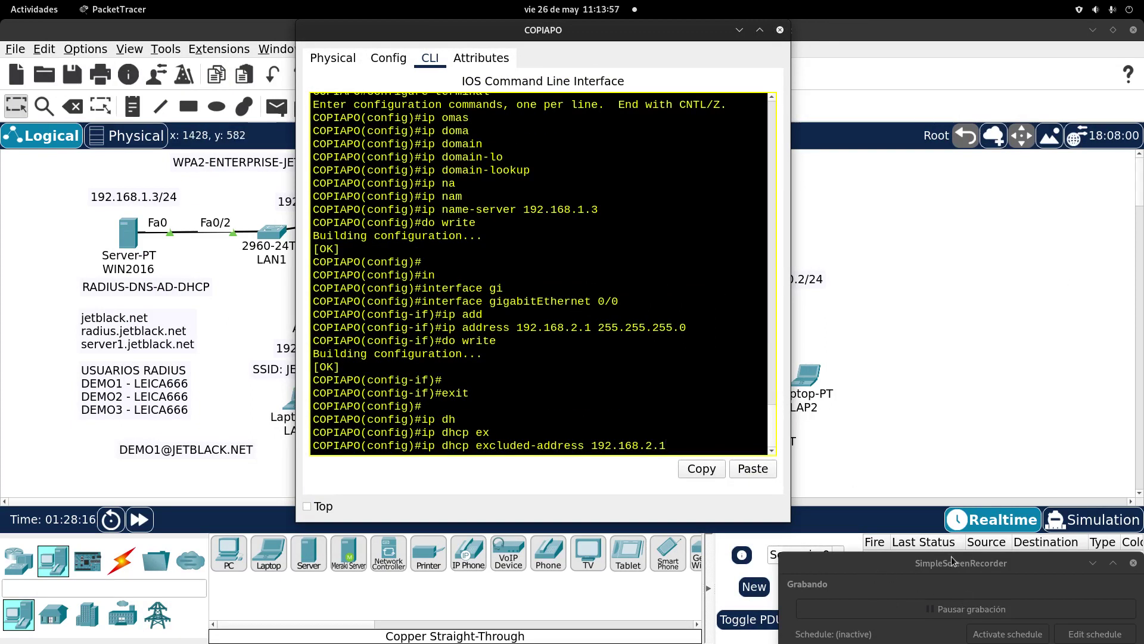
pyautogui.click(962, 611)
pyautogui.click(774, 402)
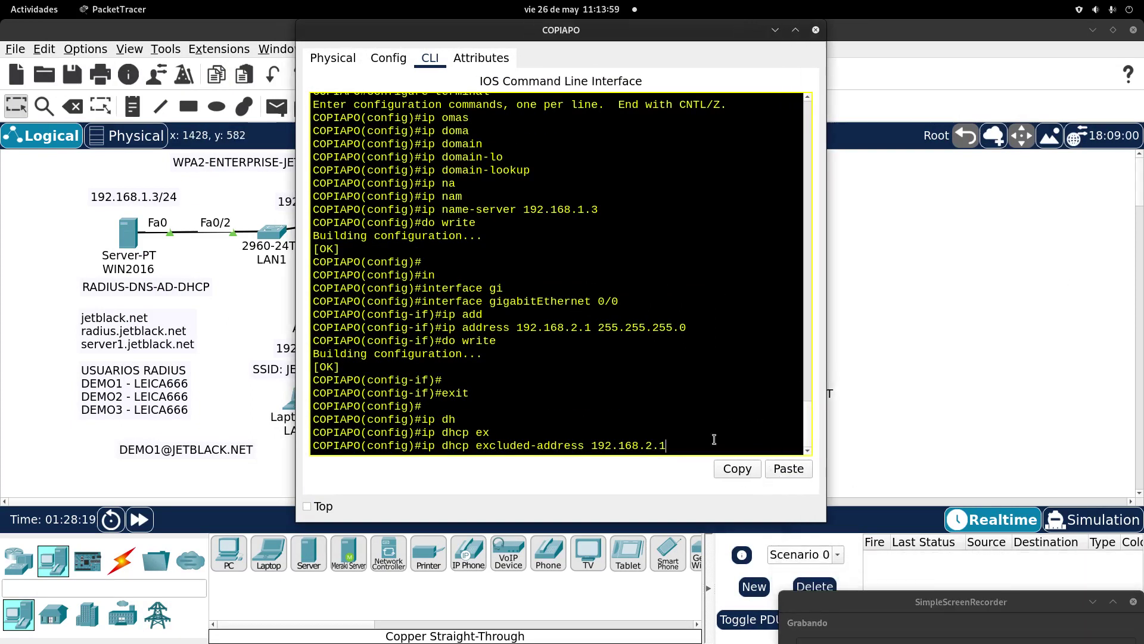
pyautogui.write('192.168.2.9')
pyautogui.press('Return')
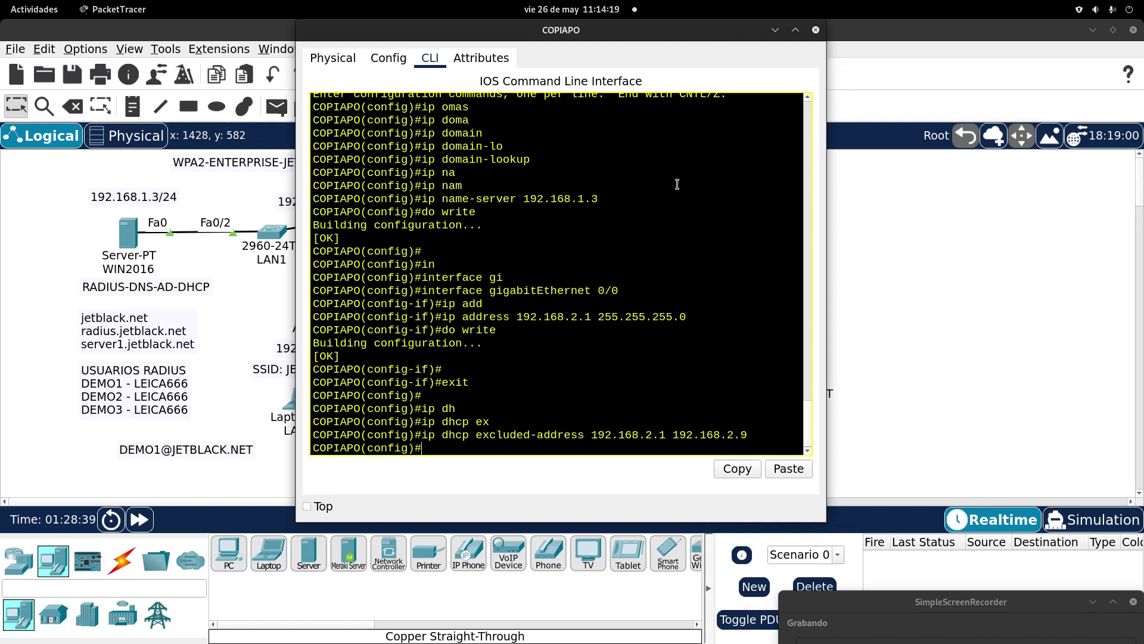
# Step: Create DHCP pool COPIAPO with network 192.168.2.0 255.255.255.0
pyautogui.write('ip dh')
pyautogui.press('Tab')
pyautogui.write('po')
pyautogui.press('Tab')
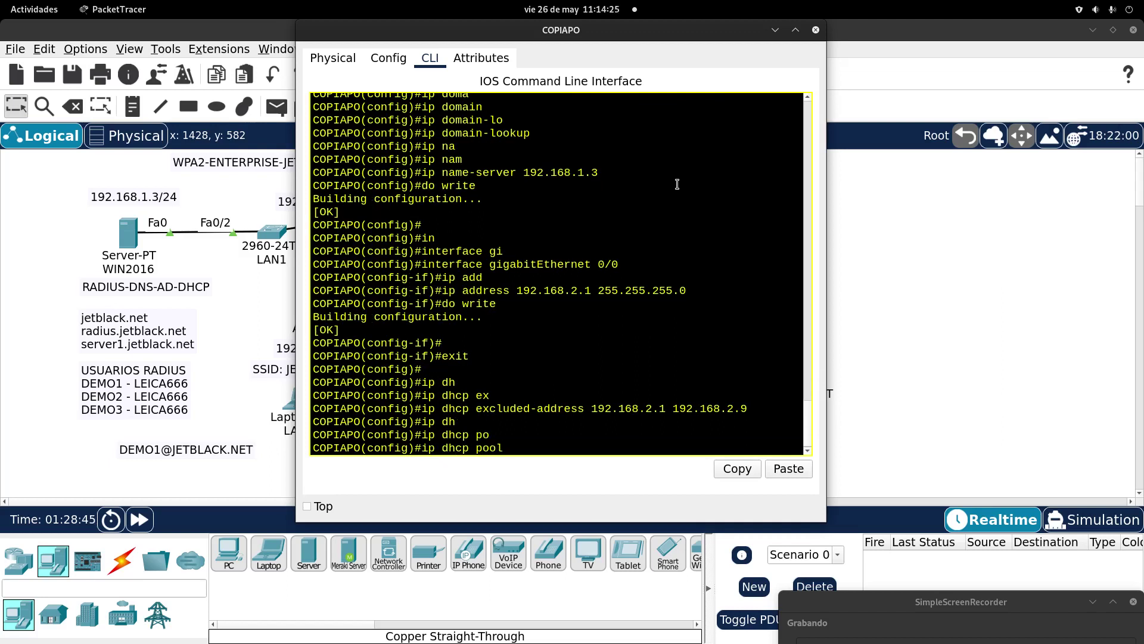
pyautogui.write('COPIAPO')
pyautogui.press('Return')
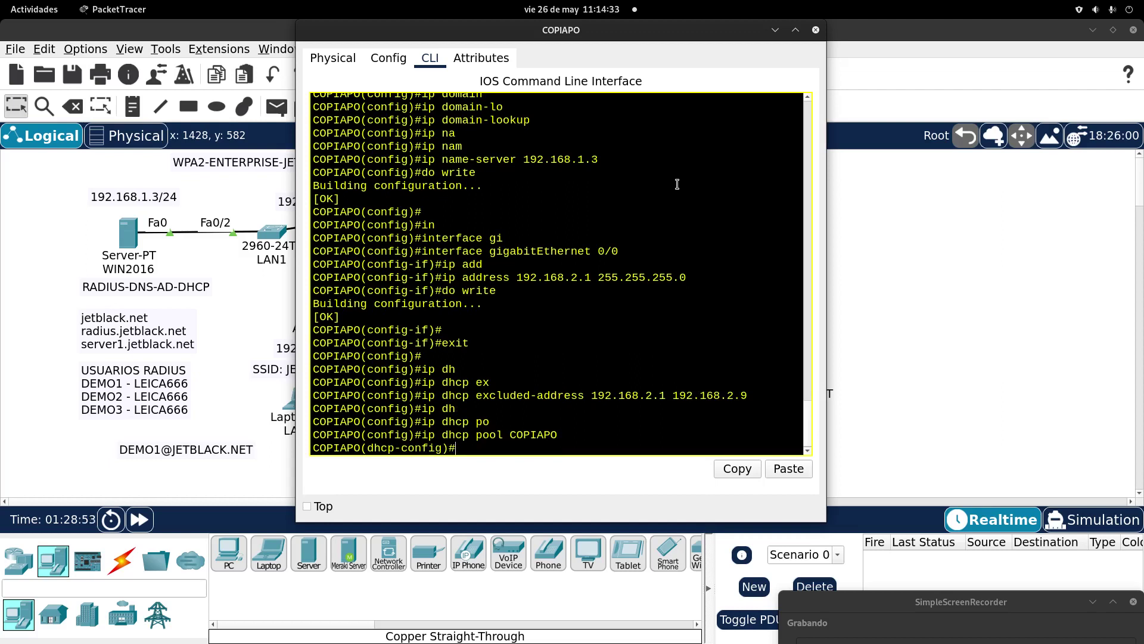
pyautogui.write('NET')
pyautogui.press('Tab')
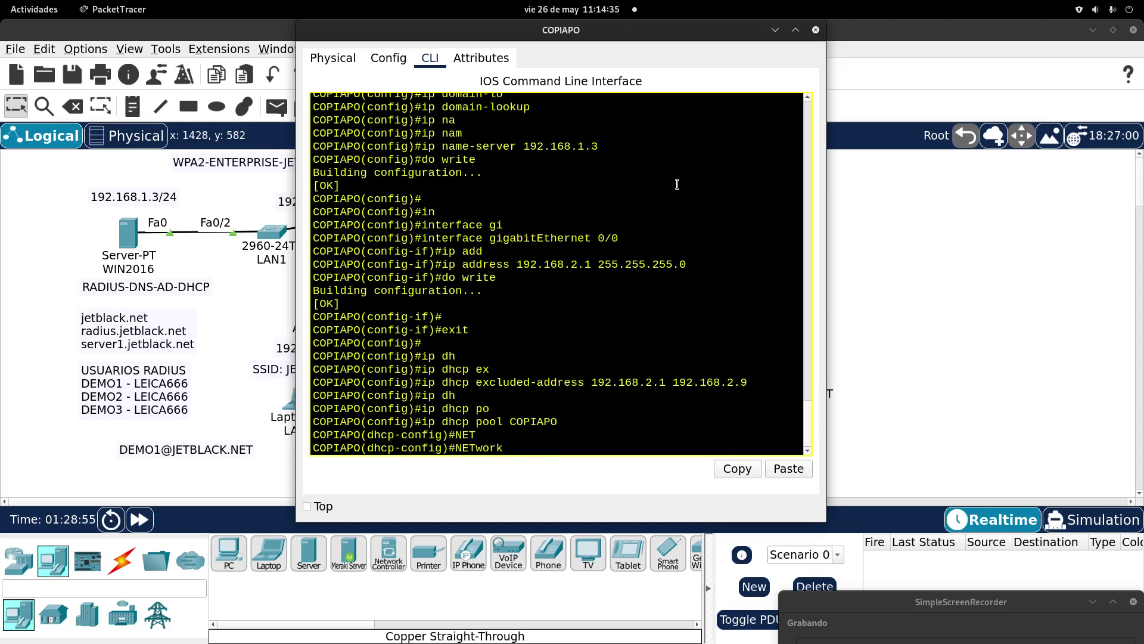
pyautogui.press('BackSpace')
pyautogui.press('BackSpace')
pyautogui.press('BackSpace')
pyautogui.press('BackSpace')
pyautogui.press('BackSpace')
pyautogui.press('BackSpace')
pyautogui.press('BackSpace')
pyautogui.write('network 192.168.2.0 255.255.255.0')
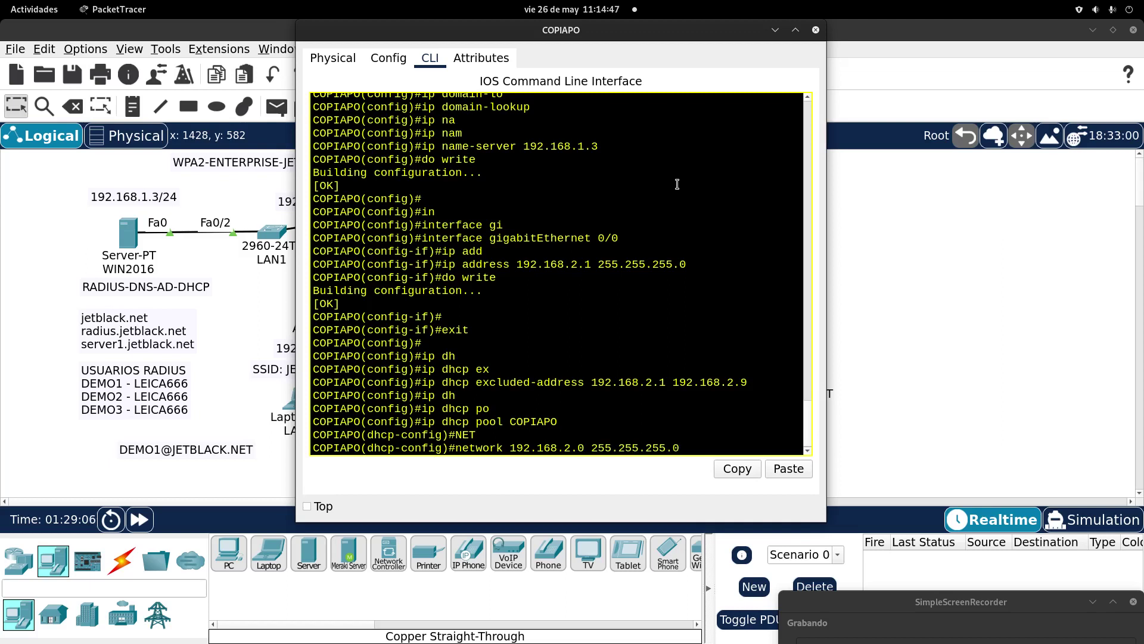
pyautogui.press('Return')
# Step: Give the pool default-router 192.168.2.1, domain-name JETBLACK.NET and dns-server 192.168.1.3
pyautogui.write('de')
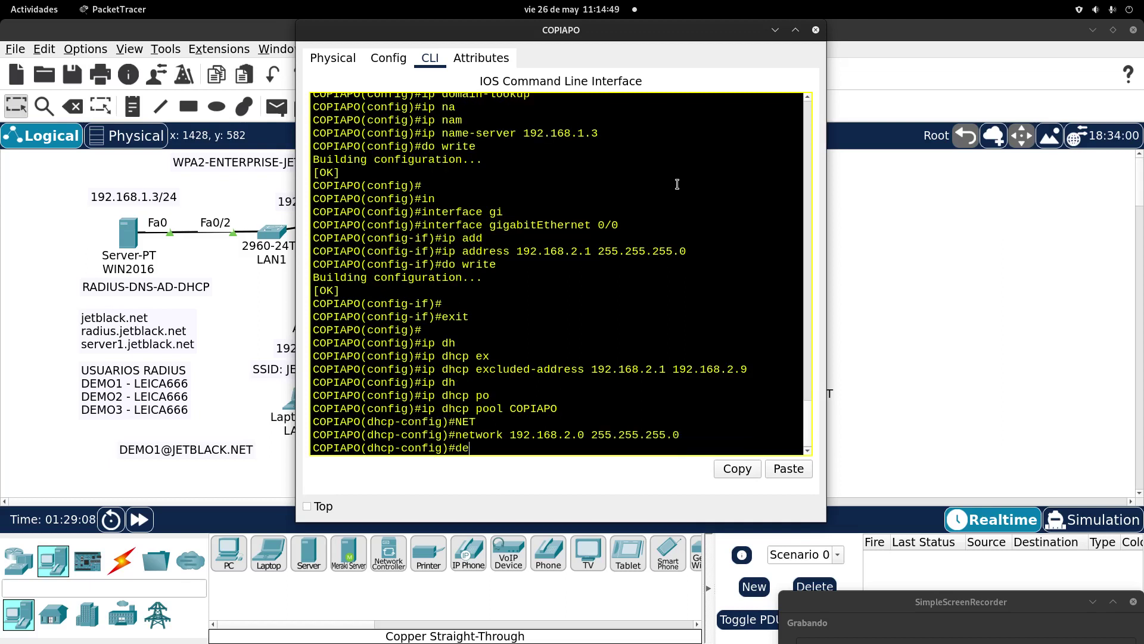
pyautogui.press('Tab')
pyautogui.write('192')
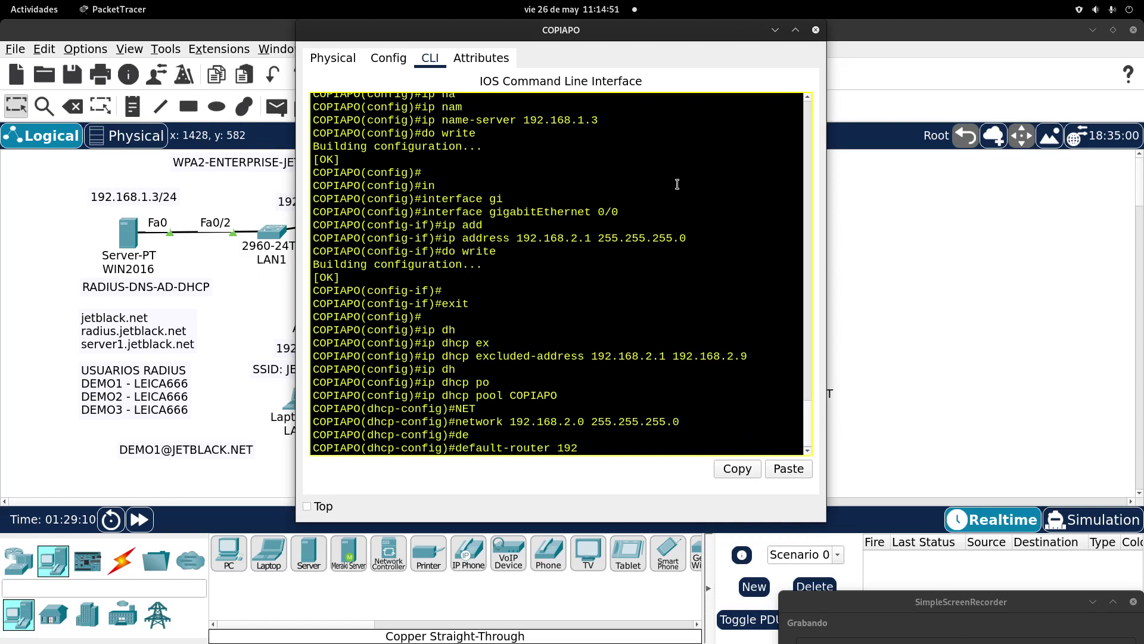
pyautogui.write('.168.2.1')
pyautogui.press('Return')
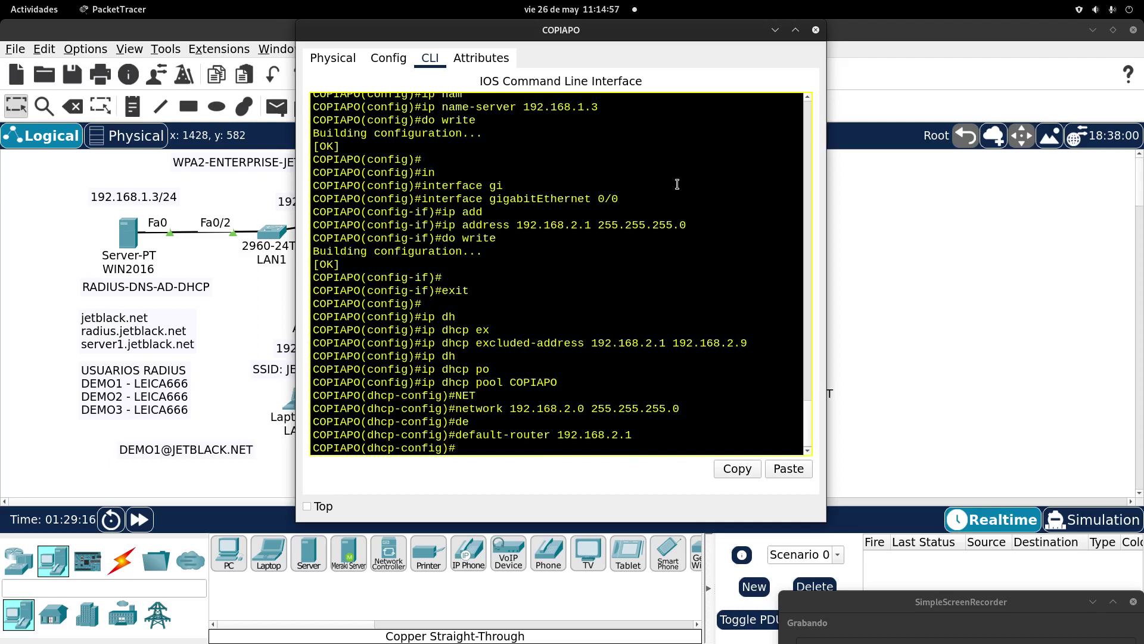
pyautogui.write('dom')
pyautogui.press('Tab')
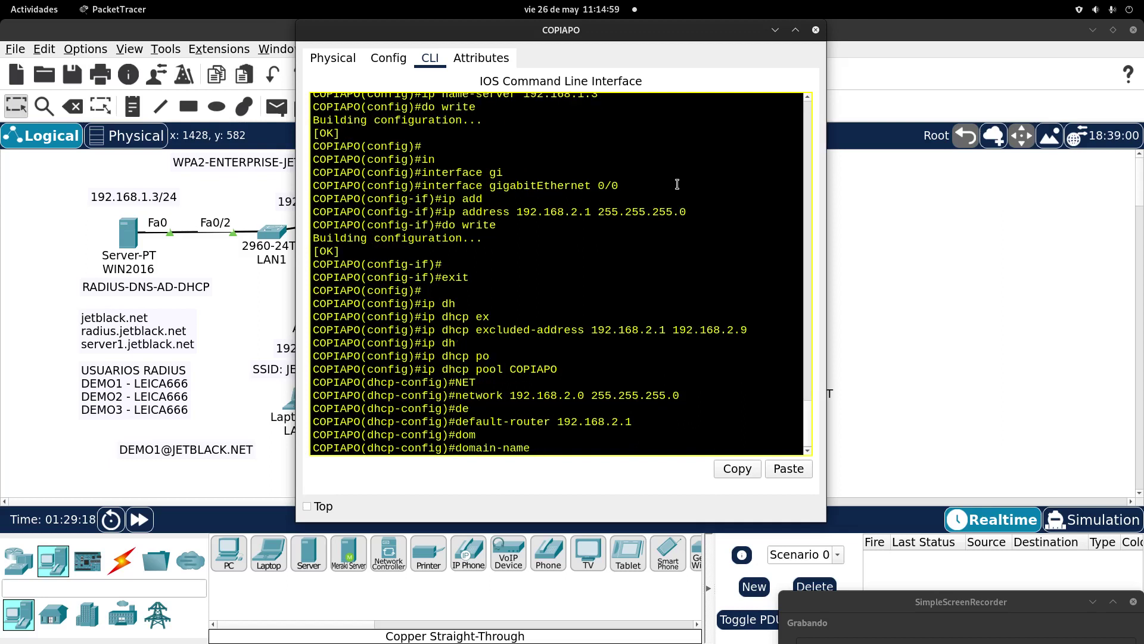
pyautogui.write('JETBLACK.NET')
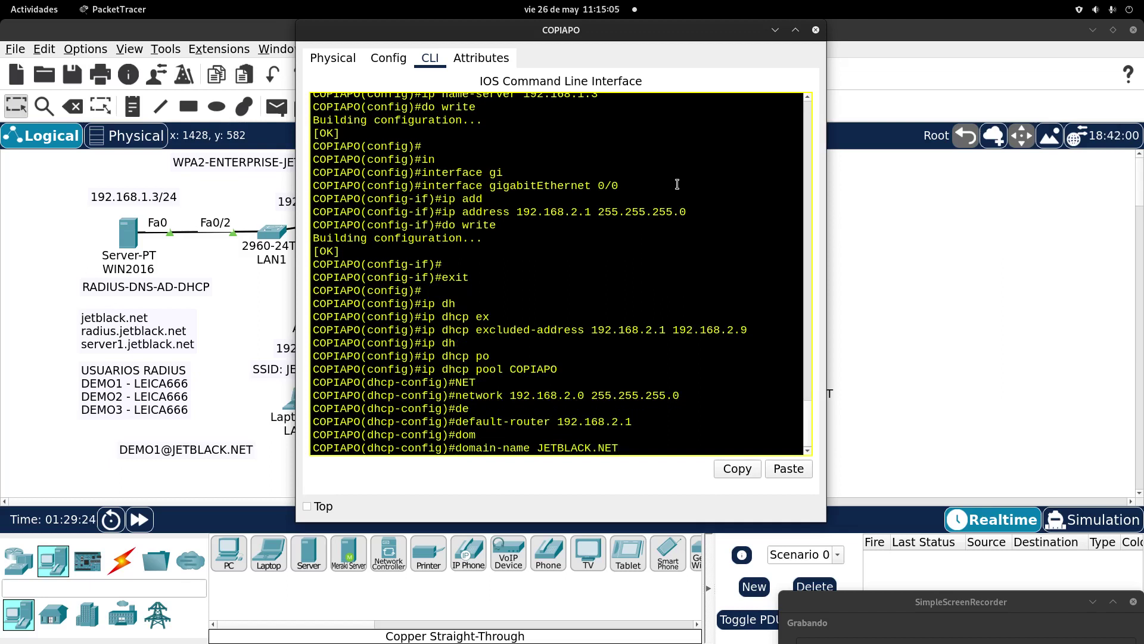
pyautogui.press('Return')
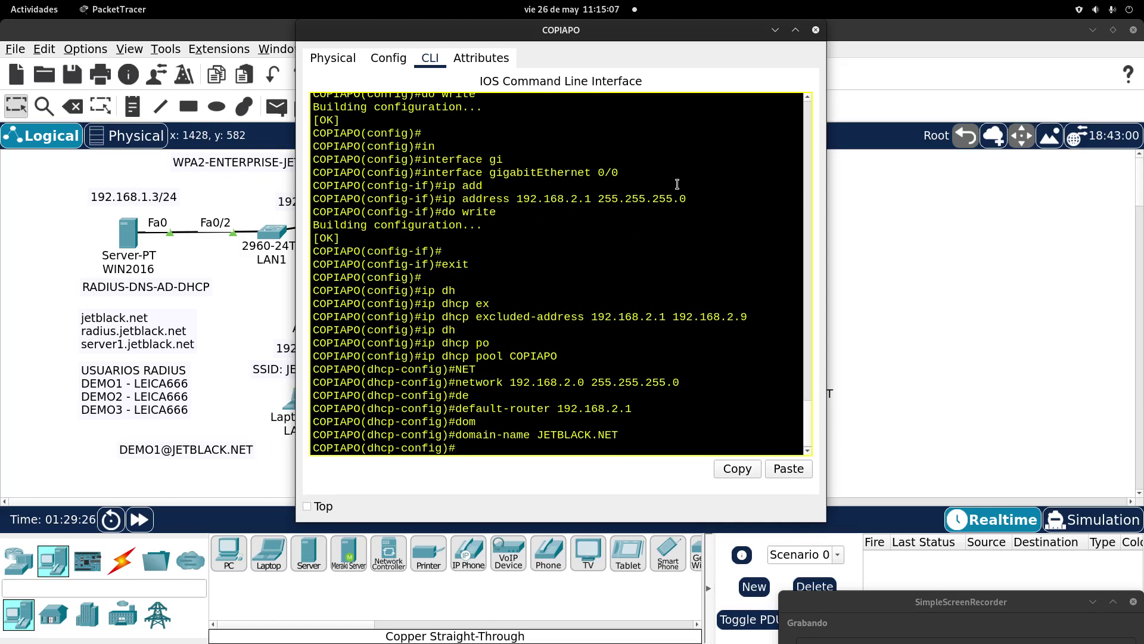
pyautogui.write('dn')
pyautogui.press('Tab')
pyautogui.write('192')
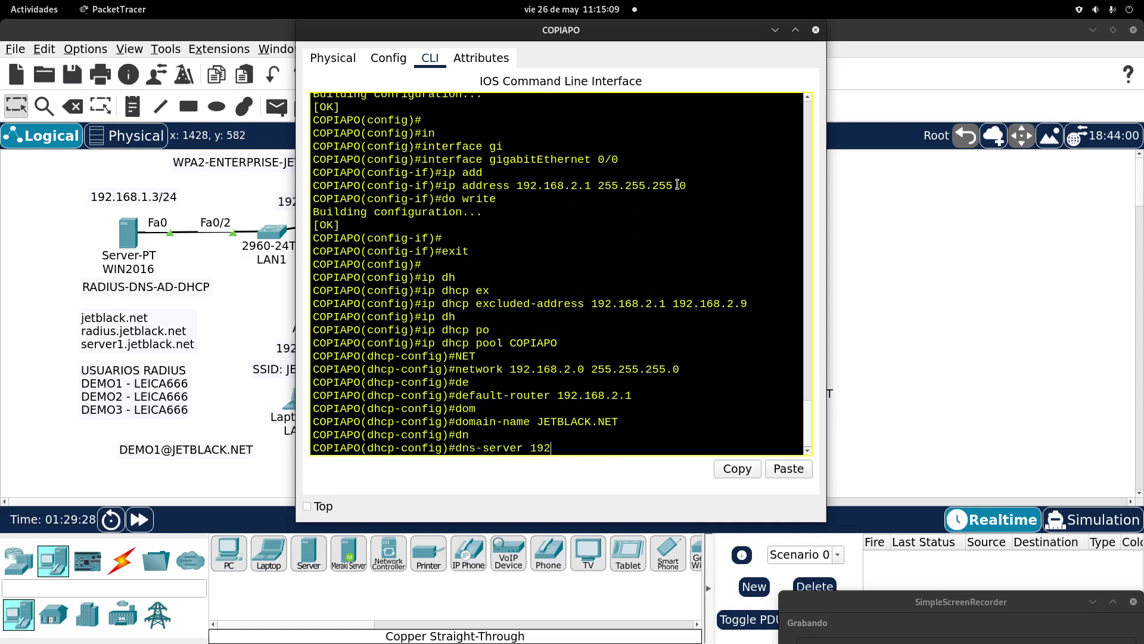
pyautogui.write('.168.1.3')
pyautogui.press('Return')
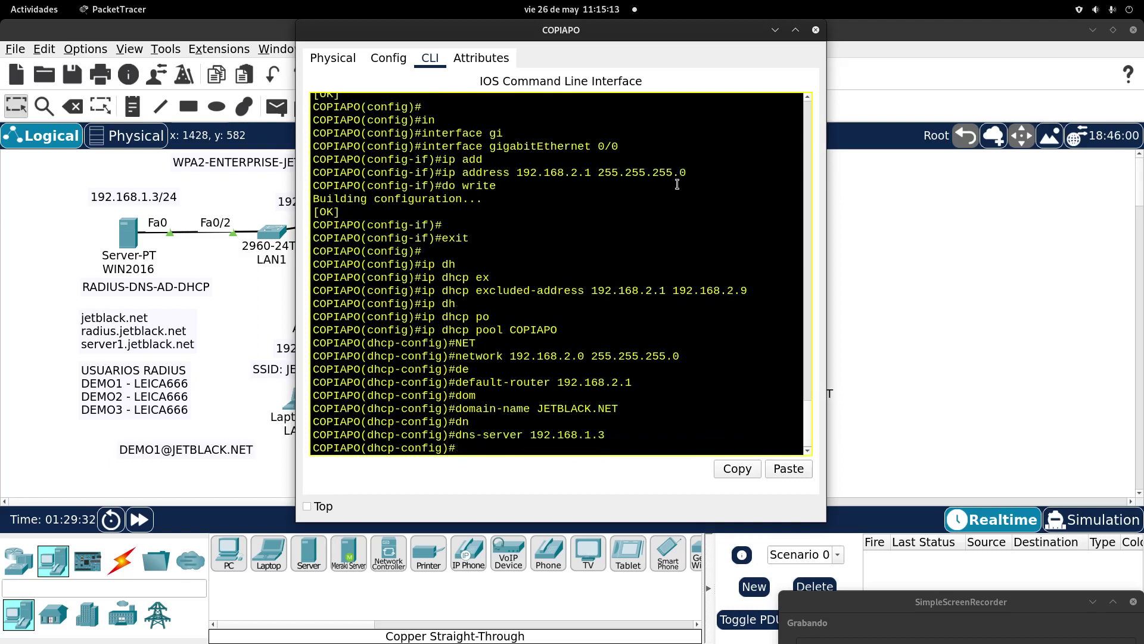
# Step: Leave the DHCP pool and enter interface GigabitEthernet 0/0 configuration
pyautogui.click(976, 602)
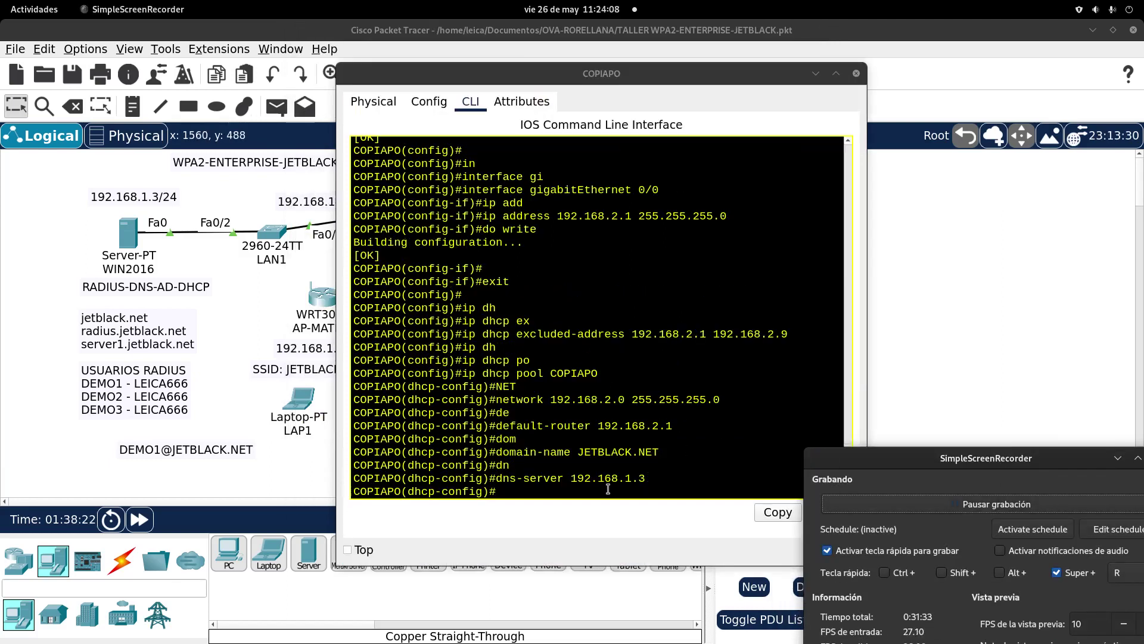
pyautogui.click(605, 489)
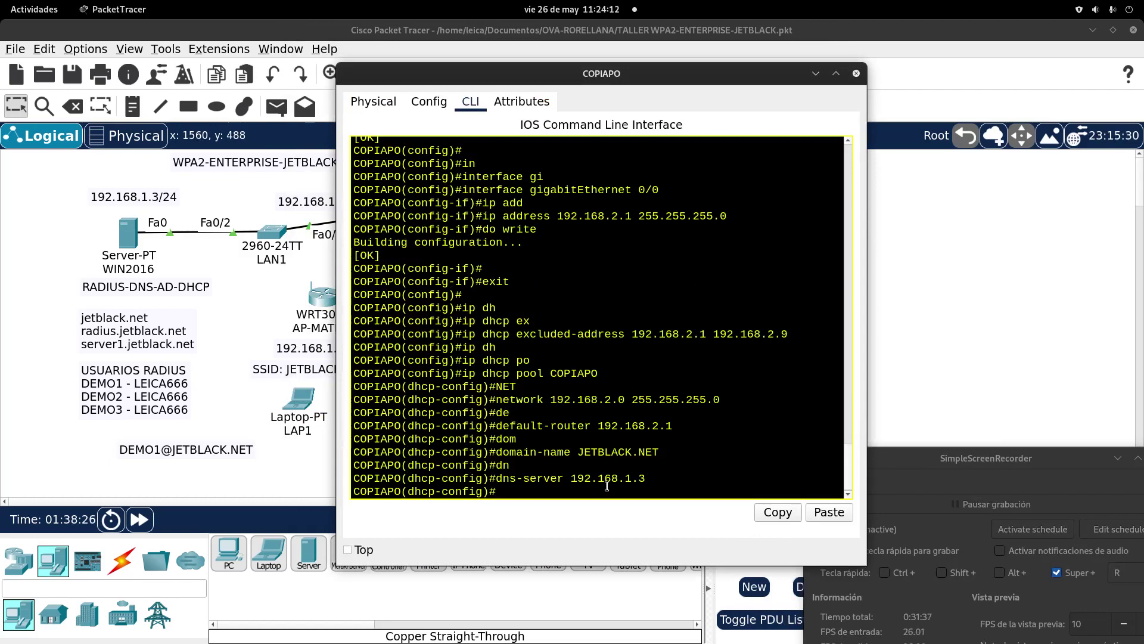
pyautogui.write('exit')
pyautogui.press('Return')
pyautogui.press('Return')
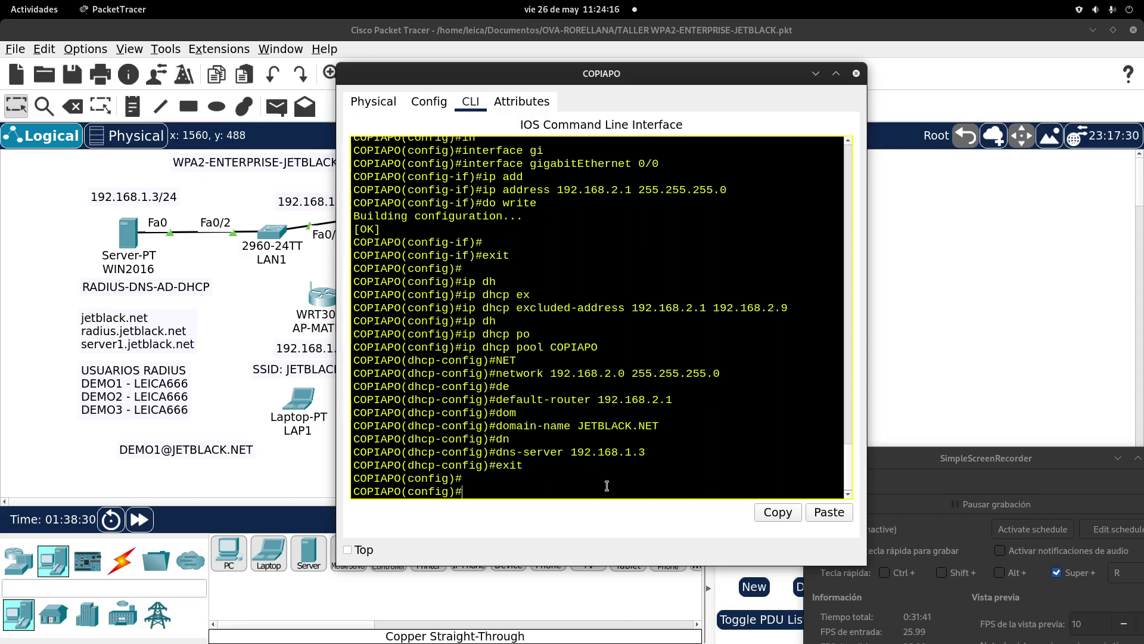
pyautogui.write('ip')
pyautogui.press('BackSpace')
pyautogui.press('BackSpace')
pyautogui.write('in')
pyautogui.press('Tab')
pyautogui.press('BackSpace')
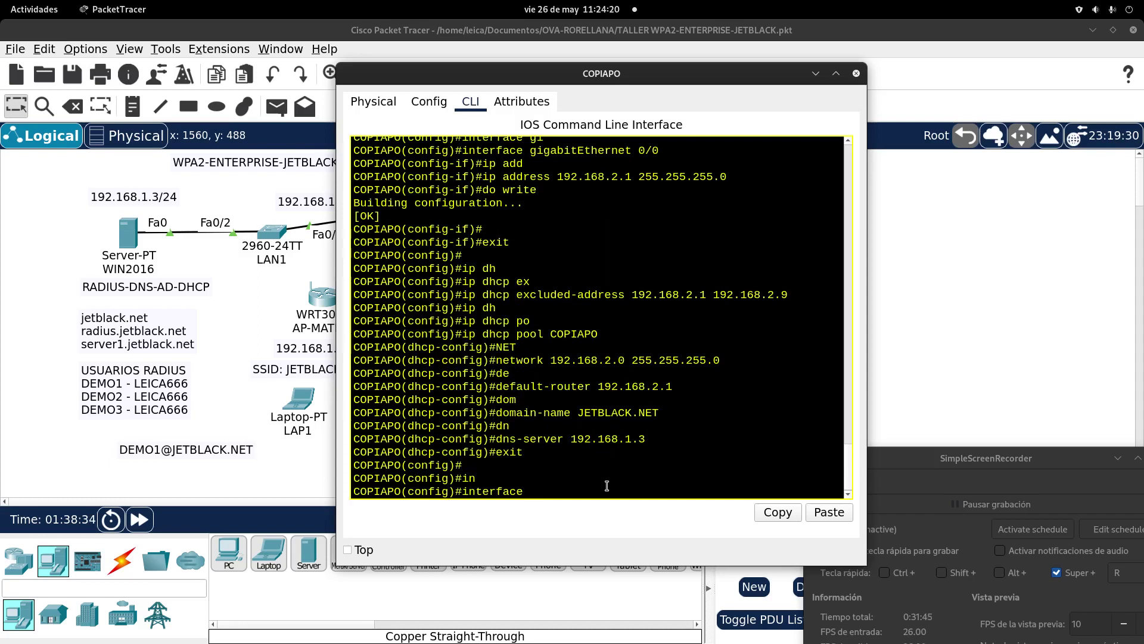
pyautogui.write('gi')
pyautogui.press('Tab')
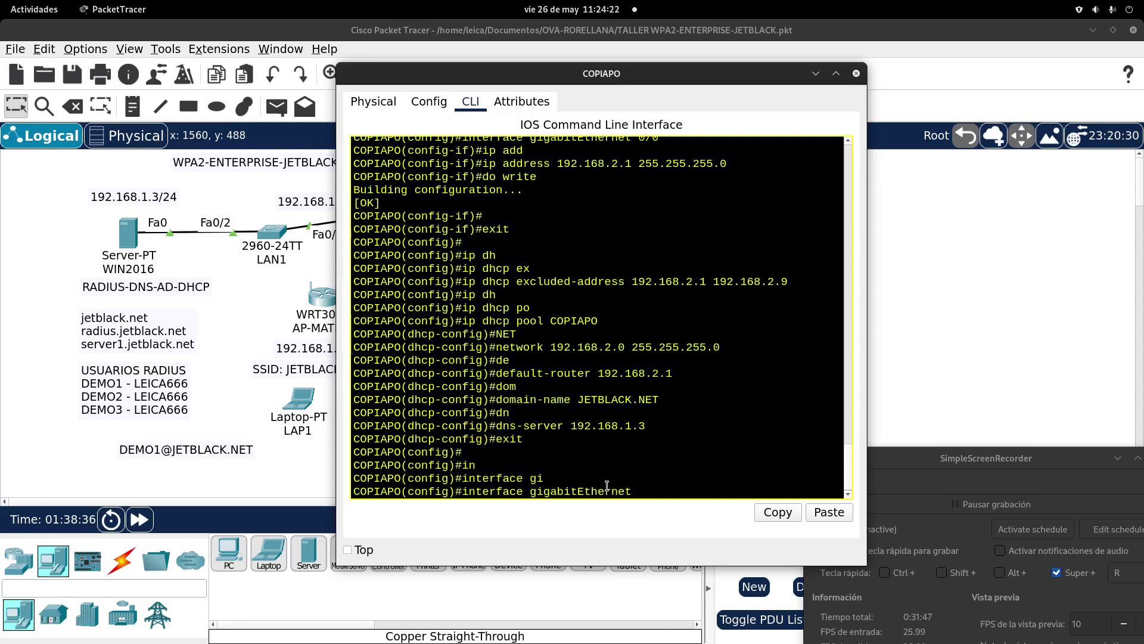
pyautogui.write('0/0')
pyautogui.press('Return')
# Step: Bring GigabitEthernet 0/0 up with no shutdown and close COPIAPO's window
pyautogui.write('no sh')
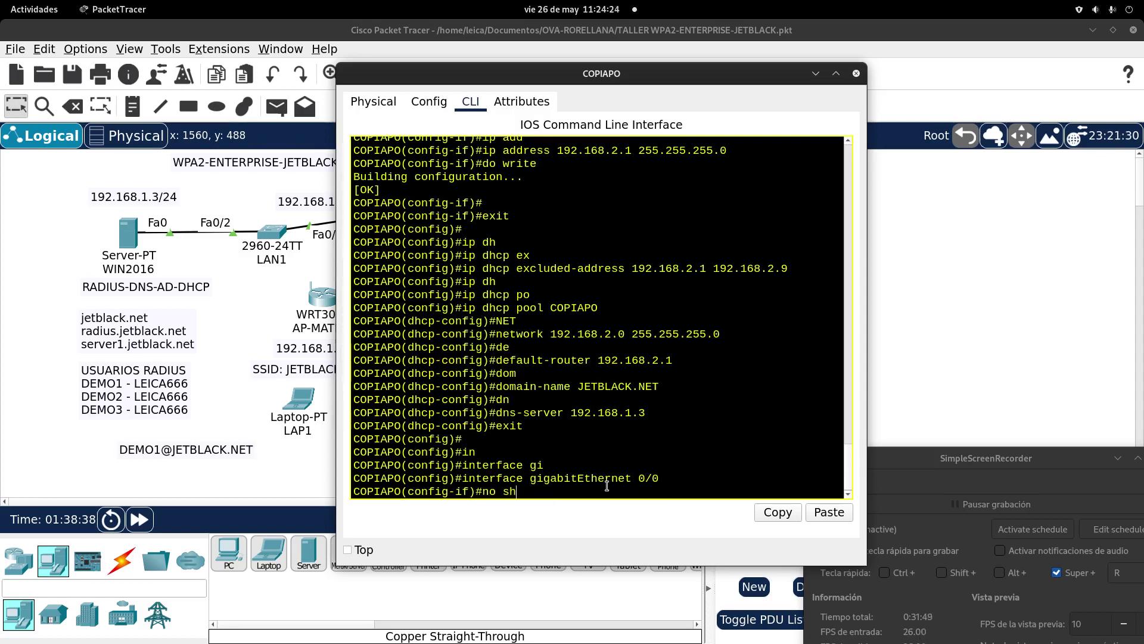
pyautogui.press('Tab')
pyautogui.press('Return')
pyautogui.press('Return')
pyautogui.press('Return')
pyautogui.hotkey('alt', 'F4')
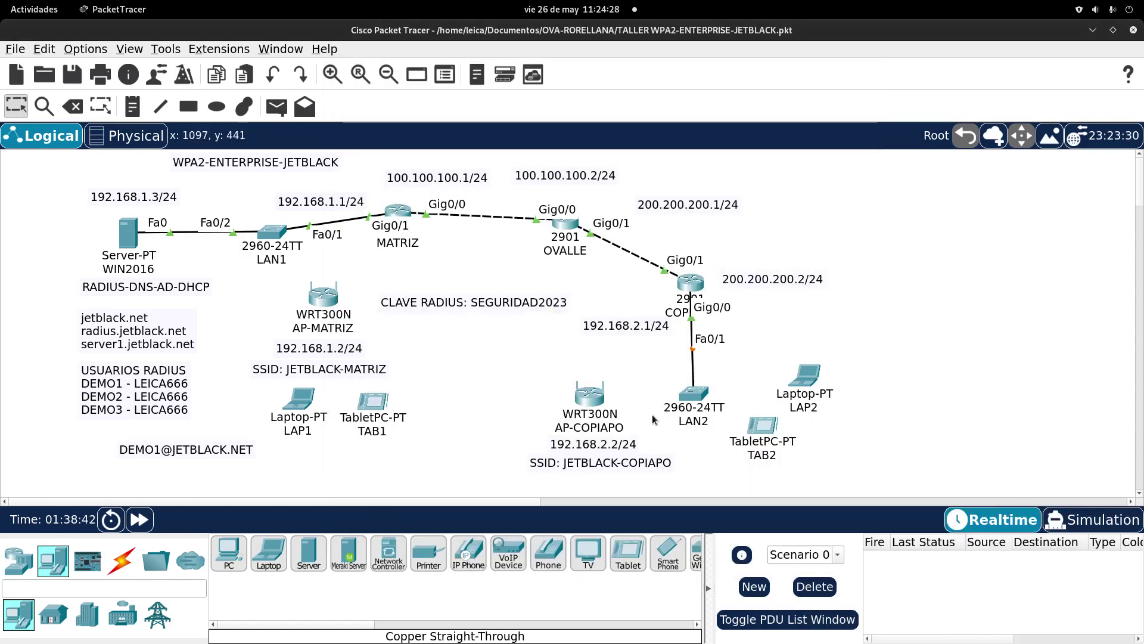
# Step: Move laptop LAP2 and tablet TAB2 to the right to clear space
pyautogui.moveTo(699, 410)
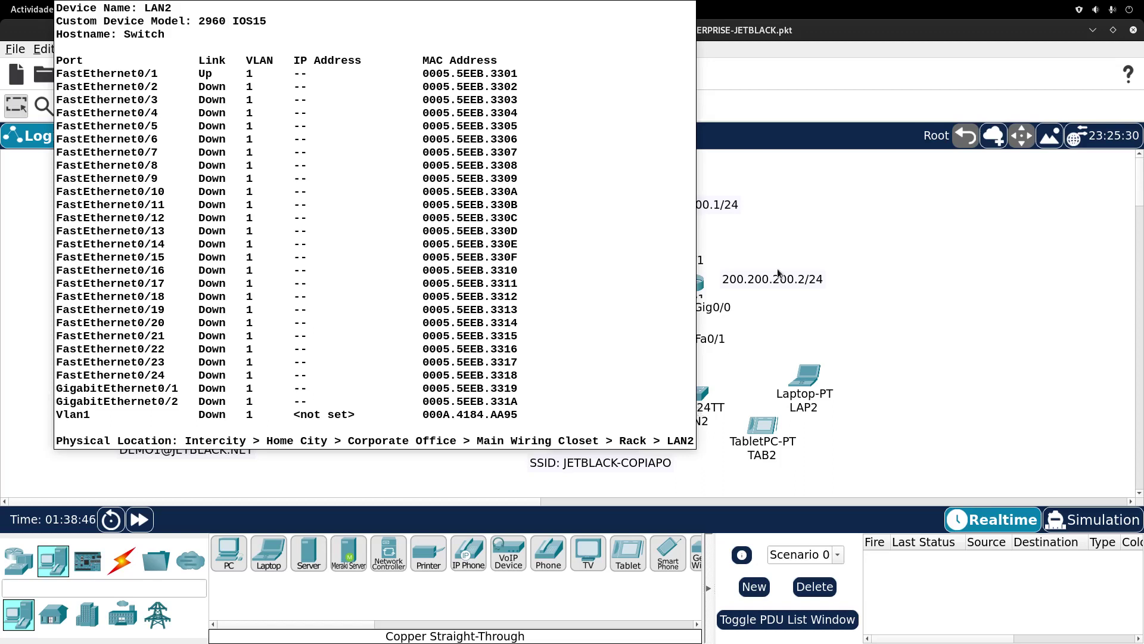
pyautogui.moveTo(804, 373); pyautogui.dragTo(872, 355)
pyautogui.moveTo(771, 436); pyautogui.dragTo(836, 441)
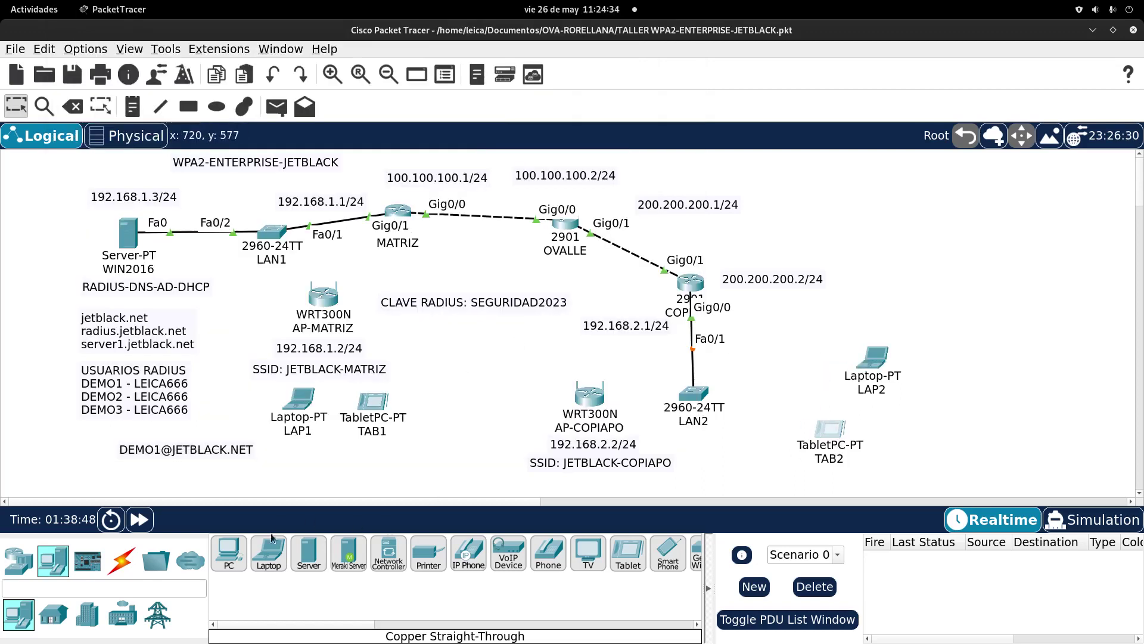
# Step: Place a generic PC beside the LAN2 switch, name it ADM, and fast-forward time
pyautogui.click(229, 553)
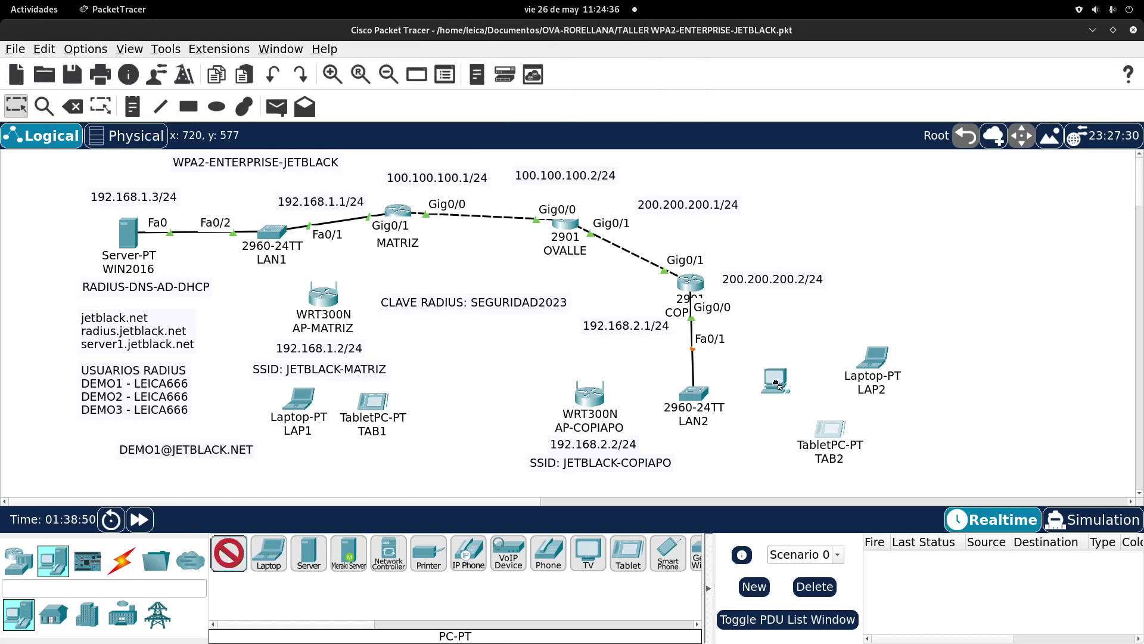
pyautogui.click(777, 381)
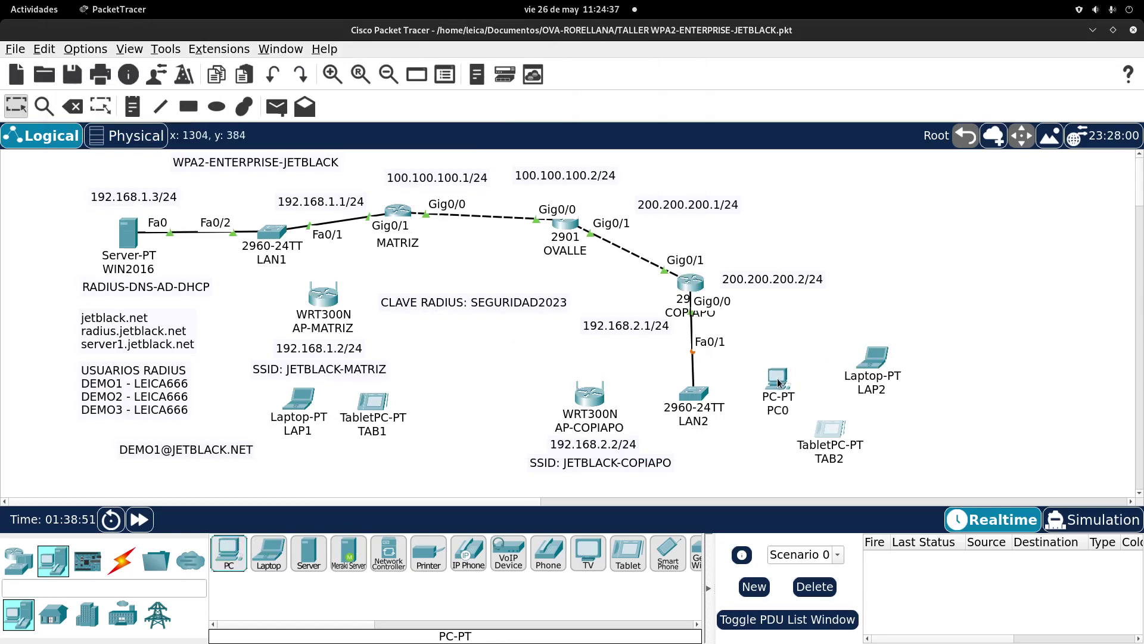
pyautogui.click(774, 410)
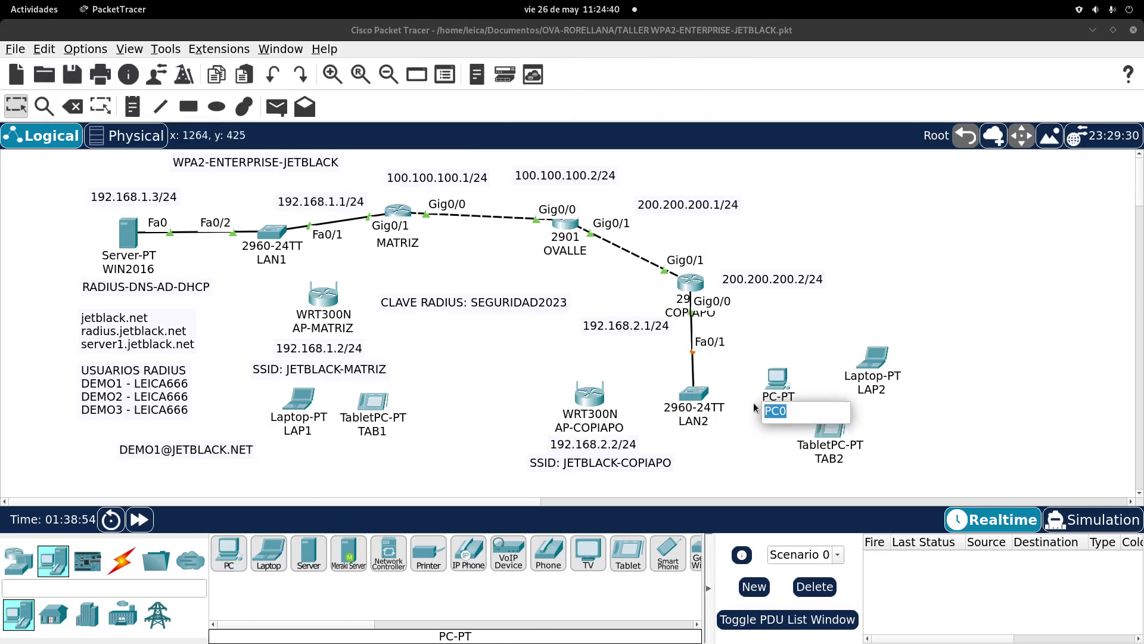
pyautogui.write('DM')
pyautogui.hotkey('ctrl', 'a')
pyautogui.write('ADM')
pyautogui.press('Return')
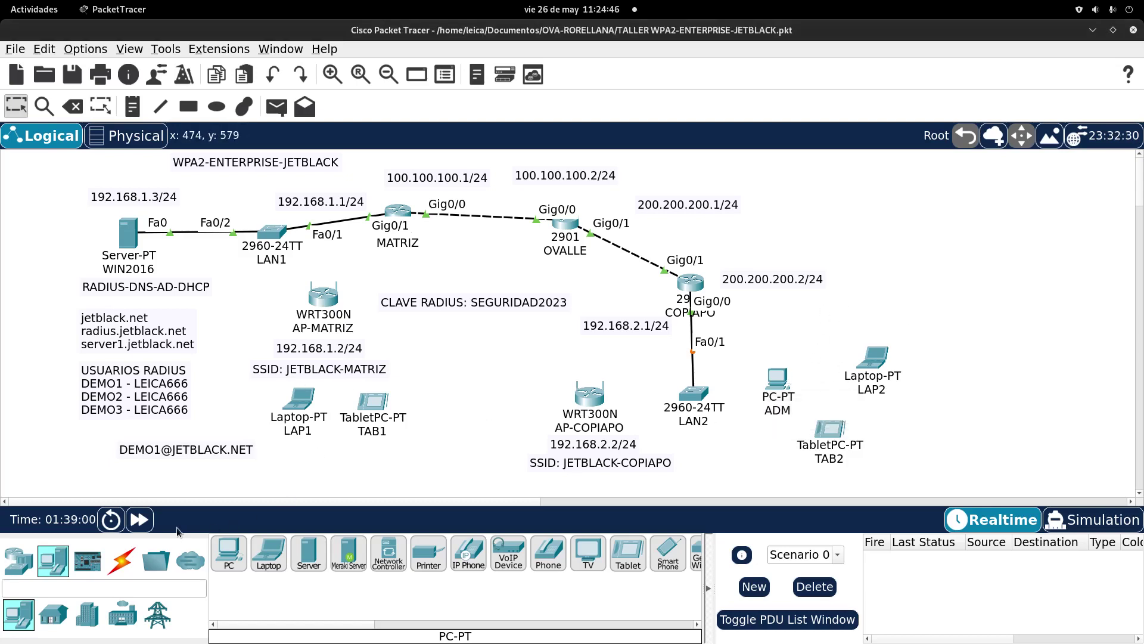
pyautogui.click(139, 519)
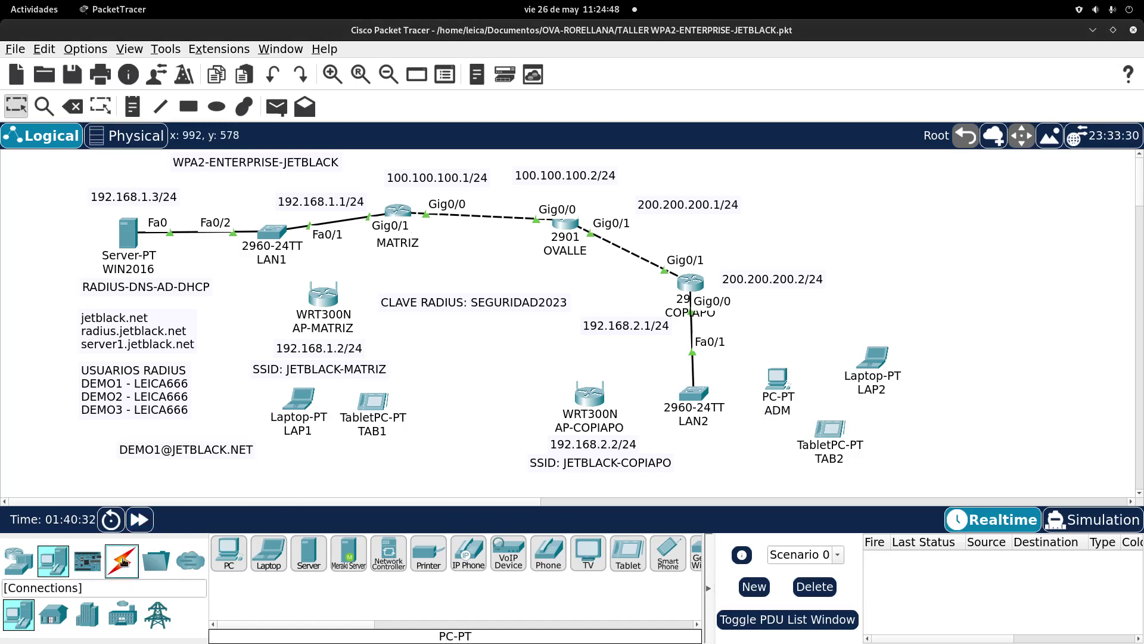
# Step: Connect ADM's FastEthernet0 to LAN2's Fa0/24 with a copper straight-through cable
pyautogui.click(122, 561)
pyautogui.click(309, 553)
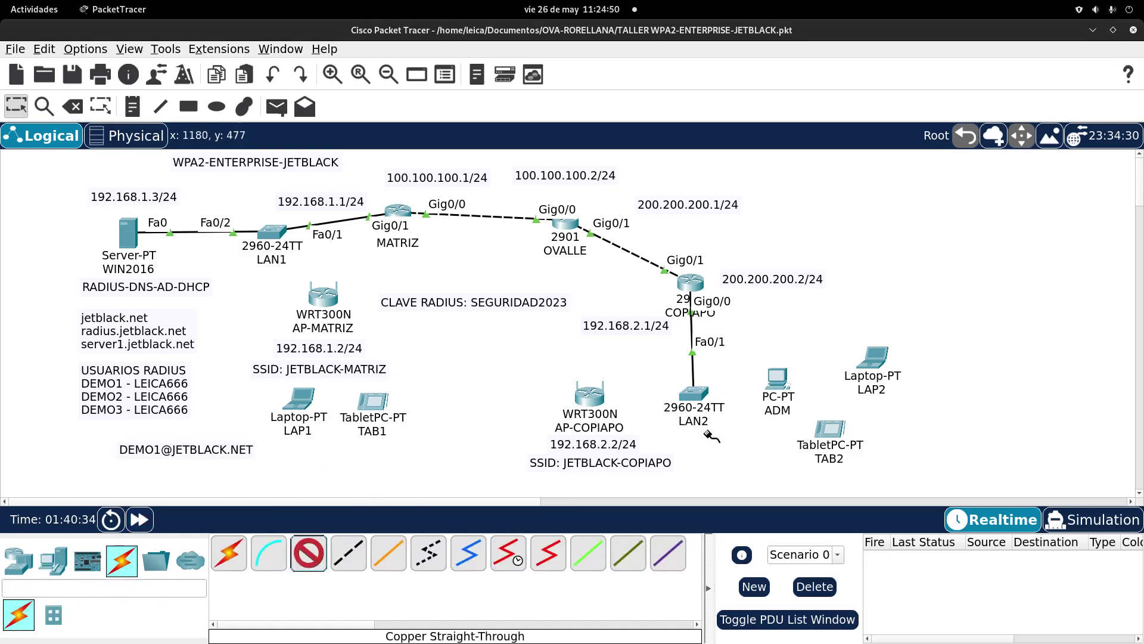
pyautogui.click(778, 378)
pyautogui.click(818, 442)
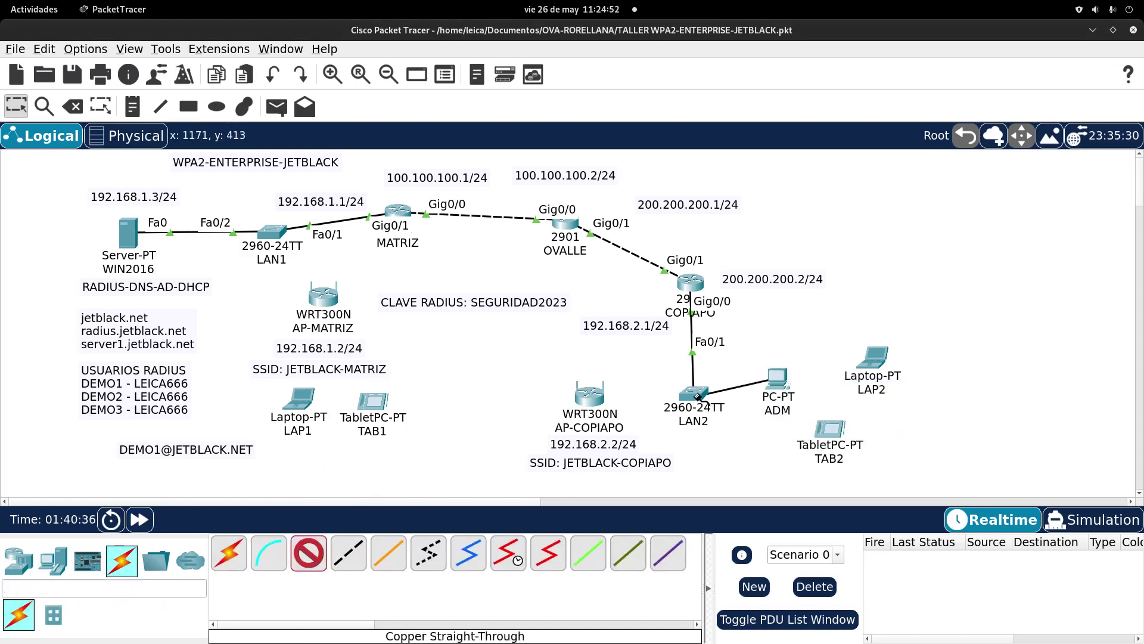
pyautogui.click(693, 393)
pyautogui.click(769, 432)
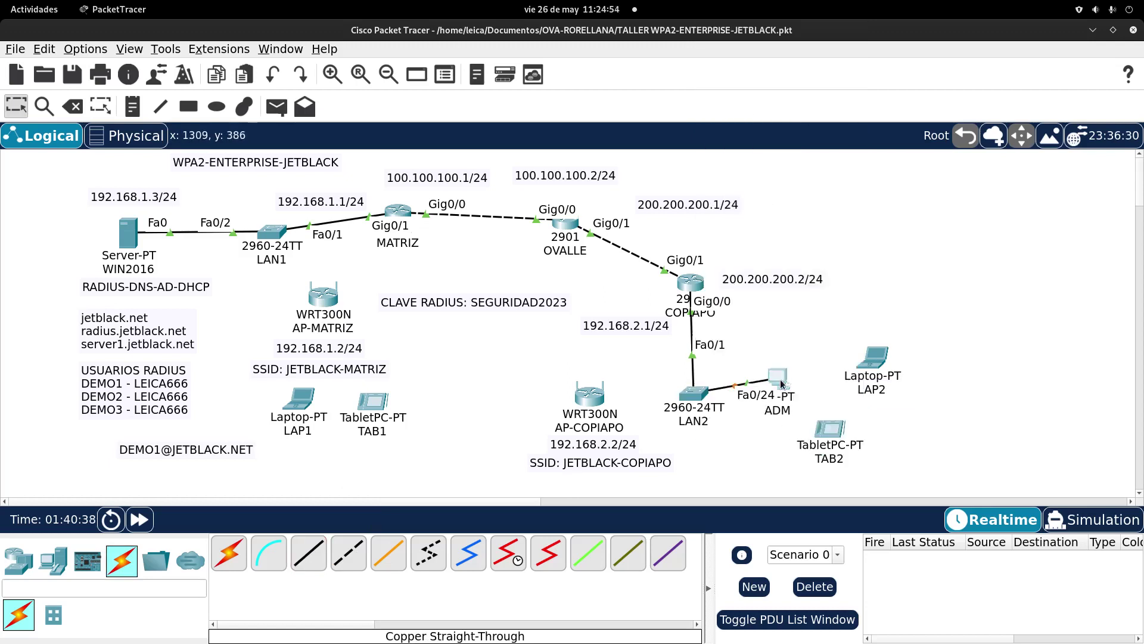
# Step: Set ADM's IP configuration to DHCP and confirm it received 192.168.2.10
pyautogui.click(781, 380)
pyautogui.click(556, 182)
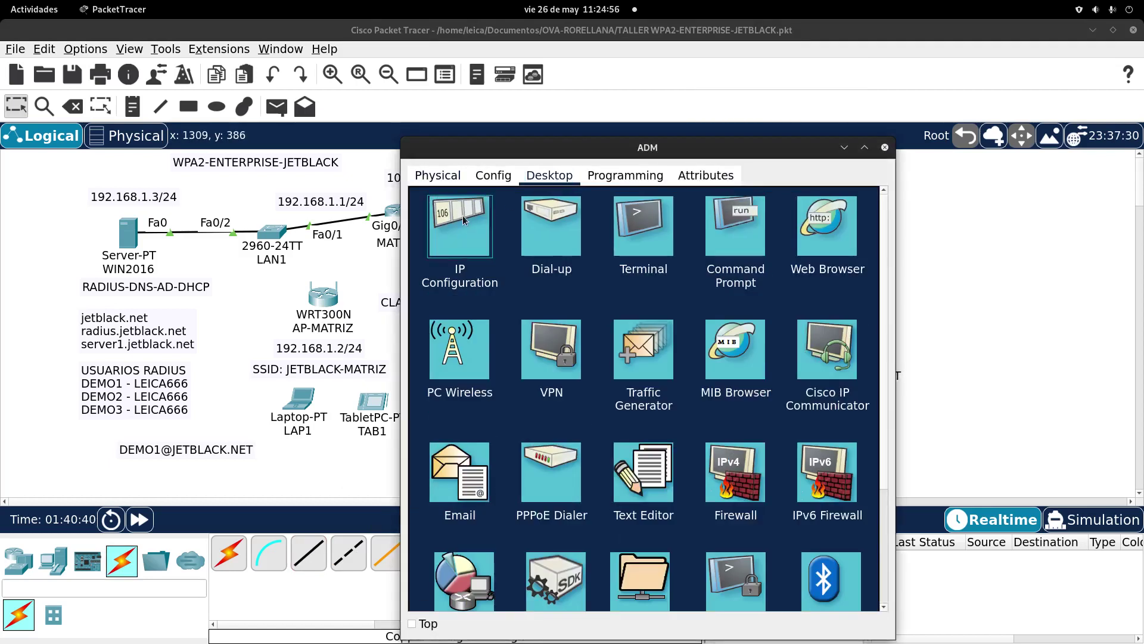
pyautogui.click(460, 238)
pyautogui.click(446, 260)
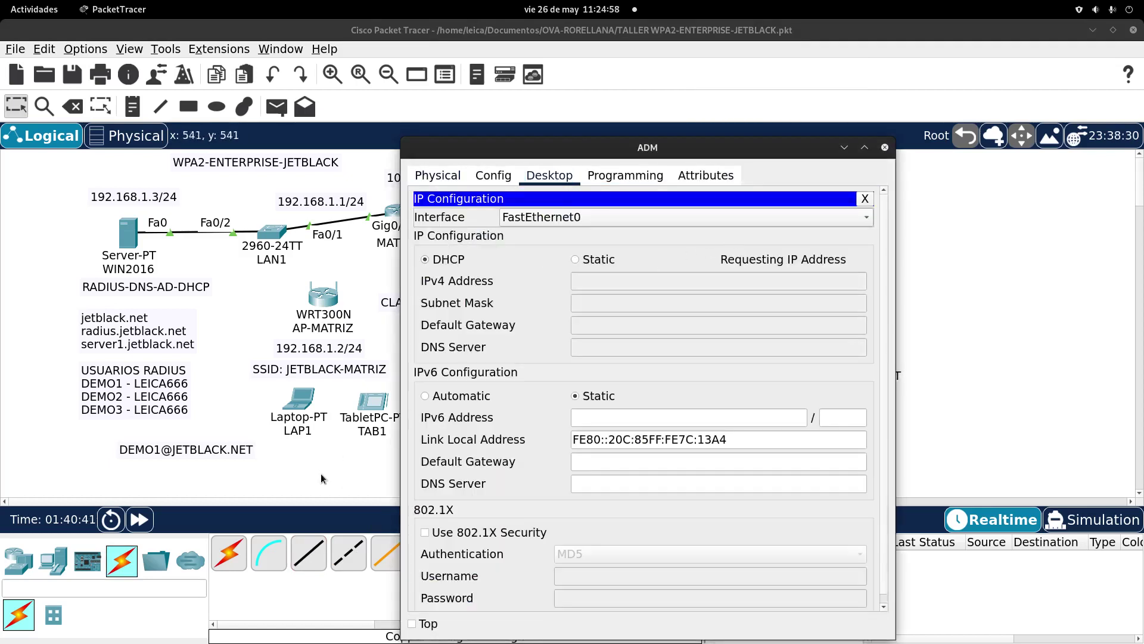
pyautogui.click(885, 147)
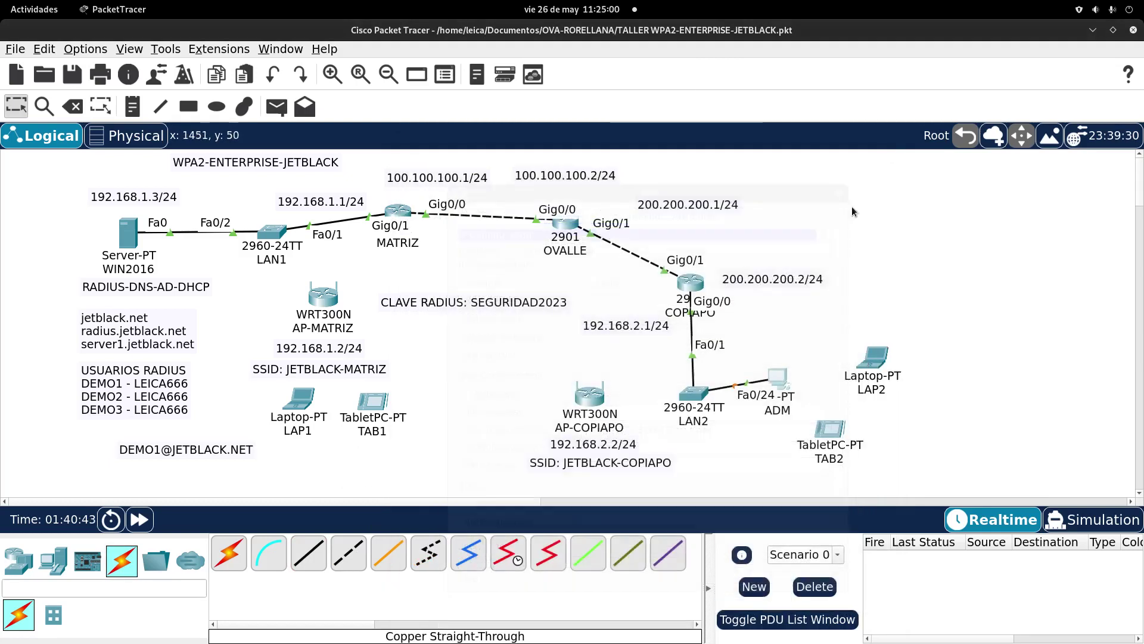
pyautogui.click(780, 380)
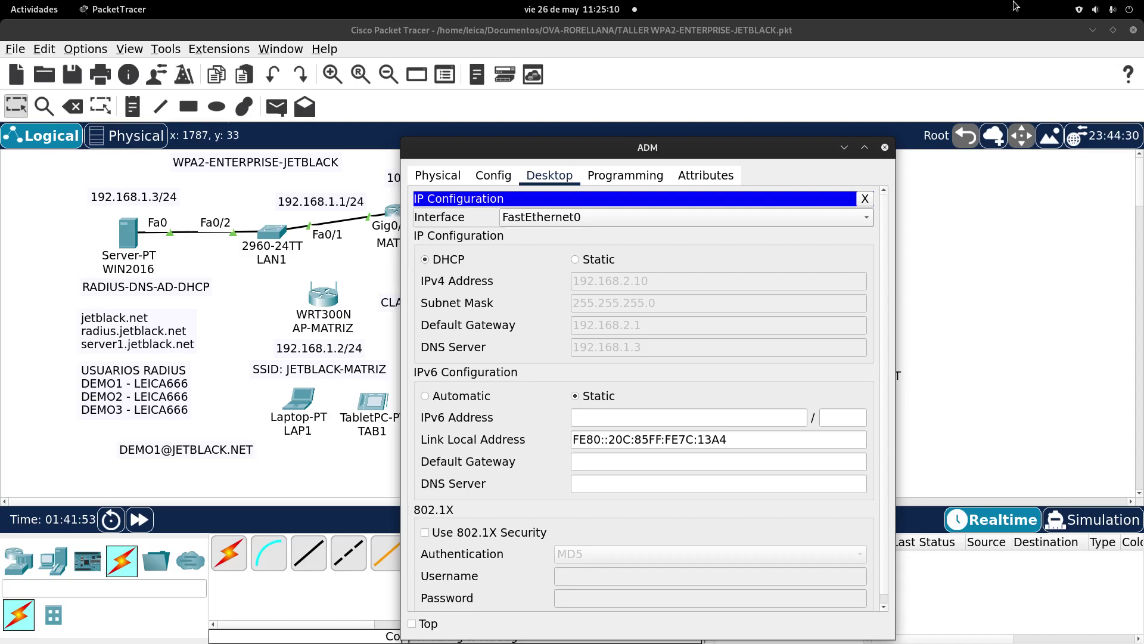
pyautogui.click(885, 148)
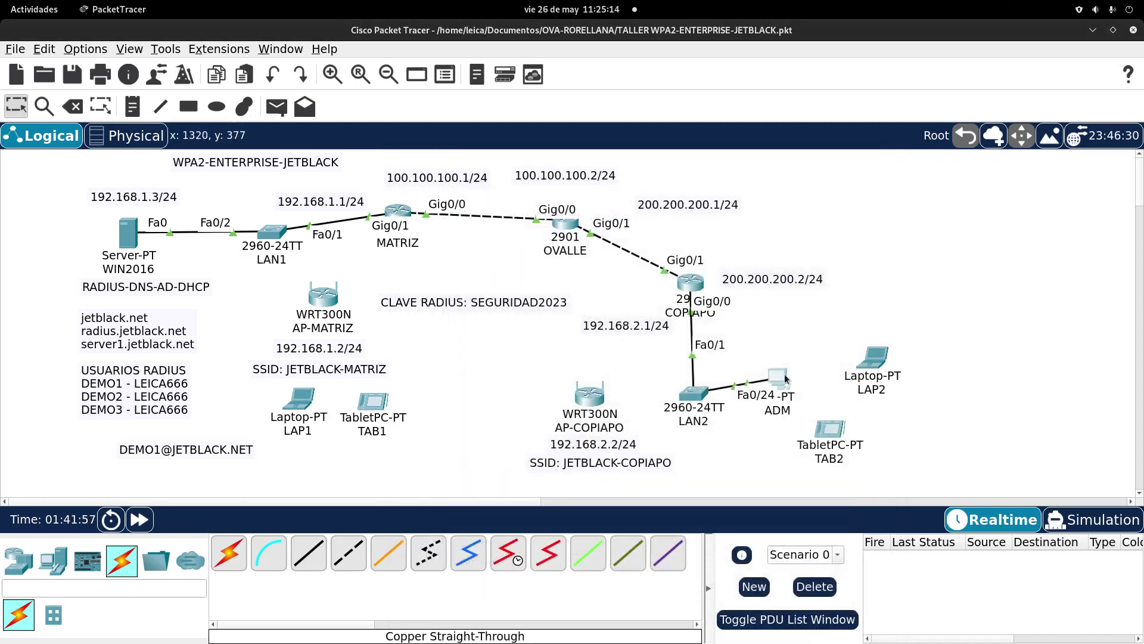
pyautogui.click(692, 282)
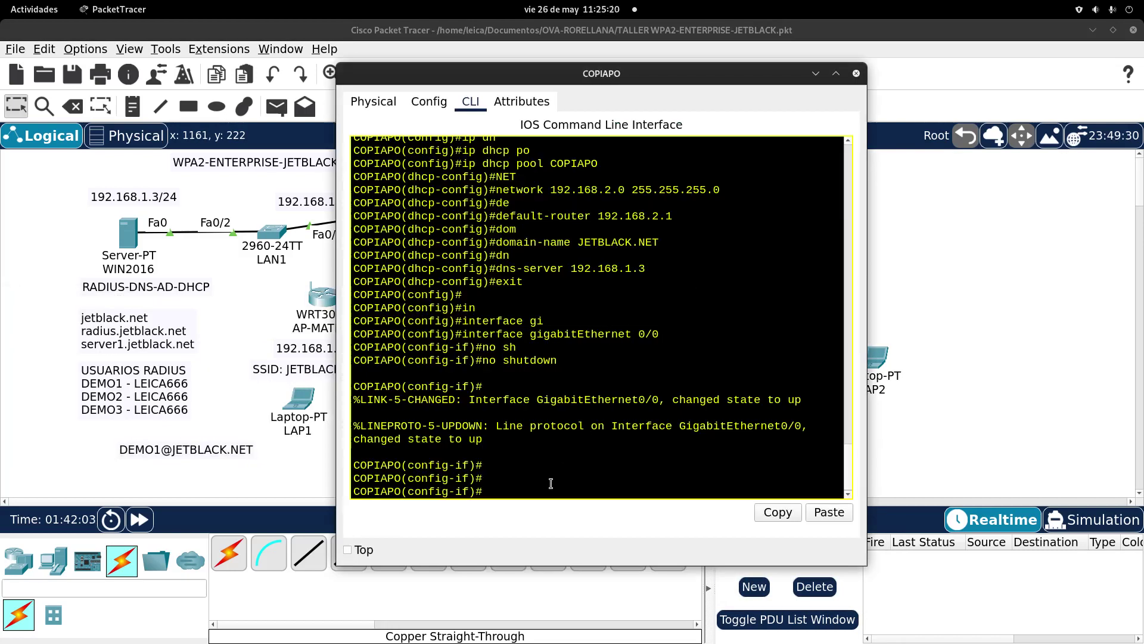
# Step: Start OSPF process 1 on COPIAPO with router-id 3.3.3.3
pyautogui.write('EXIT')
pyautogui.press('Return')
pyautogui.press('Return')
pyautogui.press('Return')
pyautogui.write('ro')
pyautogui.press('Tab')
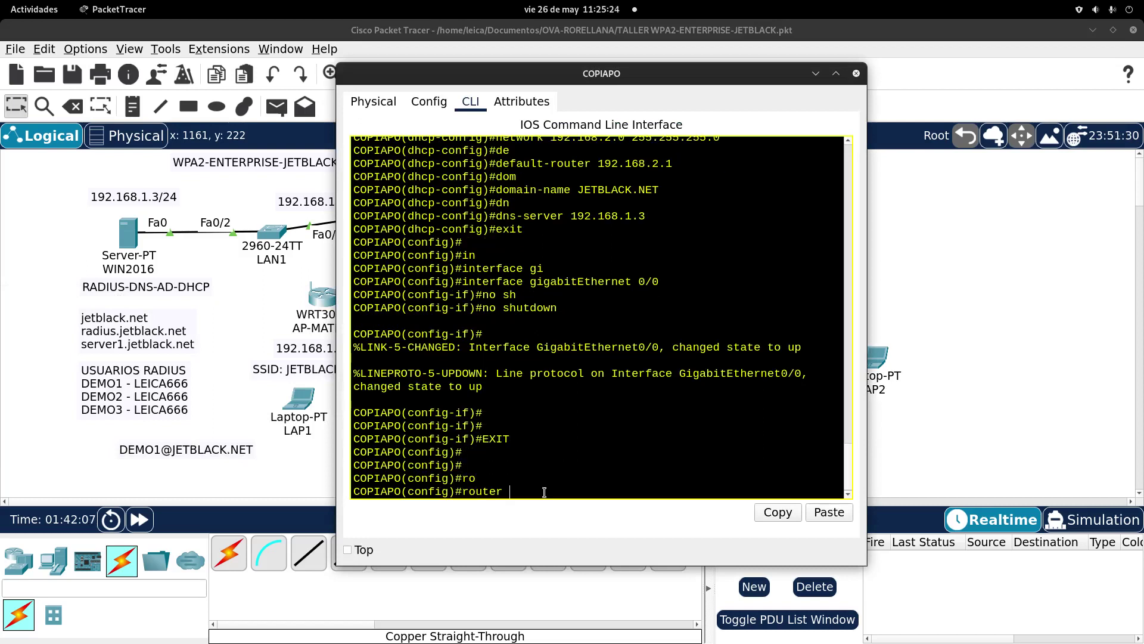
pyautogui.write('o')
pyautogui.press('Tab')
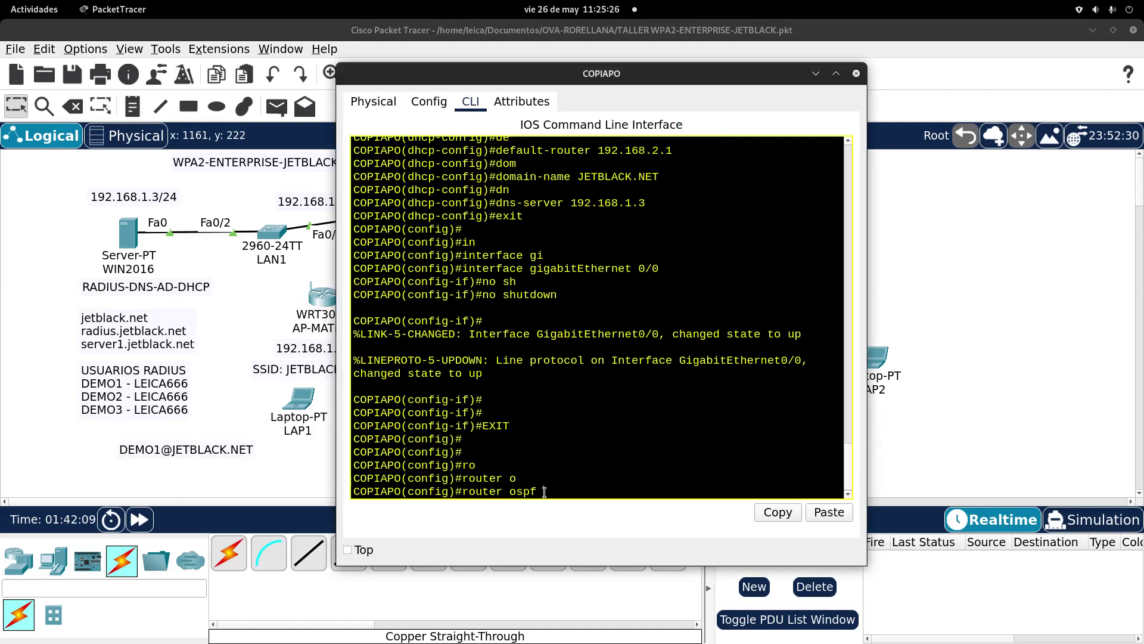
pyautogui.moveTo(539, 76); pyautogui.dragTo(540, 48)
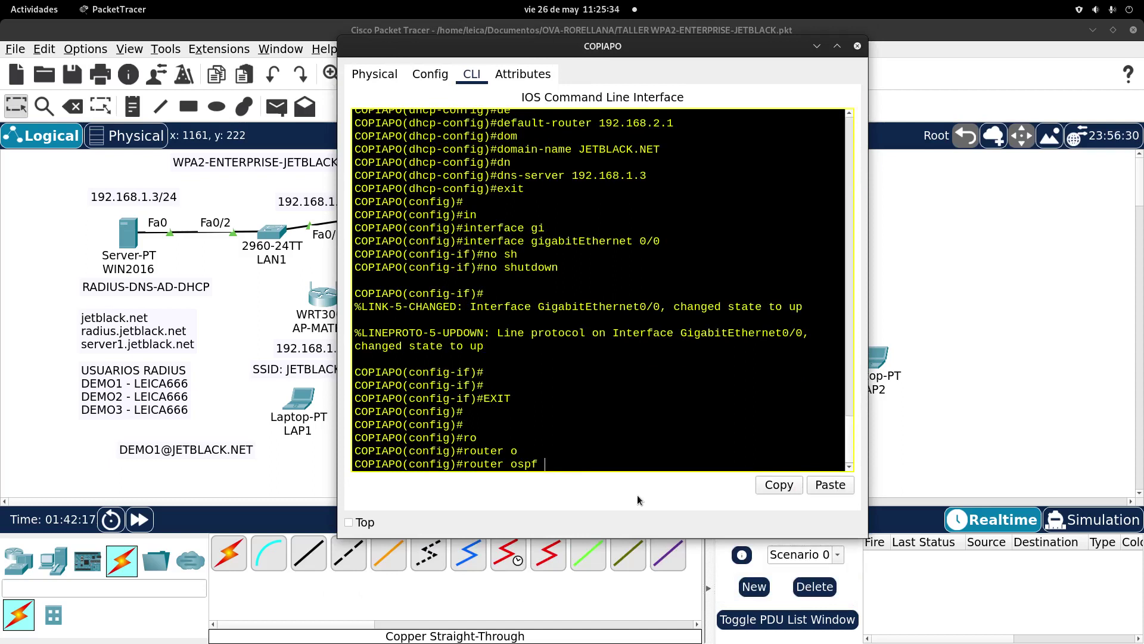
pyautogui.write('1')
pyautogui.press('Return')
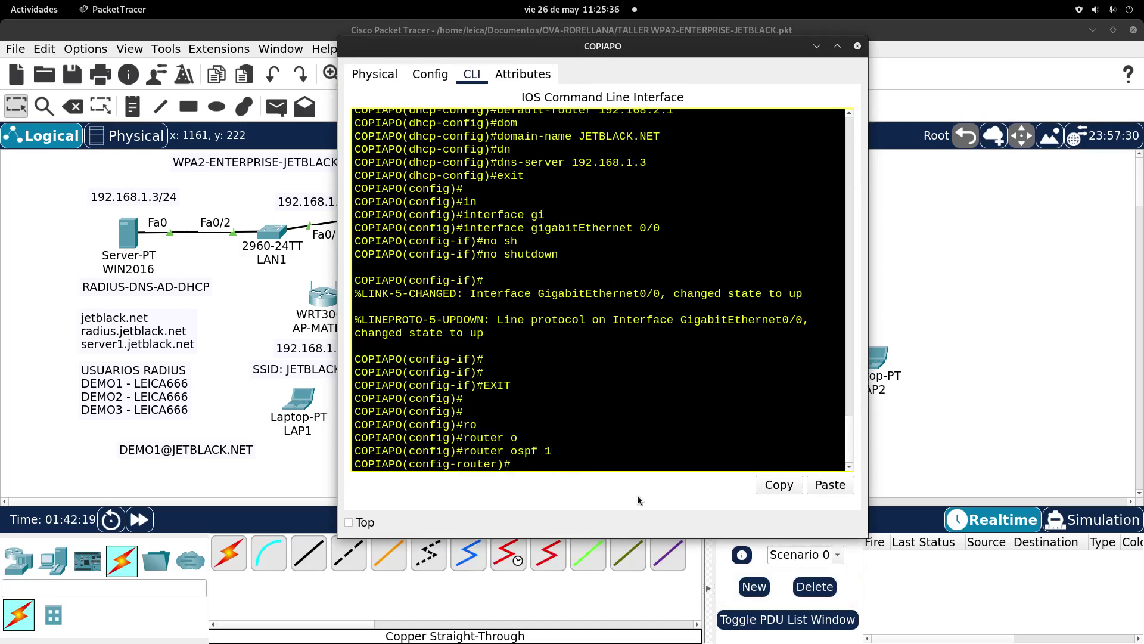
pyautogui.write('ro')
pyautogui.press('Tab')
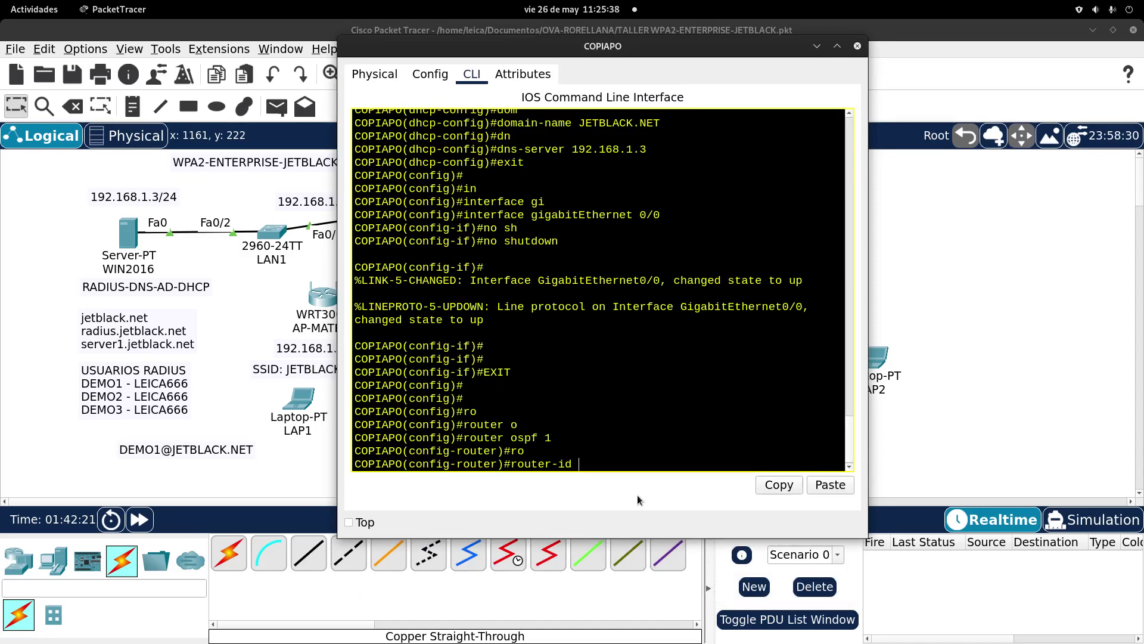
pyautogui.write('3.3.3.3')
pyautogui.press('Return')
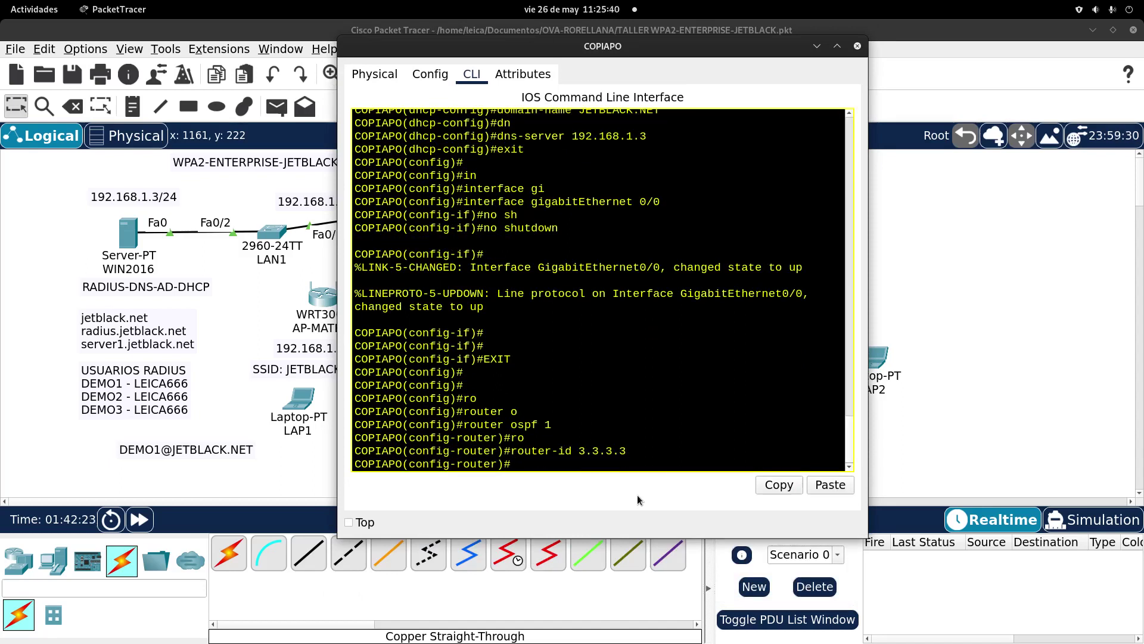
# Step: Advertise 192.168.2.0 and 200.200.200.0 with wildcard 0.0.0.255 in OSPF area 0
pyautogui.write('net')
pyautogui.press('Tab')
pyautogui.press('Return')
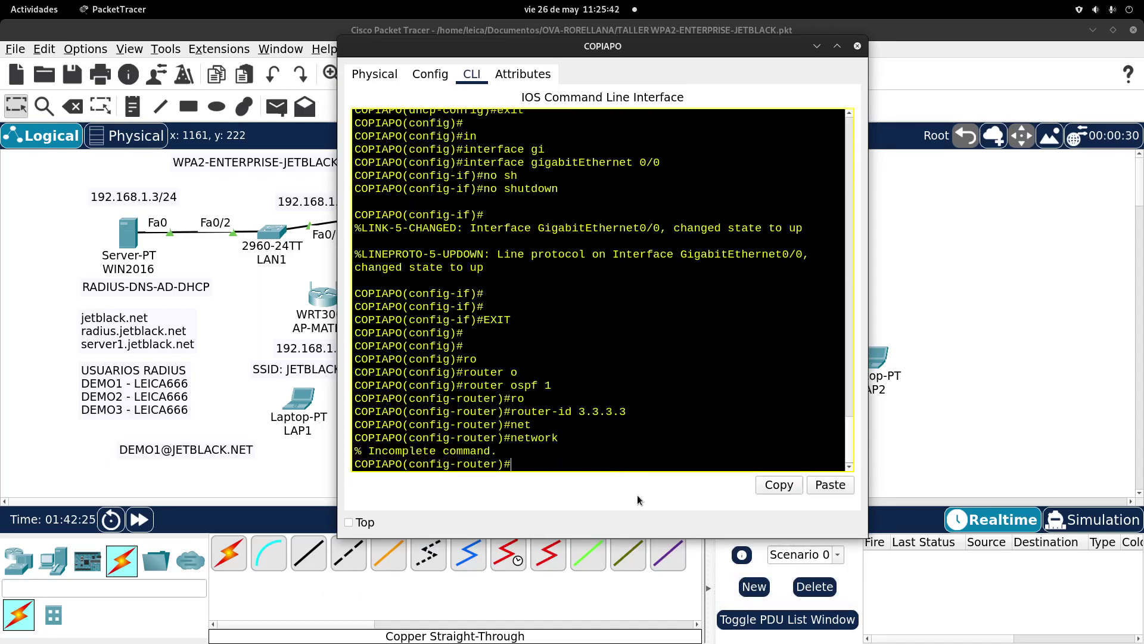
pyautogui.press('Up')
pyautogui.write('192.168.2.0 0.')
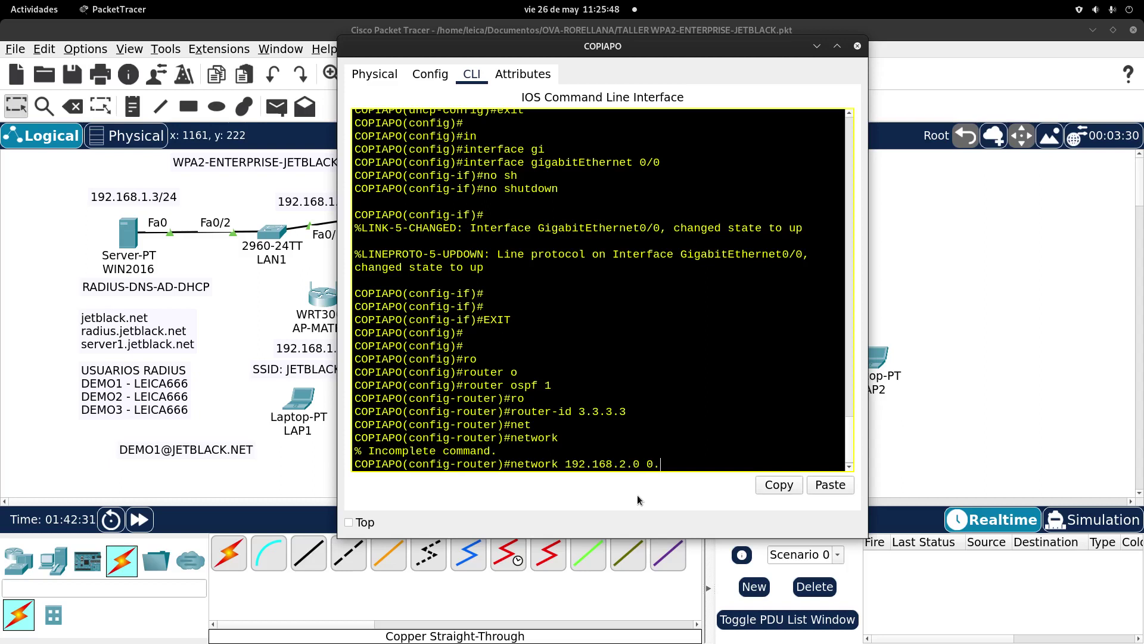
pyautogui.write('0.0.255 ar')
pyautogui.press('Tab')
pyautogui.write('0')
pyautogui.press('Return')
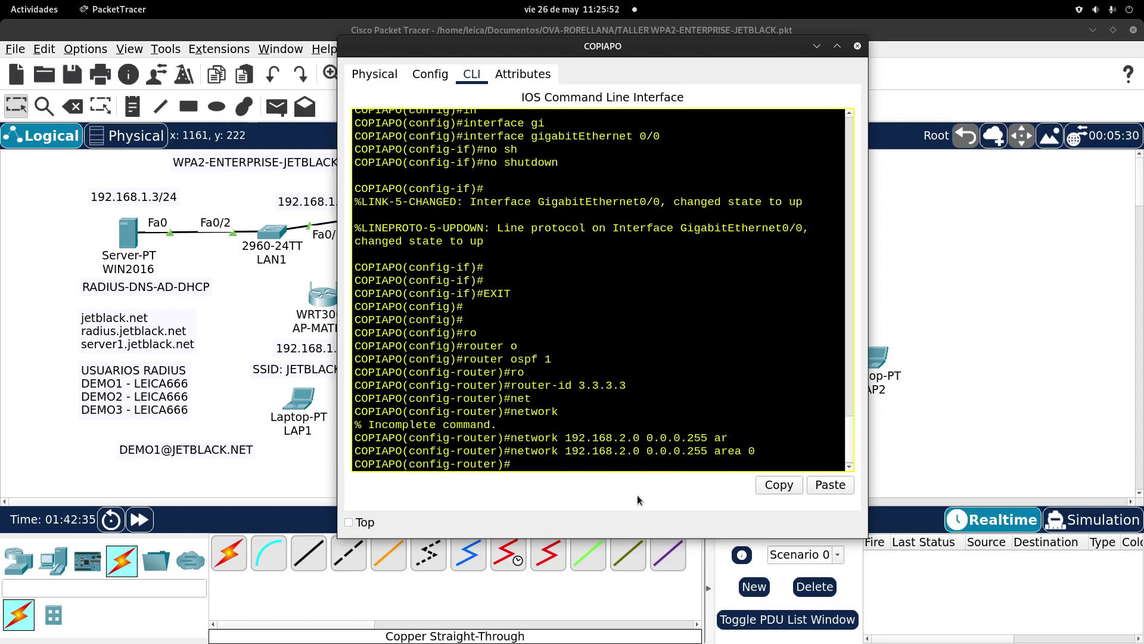
pyautogui.write('net')
pyautogui.press('Tab')
pyautogui.write('200')
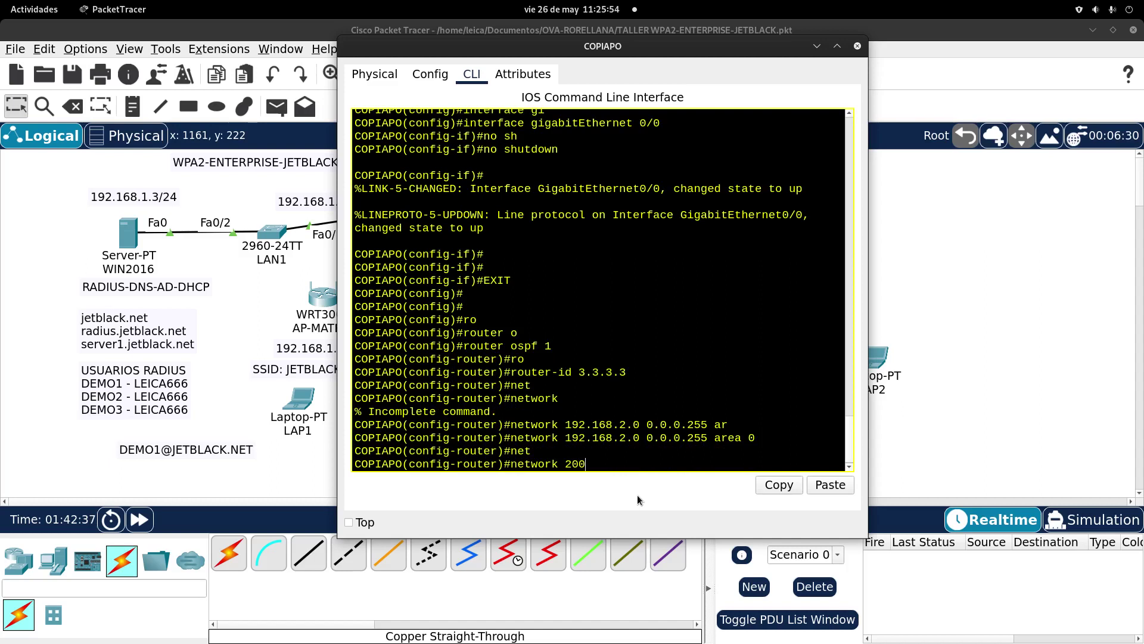
pyautogui.write('.200.200.0 0.0.0.255 a')
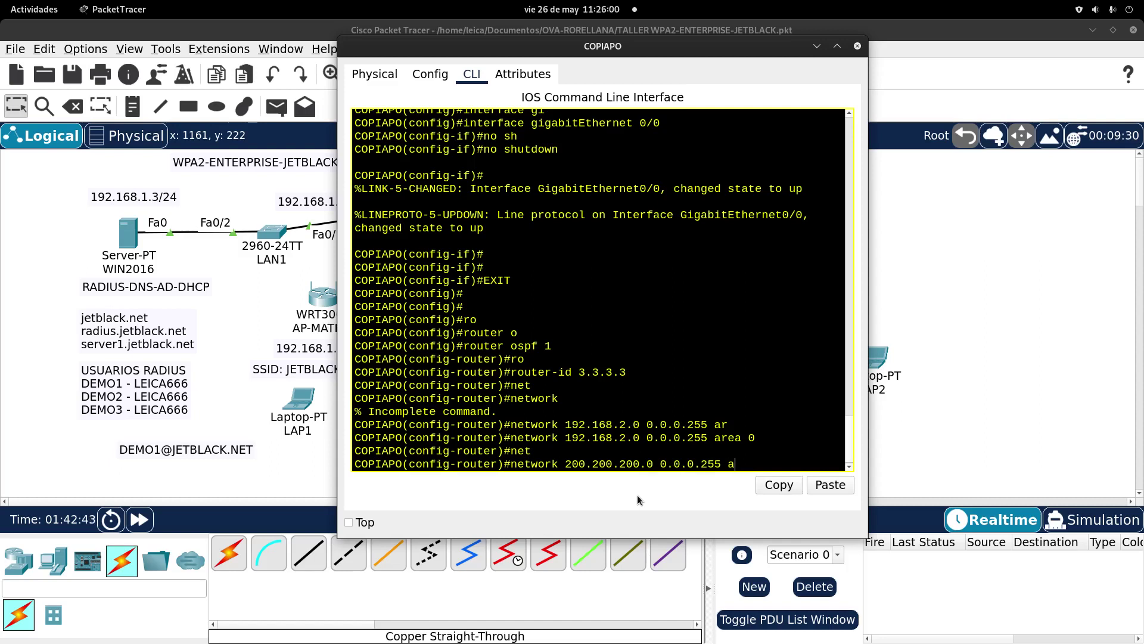
pyautogui.write('r')
pyautogui.press('Tab')
pyautogui.write('0')
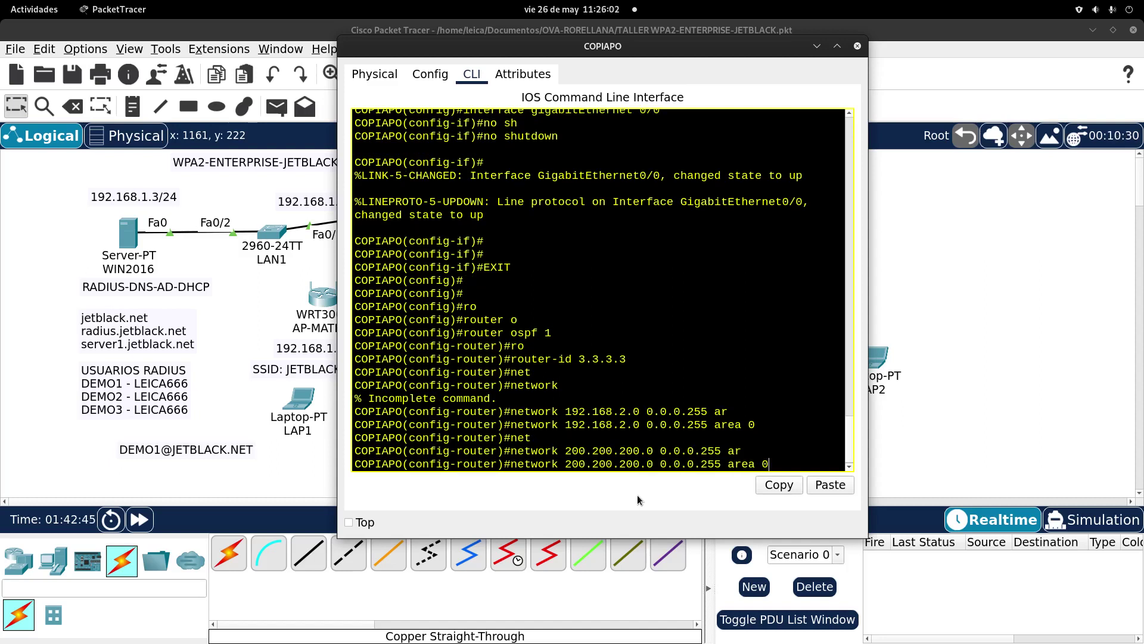
pyautogui.press('Return')
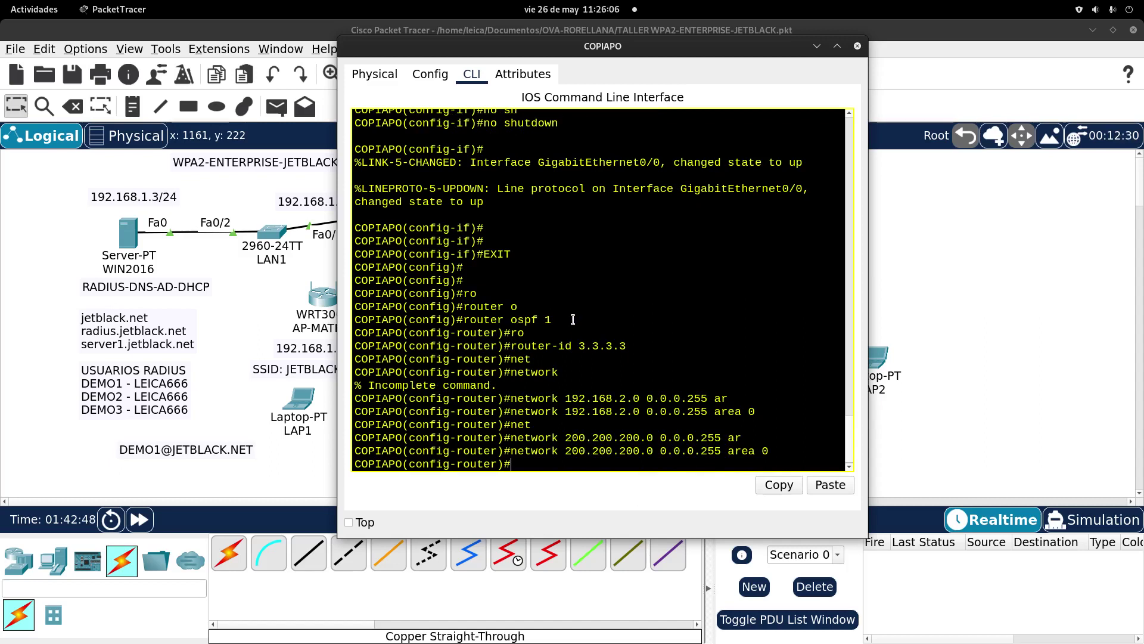
pyautogui.moveTo(573, 320); pyautogui.dragTo(445, 322)
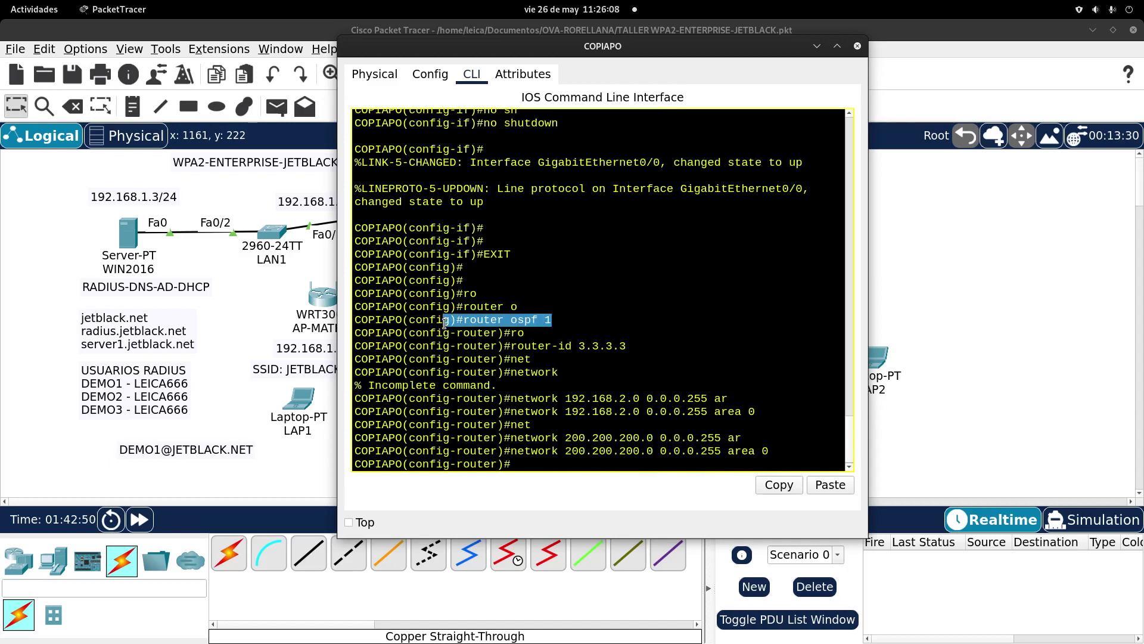
pyautogui.moveTo(627, 346); pyautogui.dragTo(470, 347)
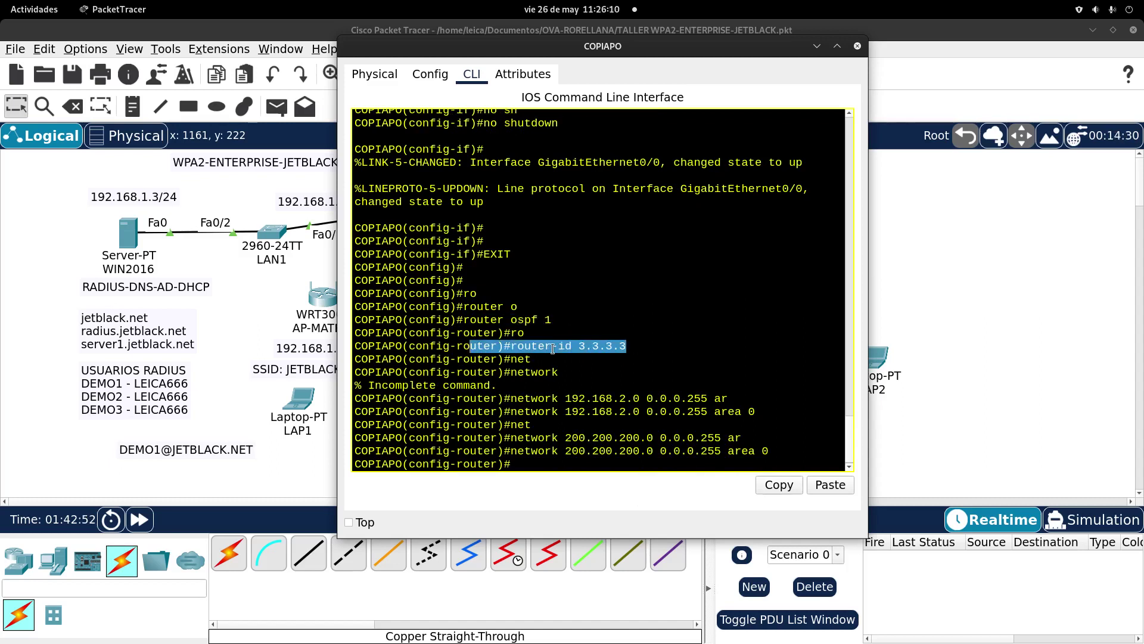
pyautogui.moveTo(755, 412); pyautogui.dragTo(501, 410)
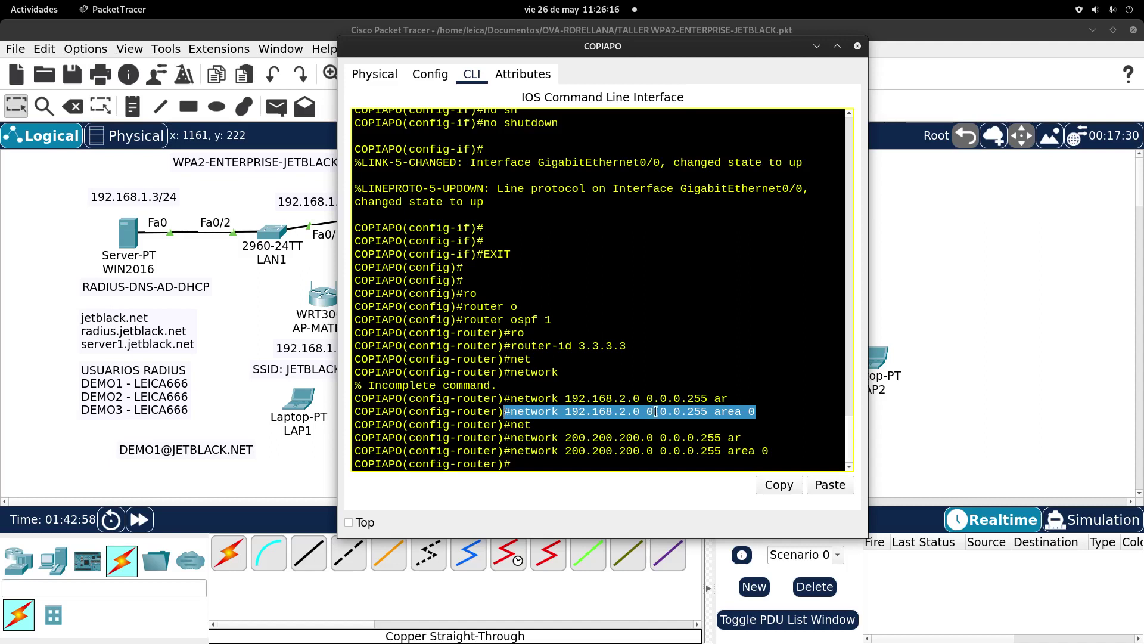
pyautogui.moveTo(770, 451); pyautogui.dragTo(510, 453)
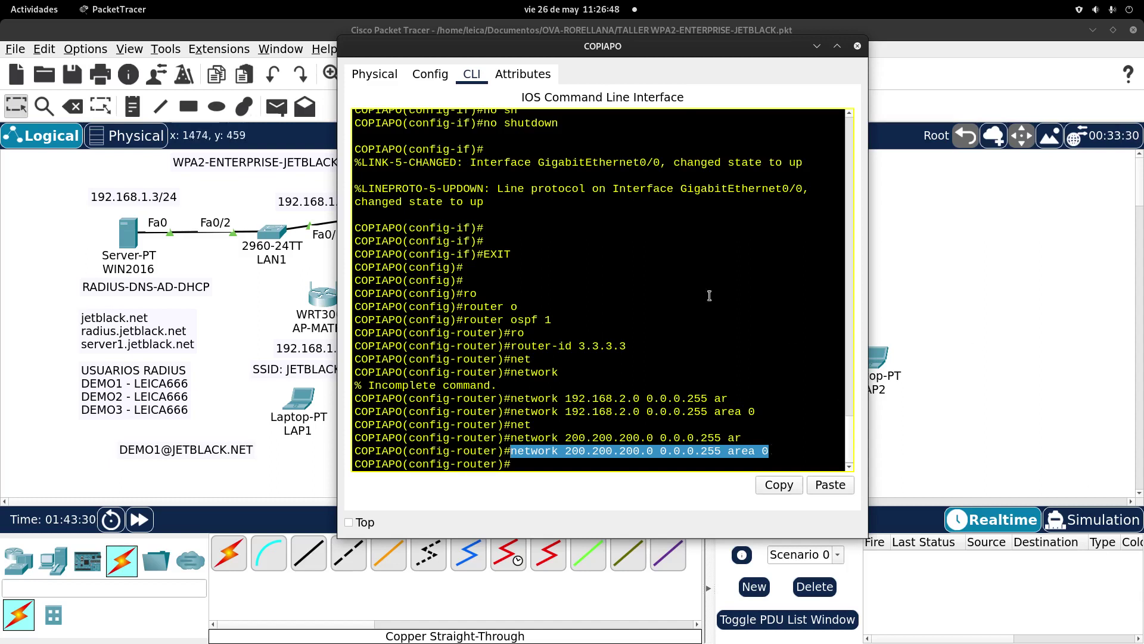
# Step: Review OVALLE's OSPF lines (router-id 2.2.2.2, networks 200.200.200.0 and 100.100.100.0), then close the consoles
pyautogui.click(34, 9)
pyautogui.click(789, 434)
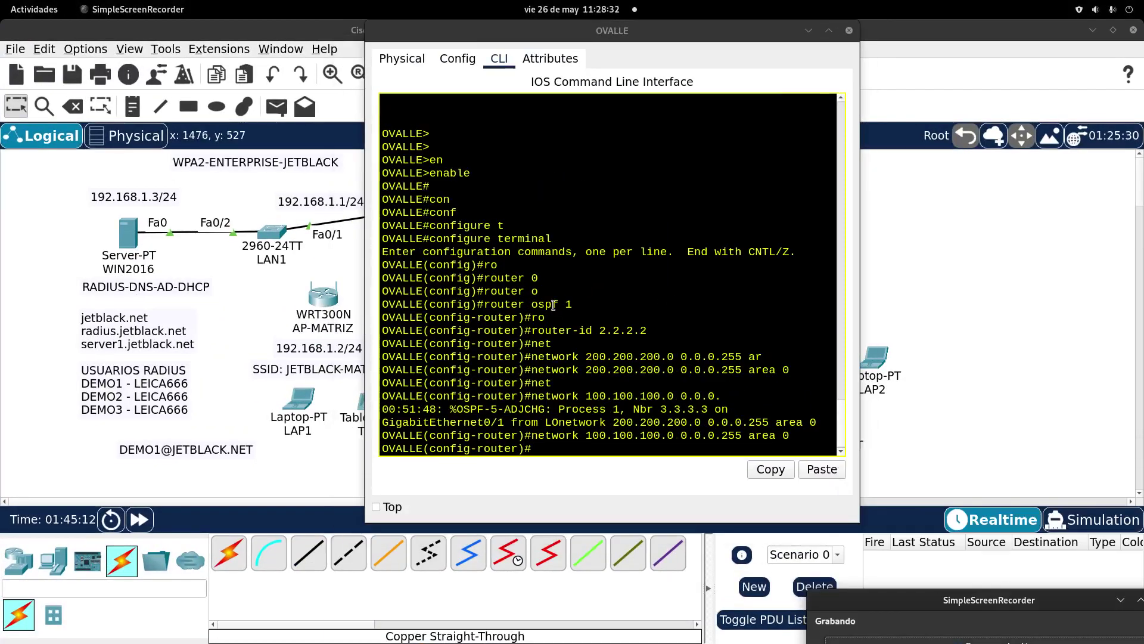
pyautogui.moveTo(573, 304); pyautogui.dragTo(429, 304)
pyautogui.moveTo(700, 323); pyautogui.dragTo(658, 333)
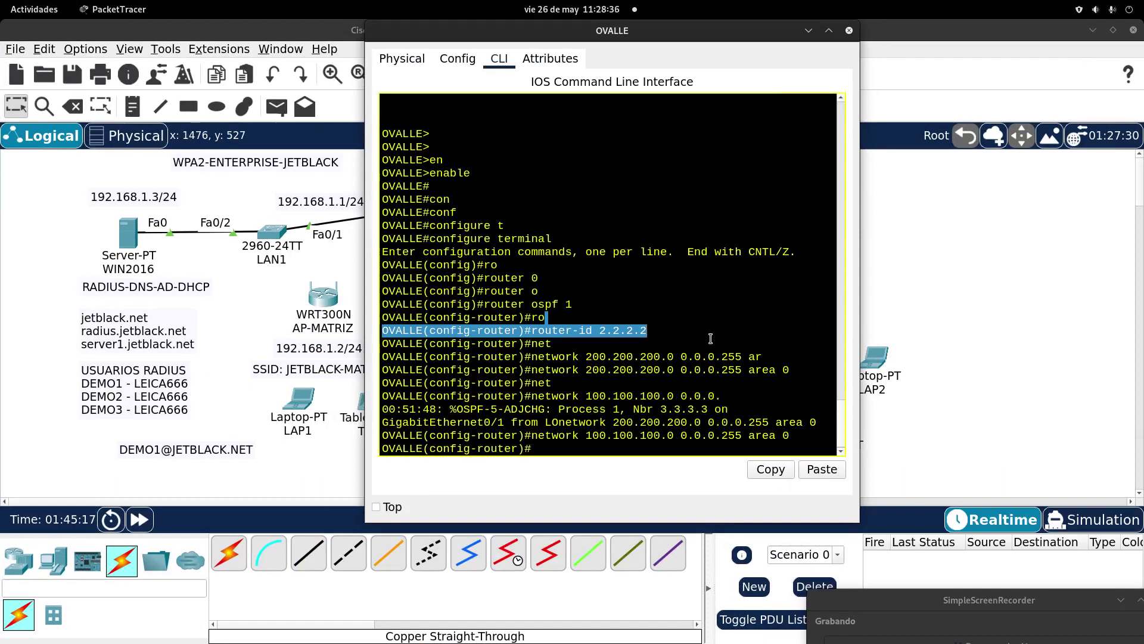
pyautogui.click(740, 334)
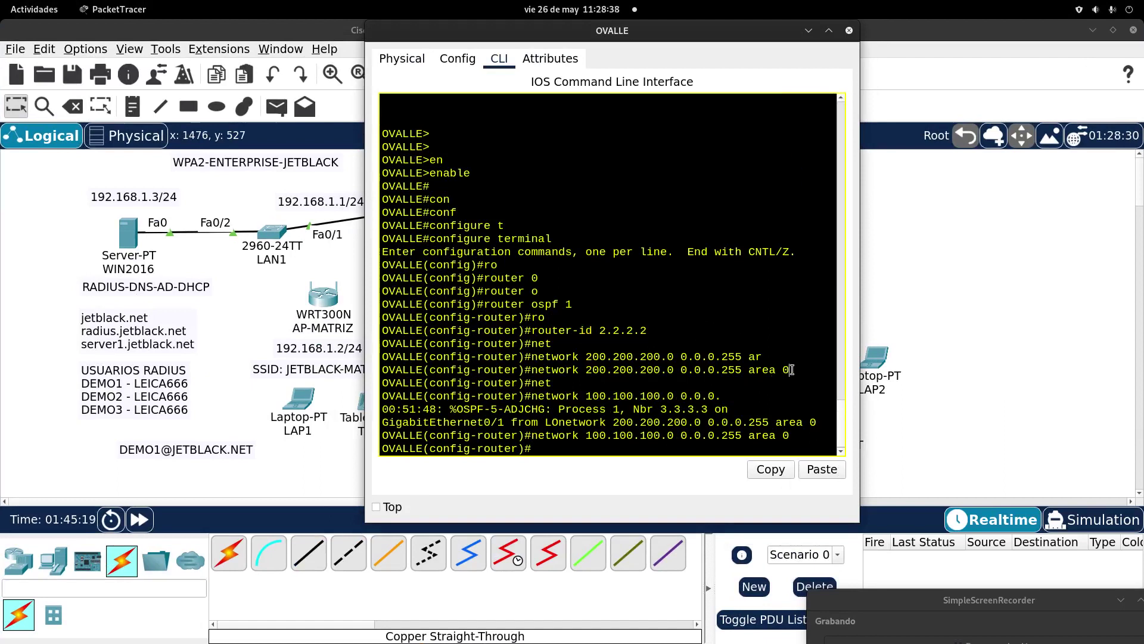
pyautogui.moveTo(791, 370); pyautogui.dragTo(531, 371)
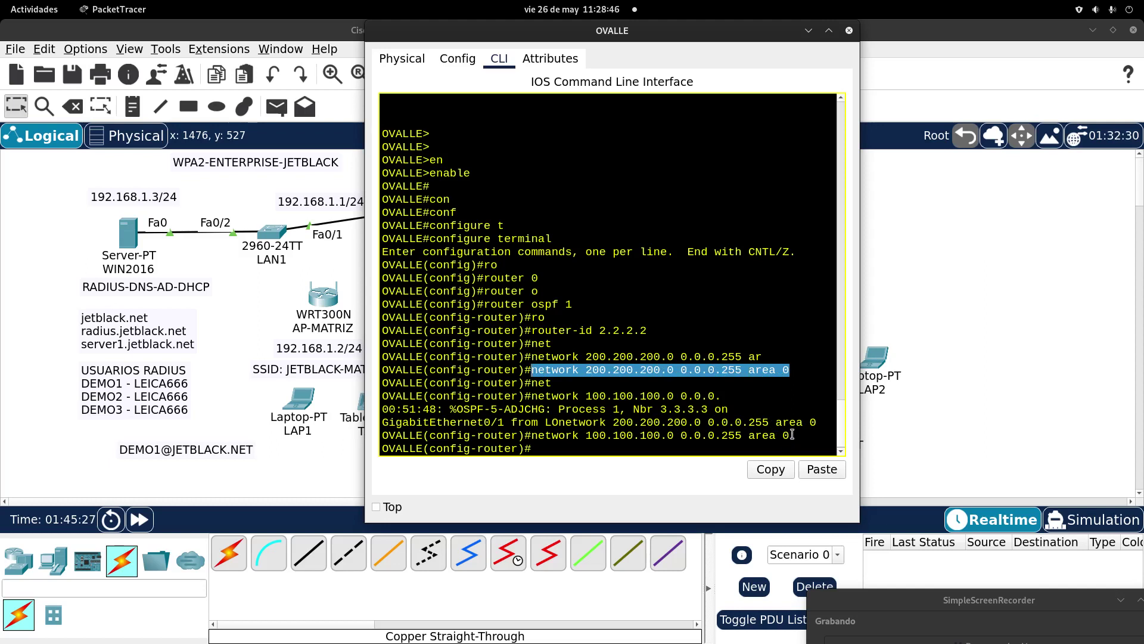
pyautogui.moveTo(790, 437); pyautogui.dragTo(529, 435)
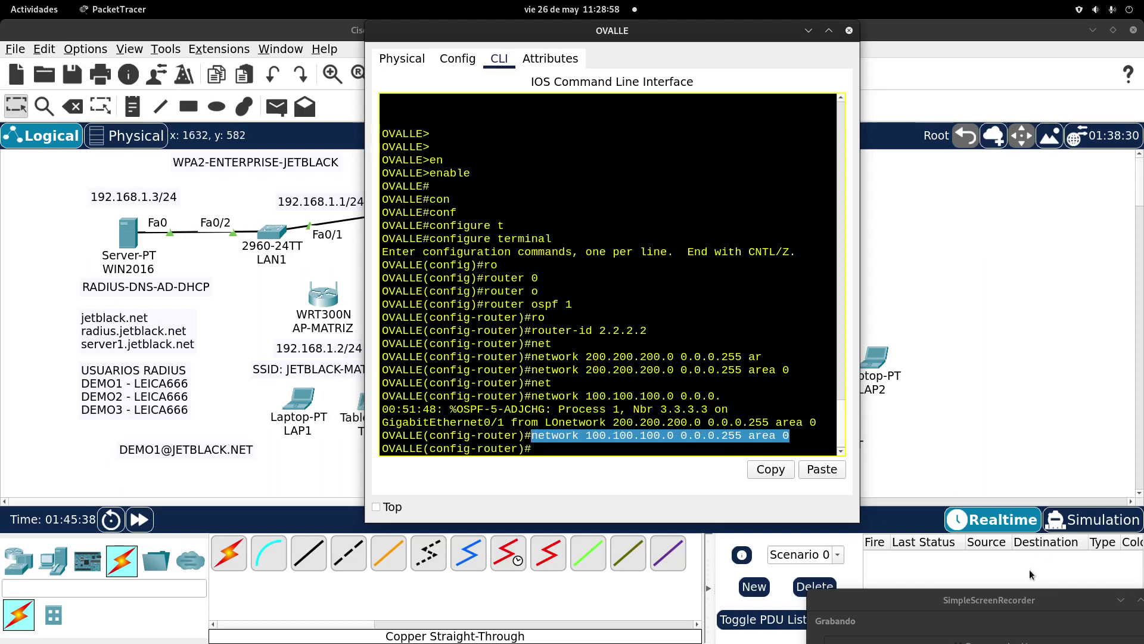
pyautogui.moveTo(1025, 600); pyautogui.dragTo(1059, 430)
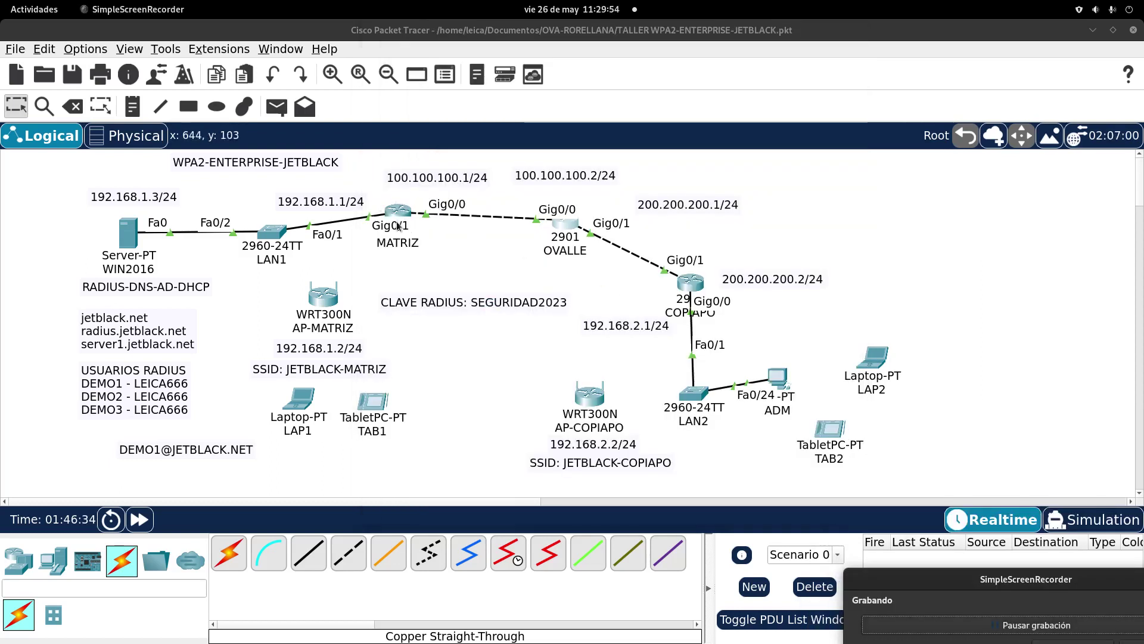
# Step: Open the MATRIZ router's CLI and enter global configuration mode with enable and configure terminal
pyautogui.click(402, 209)
pyautogui.moveTo(610, 143); pyautogui.dragTo(633, 51)
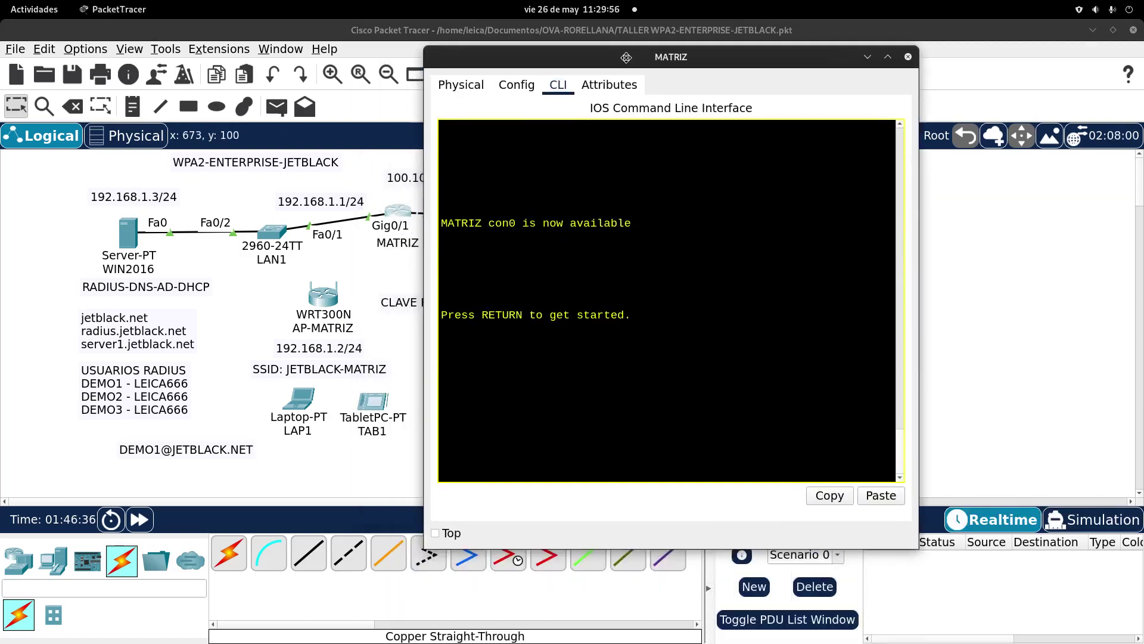
pyautogui.press('Return')
pyautogui.press('Return')
pyautogui.write('en')
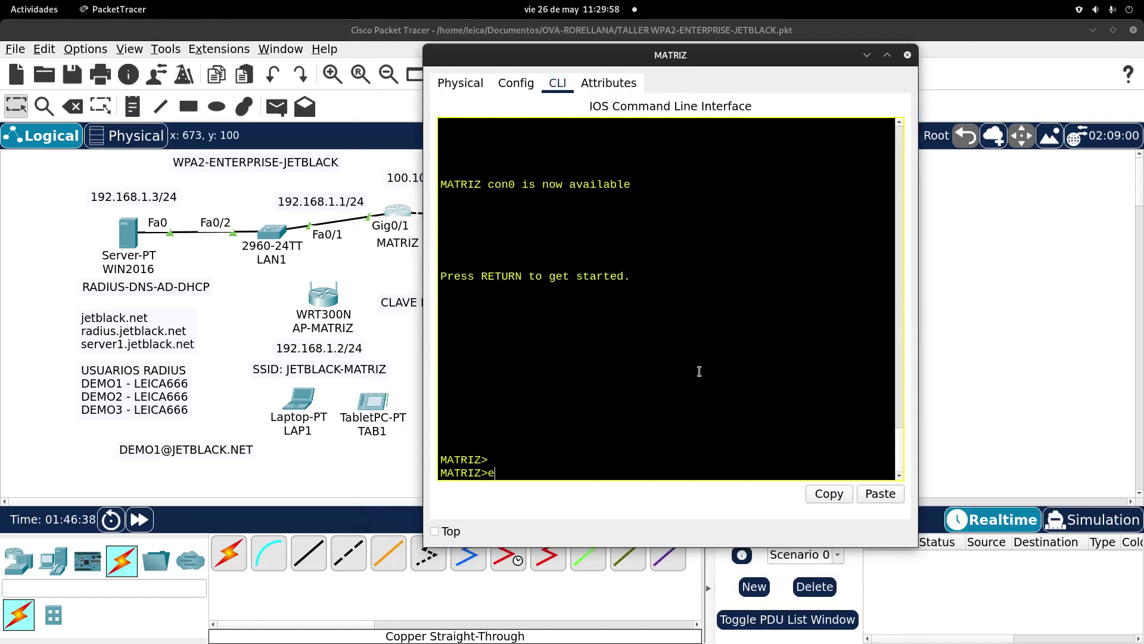
pyautogui.press('Tab')
pyautogui.press('Return')
pyautogui.press('Return')
pyautogui.write('con')
pyautogui.press('Tab')
pyautogui.write('f')
pyautogui.press('Tab')
pyautogui.write('t')
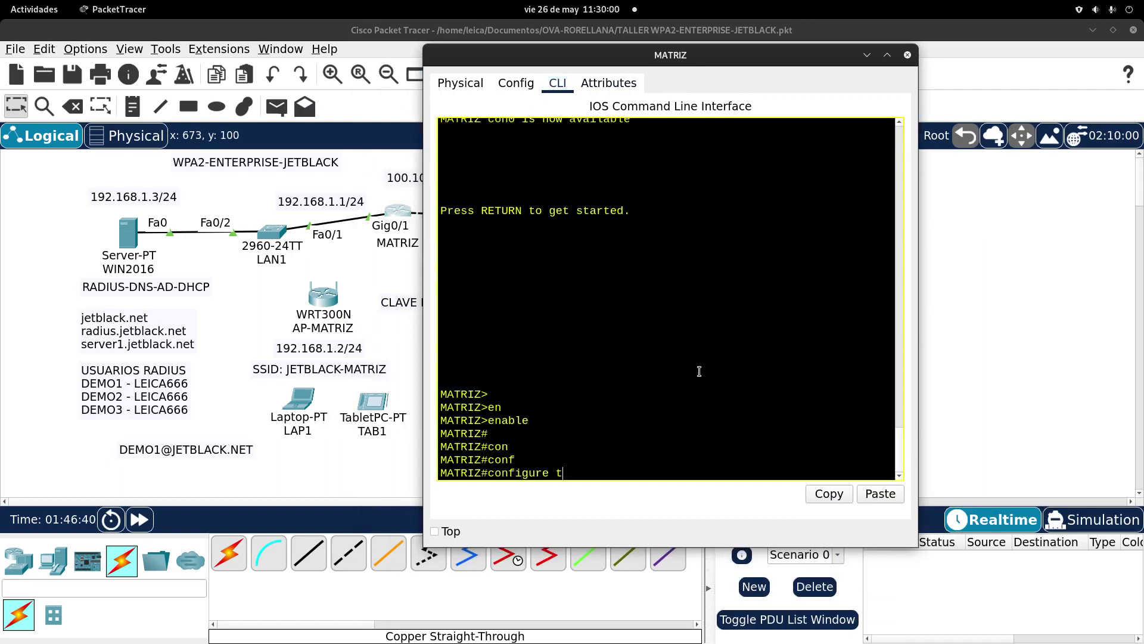
pyautogui.press('Tab')
pyautogui.press('Return')
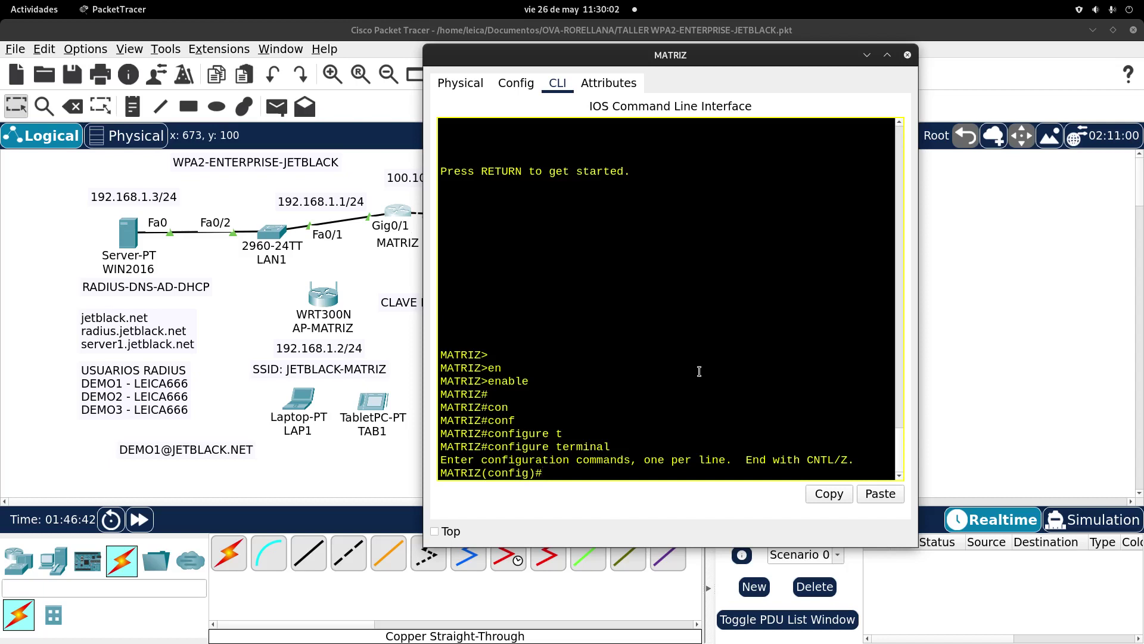
# Step: Start OSPF process 1 on MATRIZ with router-id 1.1.1.1
pyautogui.write('ro')
pyautogui.press('Tab')
pyautogui.write('o')
pyautogui.press('Tab')
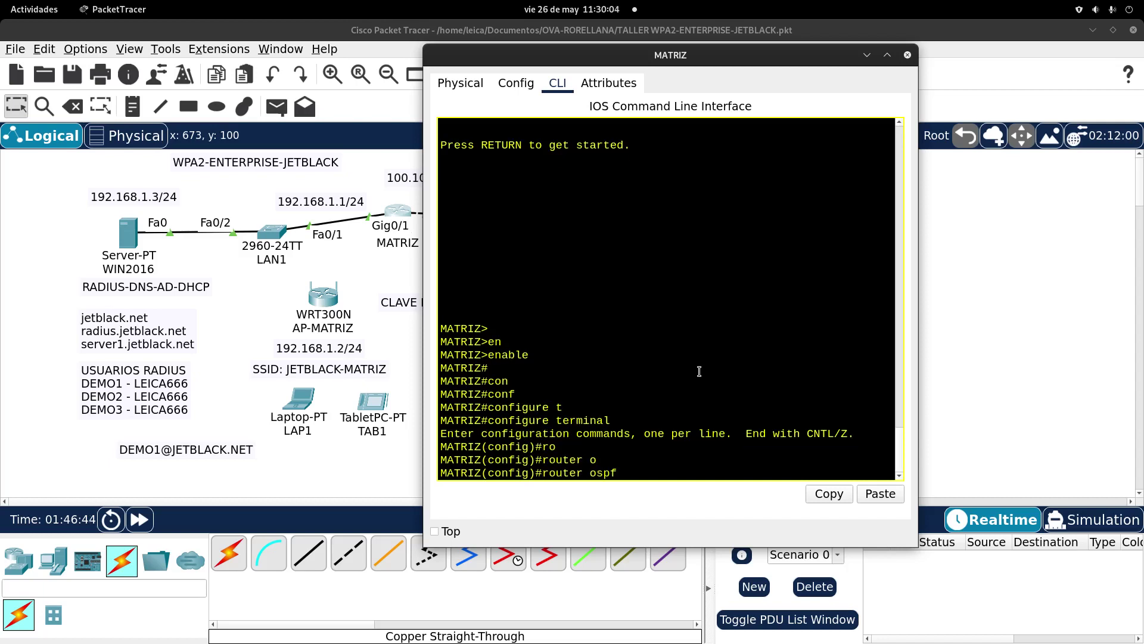
pyautogui.press('Return')
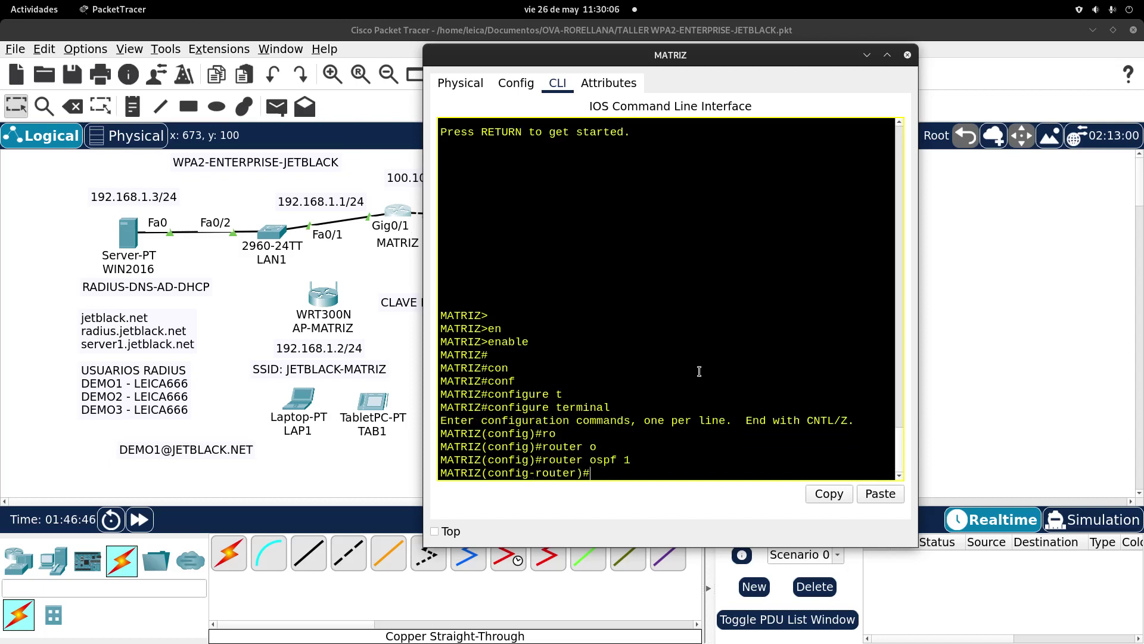
pyautogui.write('ro')
pyautogui.press('Tab')
pyautogui.write('1.1.1.1')
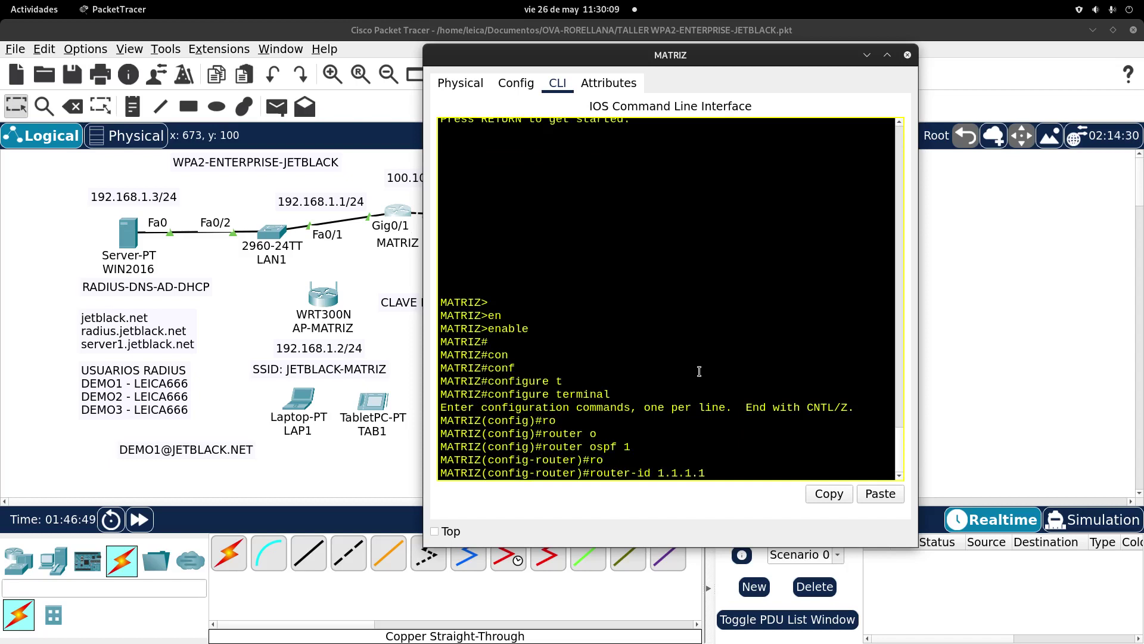
pyautogui.press('Return')
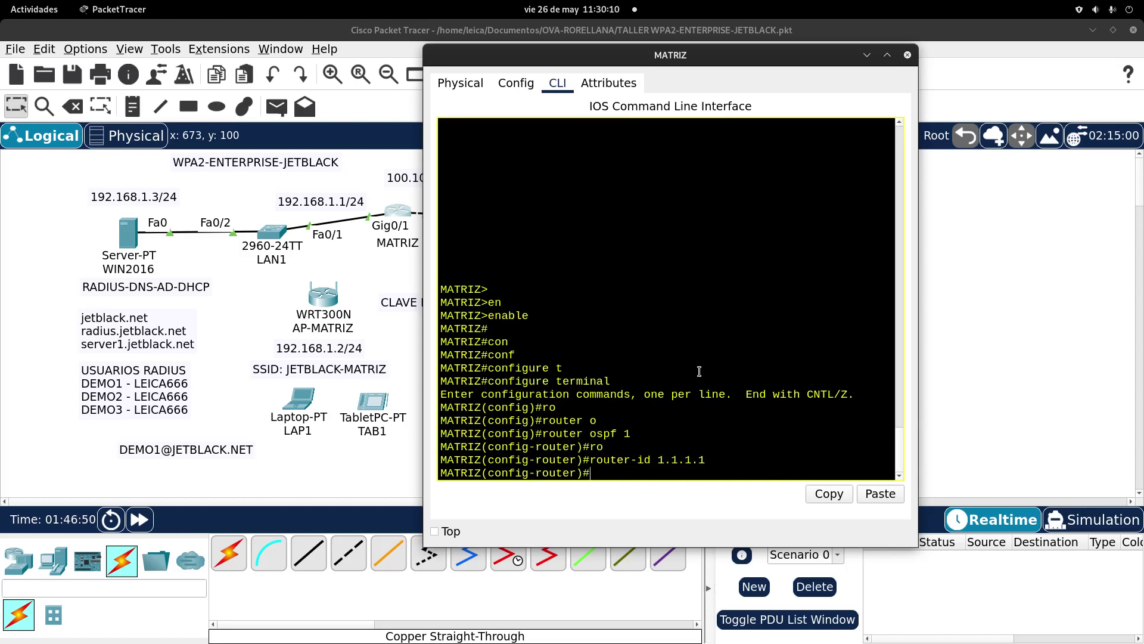
# Step: Advertise network 100.100.100.0 0.0.0.255 in OSPF area 0
pyautogui.write('netr')
pyautogui.press('Return')
pyautogui.write('n')
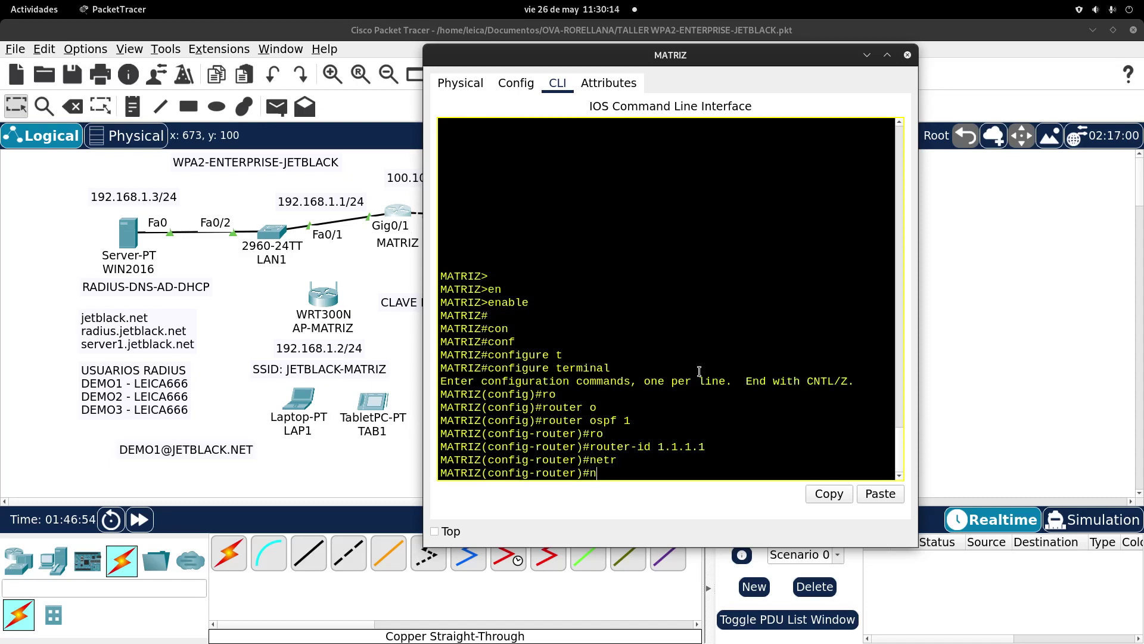
pyautogui.press('BackSpace')
pyautogui.write('nt')
pyautogui.press('Tab')
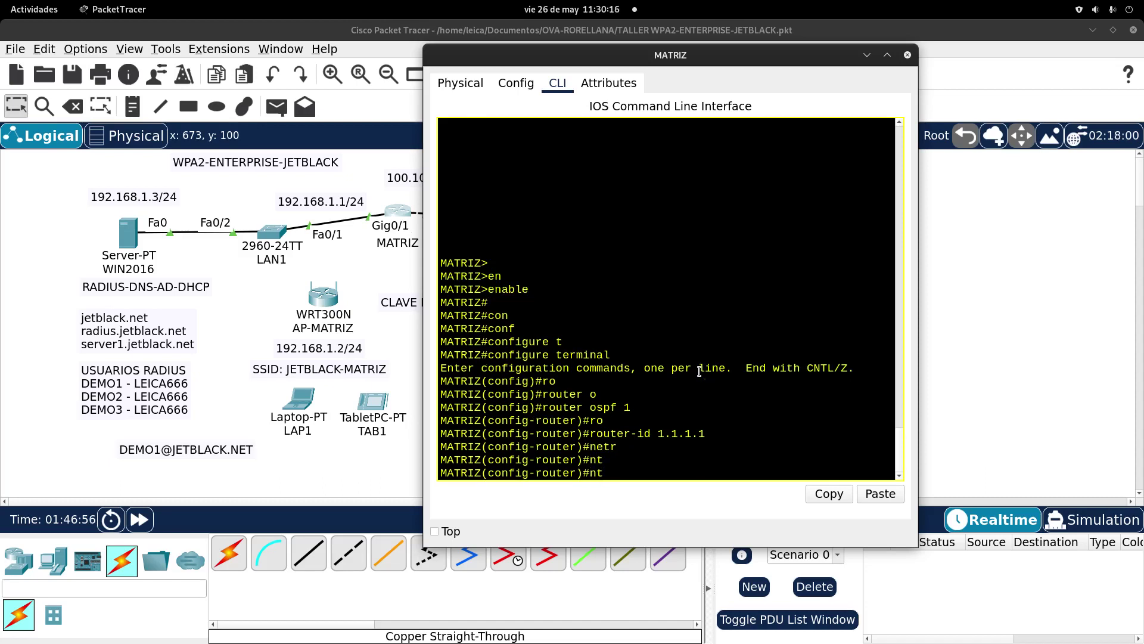
pyautogui.press('BackSpace')
pyautogui.write('et')
pyautogui.press('Tab')
pyautogui.write('100')
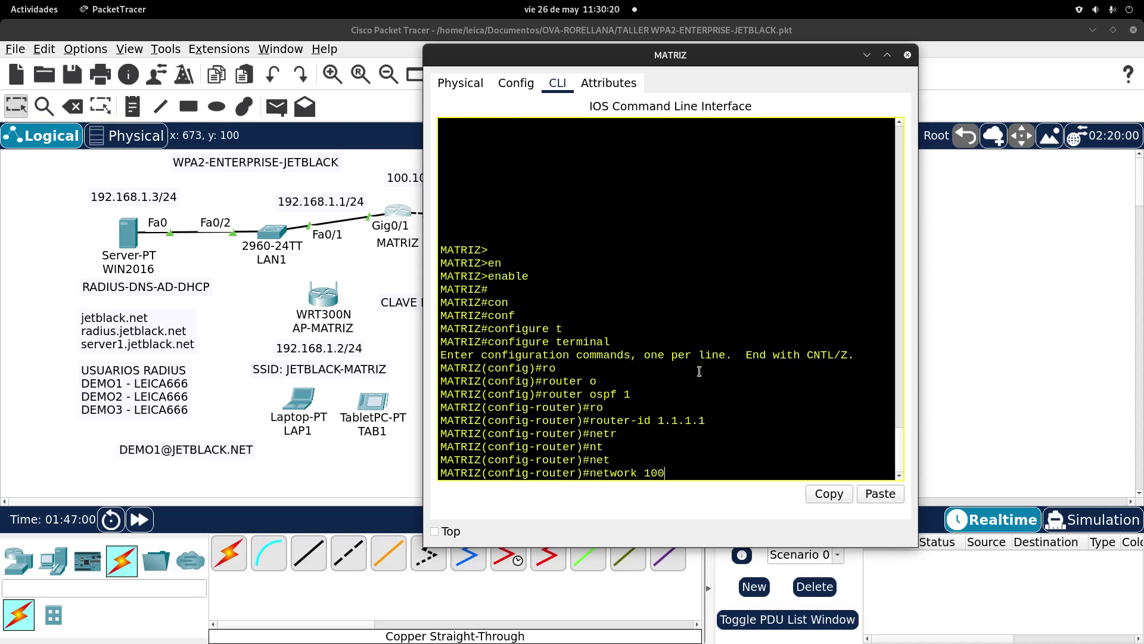
pyautogui.write('.100.100.0 0.0.0.255 ar')
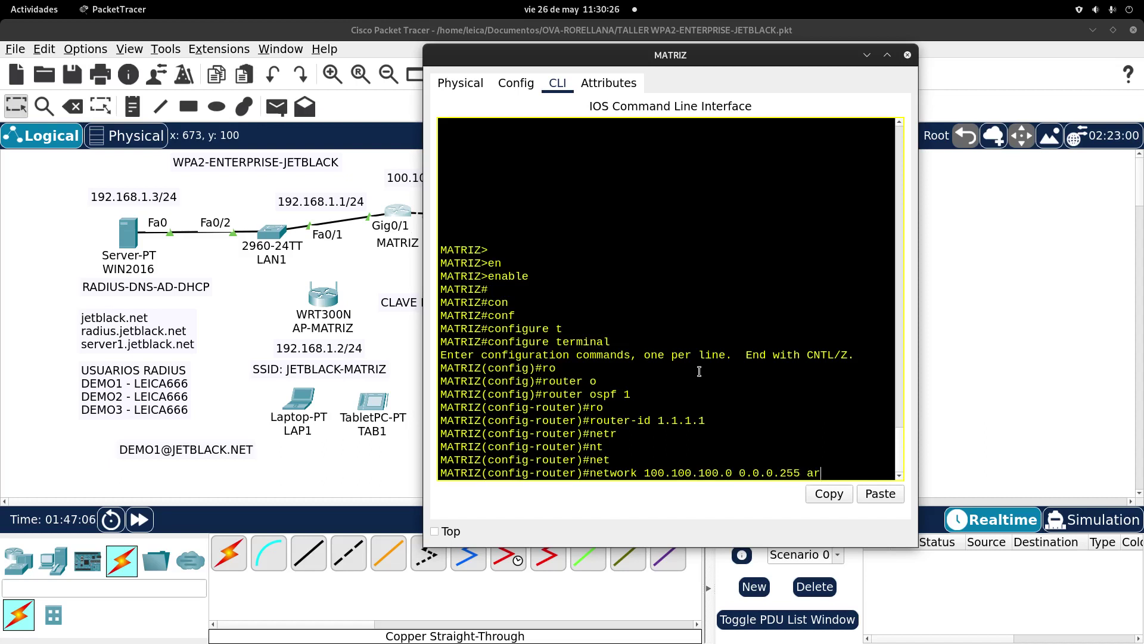
pyautogui.press('Tab')
pyautogui.write('0')
pyautogui.press('Return')
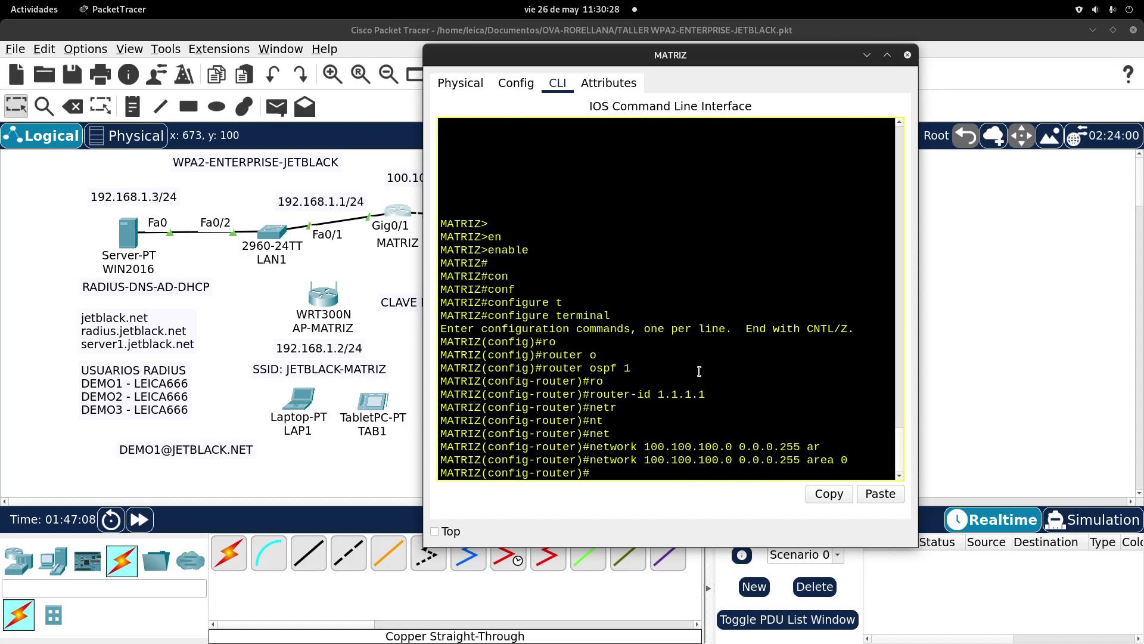
# Step: Advertise network 192.168.1.0 0.0.0.255 in OSPF area 0
pyautogui.write('net')
pyautogui.press('Tab')
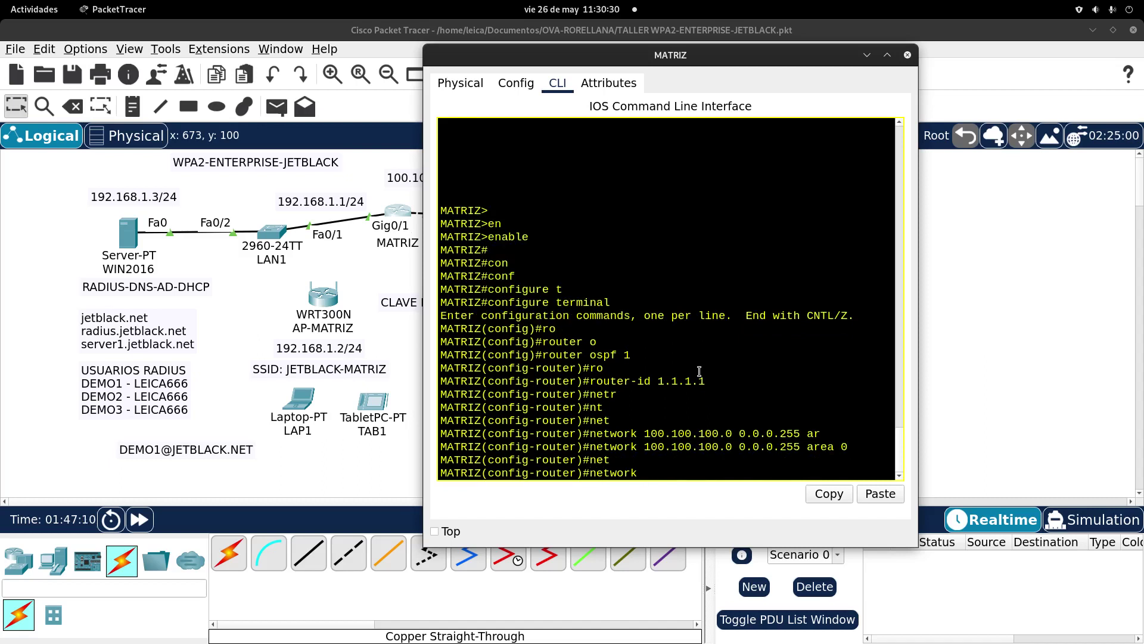
pyautogui.write('192.168.1.0 0.0.0.255 ar')
pyautogui.press('Tab')
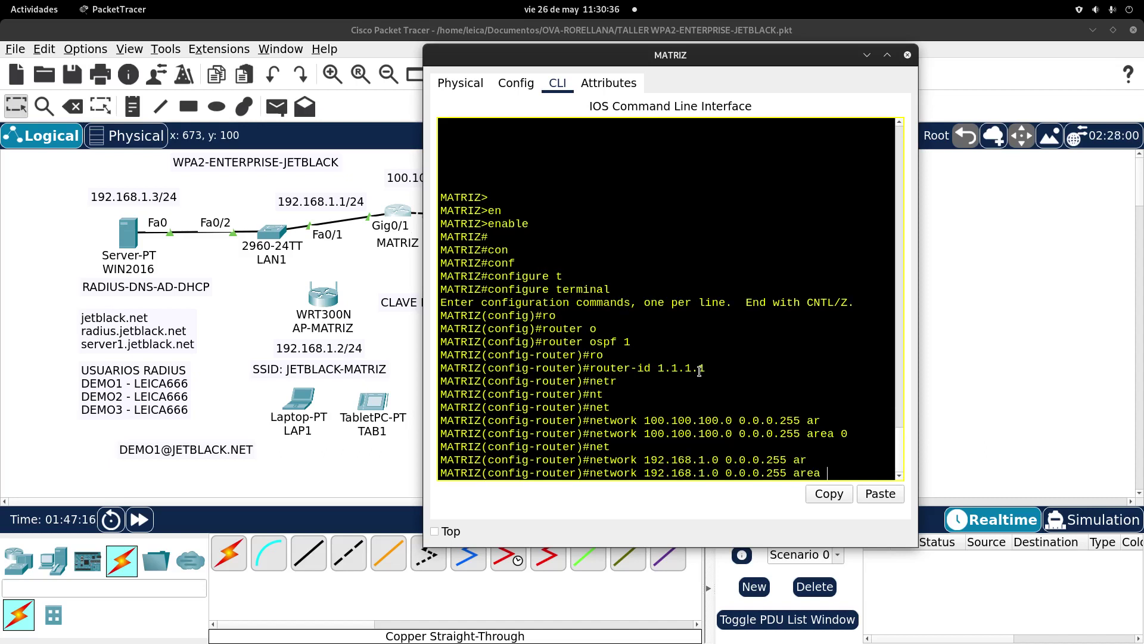
pyautogui.write('0')
pyautogui.press('Return')
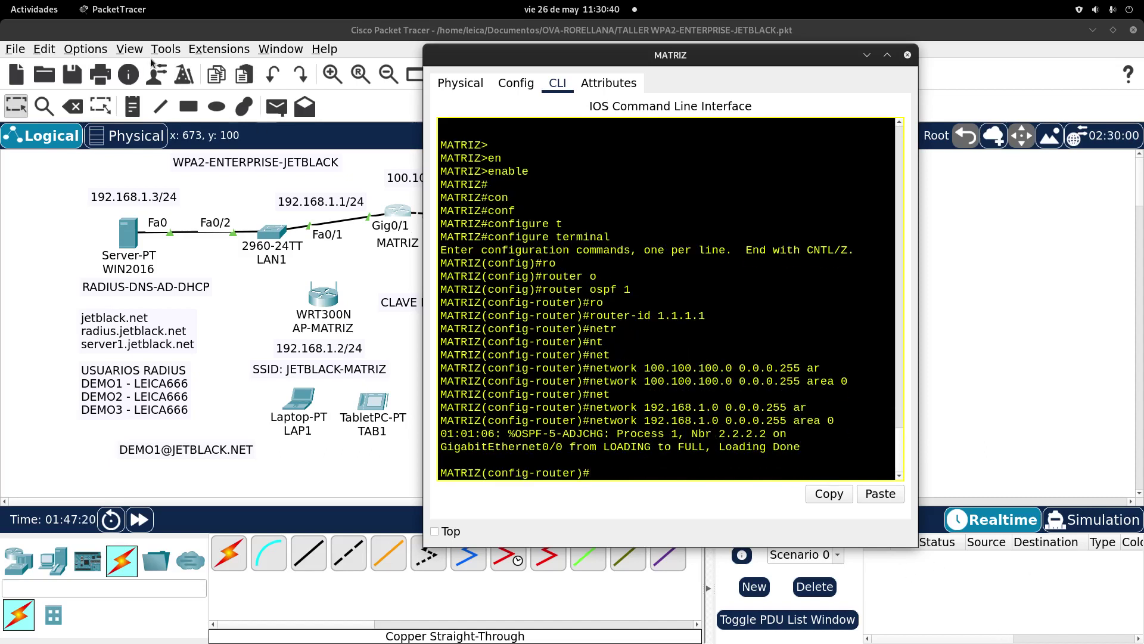
pyautogui.click(34, 9)
# Step: From ADM's Command Prompt, ping 192.168.1.3 and then radius.jetblack.net
pyautogui.click(778, 420)
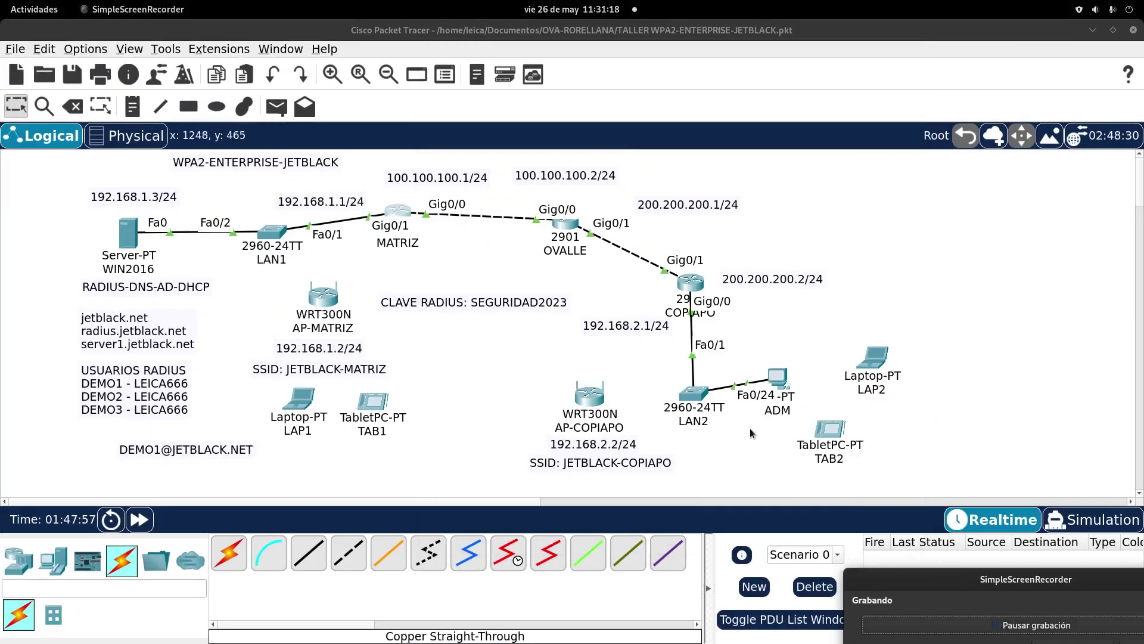
pyautogui.click(777, 376)
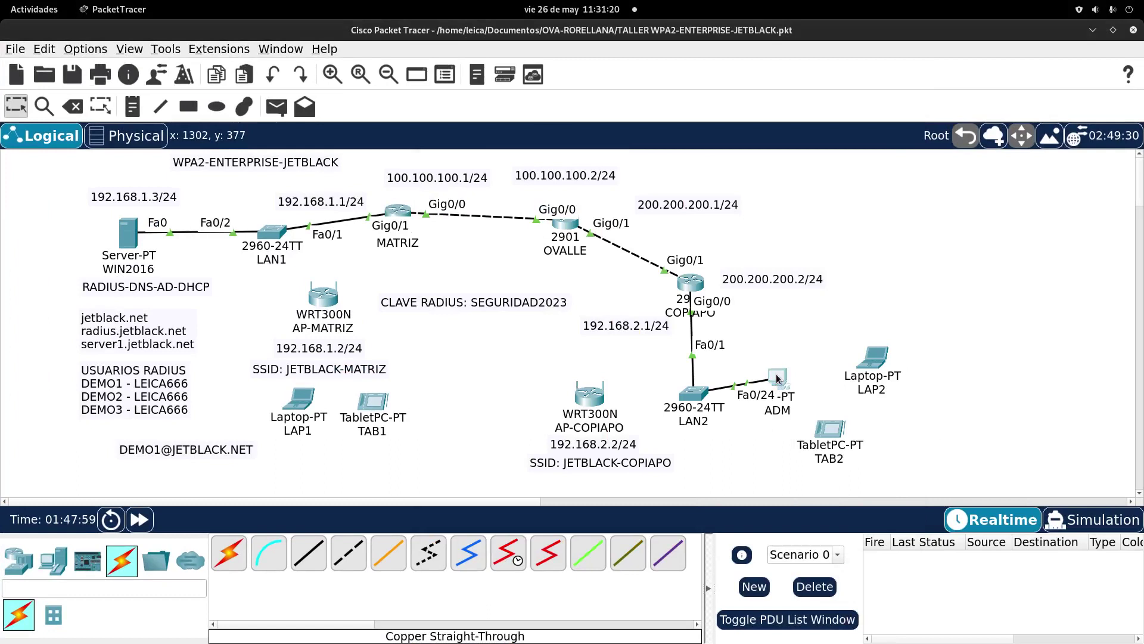
pyautogui.click(744, 229)
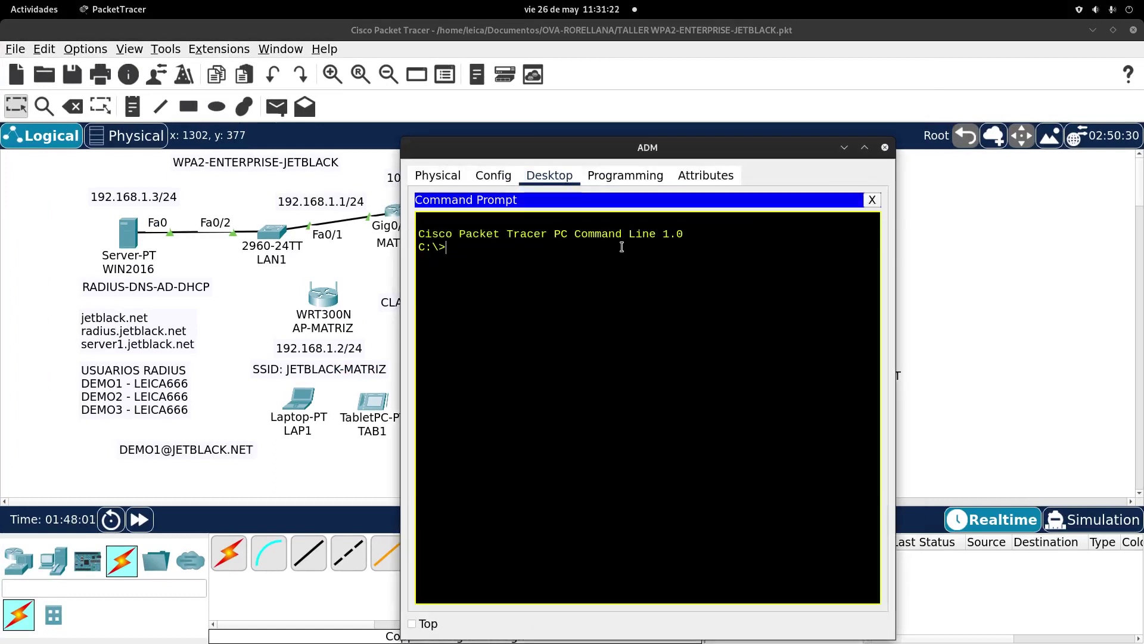
pyautogui.write('ping 192.168.1.3')
pyautogui.press('Return')
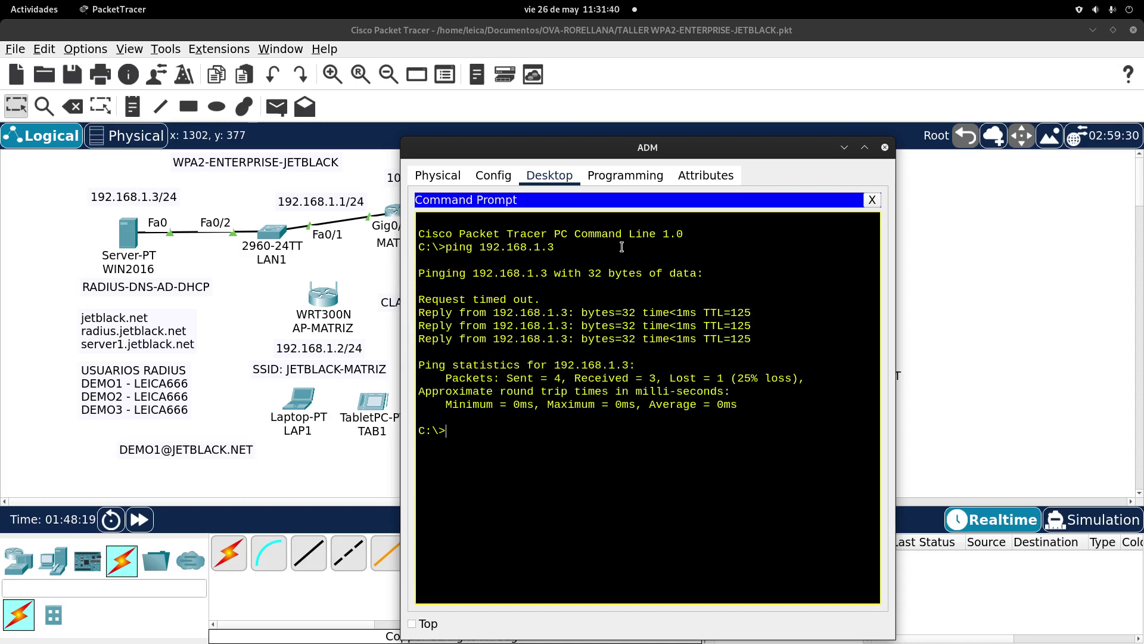
pyautogui.write('ping radius.jetblack')
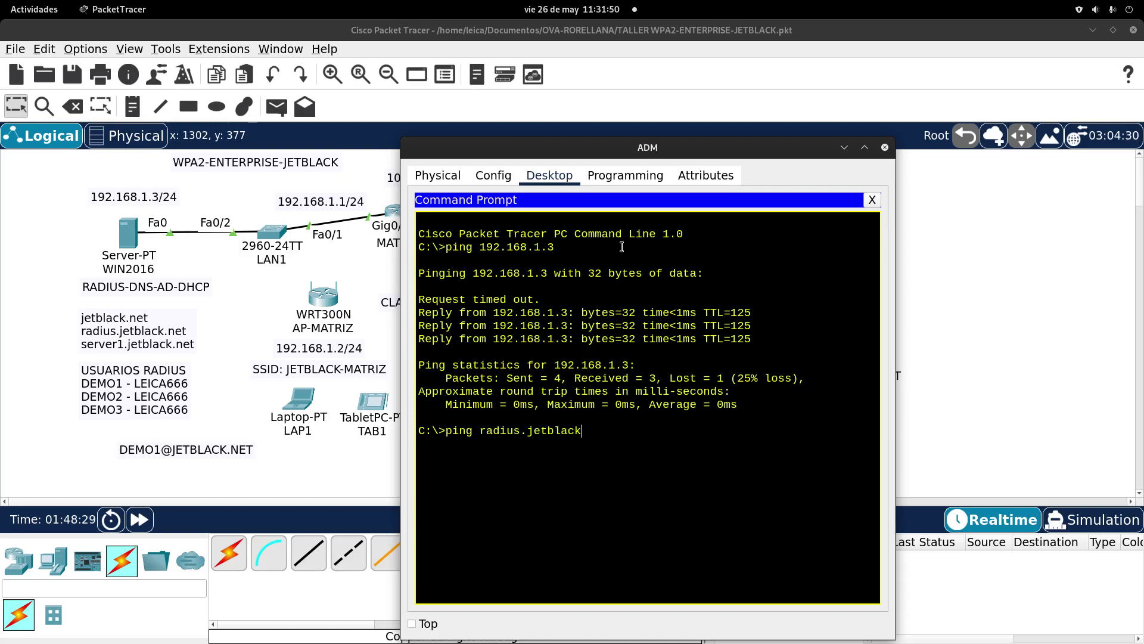
pyautogui.write('.net')
pyautogui.press('Return')
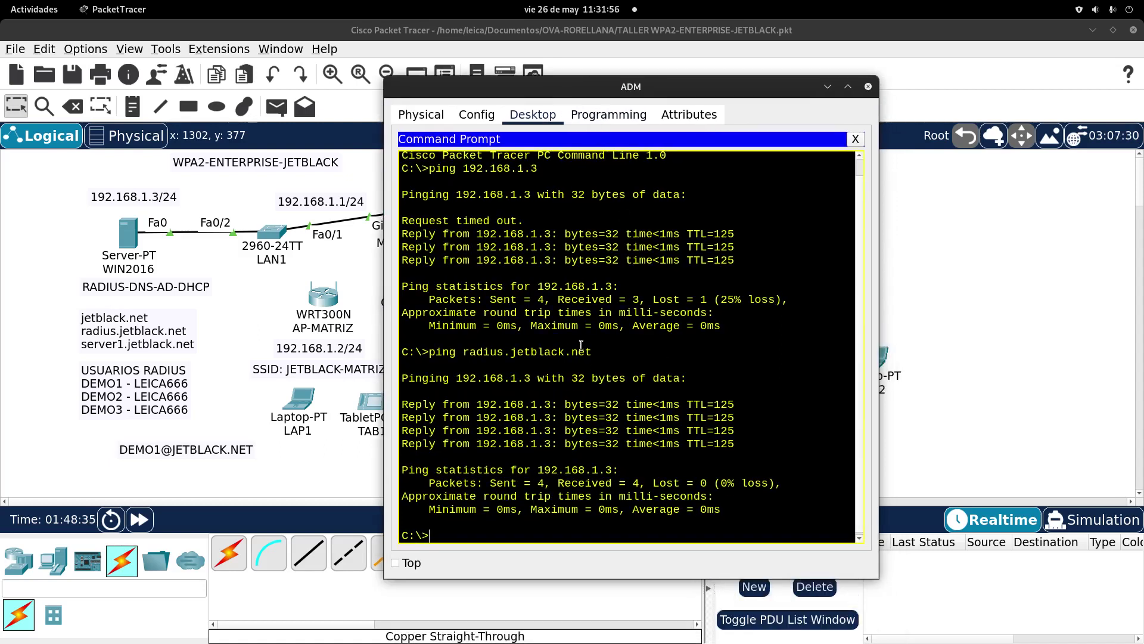
pyautogui.moveTo(611, 347); pyautogui.dragTo(415, 352)
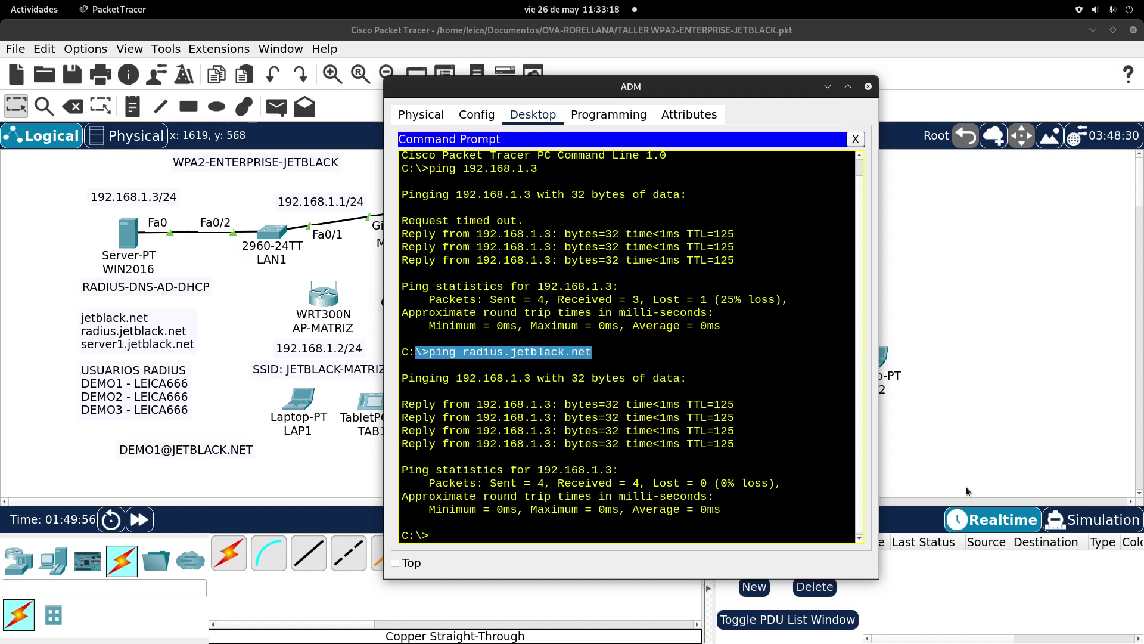
# Step: Close the ADM PC's window
pyautogui.click(868, 86)
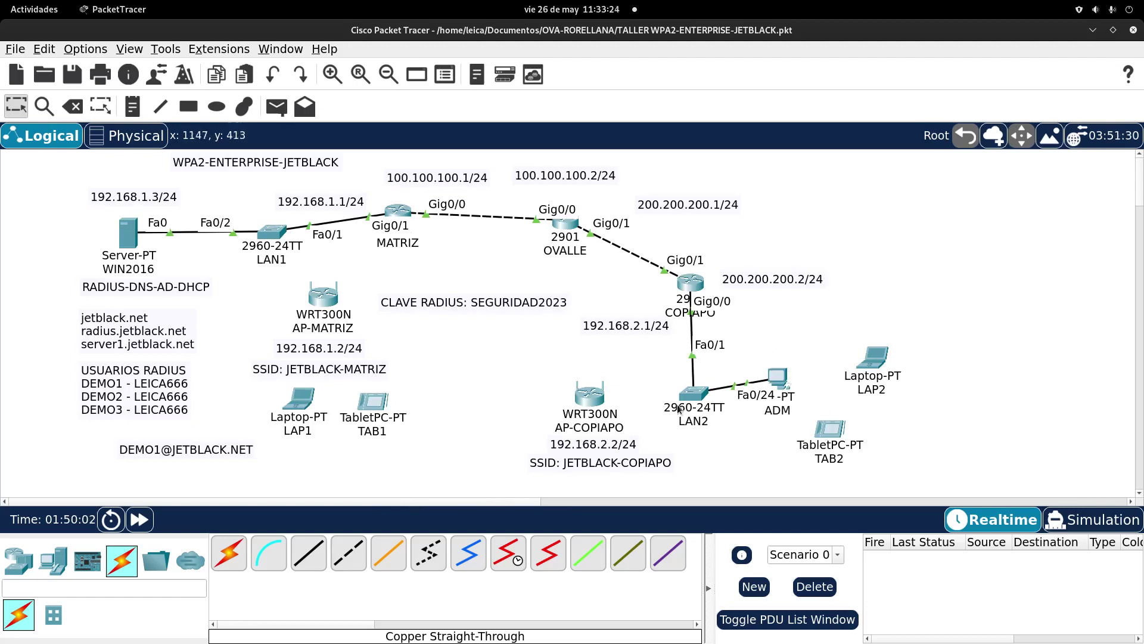
# Step: Scroll the canvas back to the full topology, nudge the CLAVE RADIUS note up, and open AP-MATRIZ
pyautogui.moveTo(567, 499); pyautogui.dragTo(448, 502)
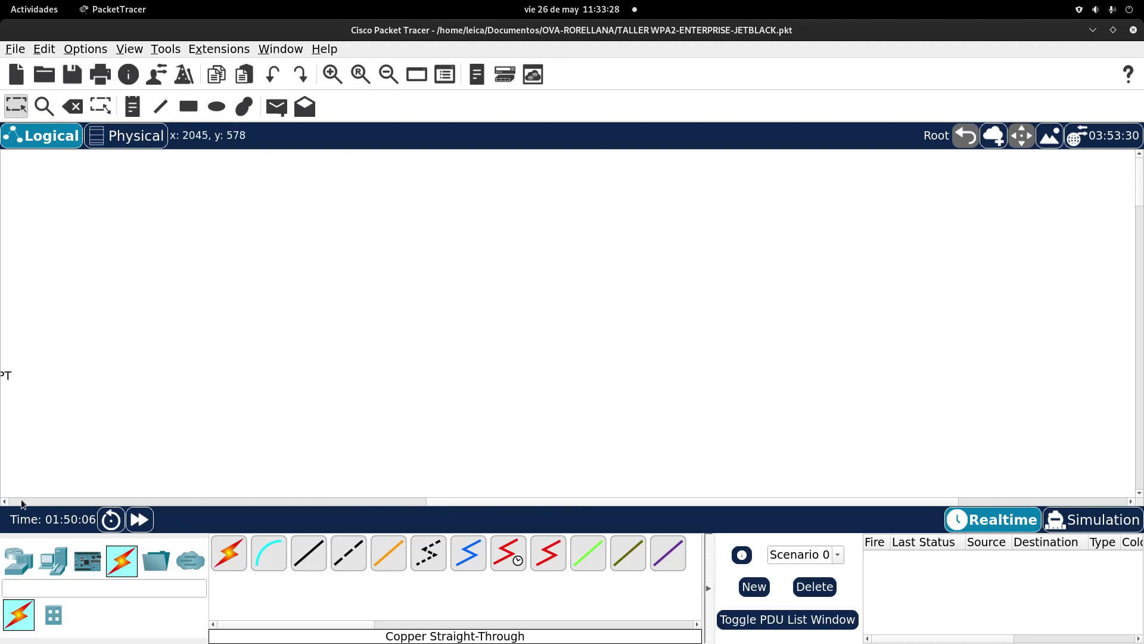
pyautogui.click(3, 502)
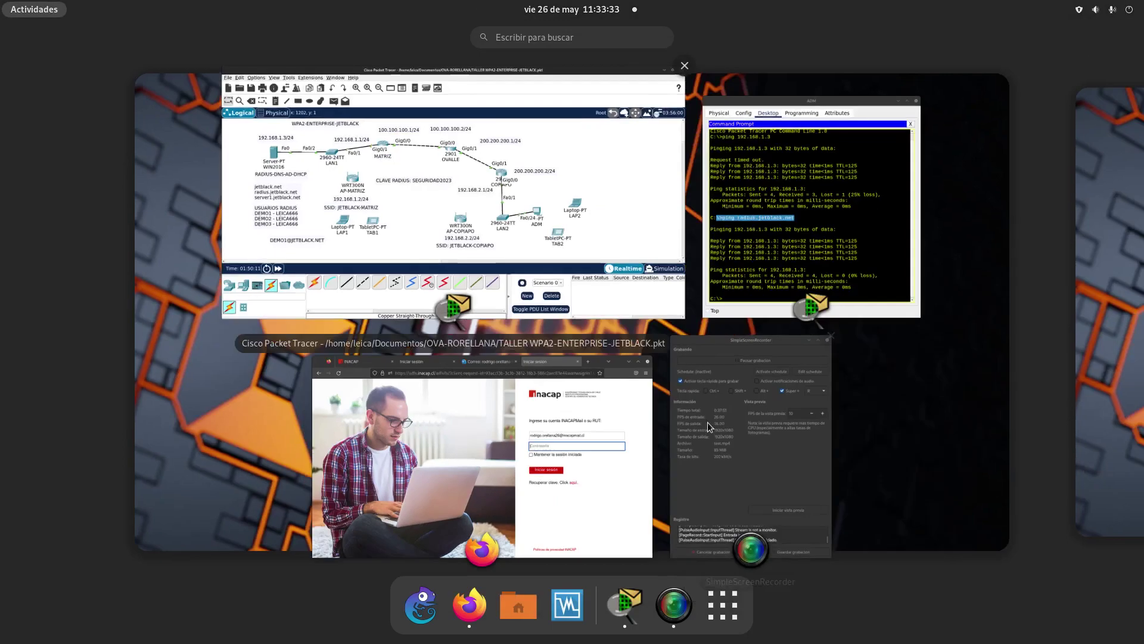
pyautogui.click(34, 9)
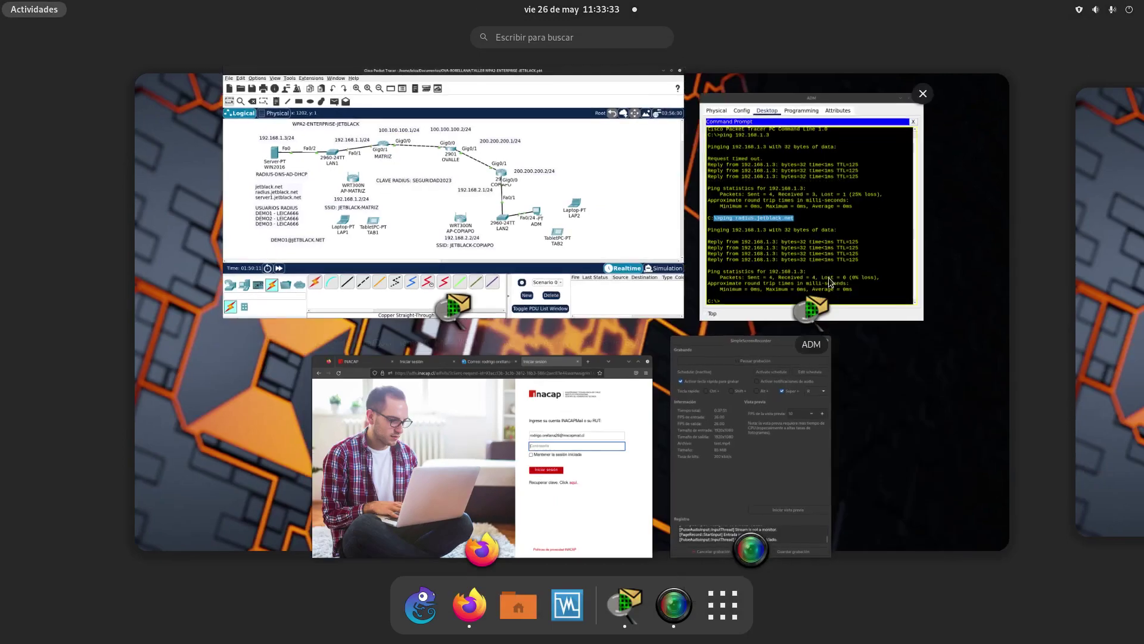
pyautogui.click(777, 427)
pyautogui.click(1018, 626)
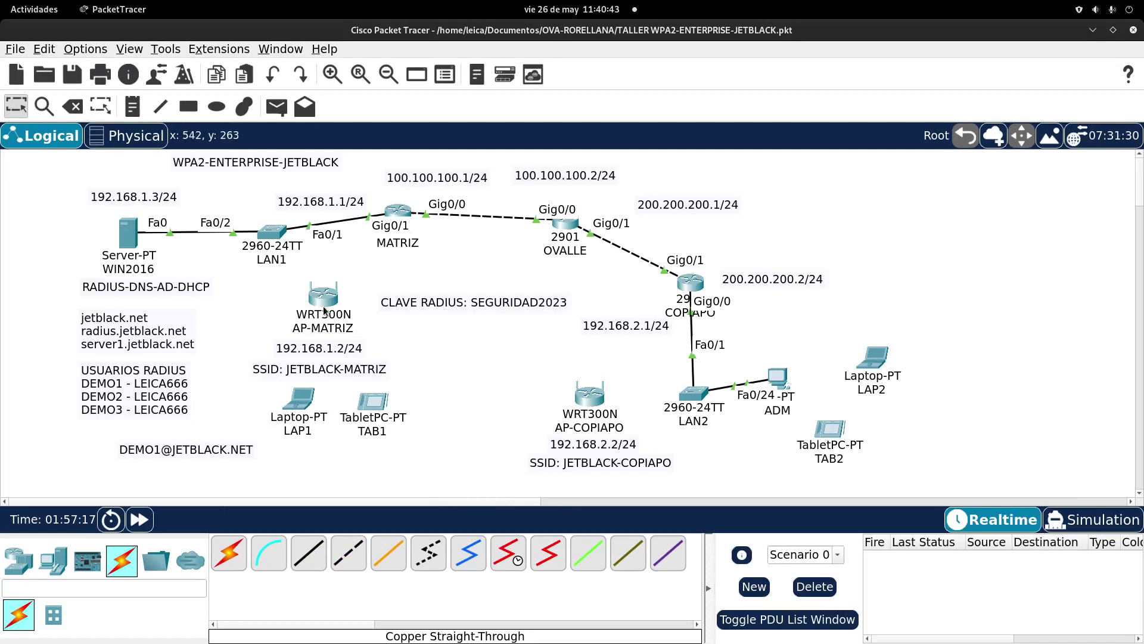
pyautogui.moveTo(415, 305); pyautogui.dragTo(414, 295)
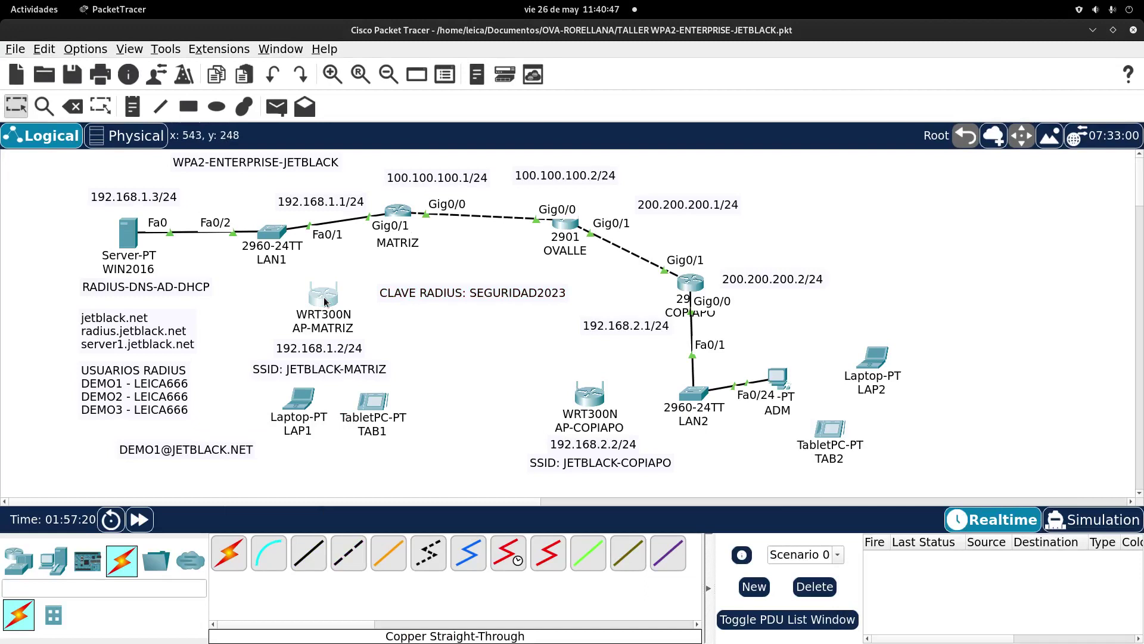
pyautogui.click(323, 298)
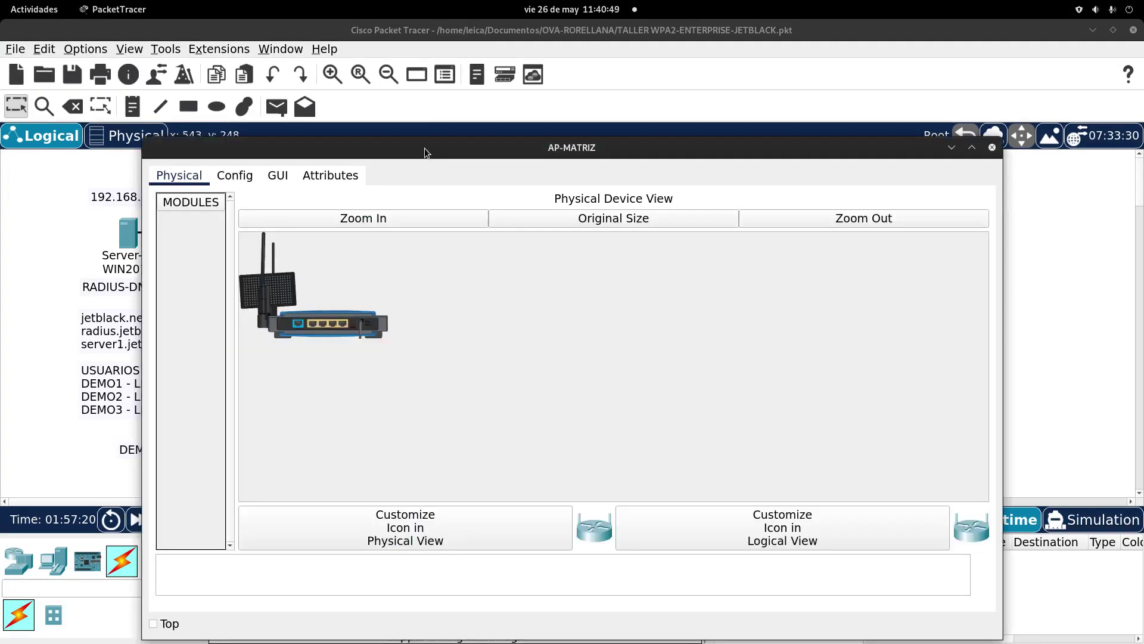
# Step: Set AP-MATRIZ's router IP to 192.168.1.2 on the GUI Setup page
pyautogui.moveTo(424, 148); pyautogui.dragTo(496, 108)
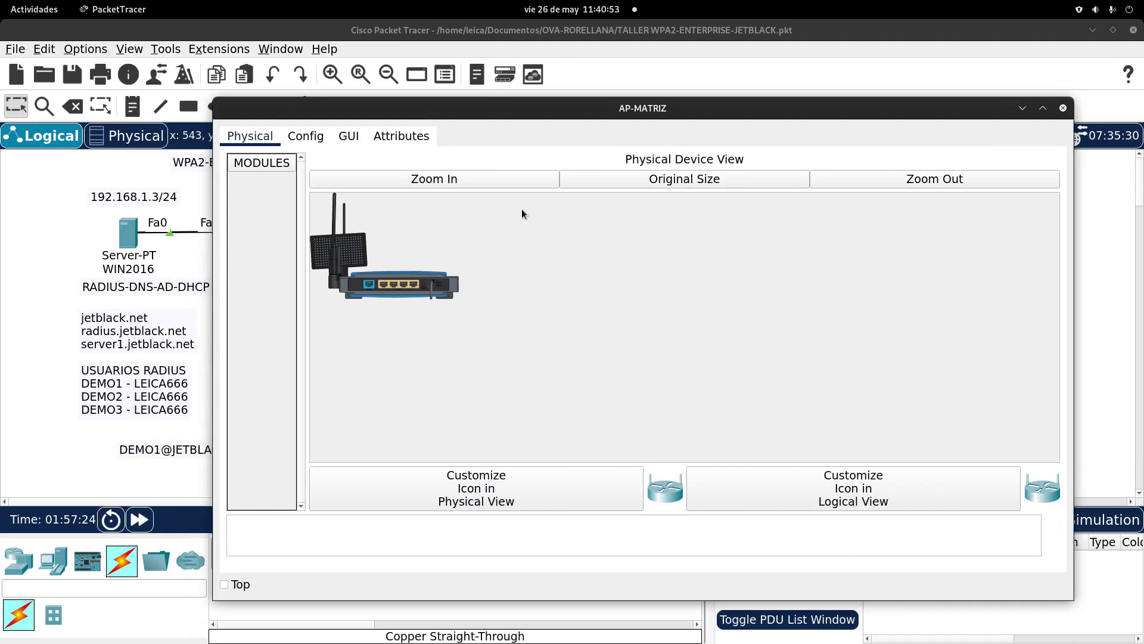
pyautogui.click(351, 137)
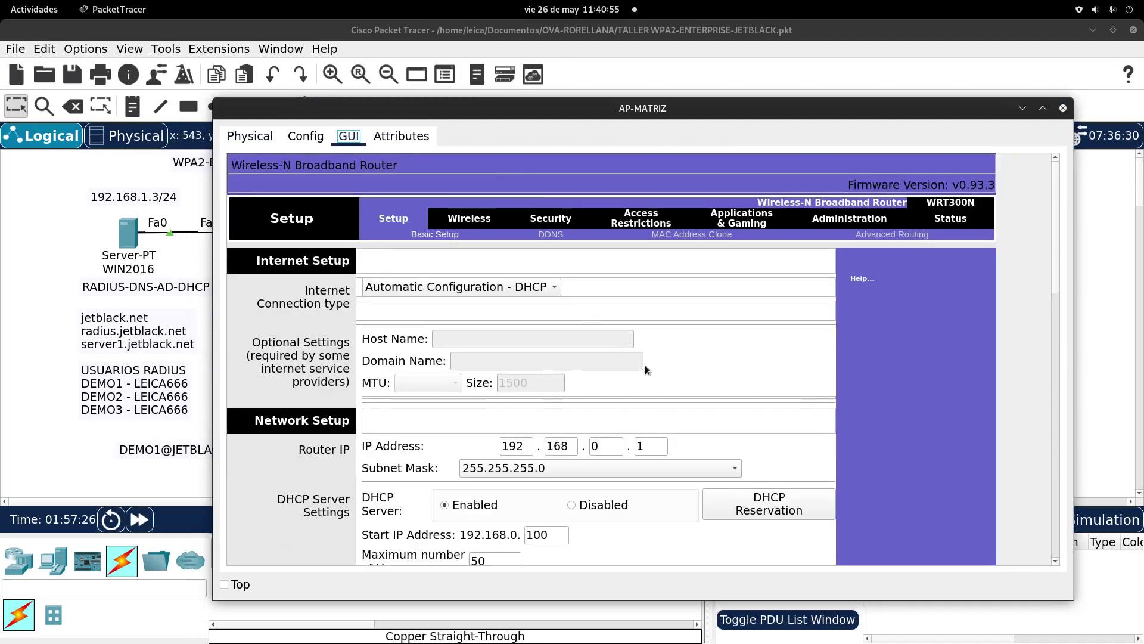
pyautogui.scroll(-2, 645, 364)
pyautogui.click(607, 410)
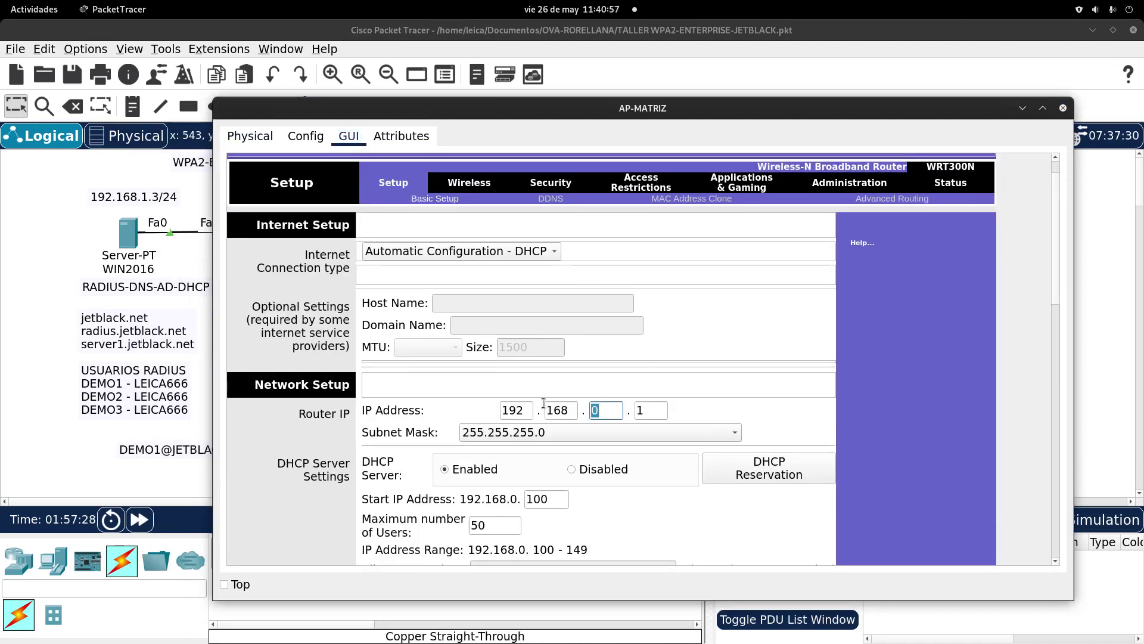
pyautogui.write('1')
pyautogui.press('Tab')
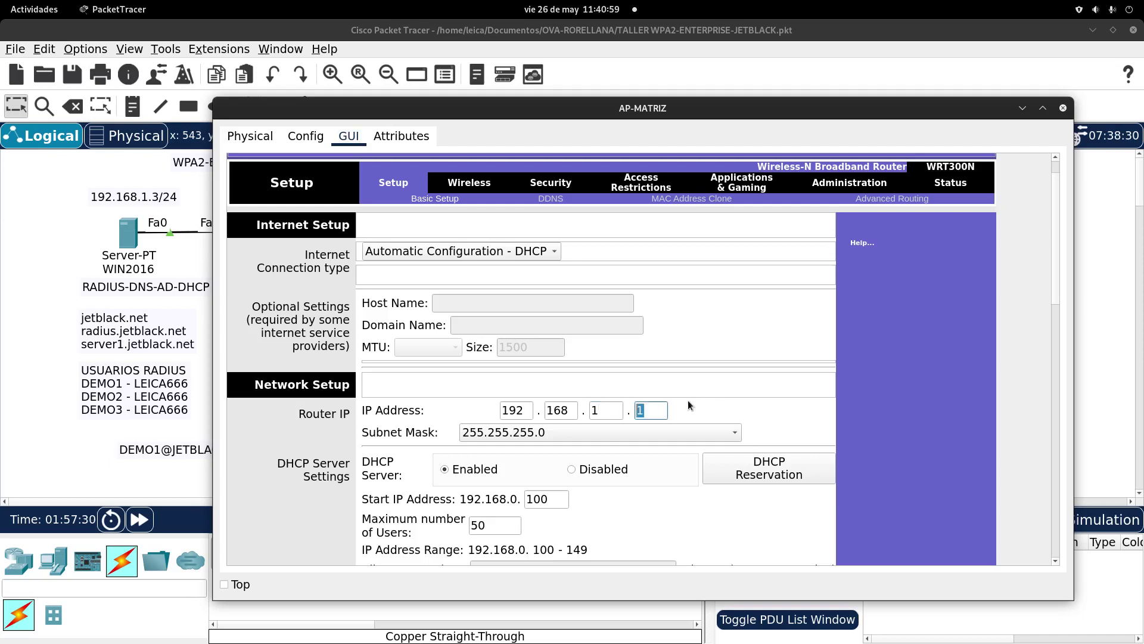
pyautogui.write('2')
# Step: Disable AP-MATRIZ's DHCP server and save the setup settings
pyautogui.moveTo(660, 132); pyautogui.dragTo(726, 473)
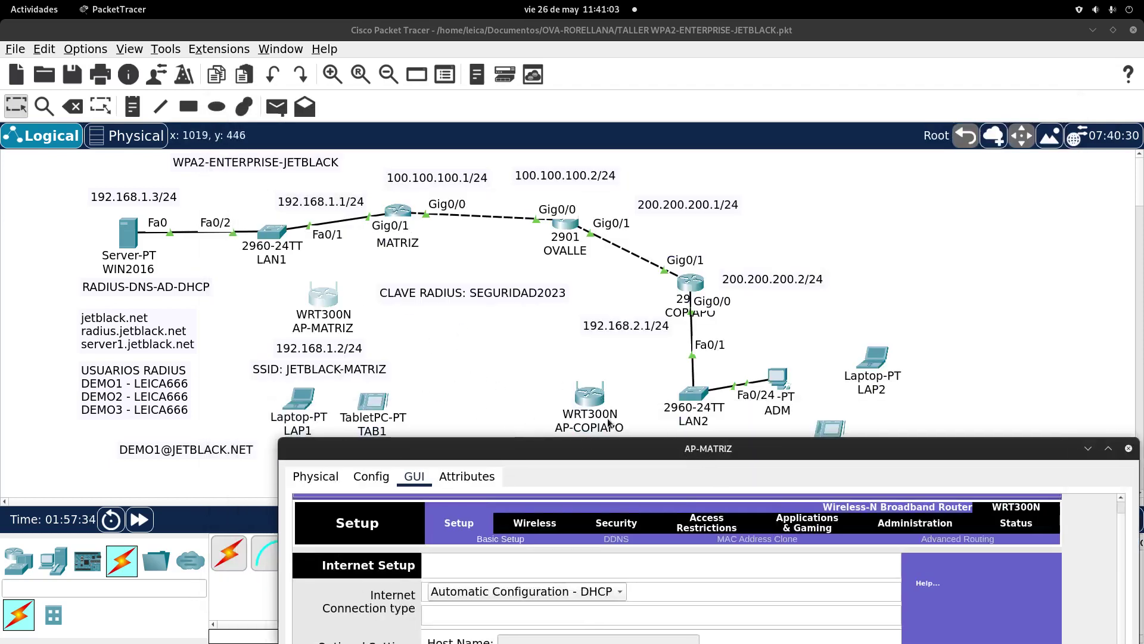
pyautogui.moveTo(593, 448); pyautogui.dragTo(535, 82)
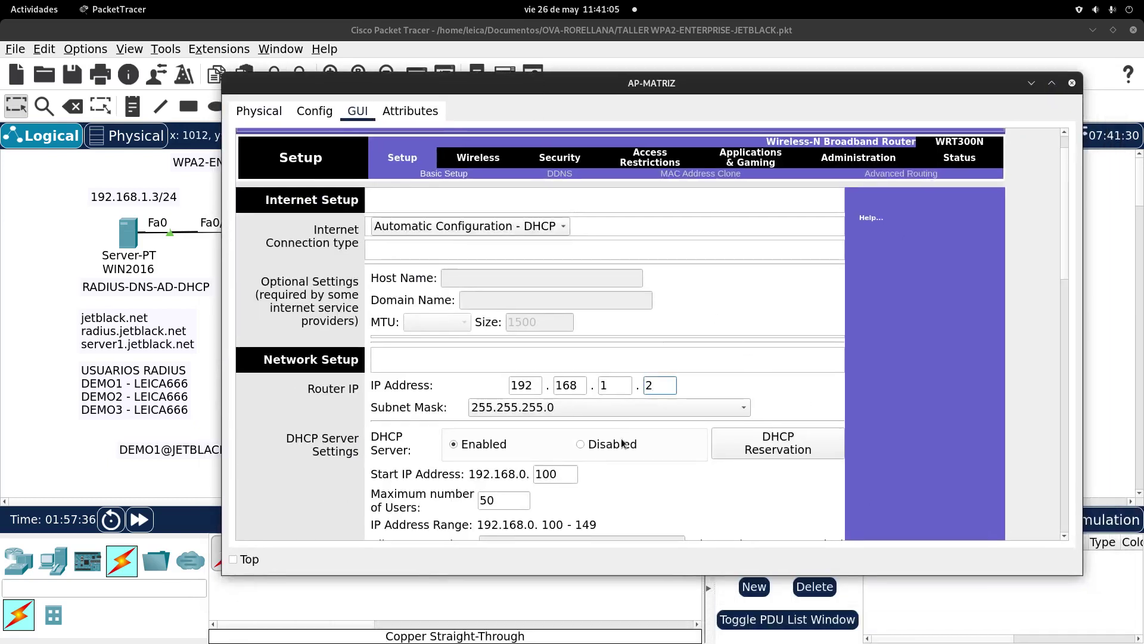
pyautogui.moveTo(1062, 255); pyautogui.dragTo(1073, 286)
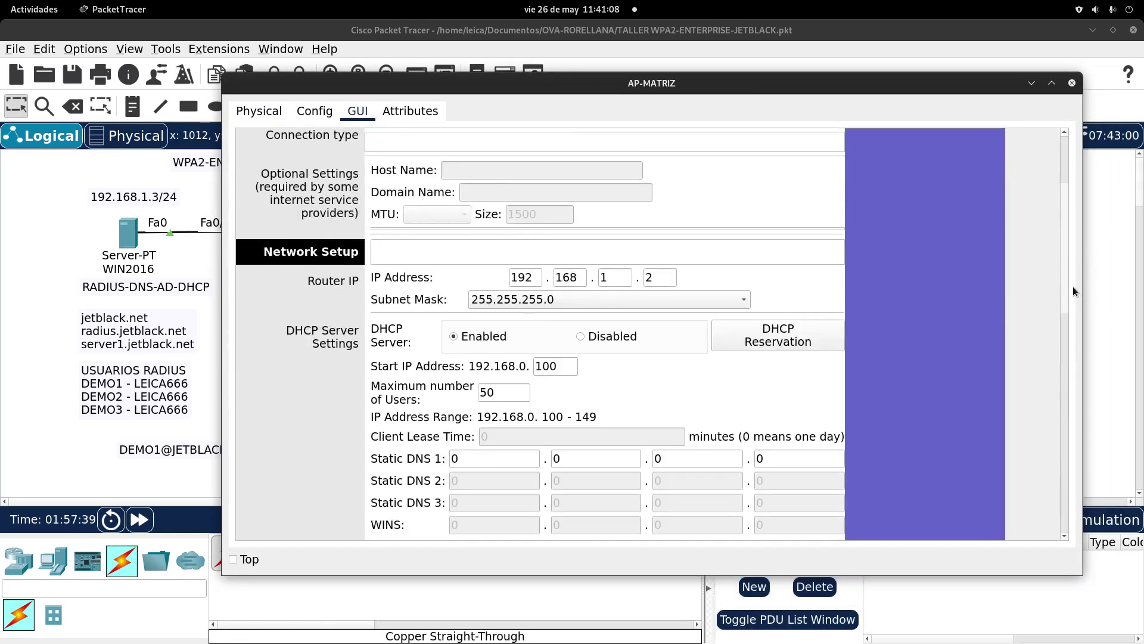
pyautogui.click(600, 328)
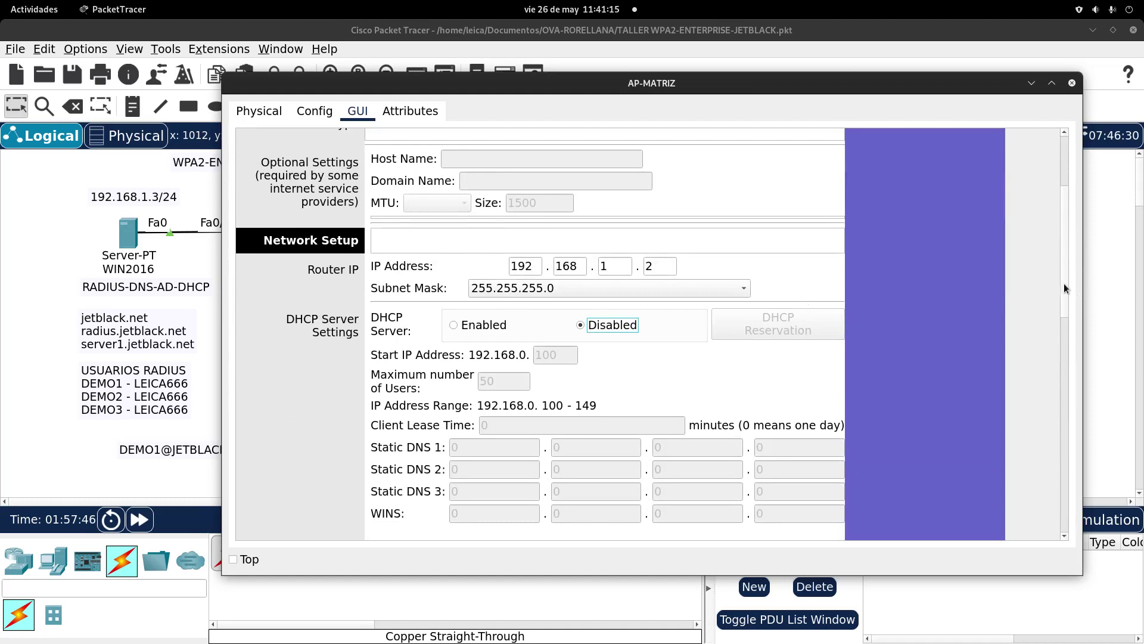
pyautogui.moveTo(1065, 288); pyautogui.dragTo(1070, 512)
pyautogui.click(681, 512)
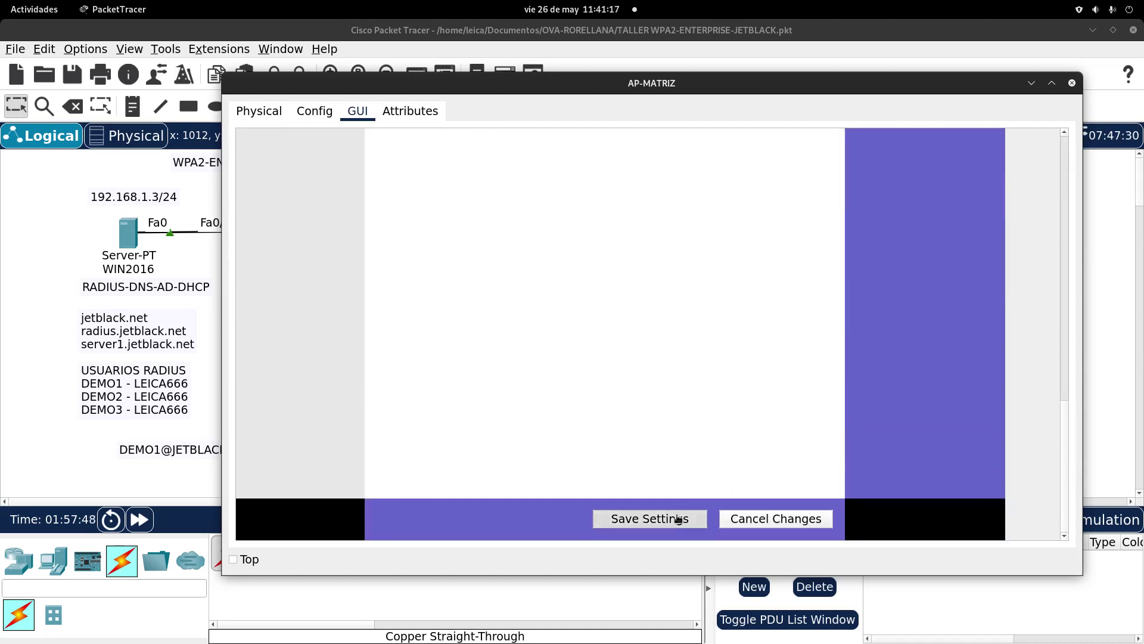
pyautogui.moveTo(1061, 431); pyautogui.dragTo(1060, 195)
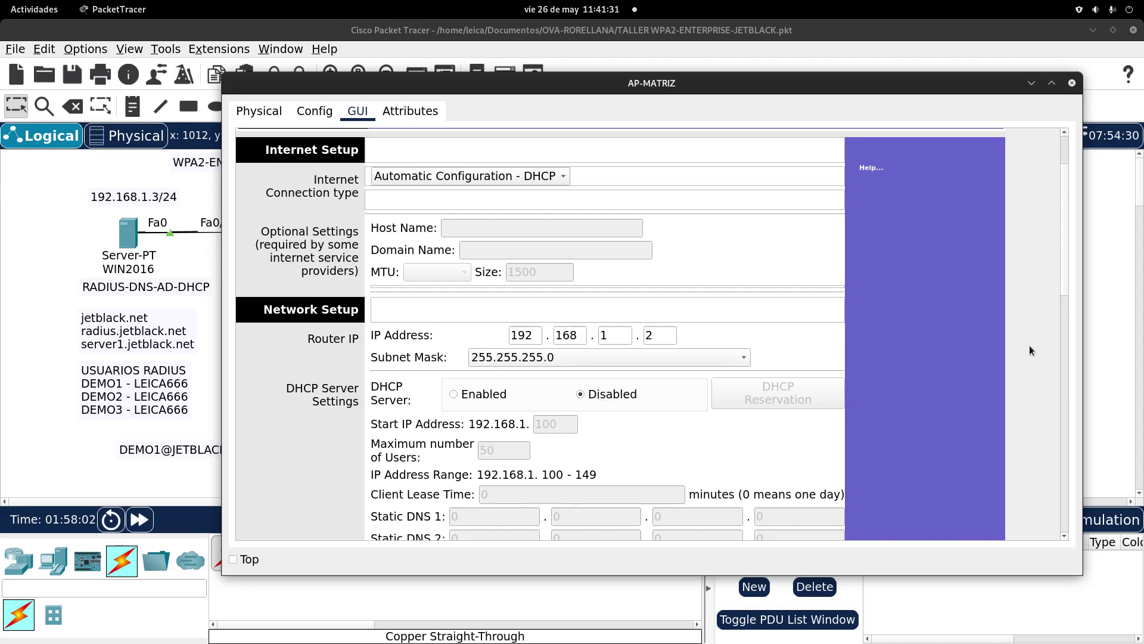
pyautogui.moveTo(1064, 281); pyautogui.dragTo(1062, 214)
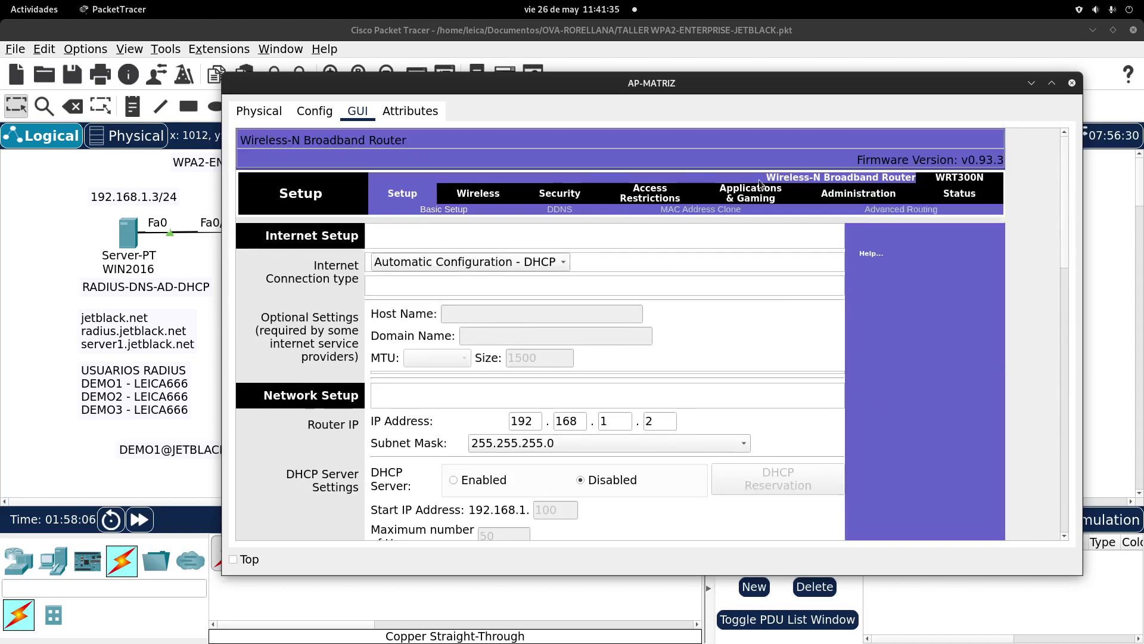
# Step: Replace the SSID 'Default' with JETBLACK-MATRIZ in Basic Wireless Settings and save
pyautogui.click(472, 194)
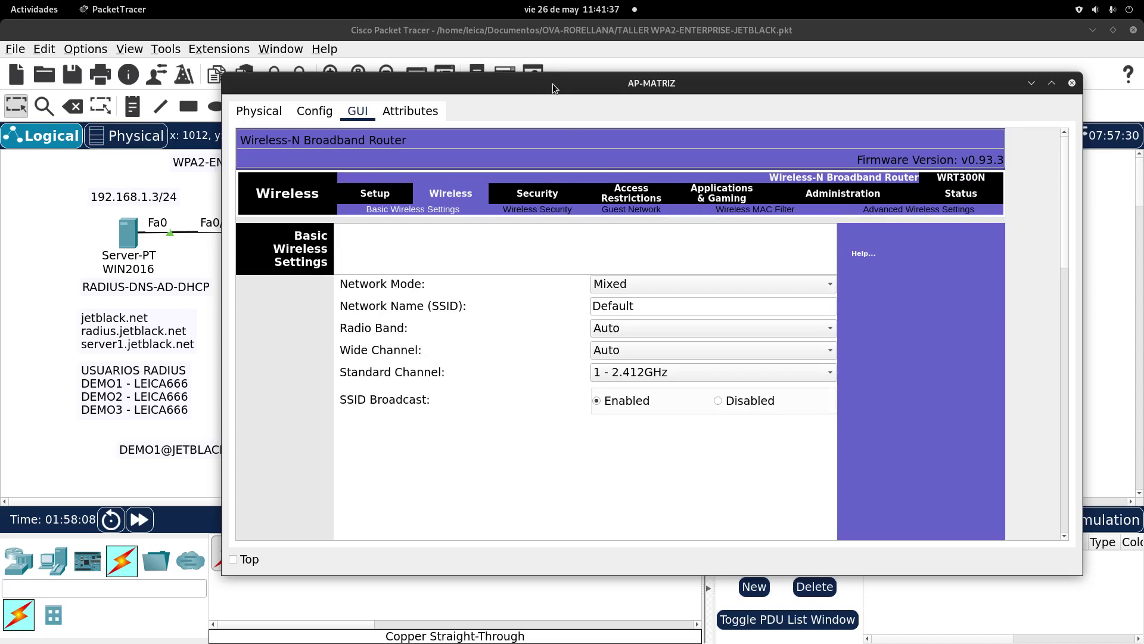
pyautogui.moveTo(553, 83); pyautogui.dragTo(613, 400)
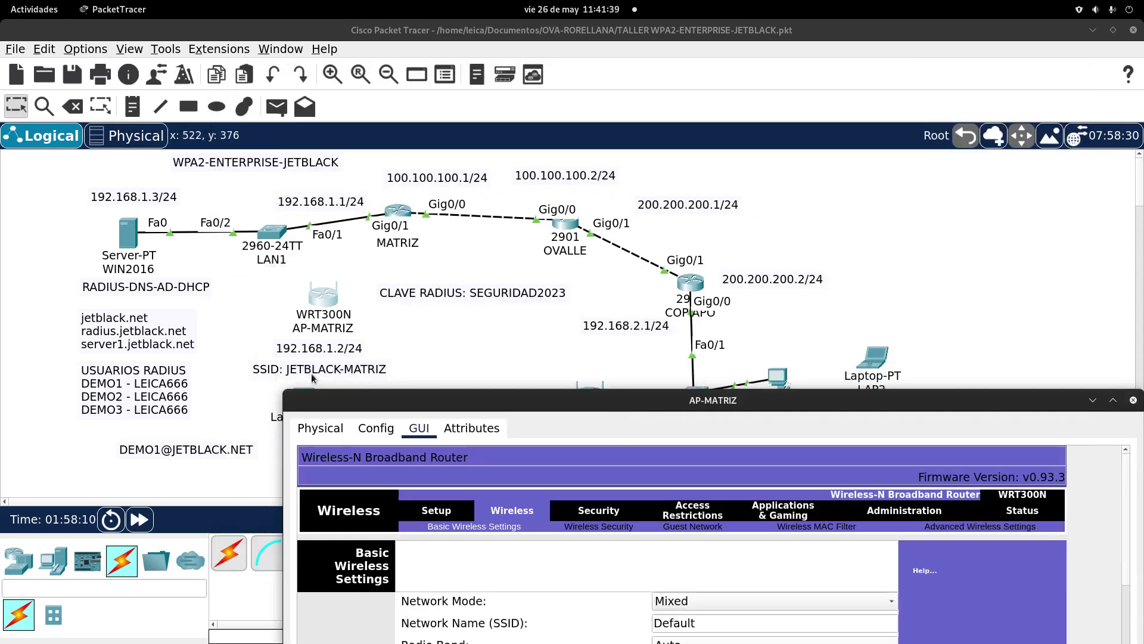
pyautogui.moveTo(433, 391); pyautogui.dragTo(476, 117)
pyautogui.moveTo(776, 352); pyautogui.dragTo(587, 335)
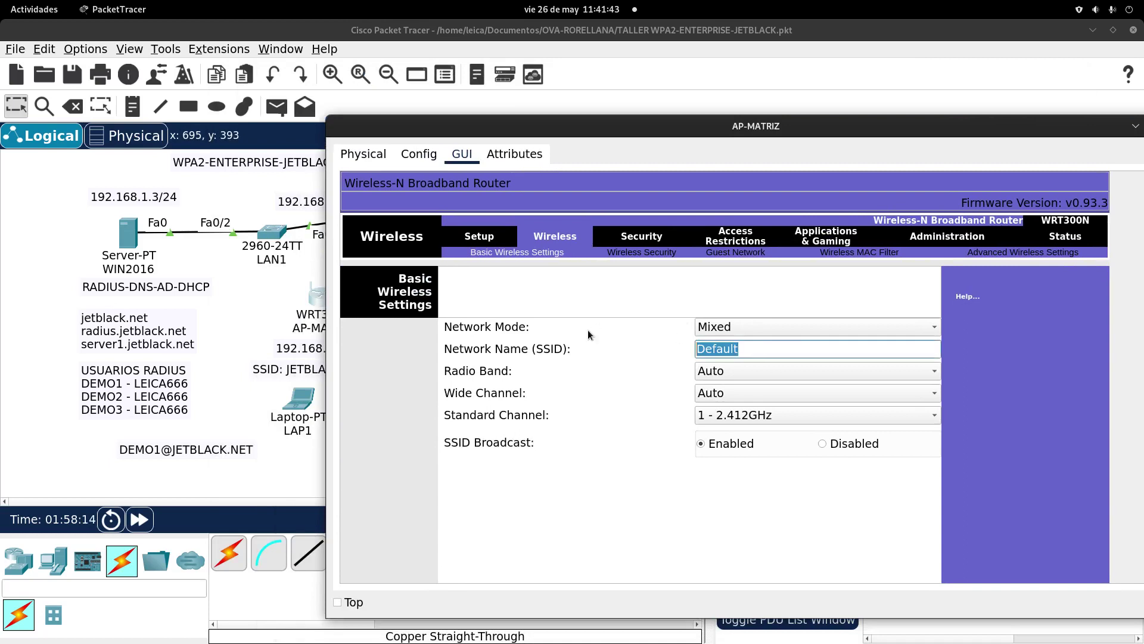
pyautogui.write('JETBLACK-MATRIZ')
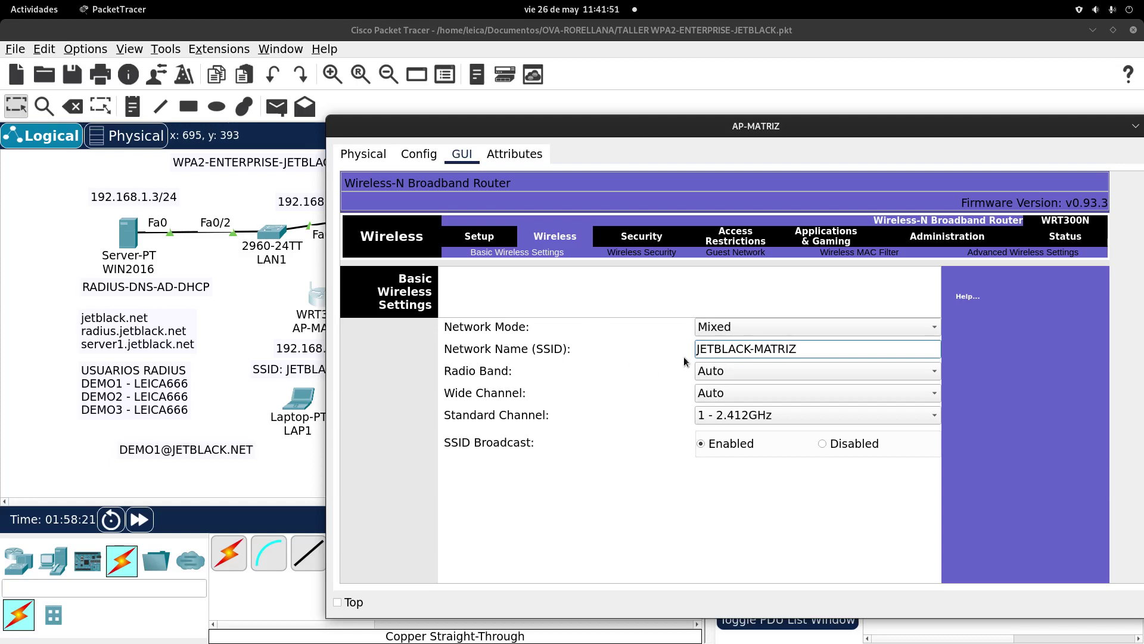
pyautogui.moveTo(662, 125); pyautogui.dragTo(505, 71)
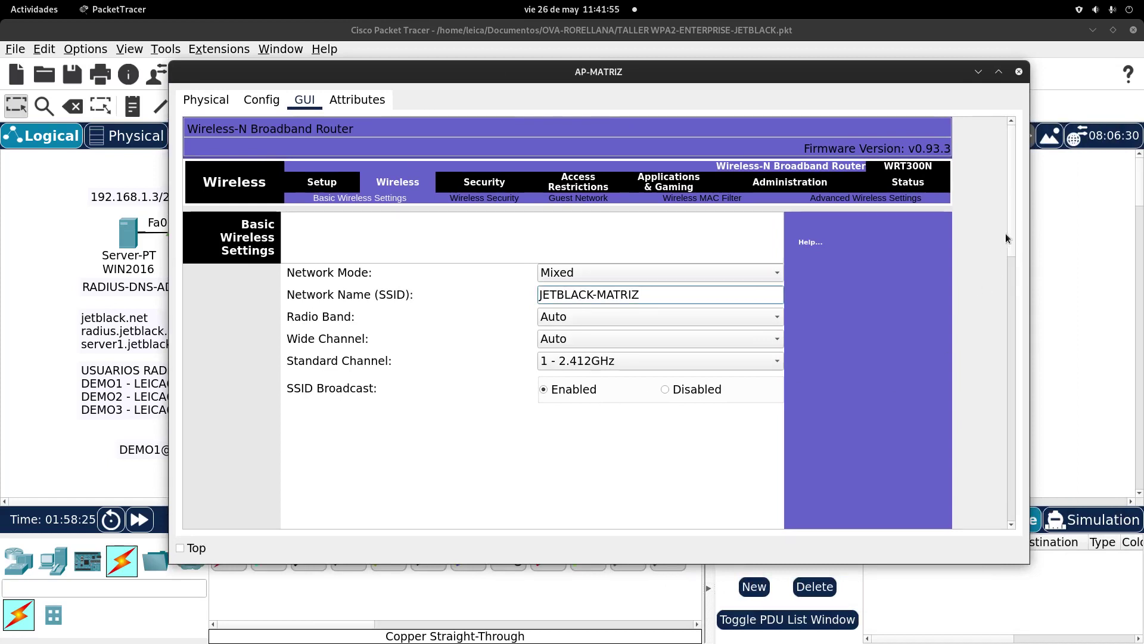
pyautogui.scroll(-10, 1010, 227)
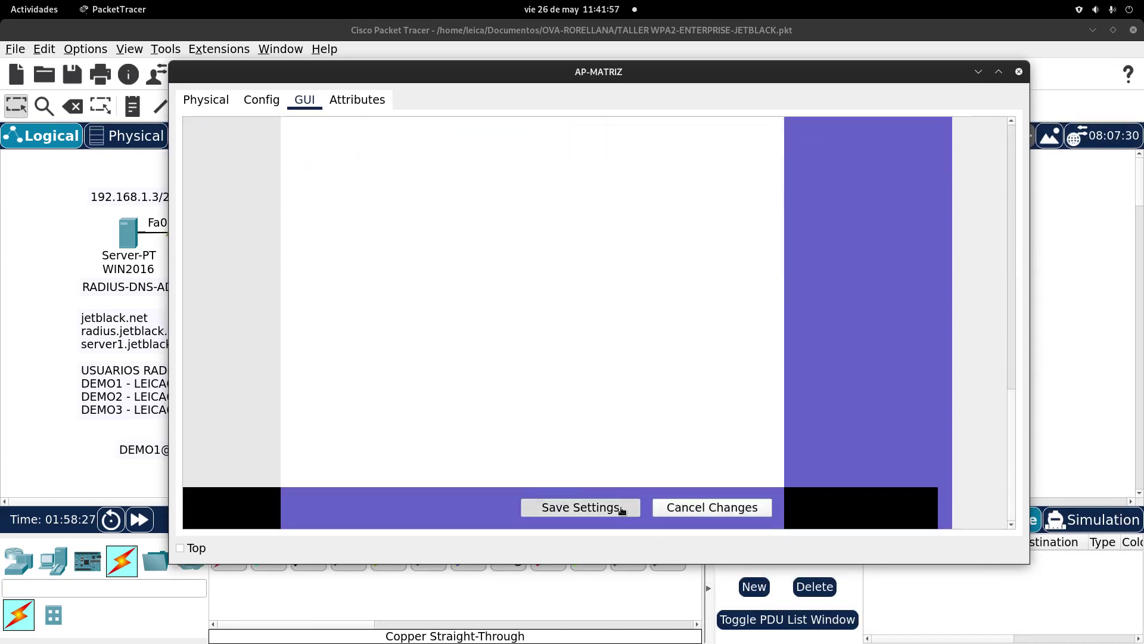
pyautogui.click(621, 510)
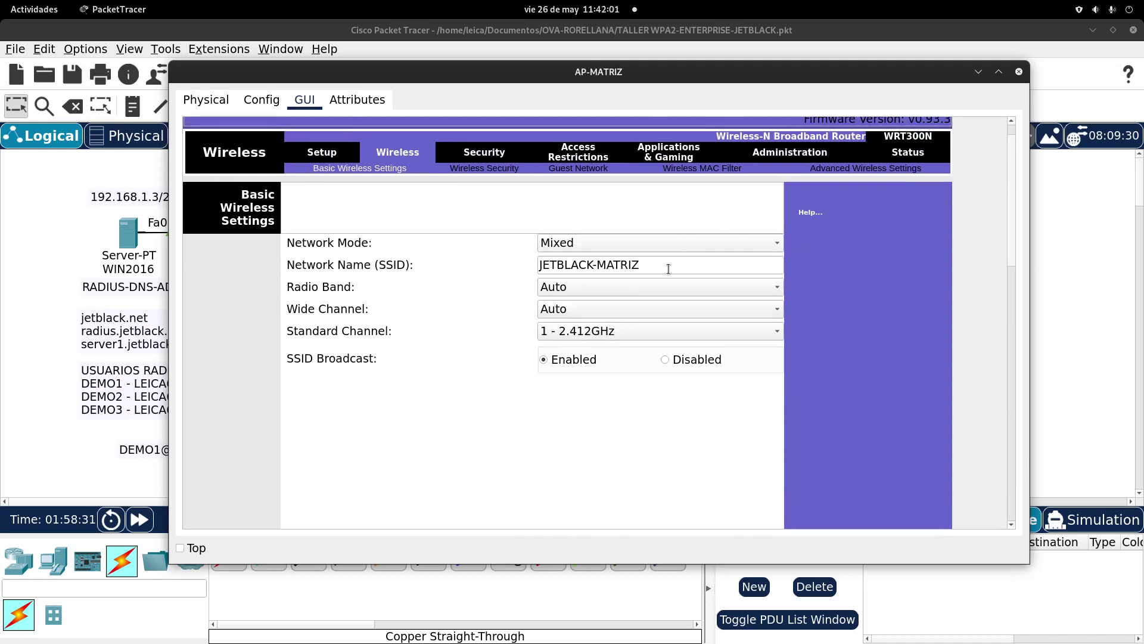
# Step: Set AP-MATRIZ's wireless security mode to WPA2 Enterprise
pyautogui.click(548, 168)
pyautogui.click(688, 239)
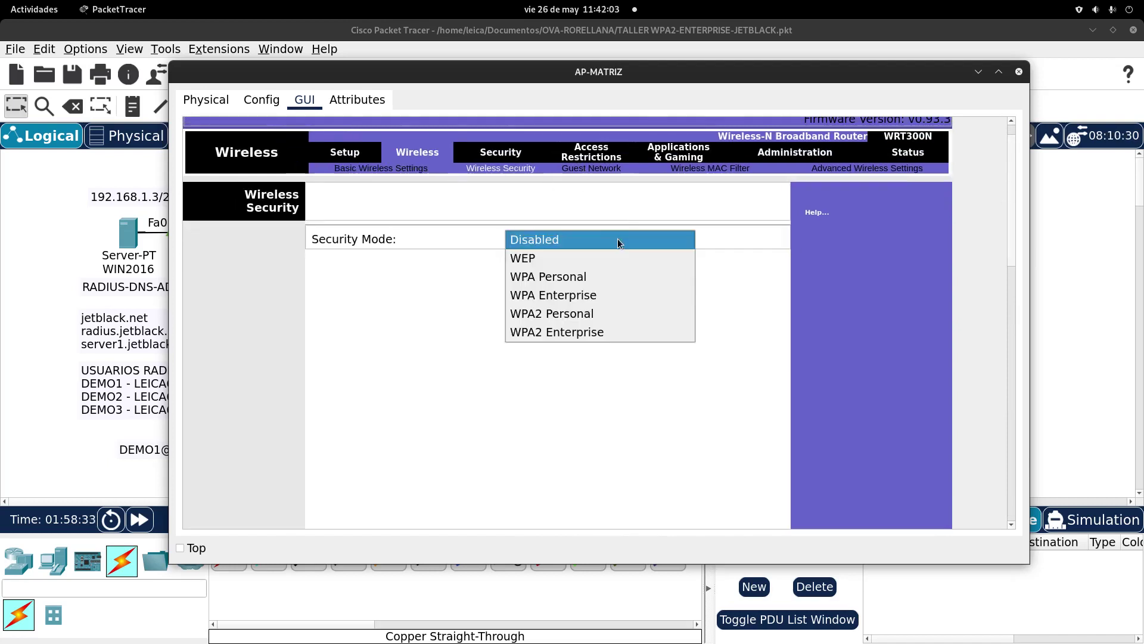
pyautogui.click(596, 330)
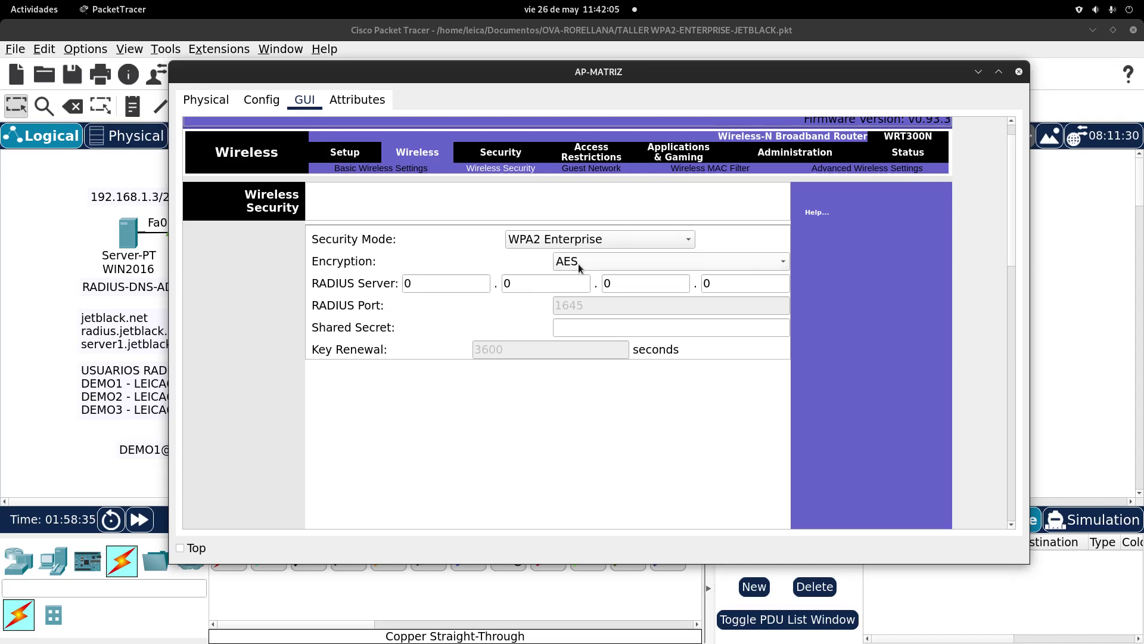
pyautogui.click(623, 329)
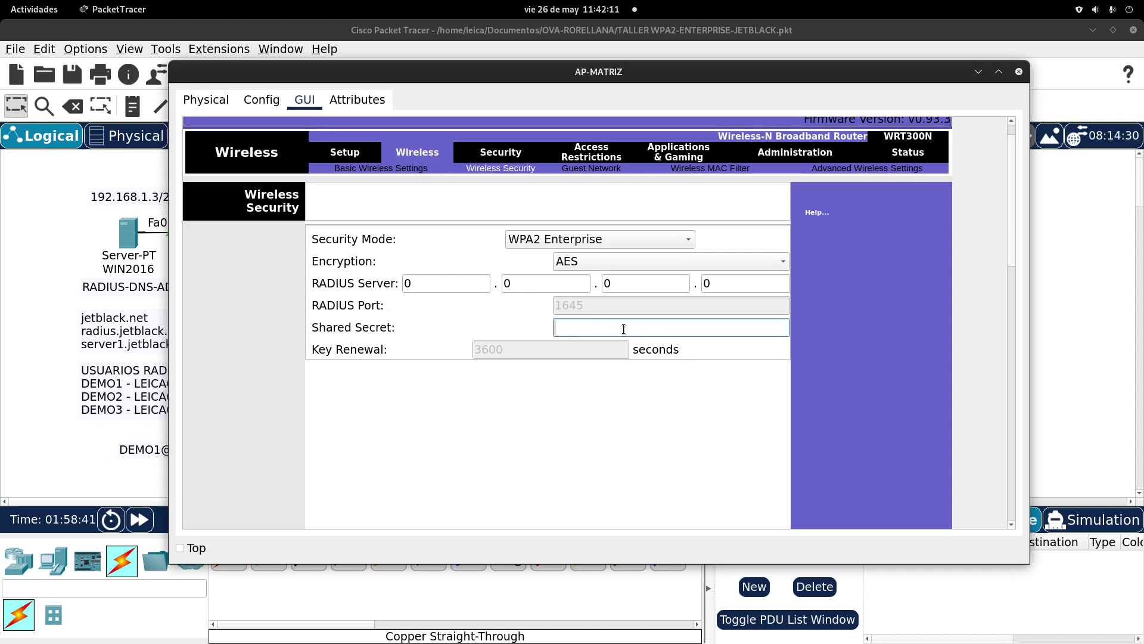
pyautogui.write('SE')
pyautogui.press('BackSpace')
pyautogui.press('BackSpace')
# Step: Enter 192.168.1.3 as the RADIUS server address
pyautogui.click(411, 284)
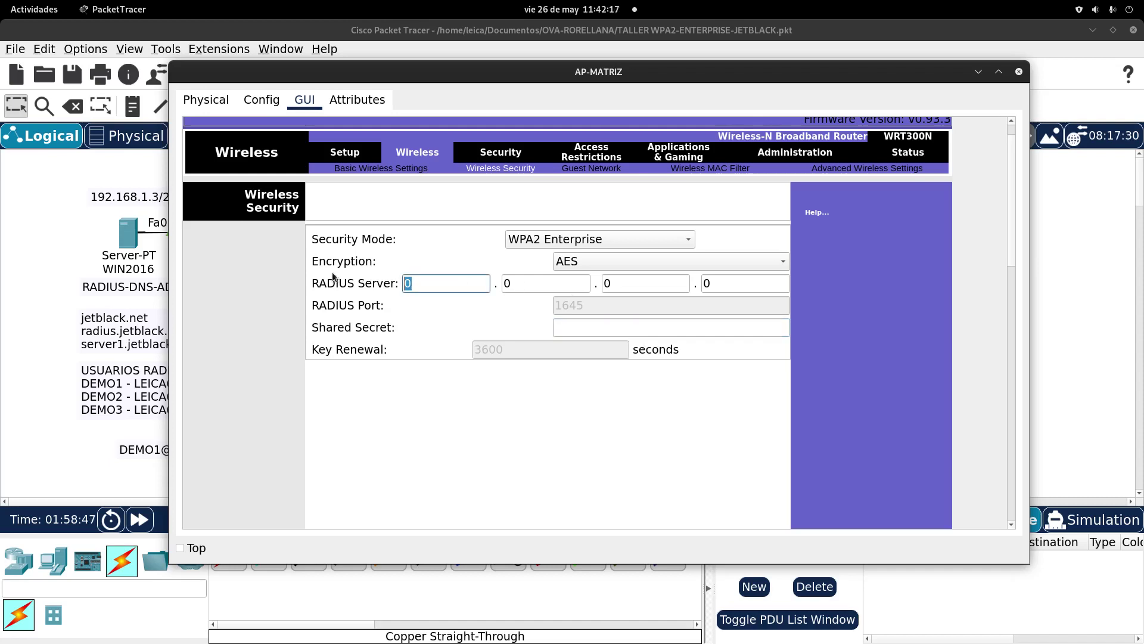
pyautogui.write('192')
pyautogui.click(518, 285)
pyautogui.write('168')
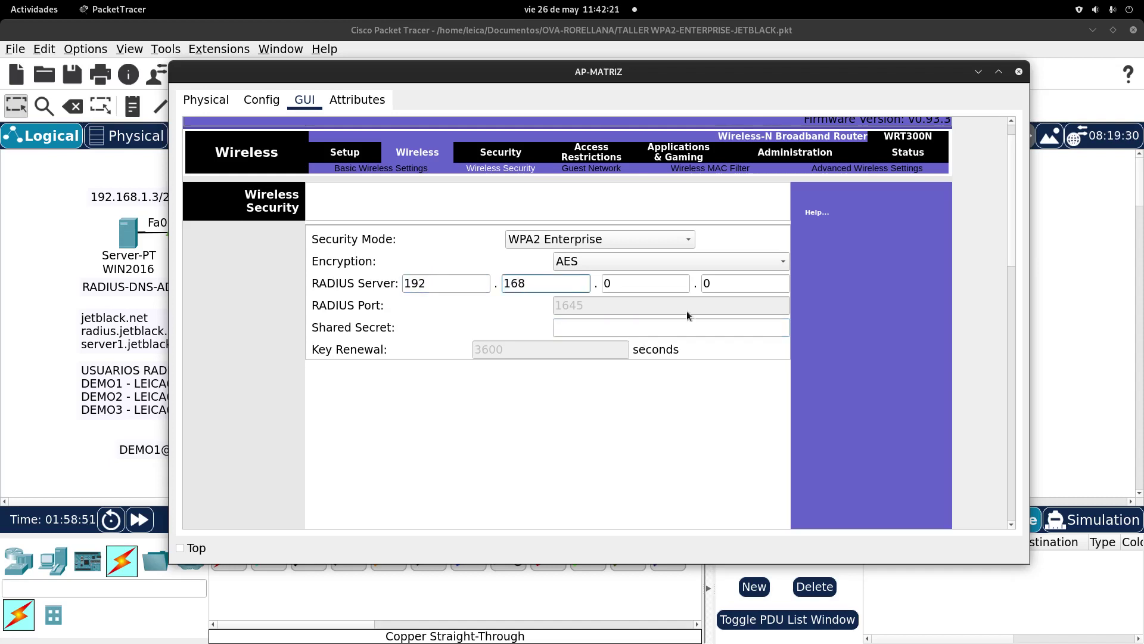
pyautogui.click(639, 286)
pyautogui.write('1')
pyautogui.click(737, 287)
pyautogui.write('3')
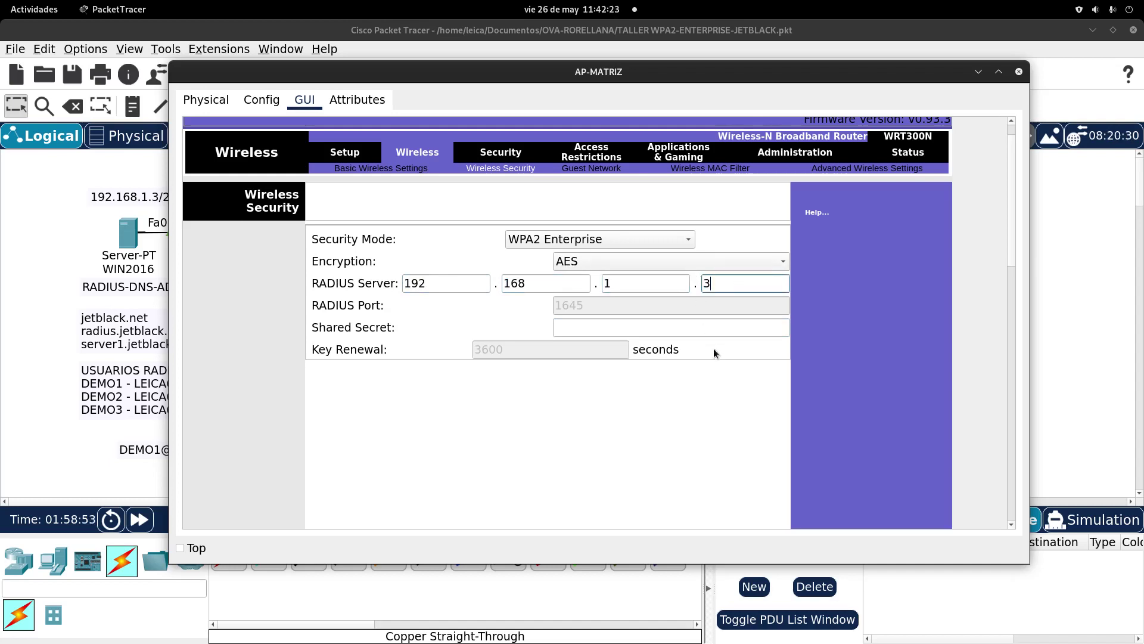
# Step: Enter the RADIUS shared secret and save the wireless security settings
pyautogui.click(594, 329)
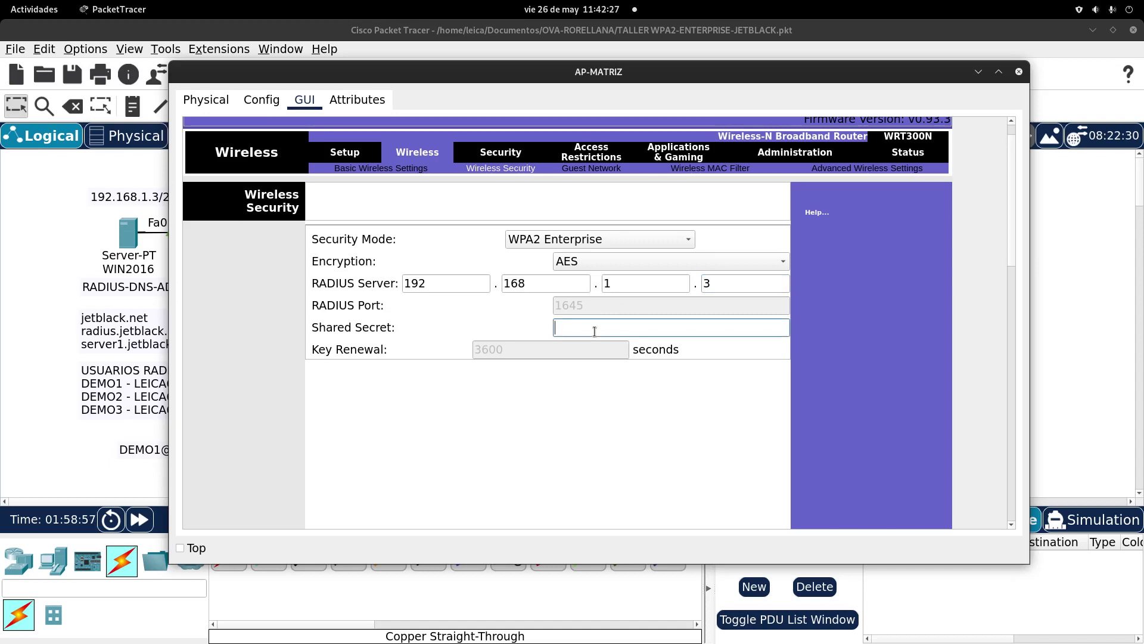
pyautogui.write('seguridad2023')
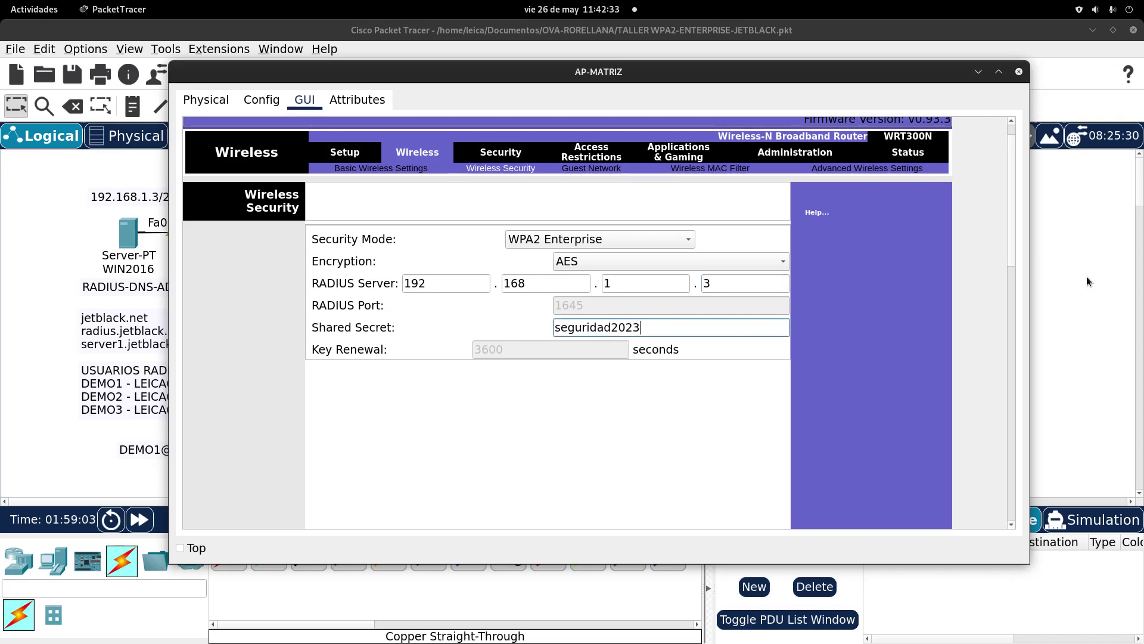
pyautogui.moveTo(1014, 241); pyautogui.dragTo(987, 485)
pyautogui.click(619, 521)
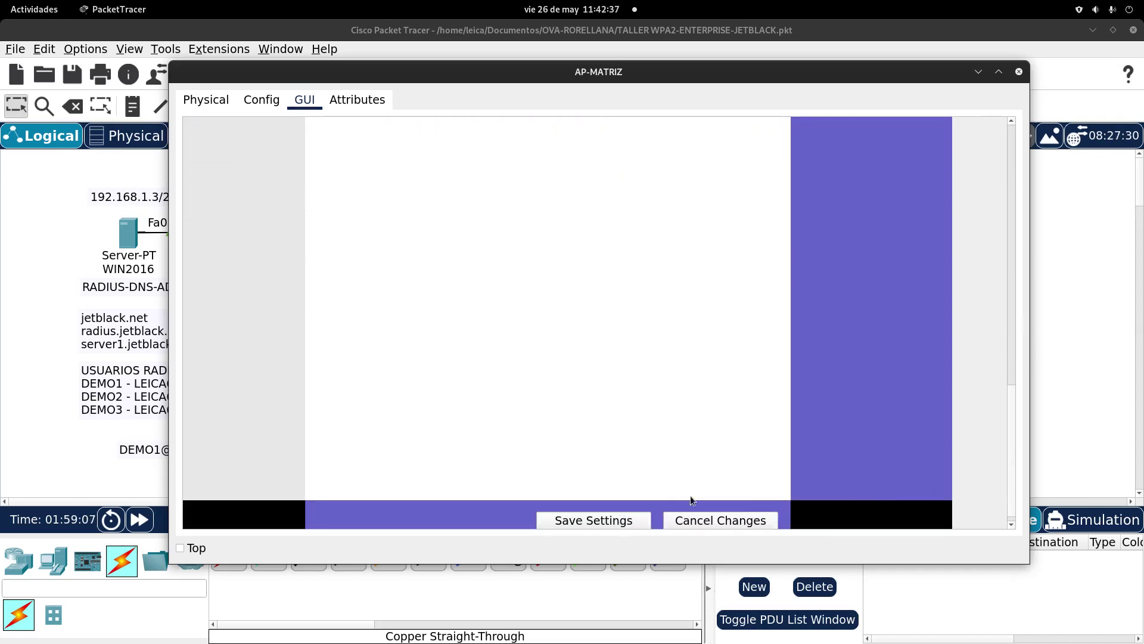
# Step: Review AP-MATRIZ's basic wireless and setup pages, then close its window
pyautogui.moveTo(1010, 415); pyautogui.dragTo(1004, 162)
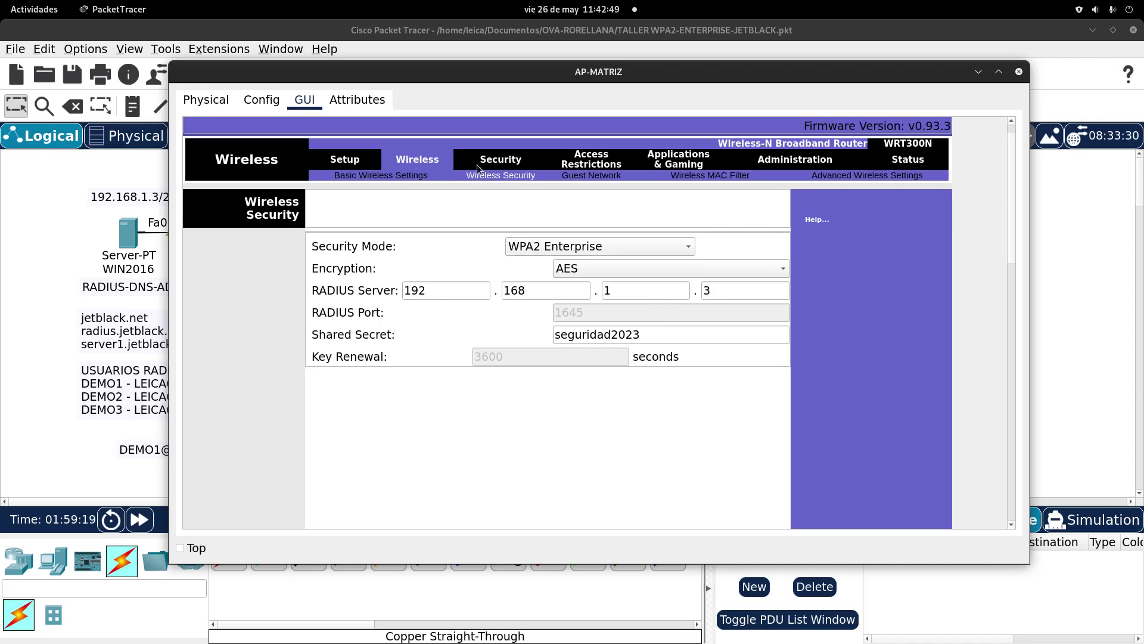
pyautogui.click(419, 177)
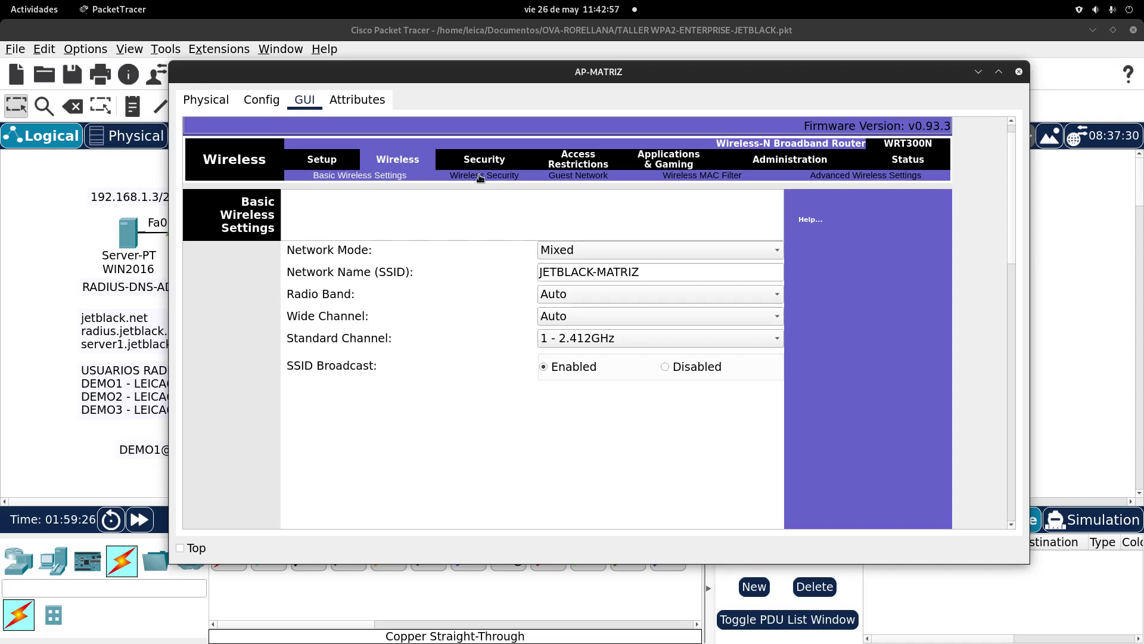
pyautogui.click(348, 159)
pyautogui.scroll(-2, 555, 346)
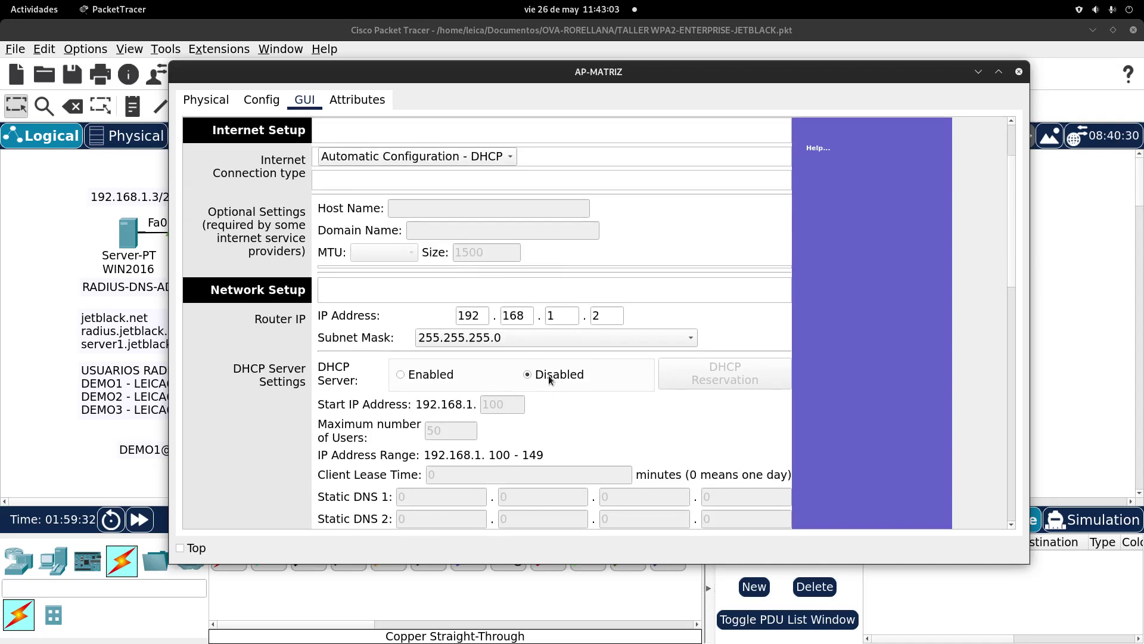
pyautogui.scroll(-3, 626, 405)
pyautogui.scroll(5, 629, 399)
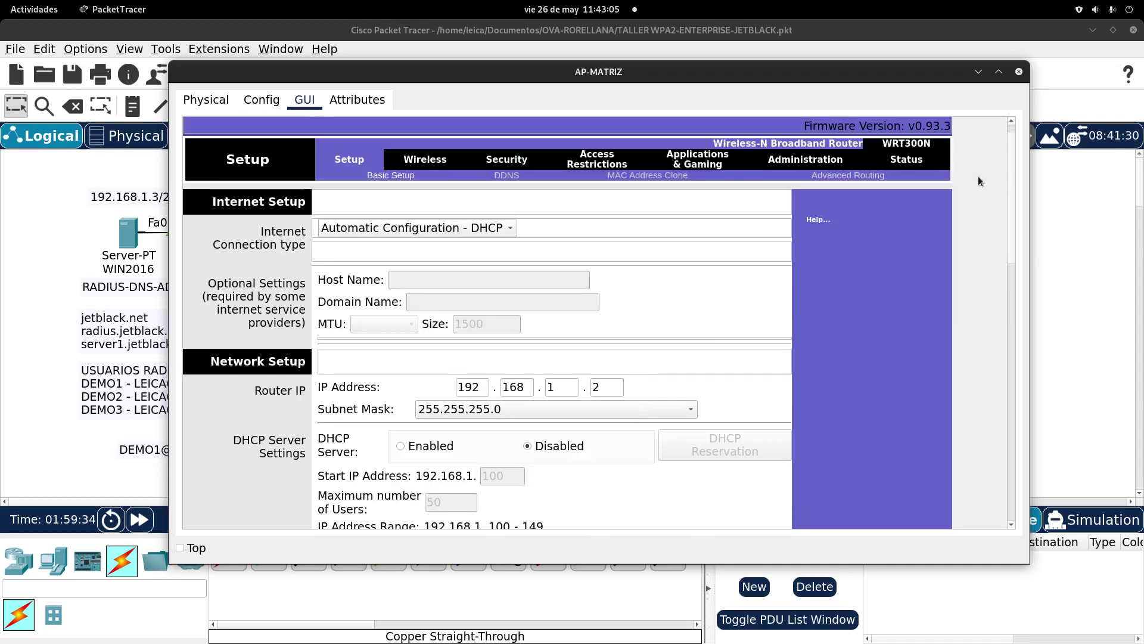
pyautogui.click(1019, 71)
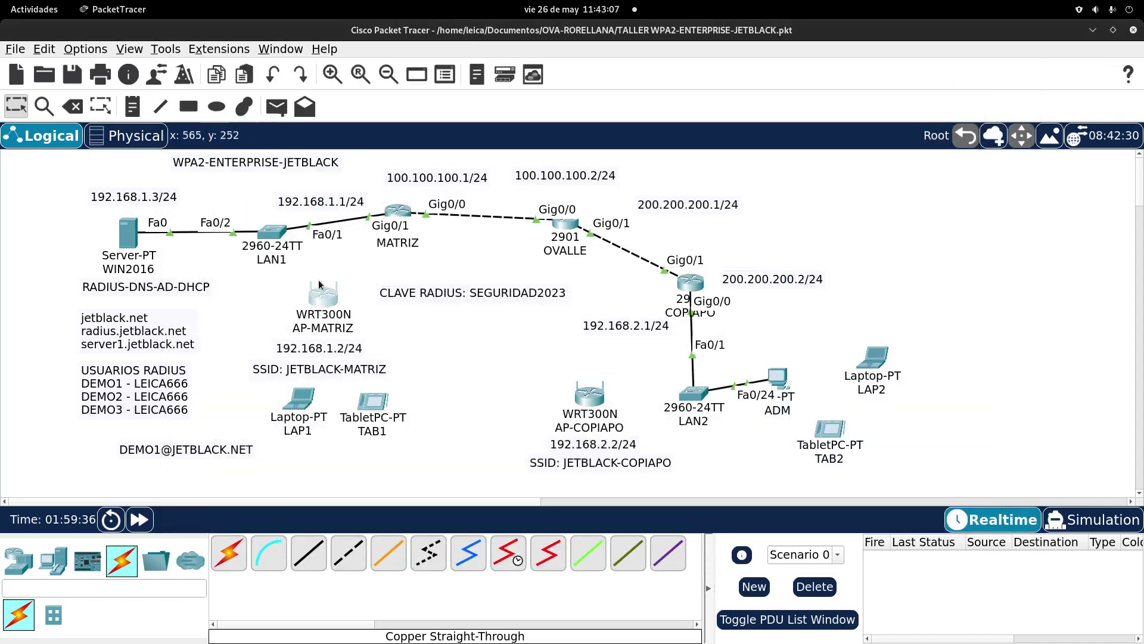
# Step: Run a copper straight-through cable from AP-MATRIZ Ethernet 1 to LAN1 FastEthernet0/3
pyautogui.click(308, 553)
pyautogui.click(326, 299)
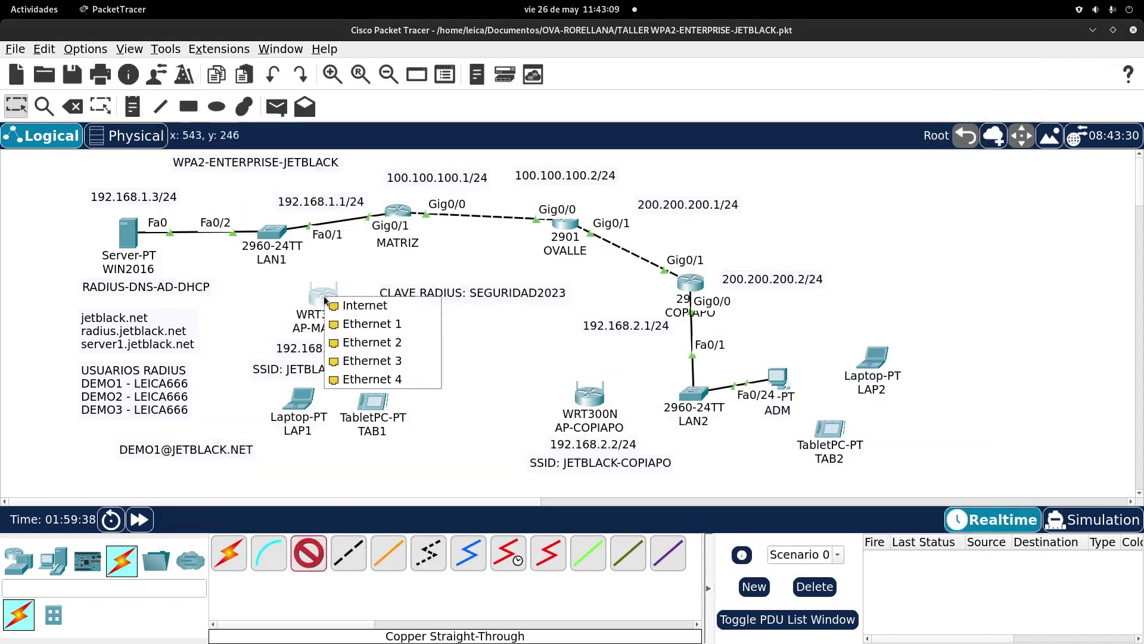
pyautogui.click(396, 325)
pyautogui.click(276, 234)
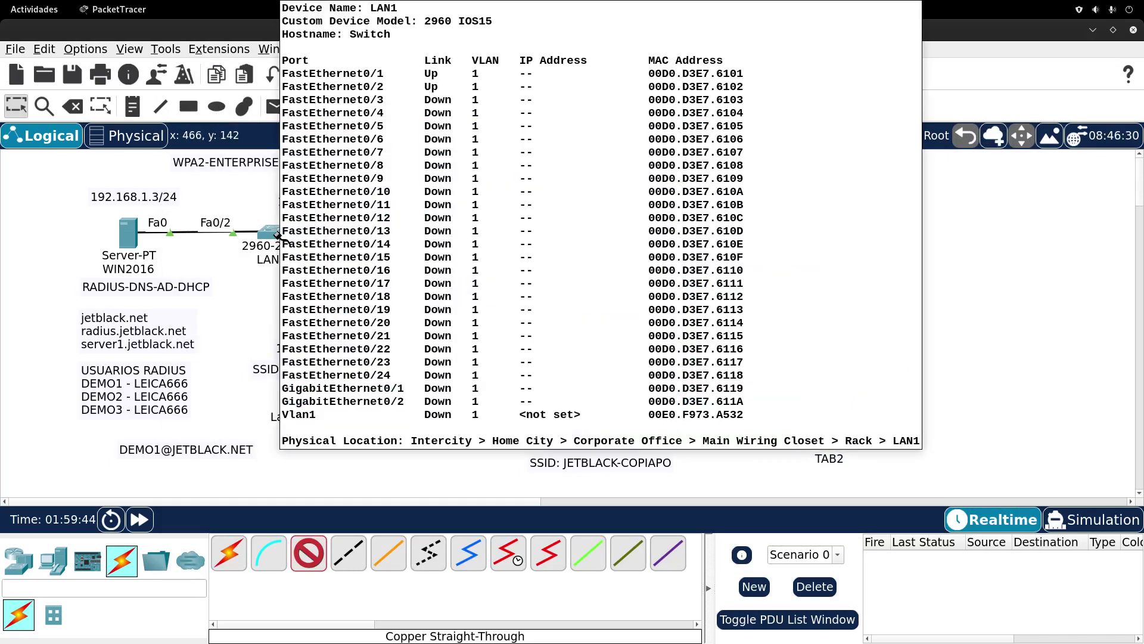
pyautogui.click(357, 27)
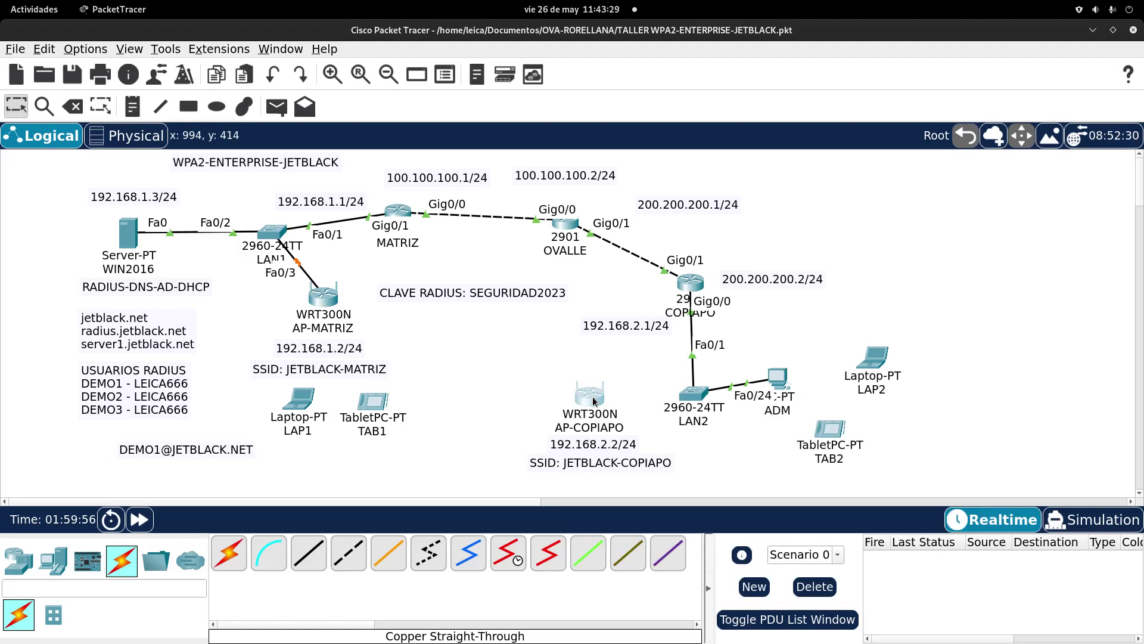
# Step: Change AP-COPIAPO's router IP third octet to 2 (192.168.2.1) and disable its DHCP server
pyautogui.click(594, 401)
pyautogui.click(278, 175)
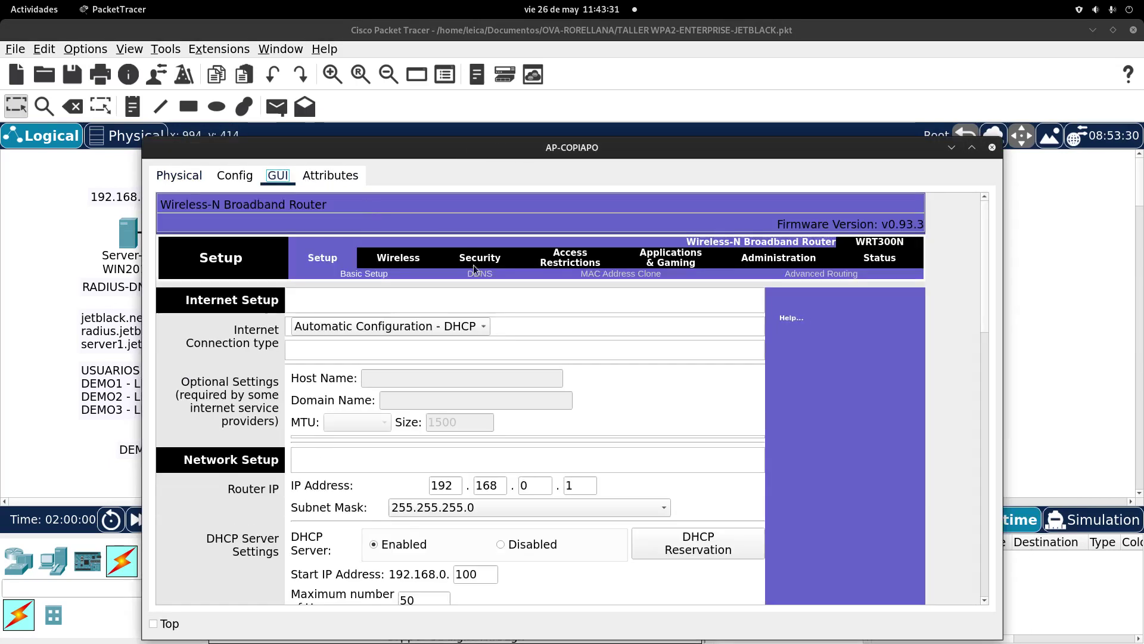
pyautogui.scroll(-3, 544, 417)
pyautogui.doubleClick(537, 379)
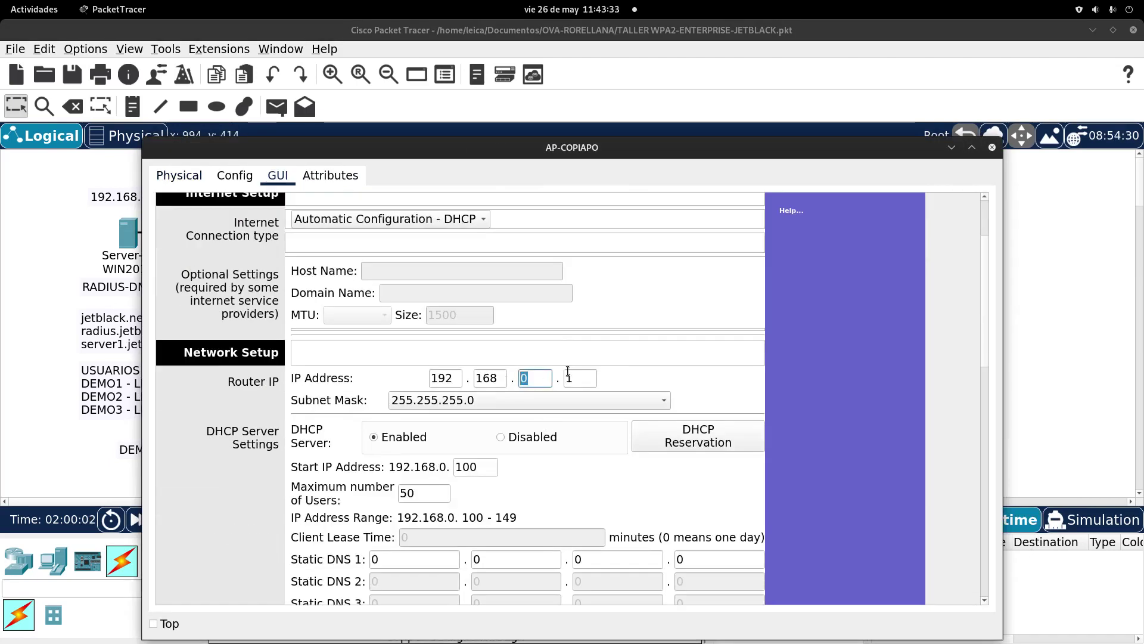
pyautogui.write('2')
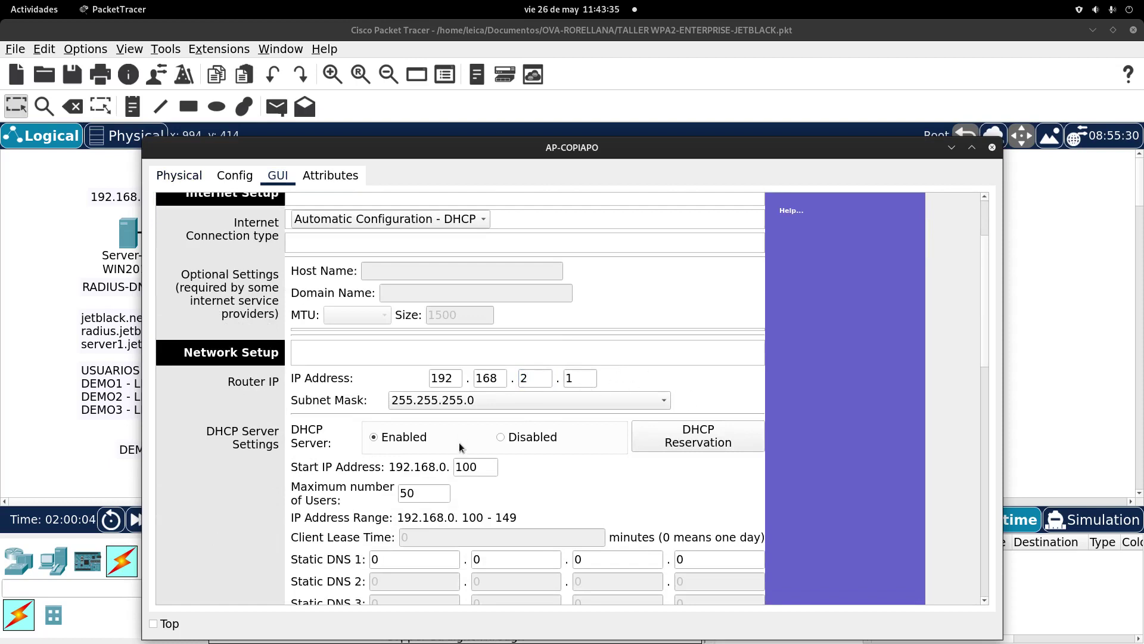
pyautogui.click(516, 439)
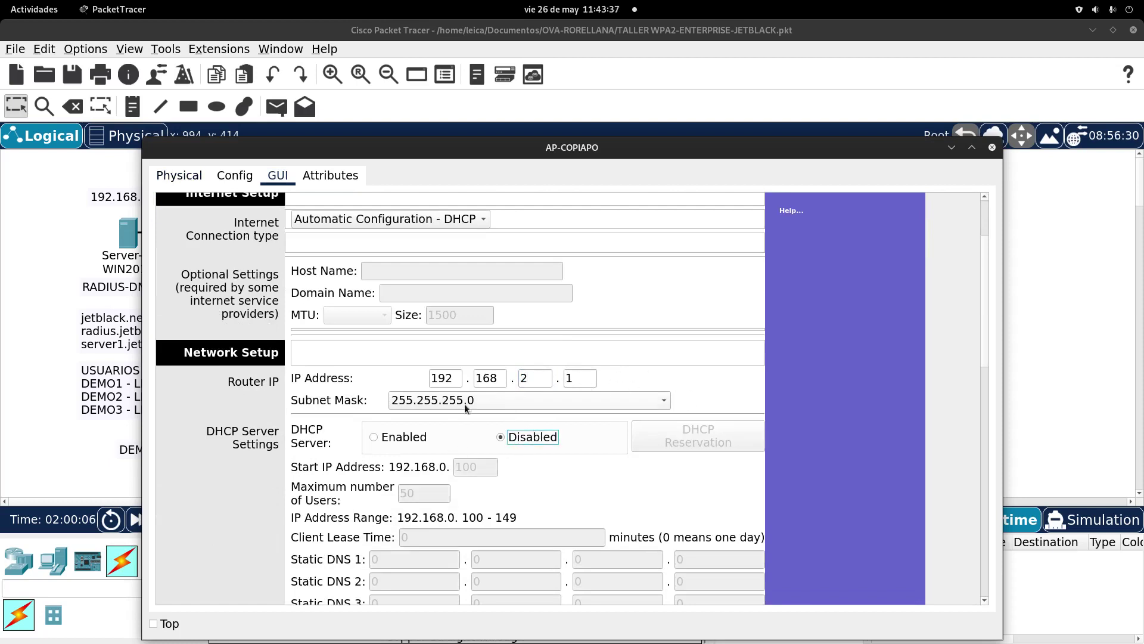
pyautogui.moveTo(985, 315); pyautogui.dragTo(700, 566)
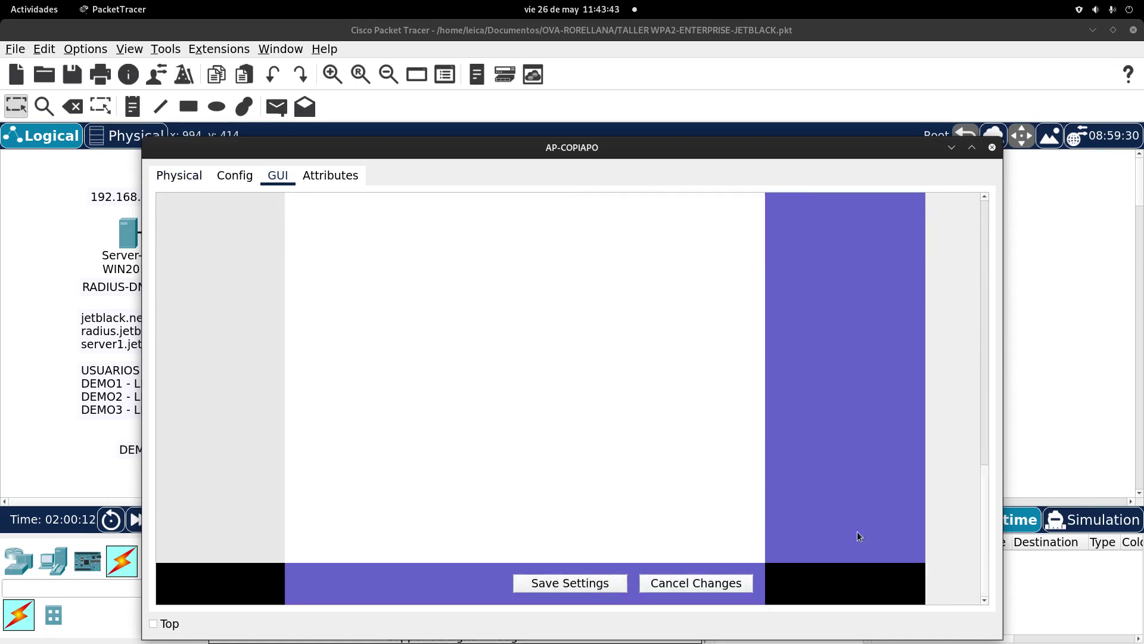
pyautogui.moveTo(982, 507); pyautogui.dragTo(886, 310)
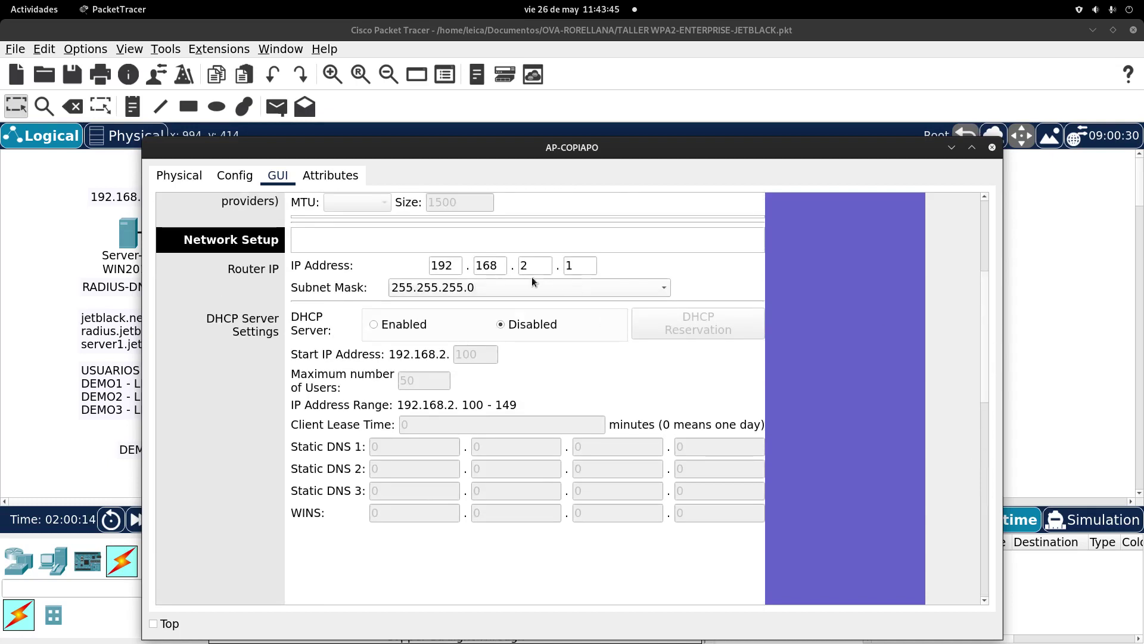
pyautogui.moveTo(985, 376); pyautogui.dragTo(978, 292)
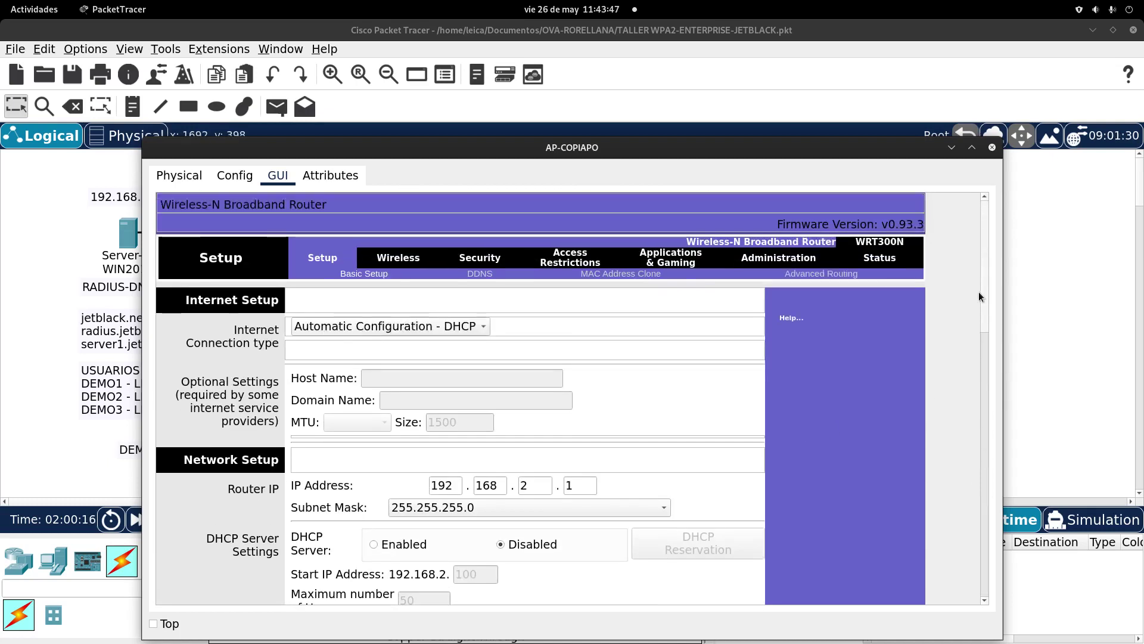
# Step: Rename AP-COPIAPO's SSID to JETBLACK-COPIAPO, set channel 6 - 2.437GHz, and save
pyautogui.click(394, 263)
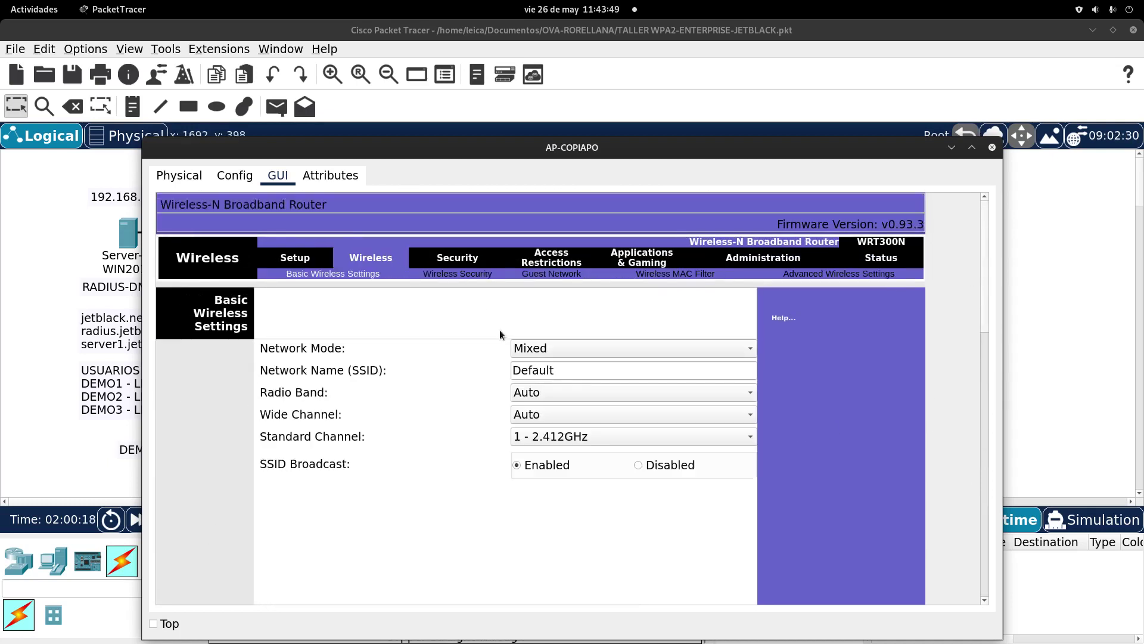
pyautogui.moveTo(584, 367); pyautogui.dragTo(437, 360)
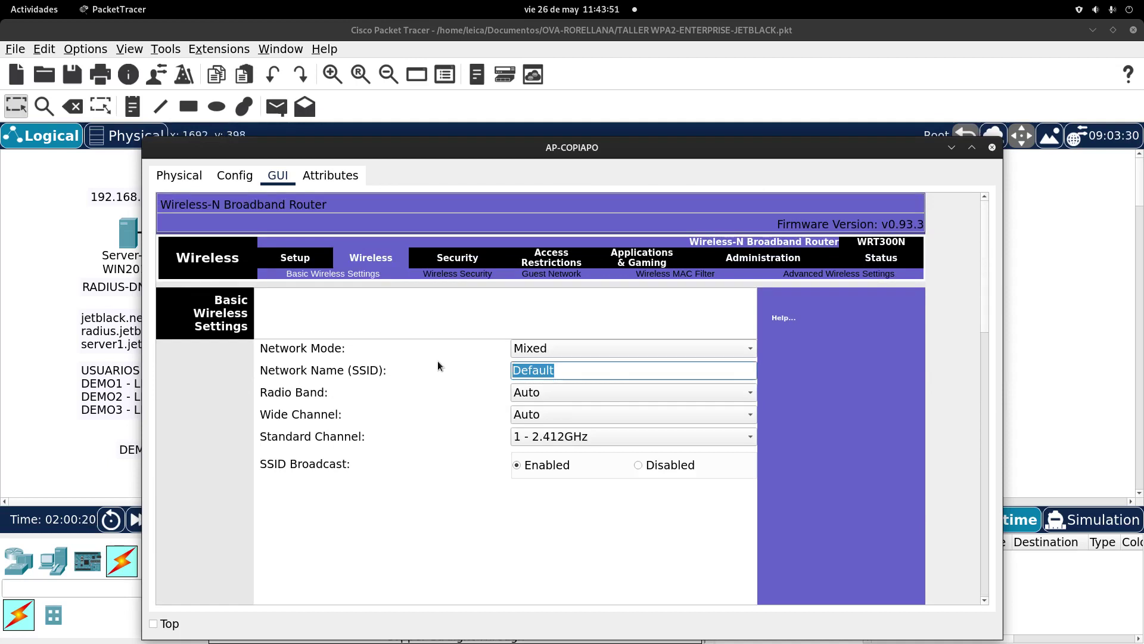
pyautogui.write('JETBLSC')
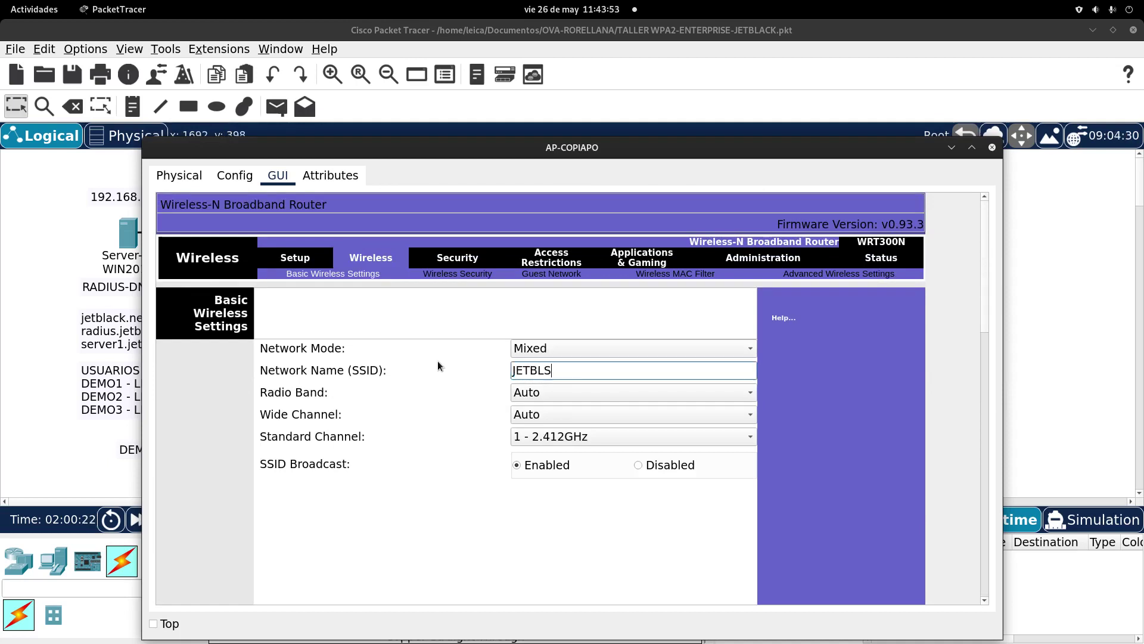
pyautogui.press('BackSpace')
pyautogui.press('BackSpace')
pyautogui.write('ACK-COPIAPO')
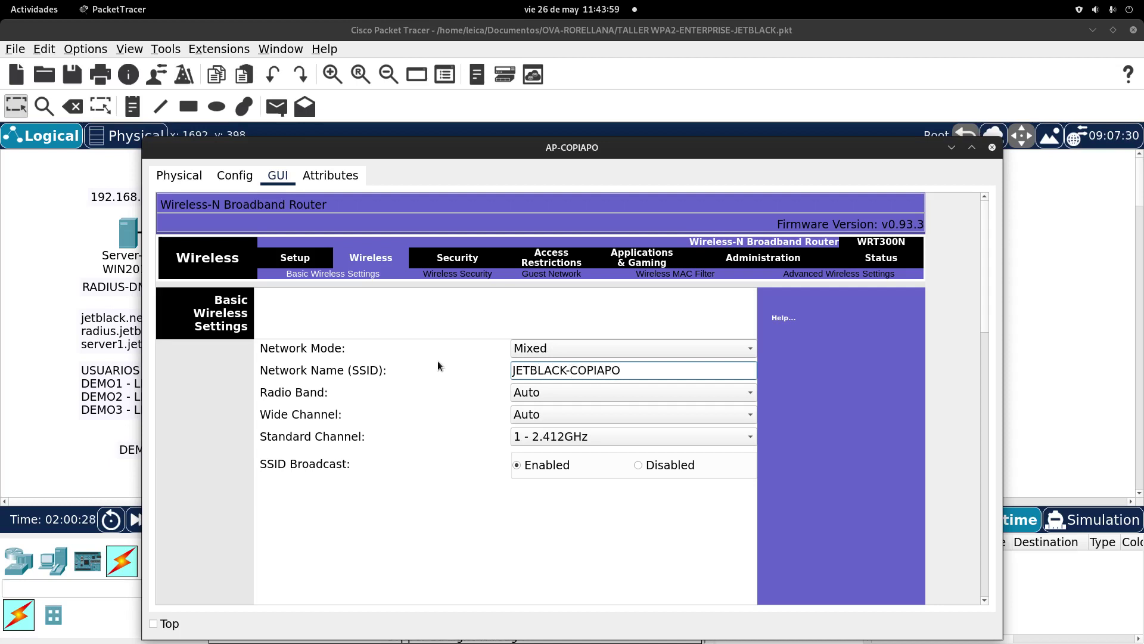
pyautogui.click(559, 436)
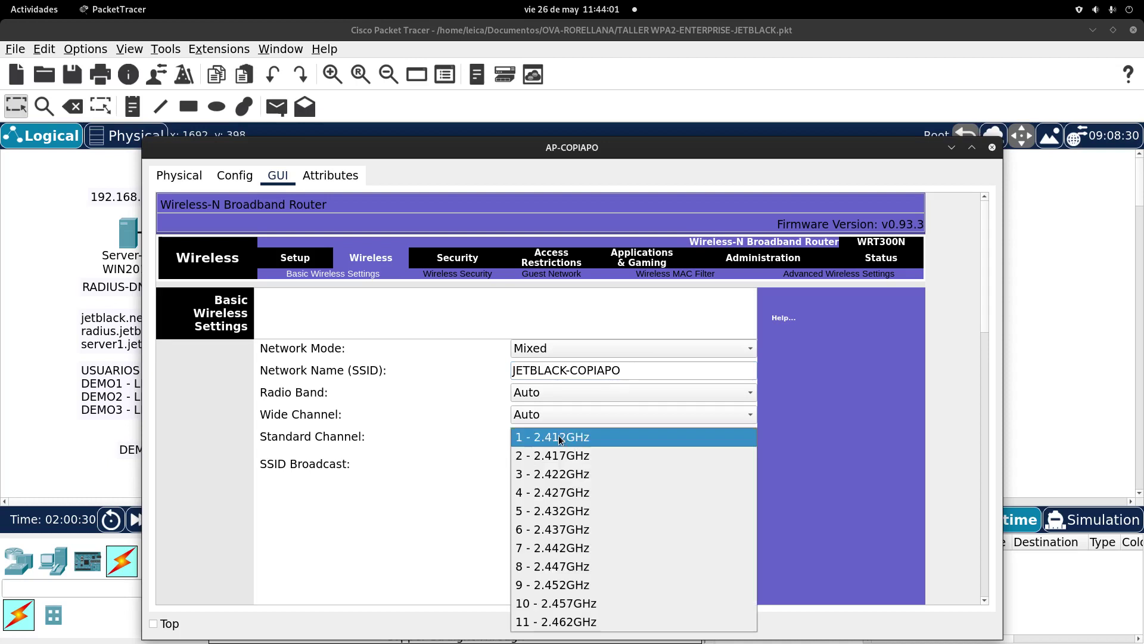
pyautogui.click(561, 529)
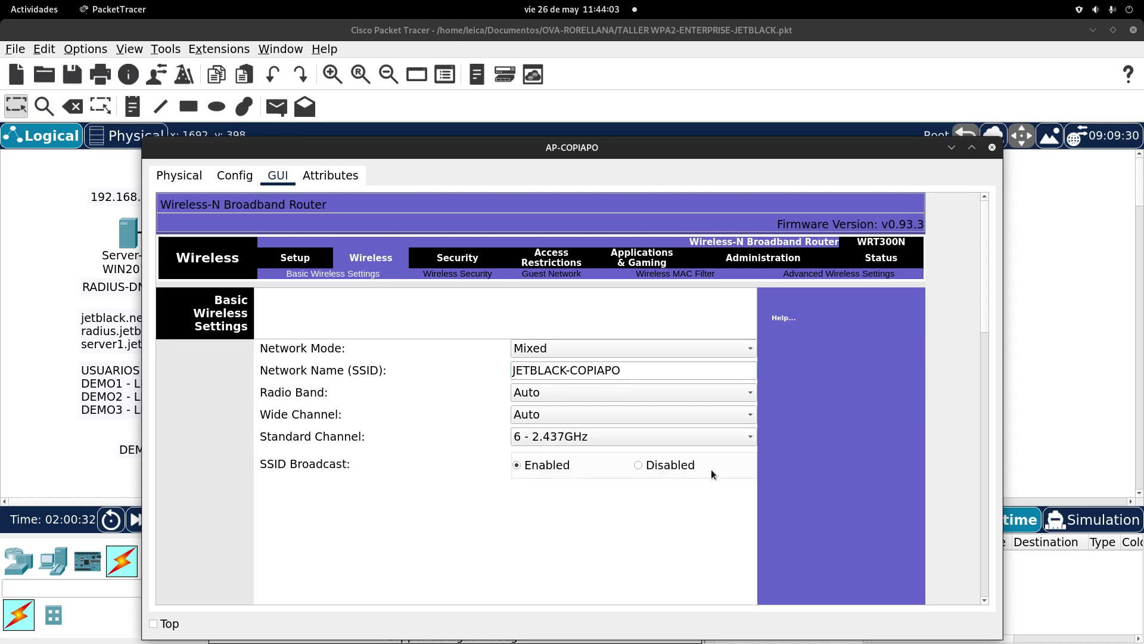
pyautogui.scroll(-5, 987, 296)
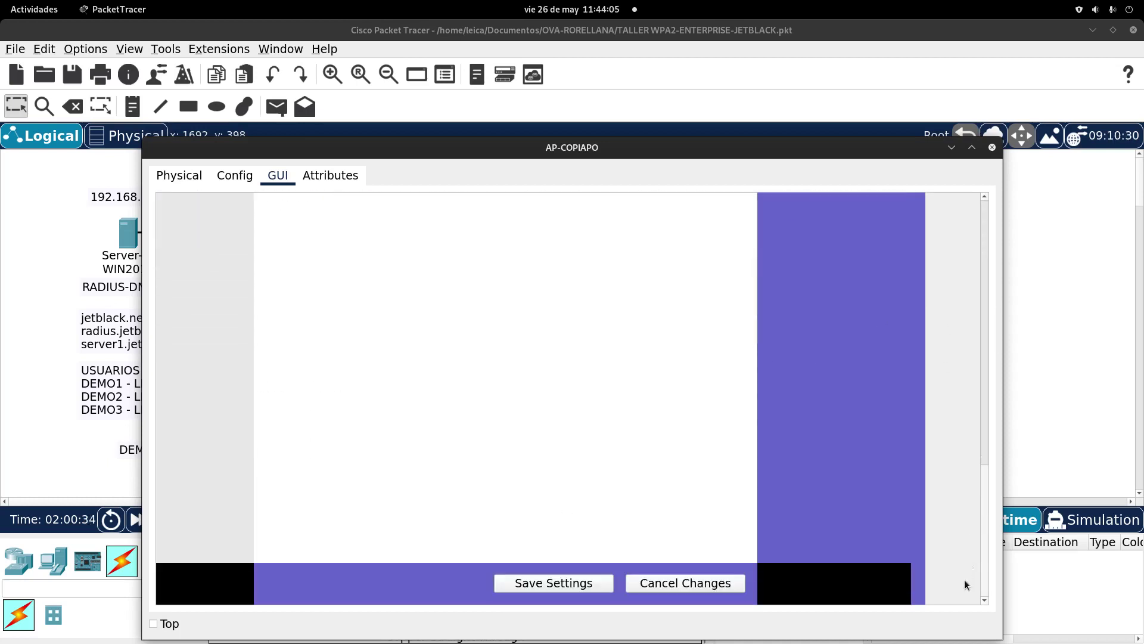
pyautogui.click(587, 581)
pyautogui.moveTo(982, 492); pyautogui.dragTo(957, 235)
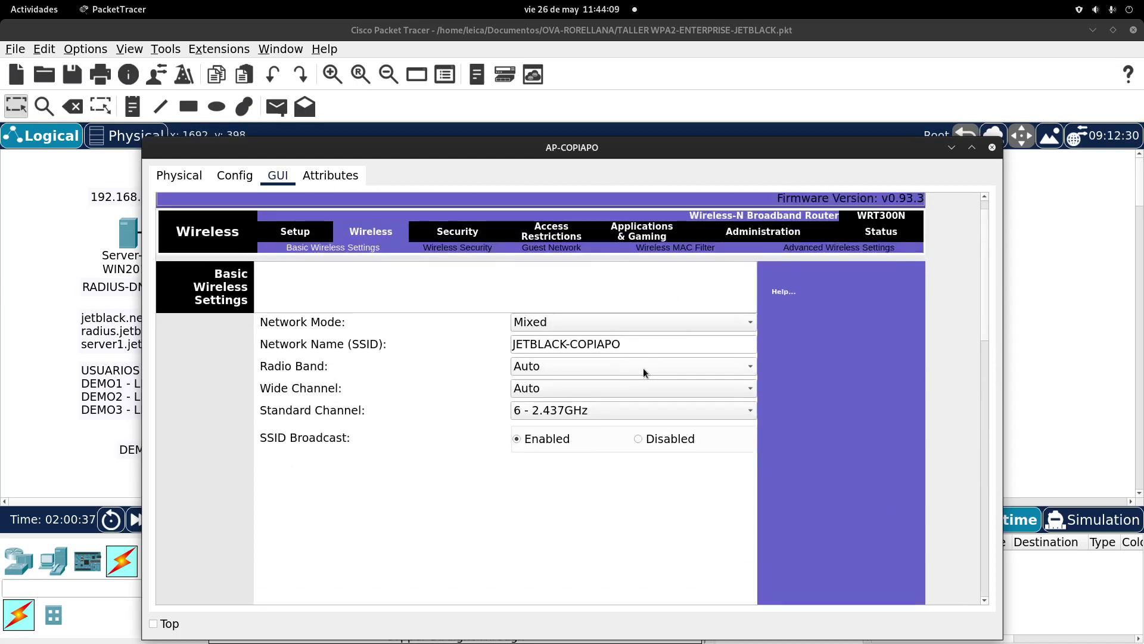
# Step: Set AP-COPIAPO's wireless security to WPA2 Enterprise and enter the RADIUS shared secret
pyautogui.click(466, 246)
pyautogui.click(640, 319)
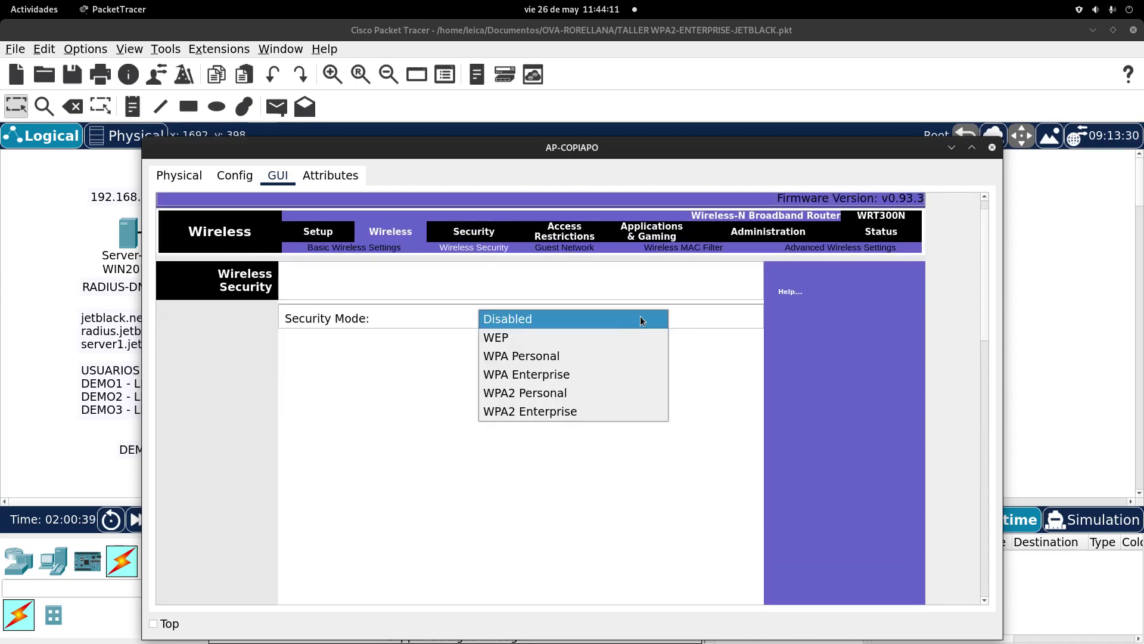
pyautogui.click(596, 411)
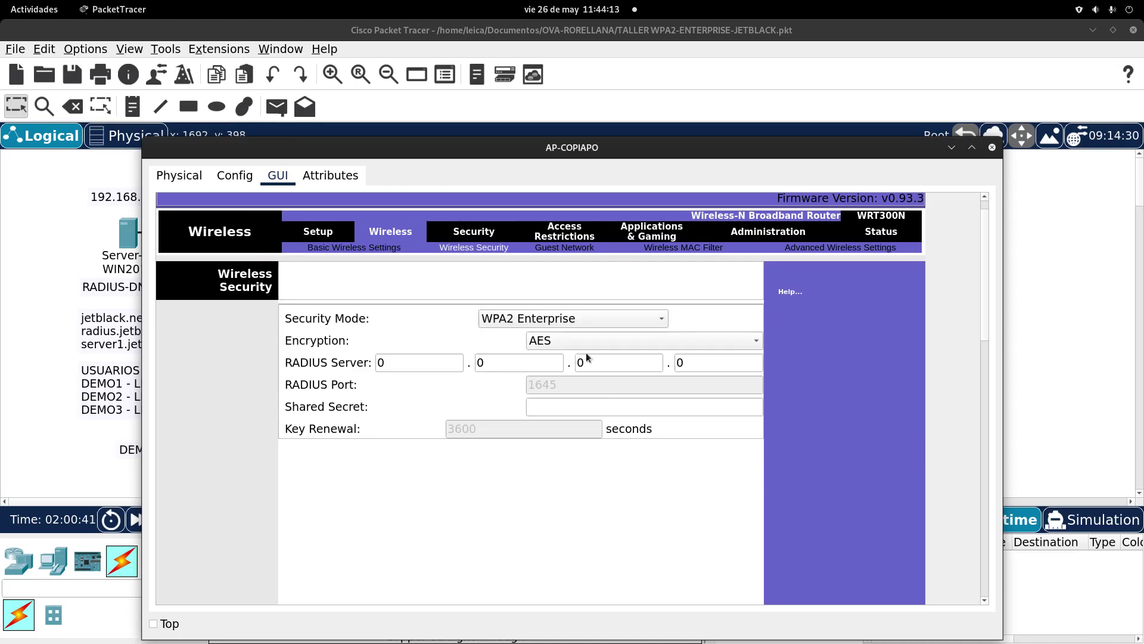
pyautogui.click(567, 408)
pyautogui.write('segu')
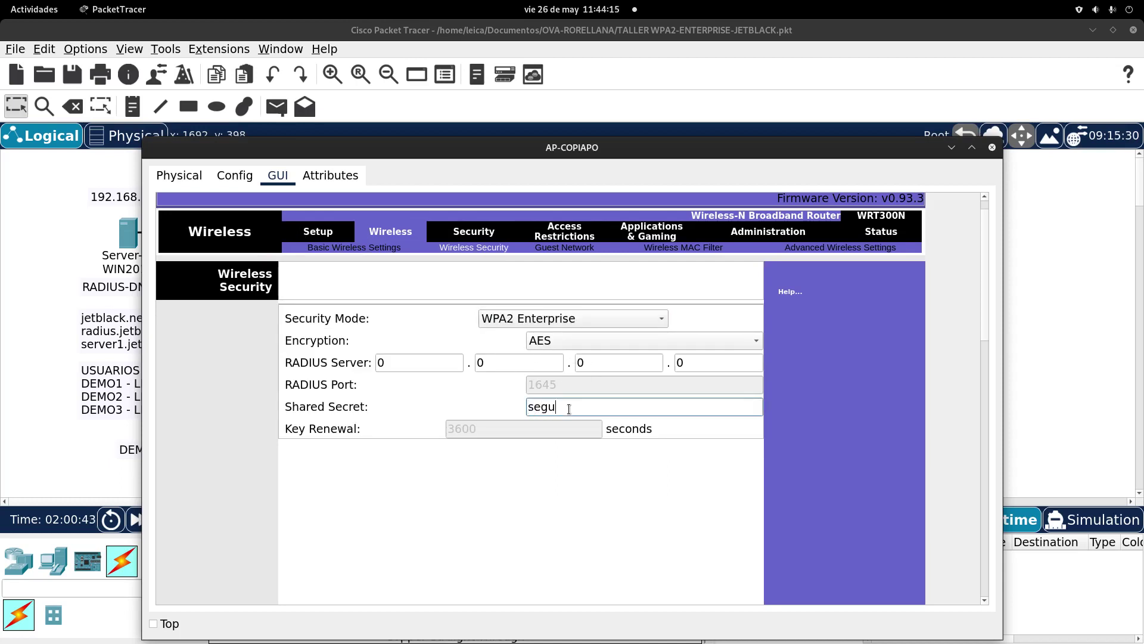
pyautogui.write('risidad')
pyautogui.write("2'2")
pyautogui.press('BackSpace')
pyautogui.press('BackSpace')
pyautogui.write('02')
pyautogui.write('4')
pyautogui.press('BackSpace')
pyautogui.write('3')
# Step: Enter 192.168.1.3 as the RADIUS server address
pyautogui.doubleClick(458, 359)
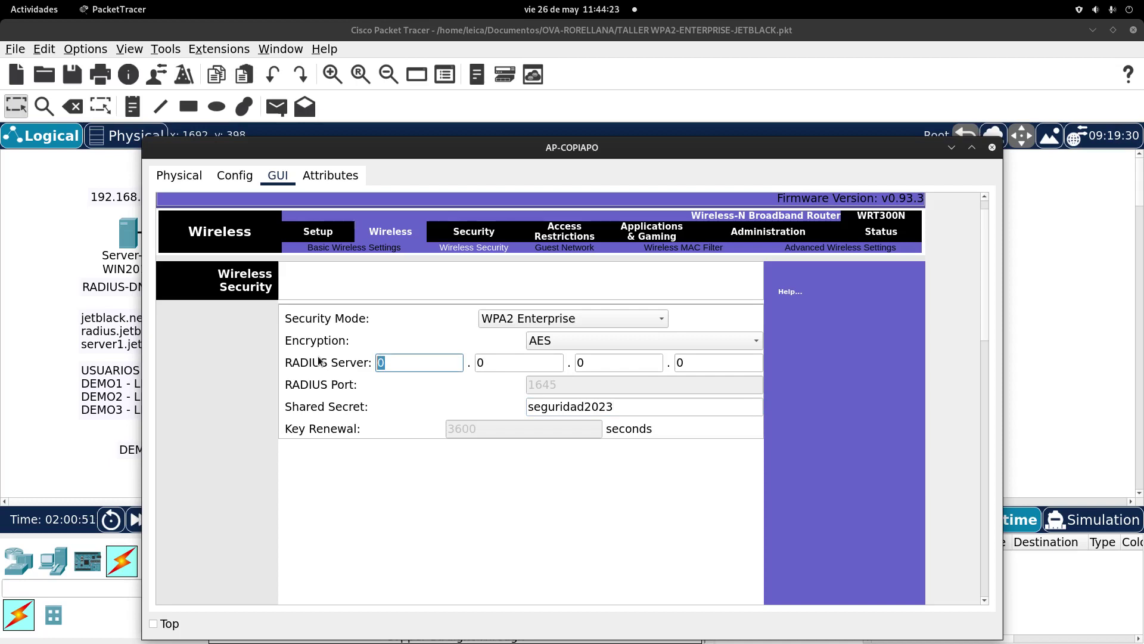
pyautogui.write('192')
pyautogui.doubleClick(500, 362)
pyautogui.write('168')
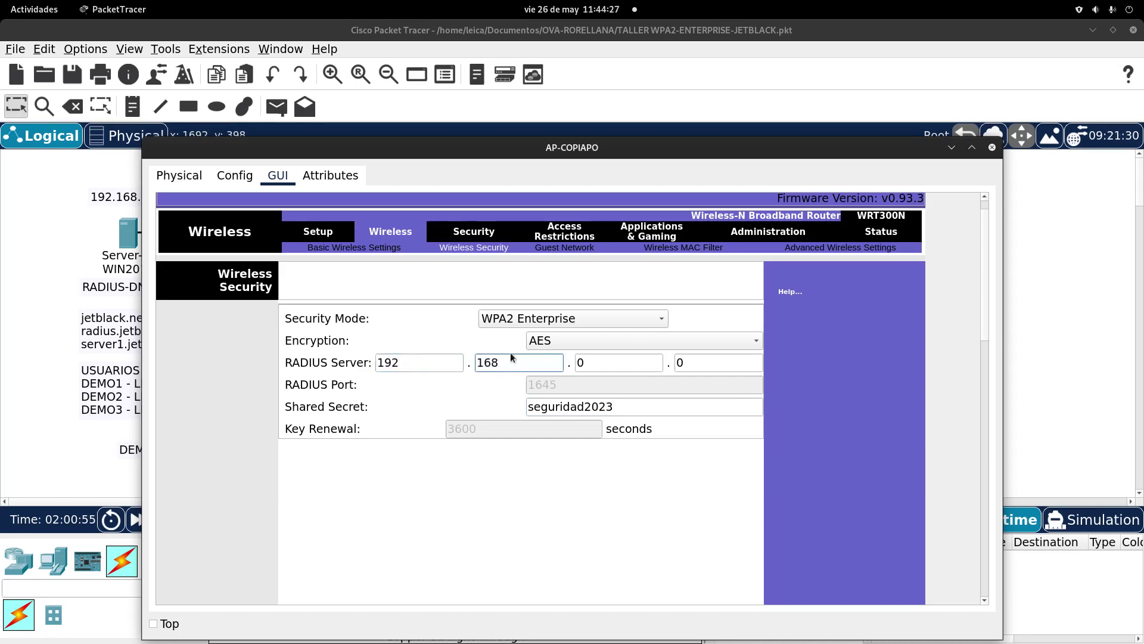
pyautogui.doubleClick(596, 362)
pyautogui.write('1')
pyautogui.write('3')
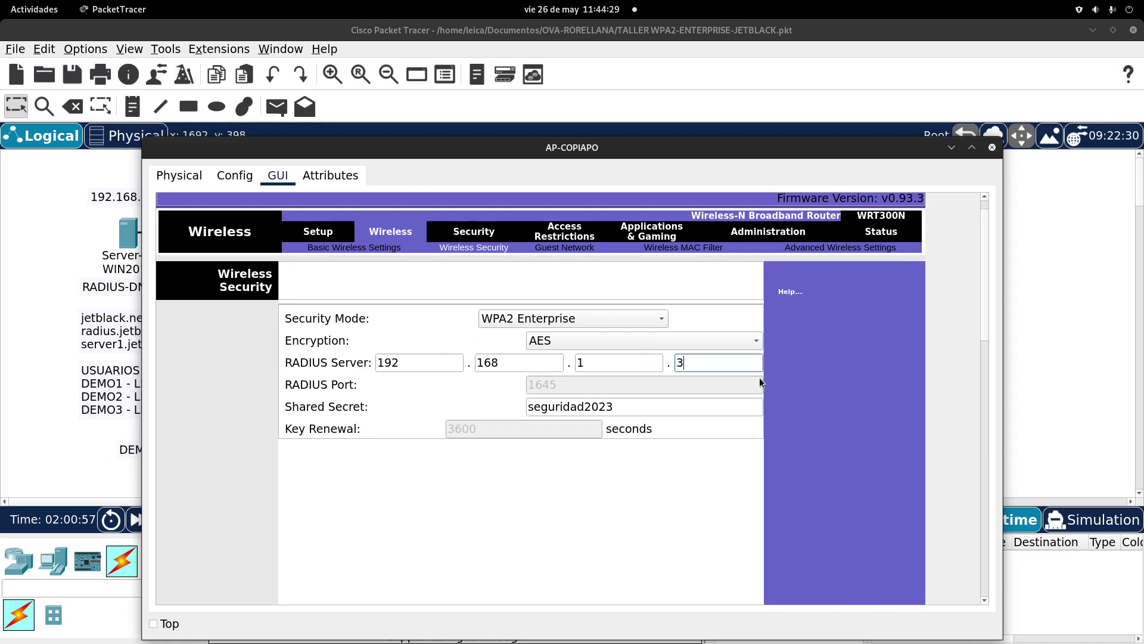
# Step: Save the WPA2 Enterprise settings and close the AP-COPIAPO window
pyautogui.moveTo(986, 313); pyautogui.dragTo(960, 640)
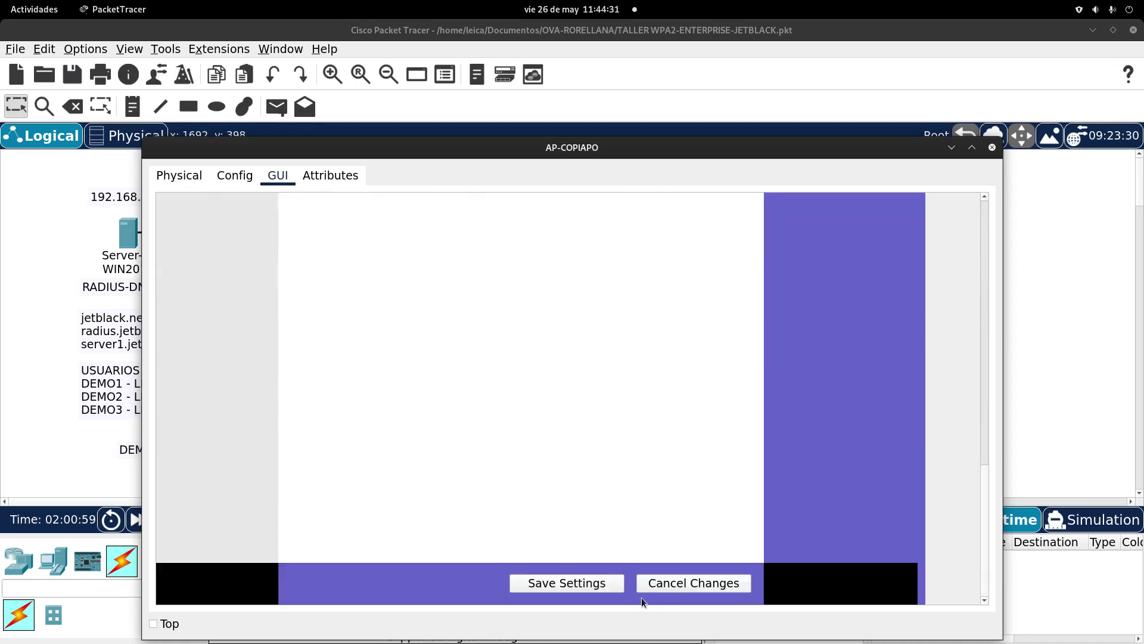
pyautogui.click(593, 584)
pyautogui.moveTo(989, 505); pyautogui.dragTo(979, 246)
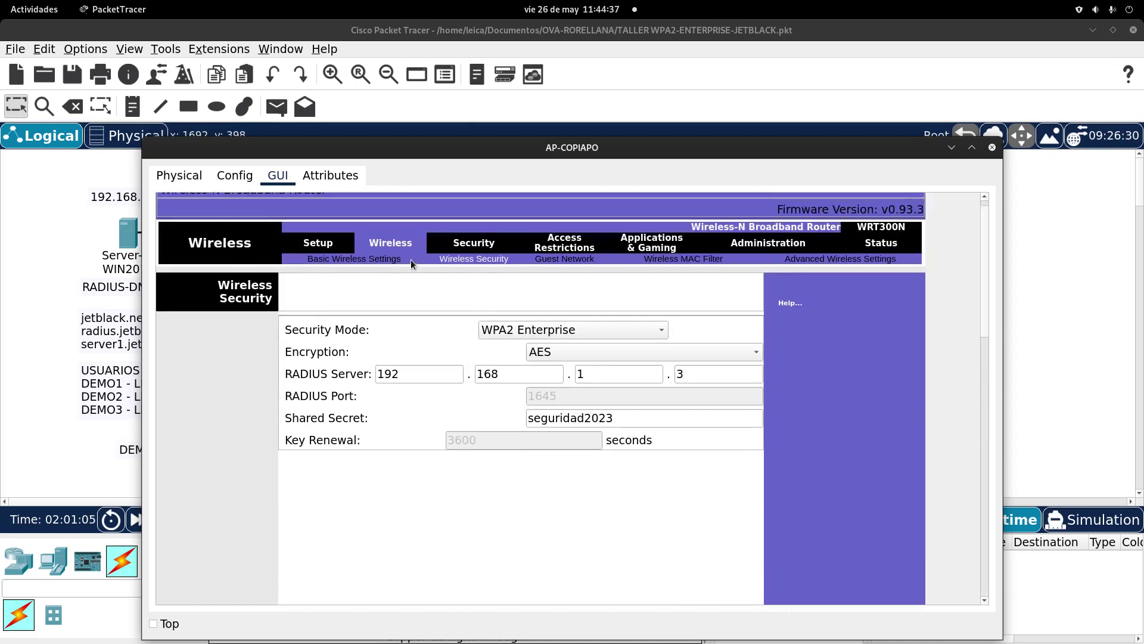
pyautogui.click(992, 147)
pyautogui.scroll(-3, 618, 418)
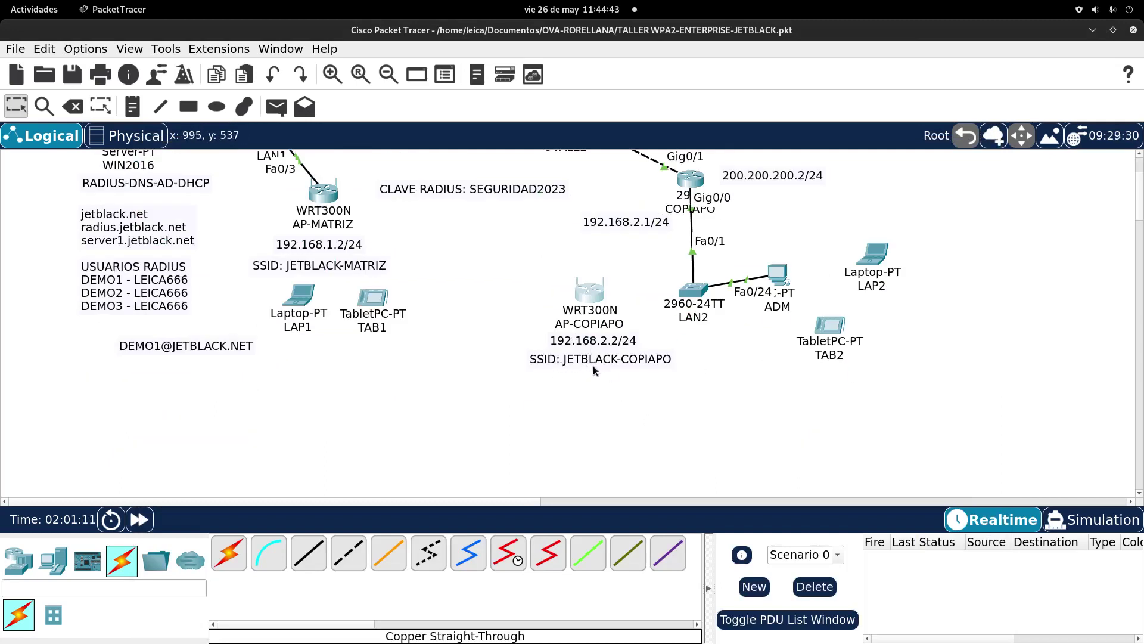
# Step: Cable AP-COPIAPO's Ethernet 1 to LAN2 FastEthernet0/2 with a copper straight-through cable
pyautogui.scroll(3, 592, 366)
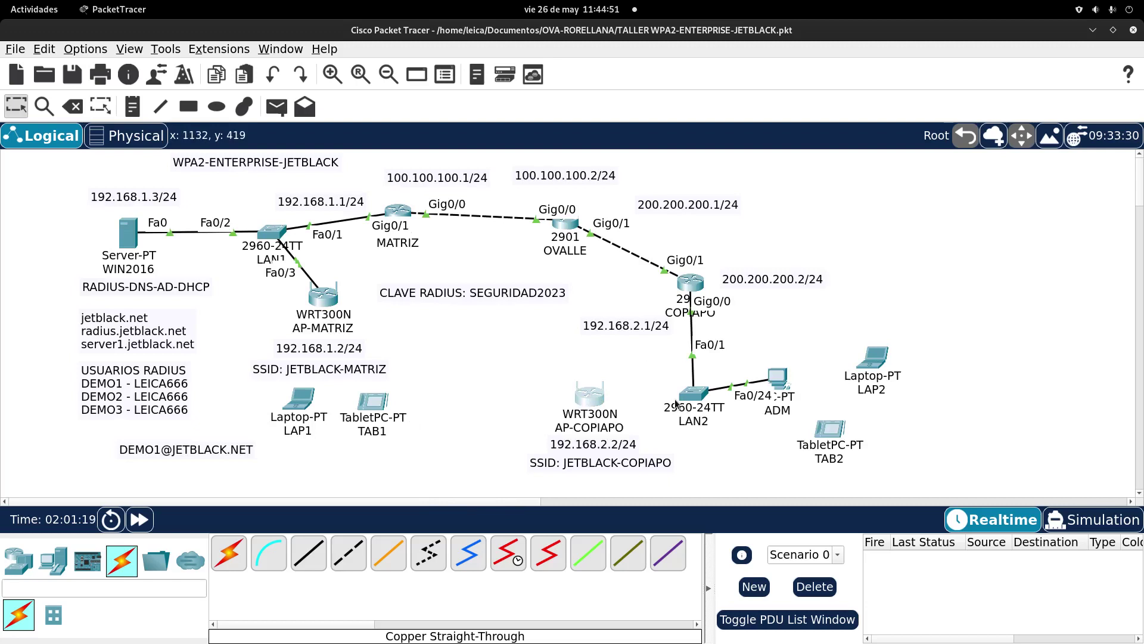
pyautogui.moveTo(676, 404)
pyautogui.scroll(-1, 603, 417)
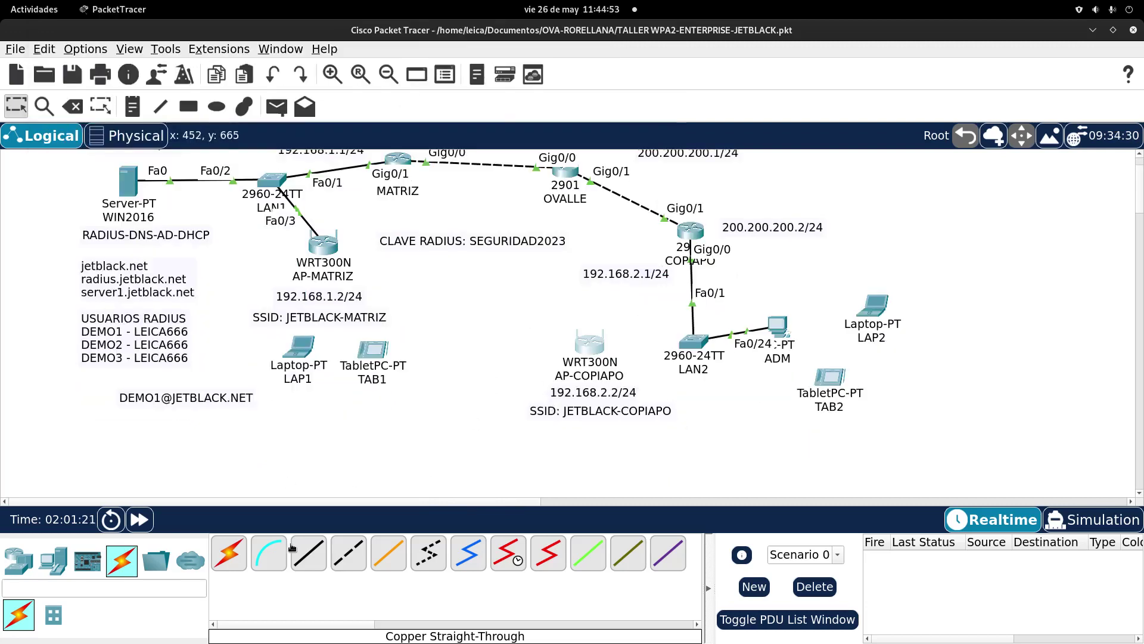
pyautogui.click(583, 353)
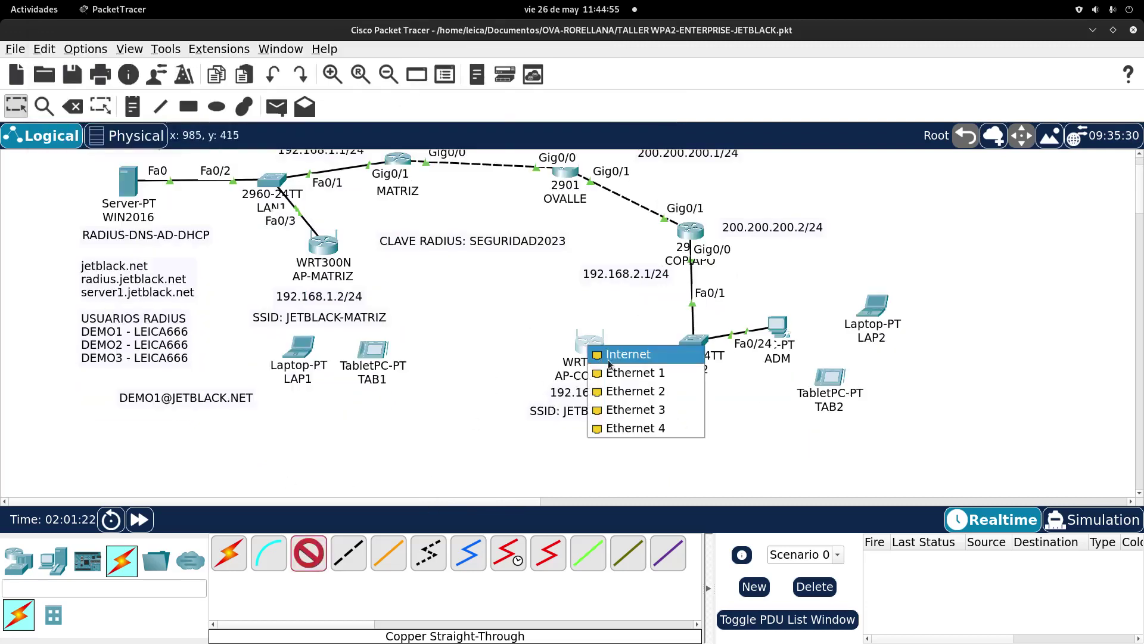
pyautogui.click(641, 372)
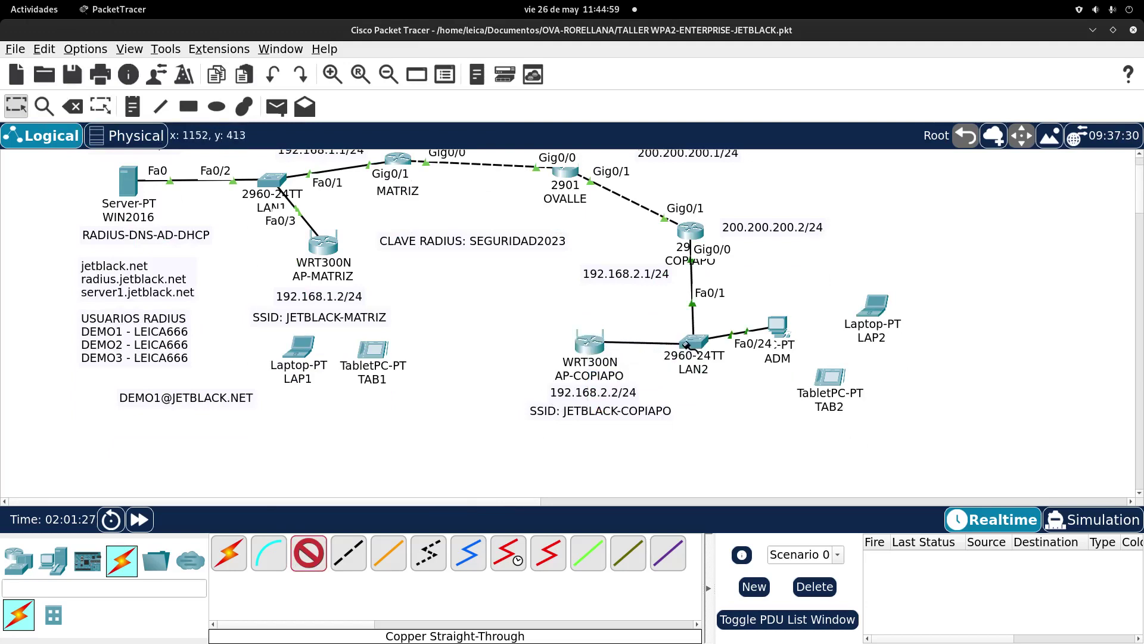
pyautogui.click(691, 344)
pyautogui.click(745, 28)
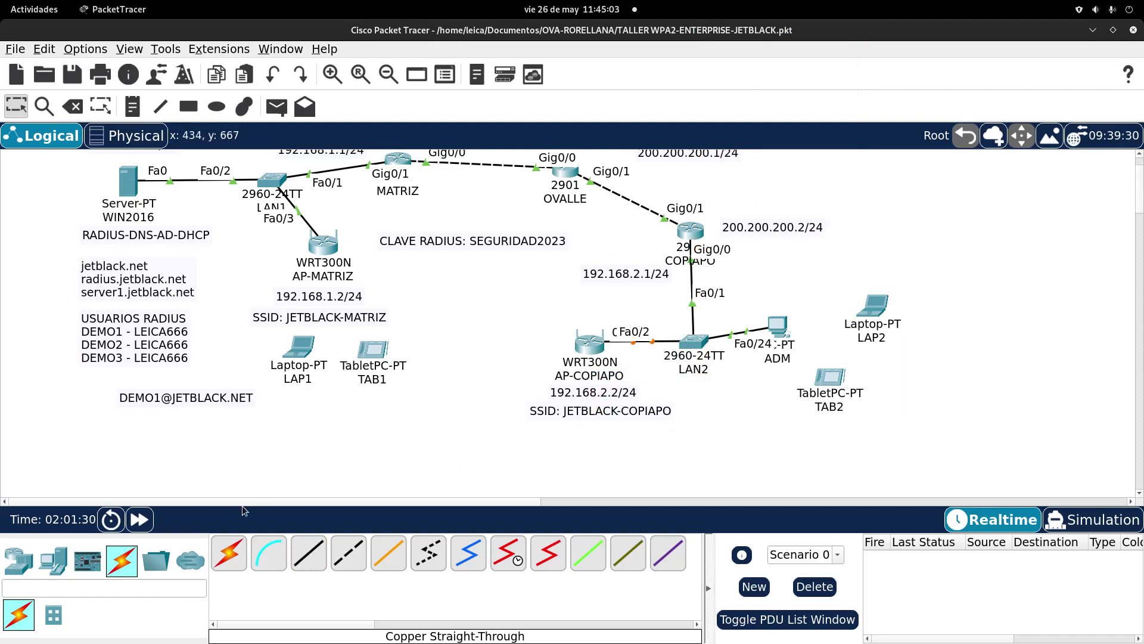
# Step: Fast-forward simulation time so the AP-COPIAPO to LAN2 link comes up
pyautogui.click(139, 519)
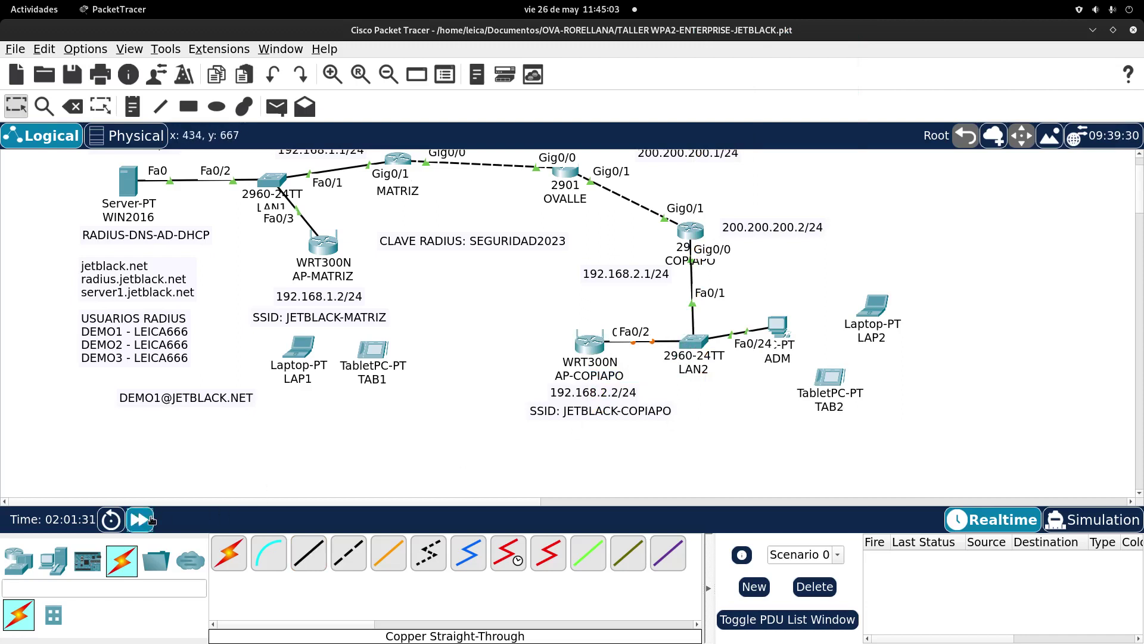
pyautogui.click(562, 502)
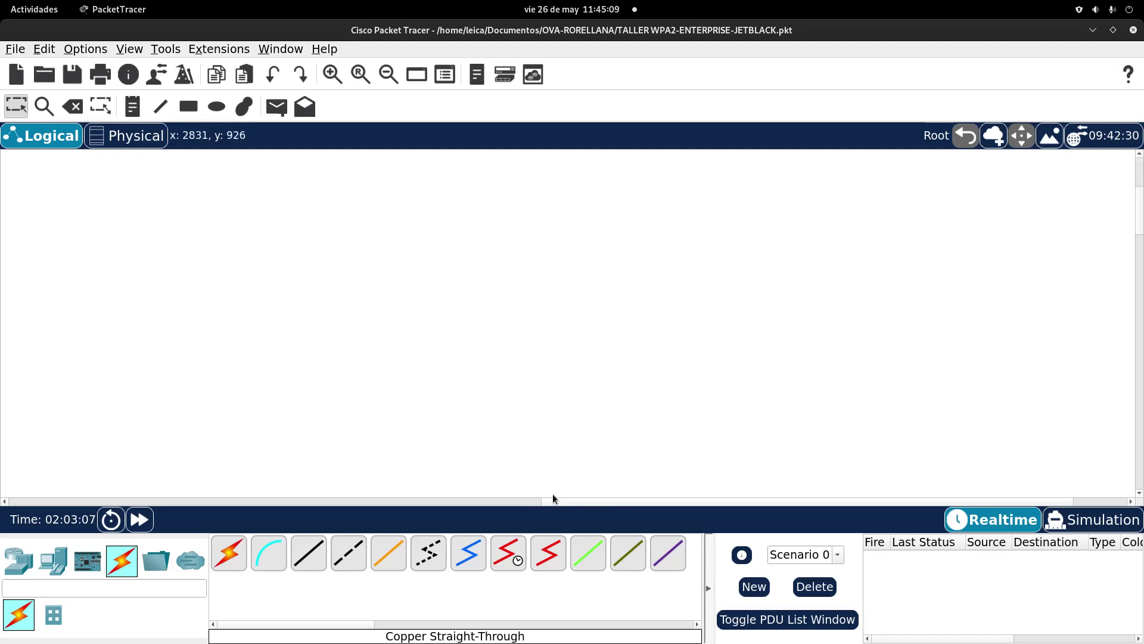
pyautogui.click(526, 503)
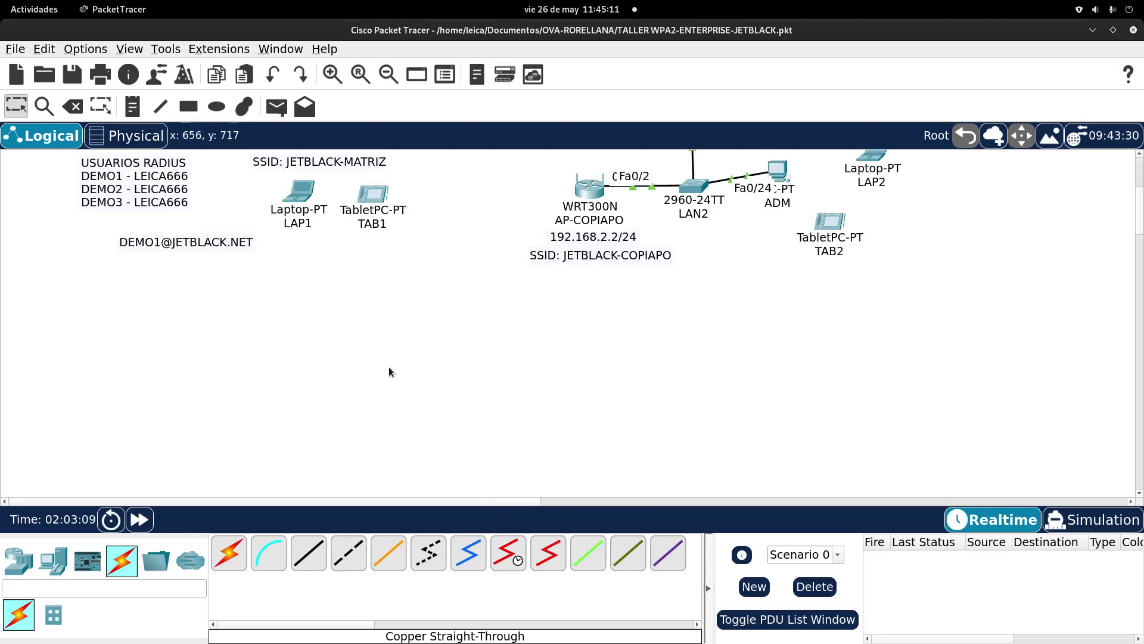
pyautogui.scroll(3, 389, 366)
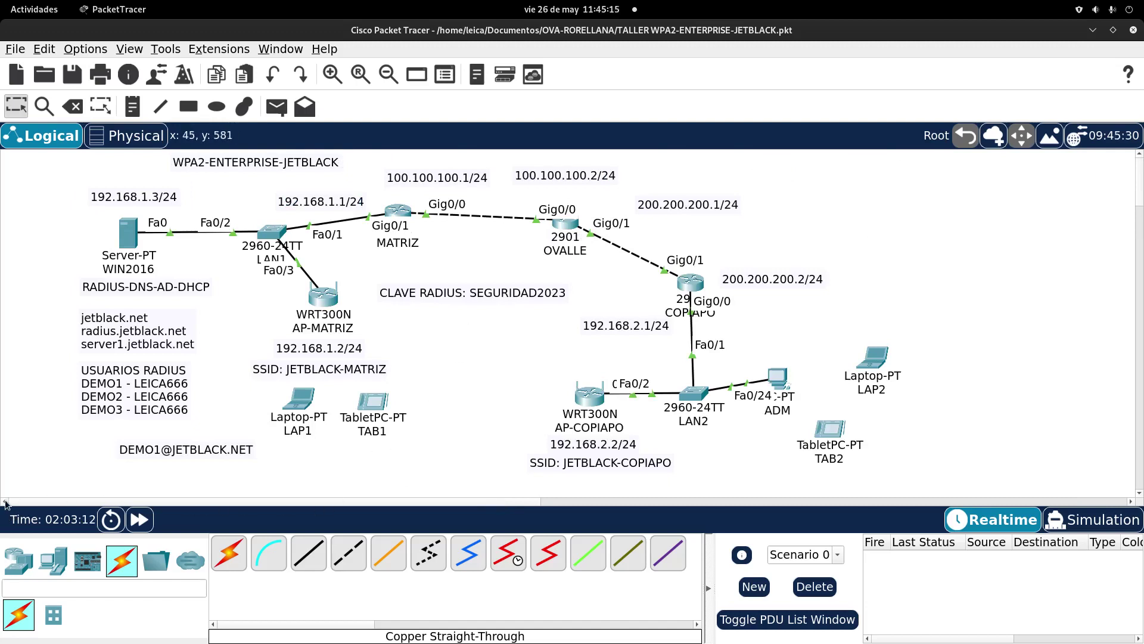
pyautogui.click(556, 502)
pyautogui.click(536, 504)
pyautogui.moveTo(332, 290)
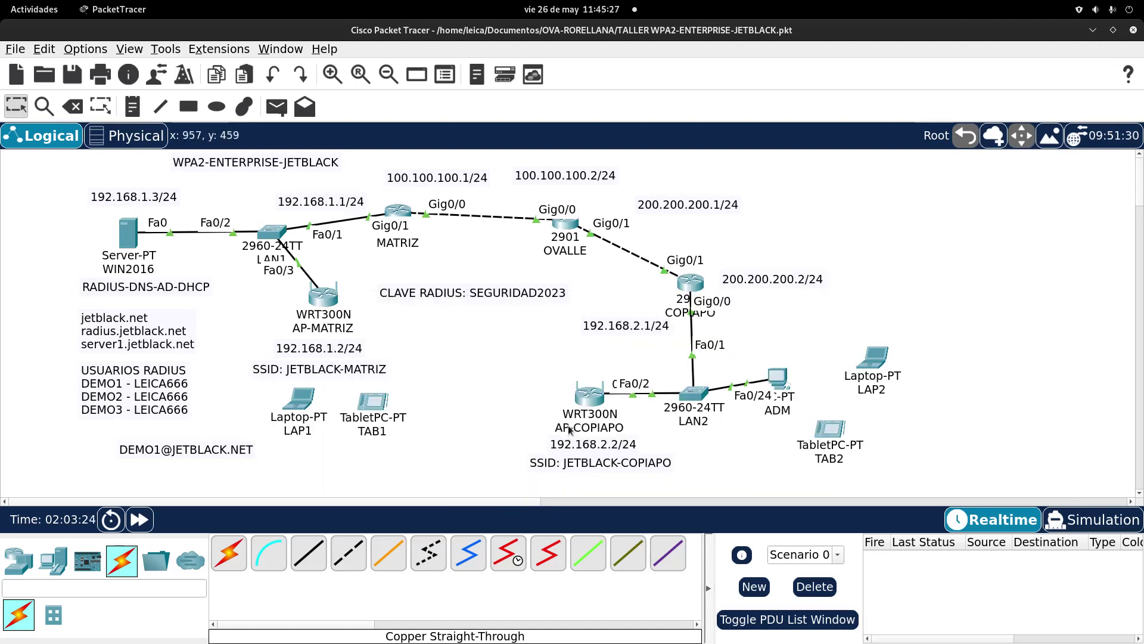
pyautogui.click(137, 242)
# Step: Add Radius client AP-MATRIZ at 192.168.1.2 with the shared secret in WIN2016's AAA list
pyautogui.click(487, 328)
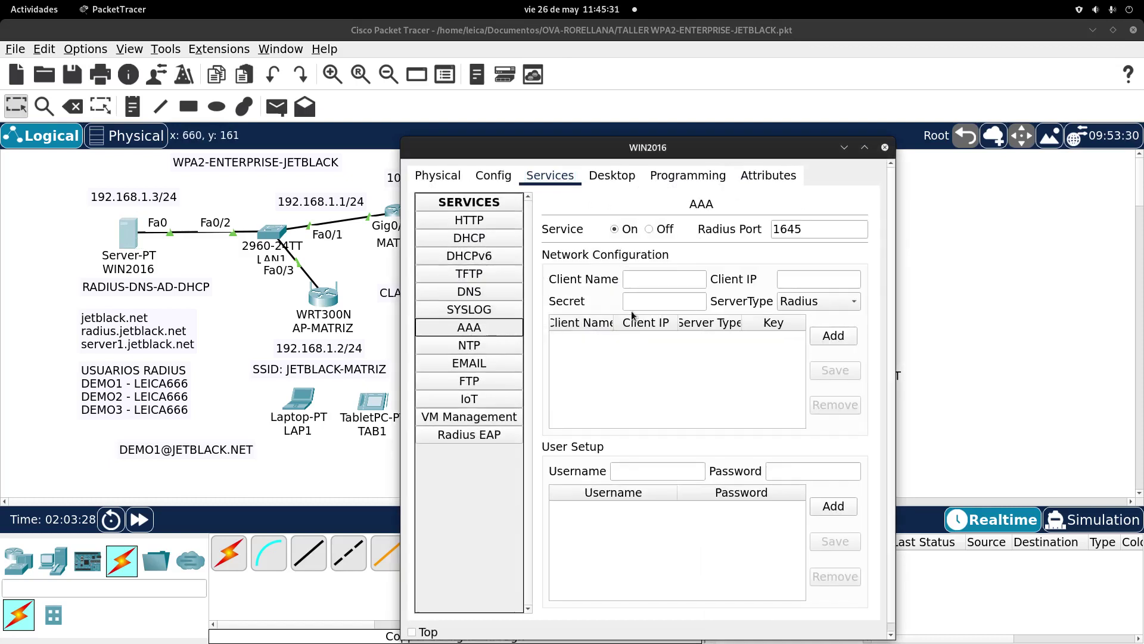
pyautogui.click(653, 281)
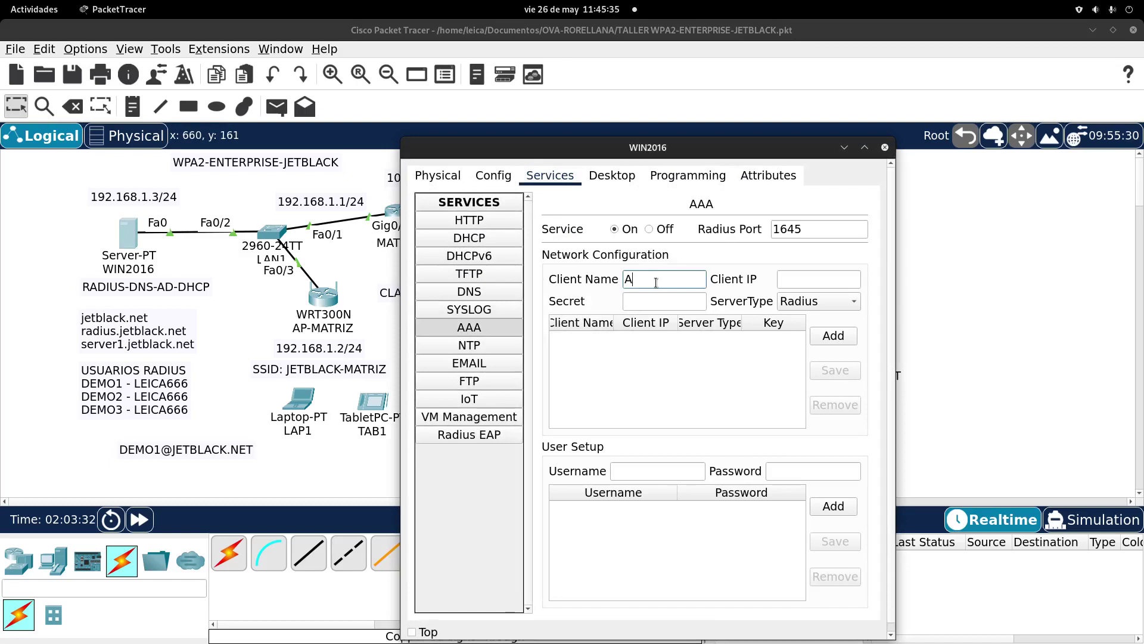
pyautogui.write('AP-MATEI')
pyautogui.click(797, 279)
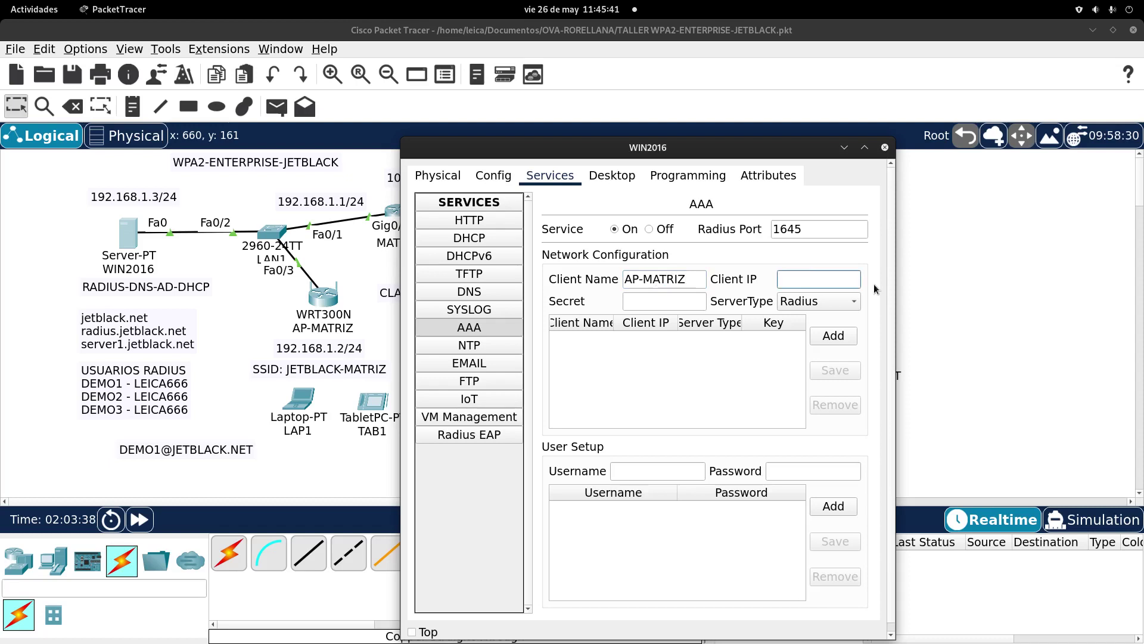
pyautogui.write('192.168.1.2')
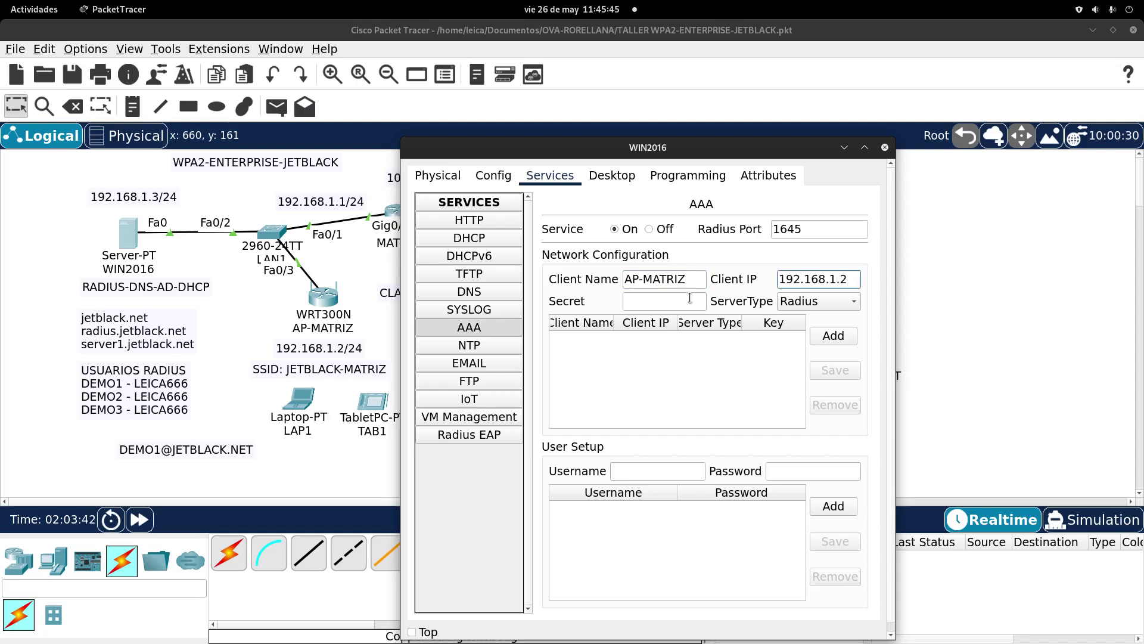
pyautogui.click(640, 299)
pyautogui.write('seguri')
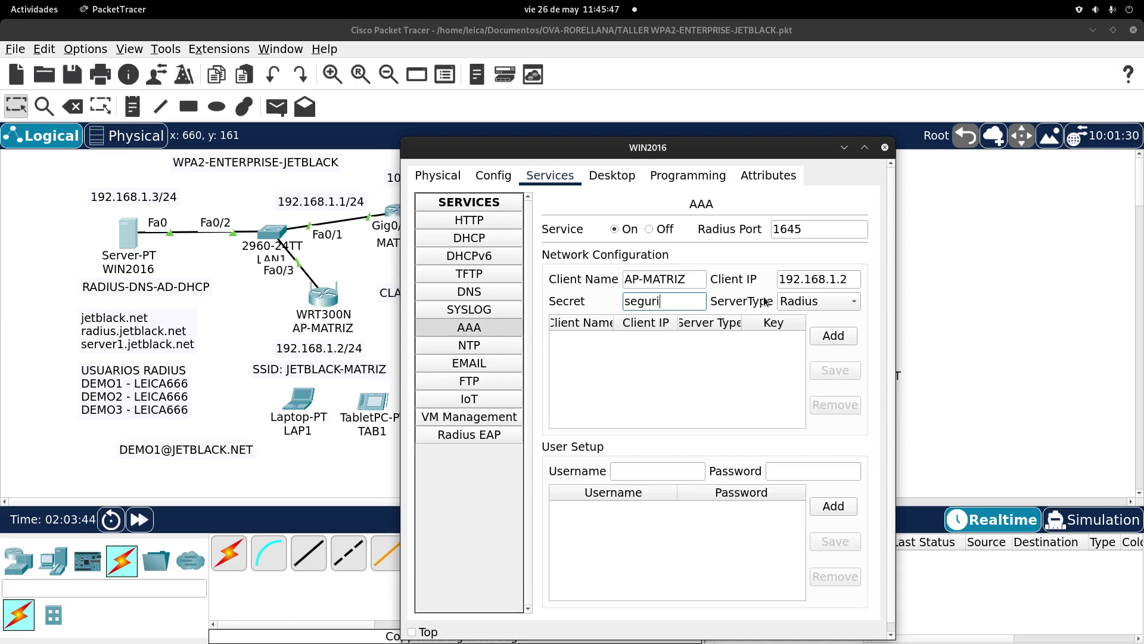
pyautogui.write('das')
pyautogui.write('d2023')
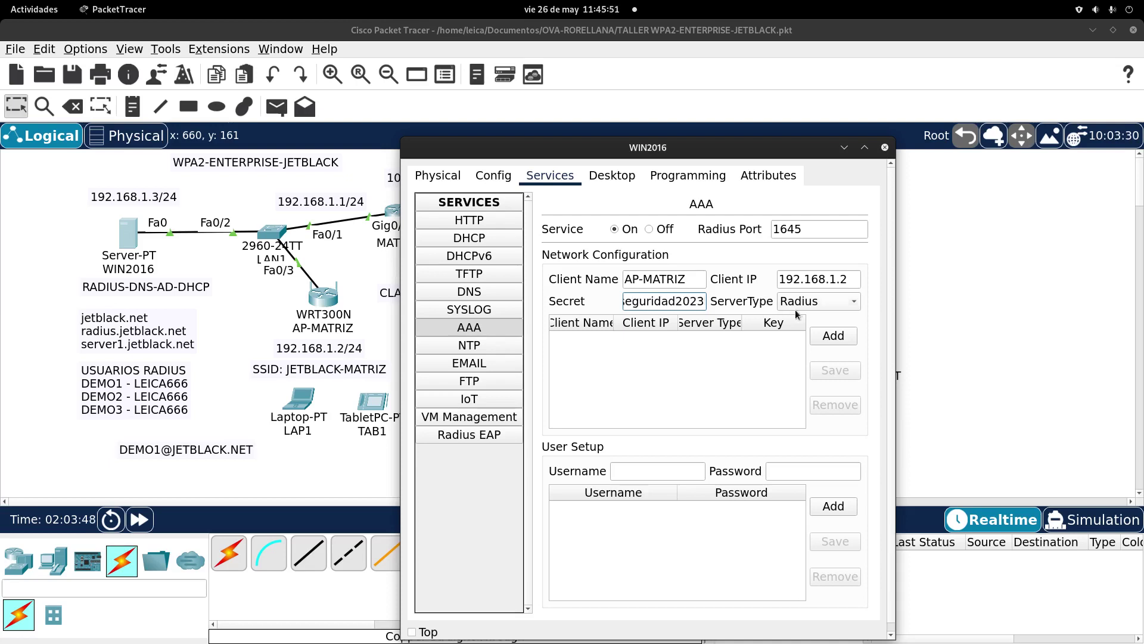
pyautogui.click(823, 334)
pyautogui.click(677, 341)
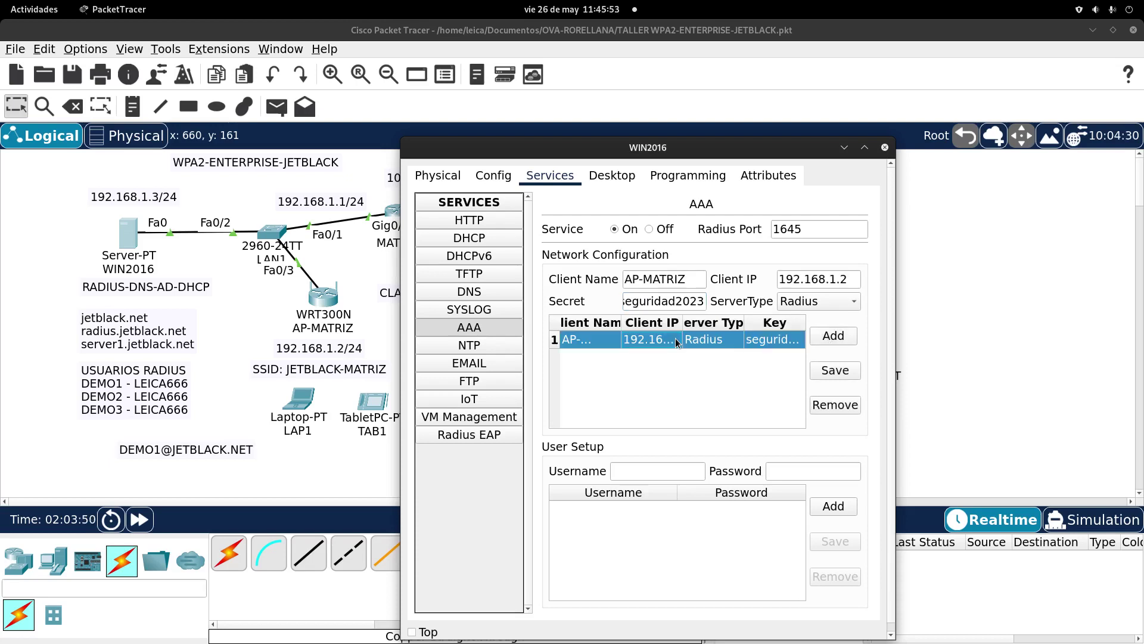
pyautogui.moveTo(400, 251); pyautogui.dragTo(245, 262)
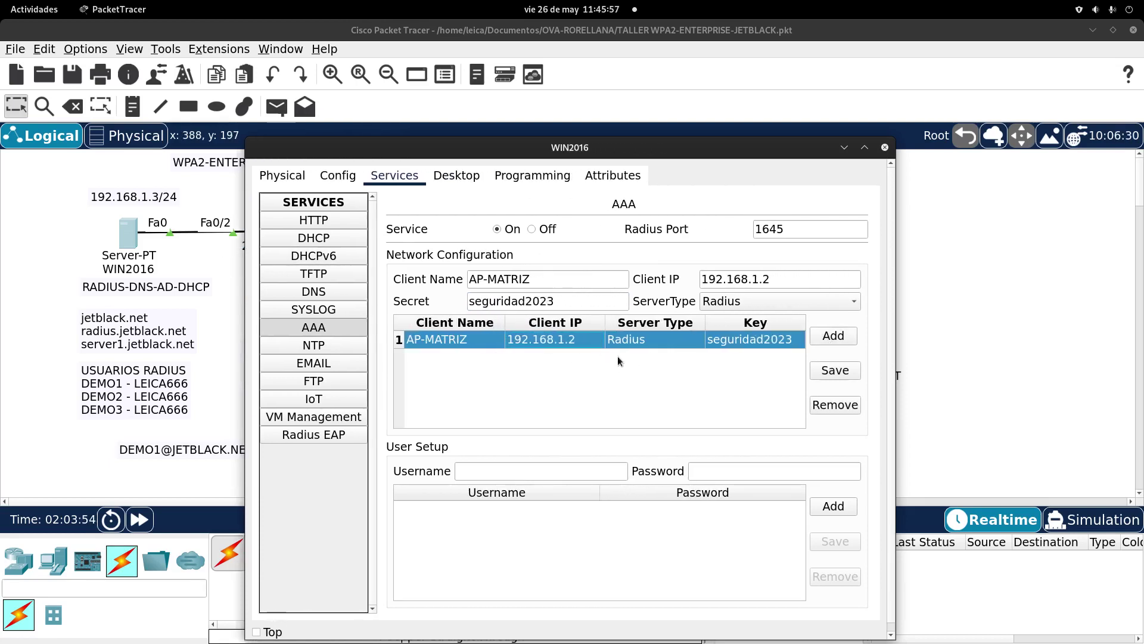